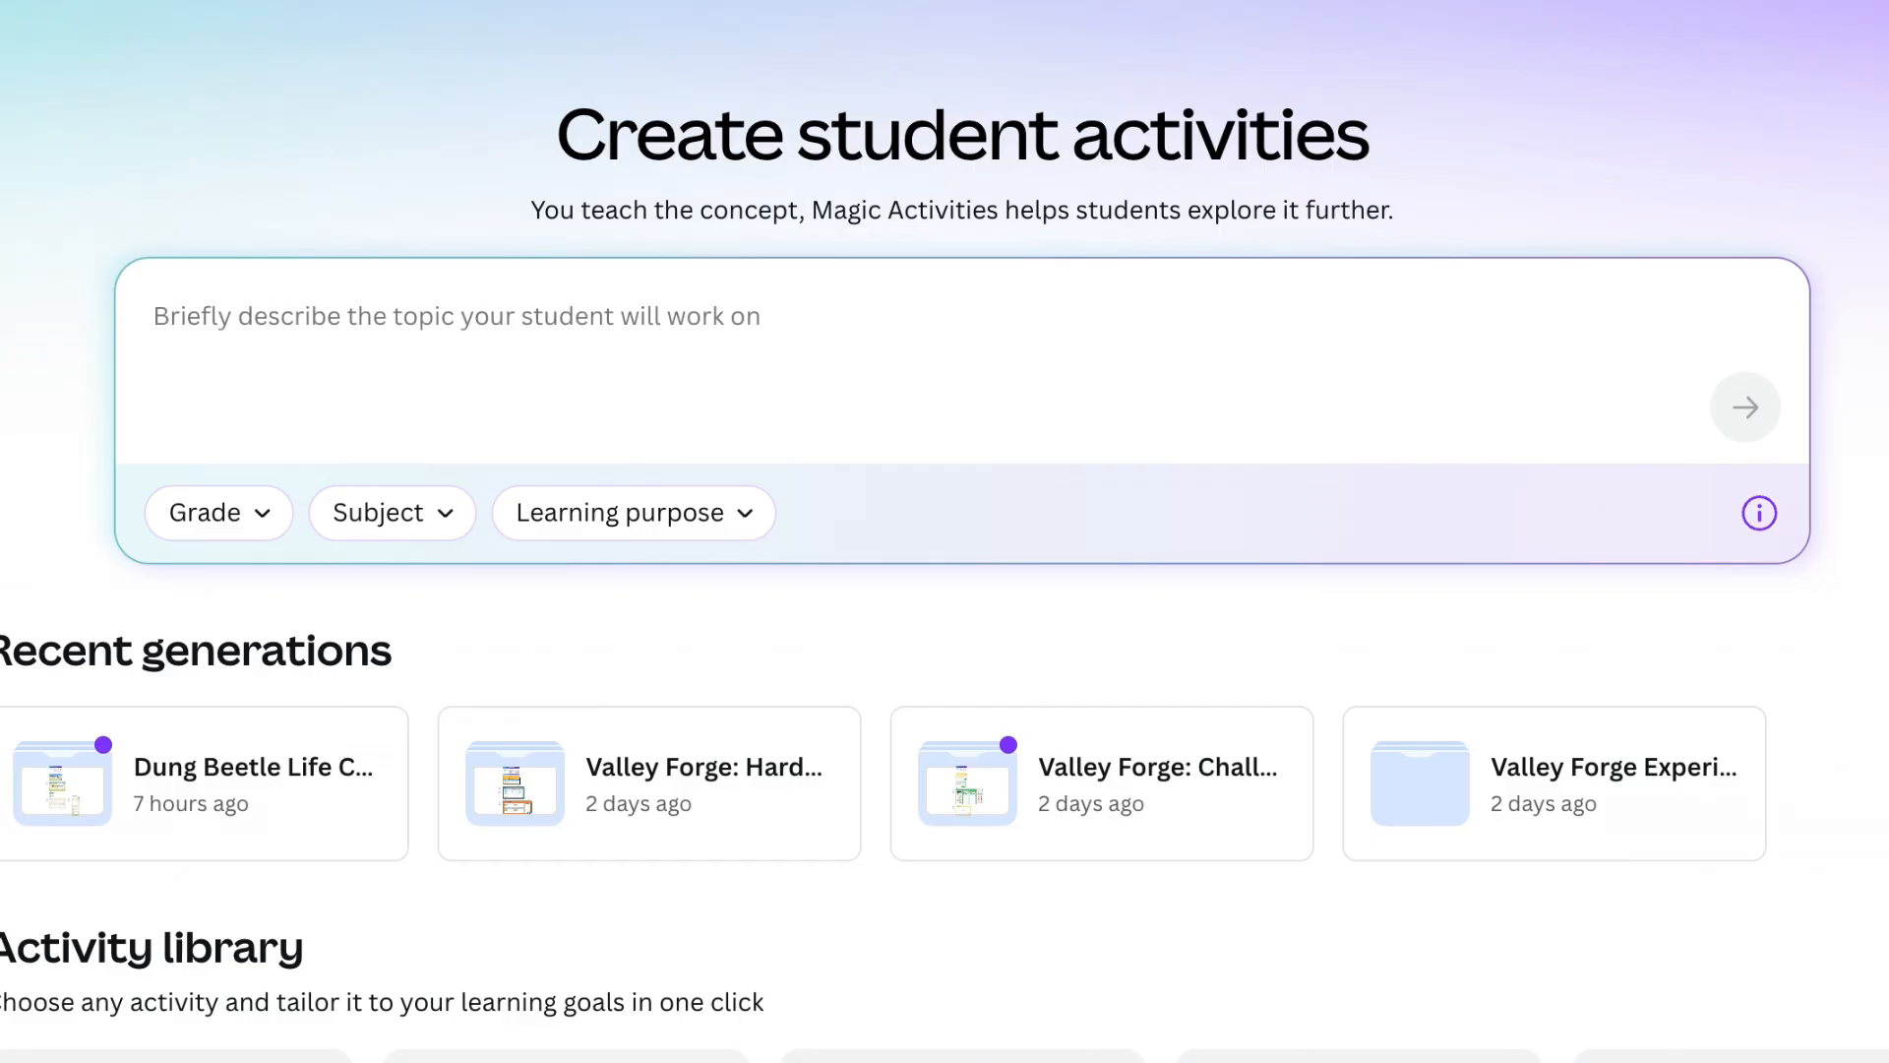
Enter "Life cycle of the honeybee" as the student activity topic and set the grade to 8th Grade
click(212, 327)
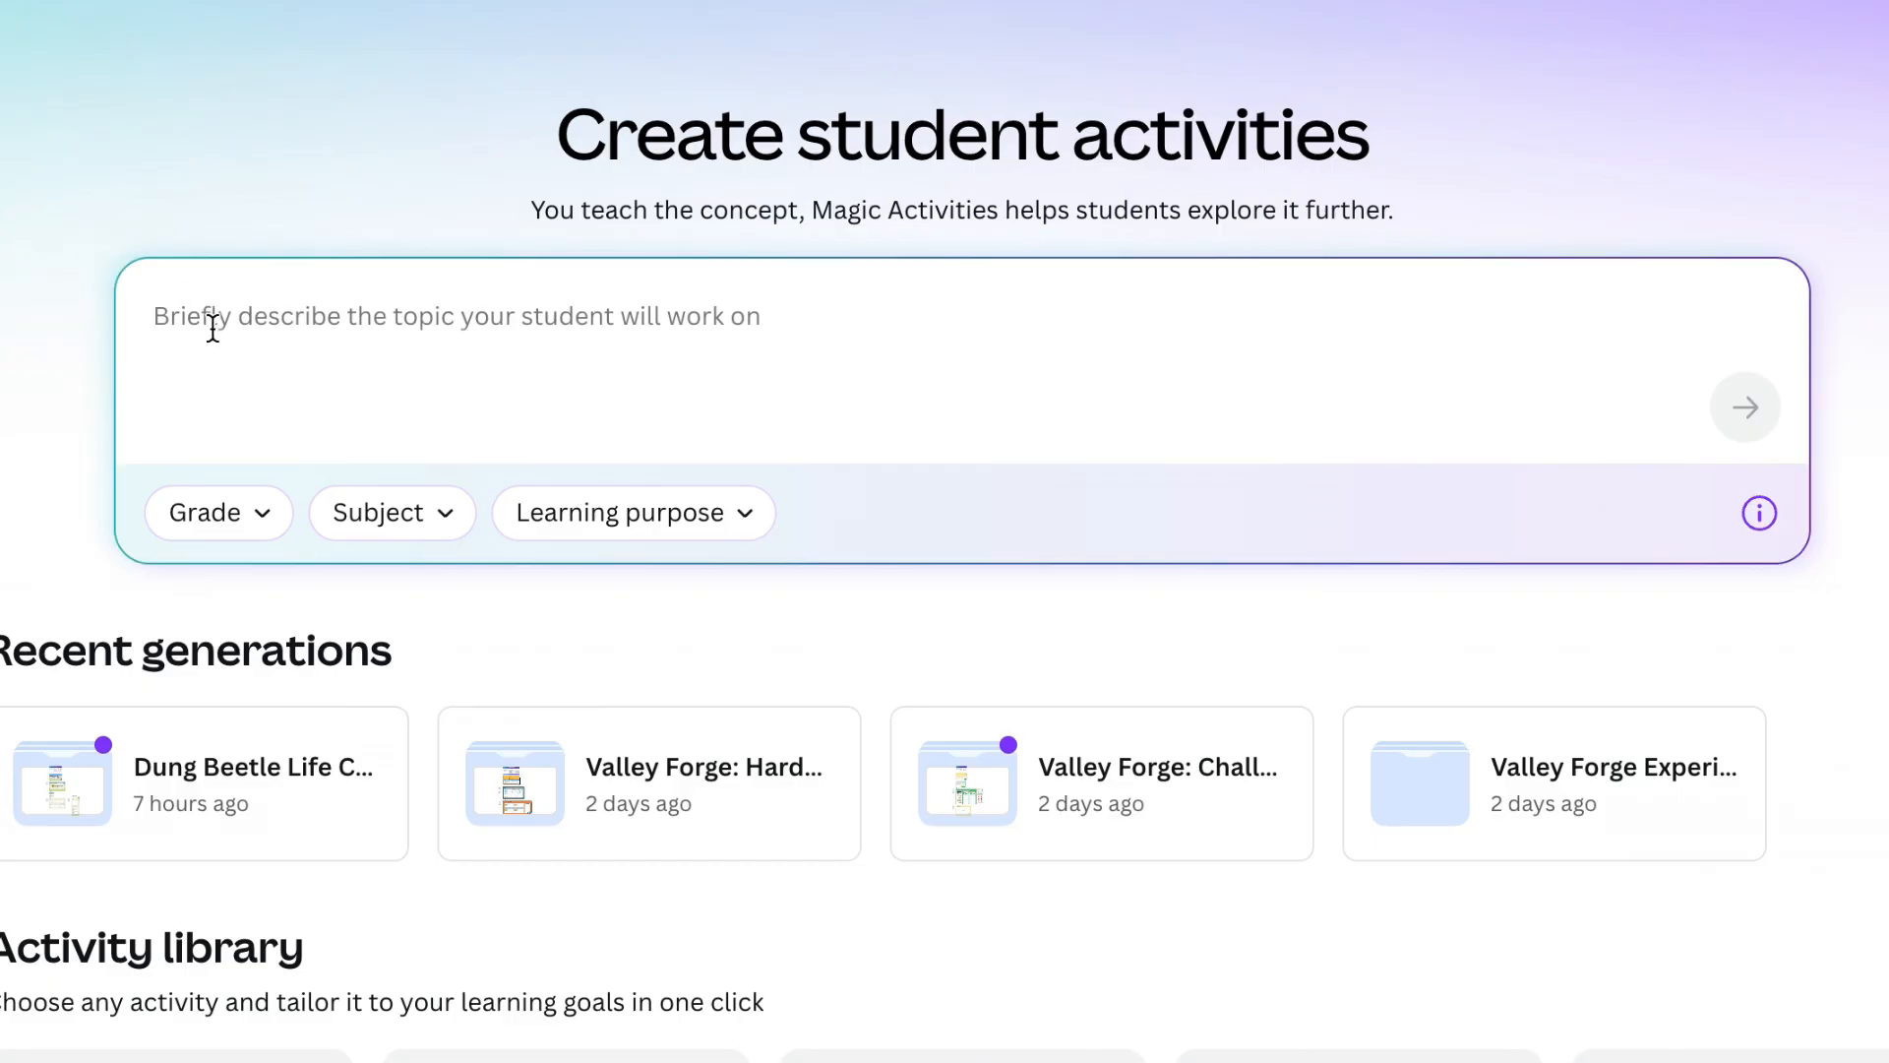
text(Life cycle of the honeybee)
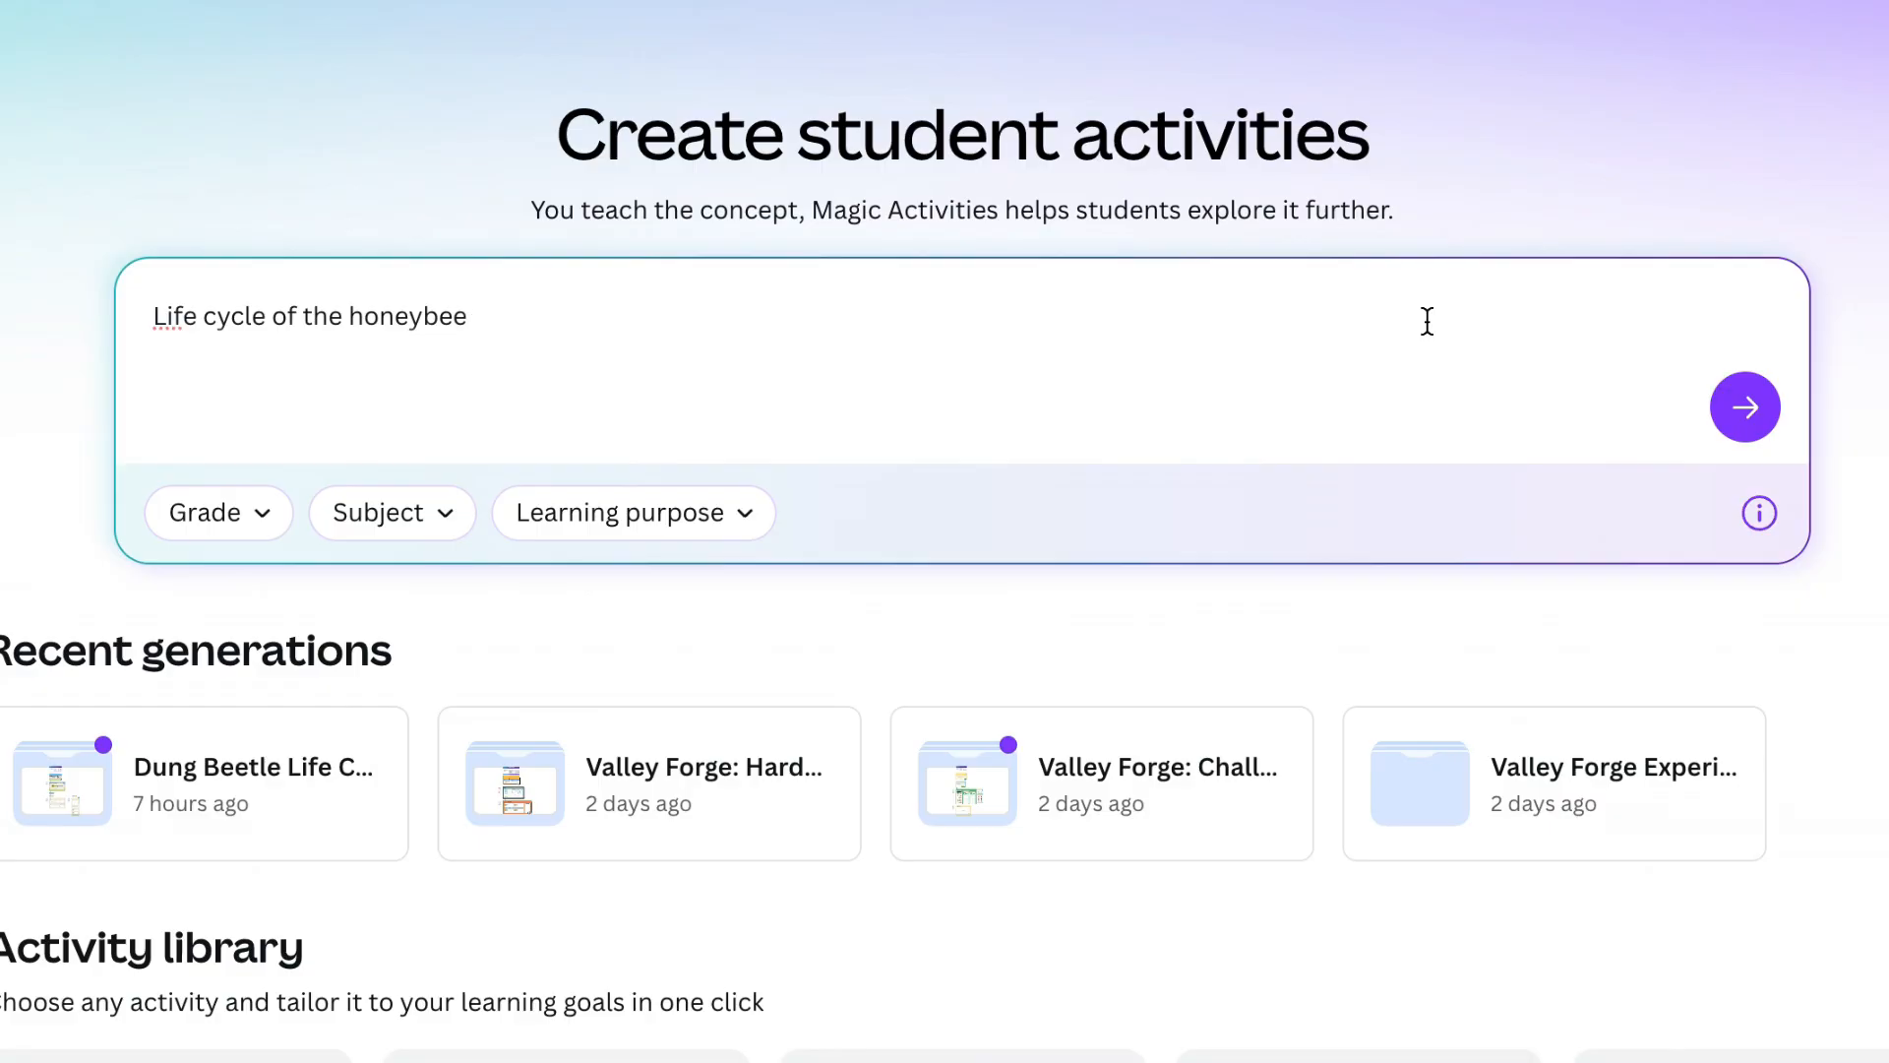
click(263, 518)
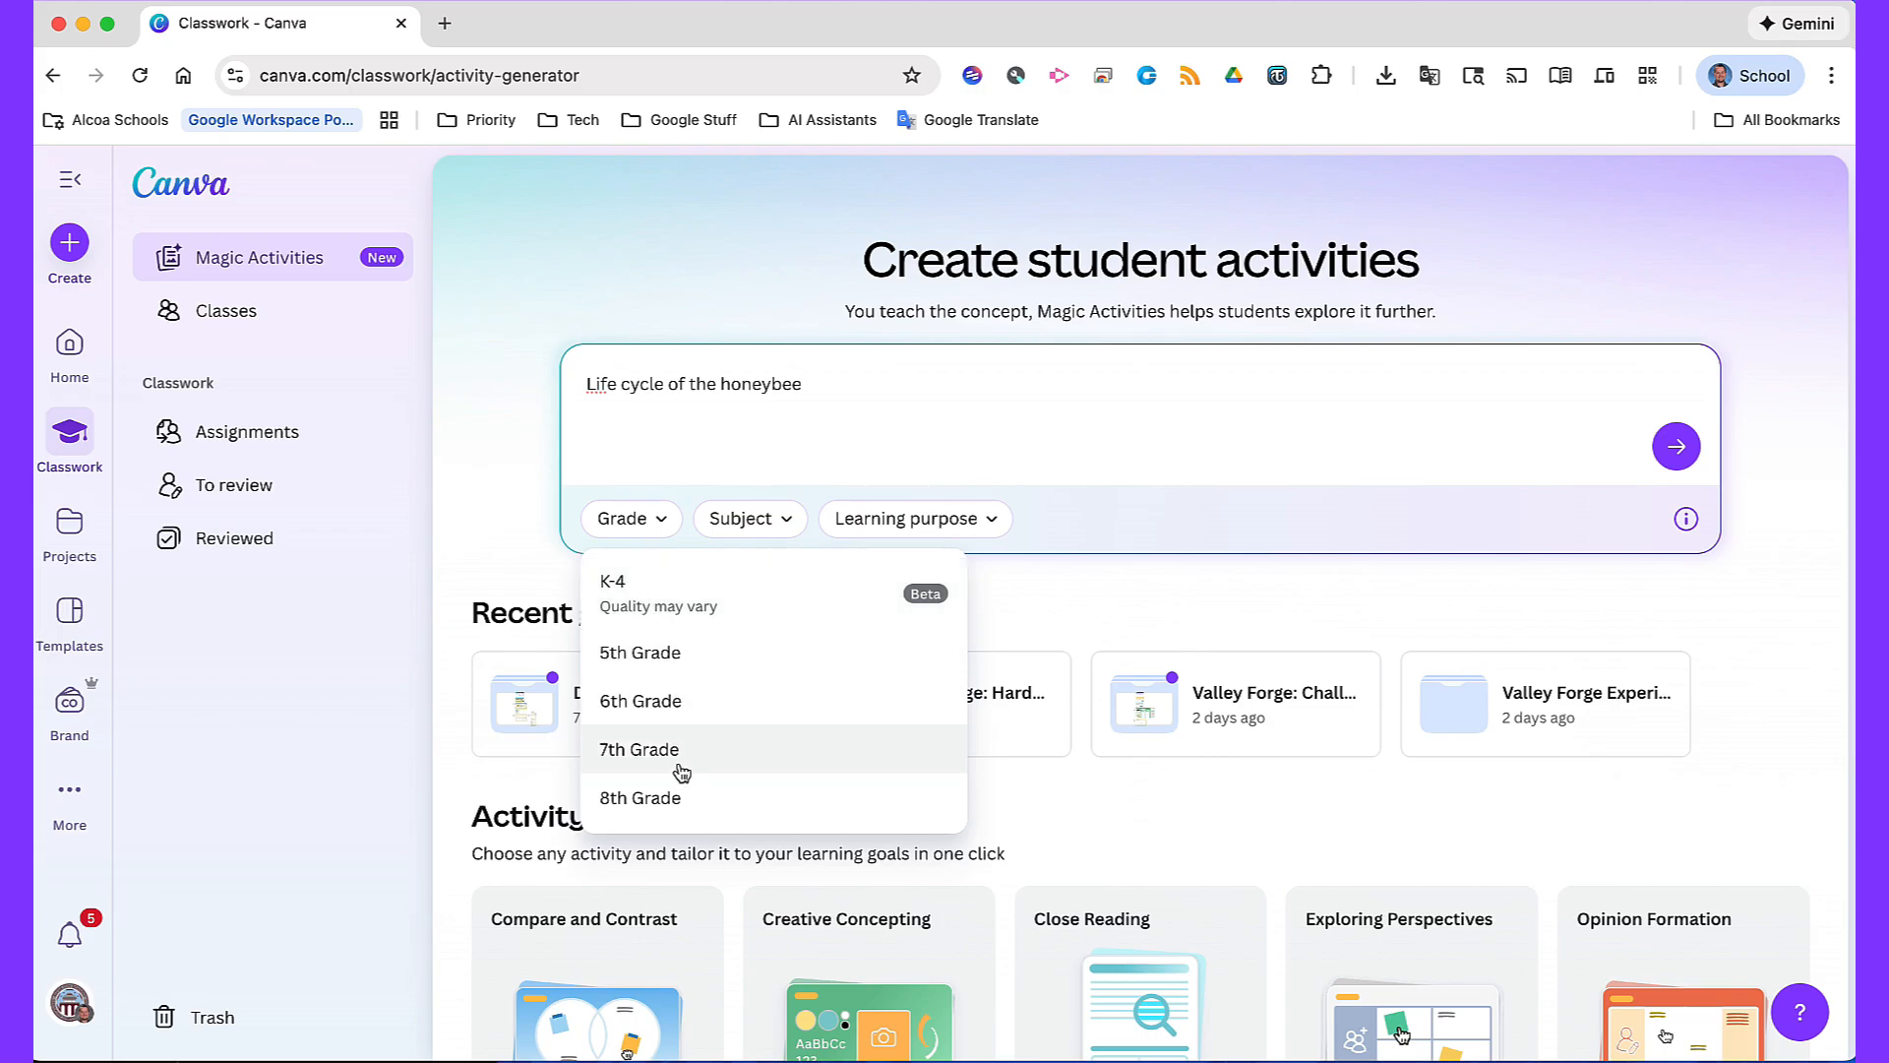
scroll(679, 768, down, 1)
scroll(682, 772, down, 1)
scroll(679, 767, up, 1)
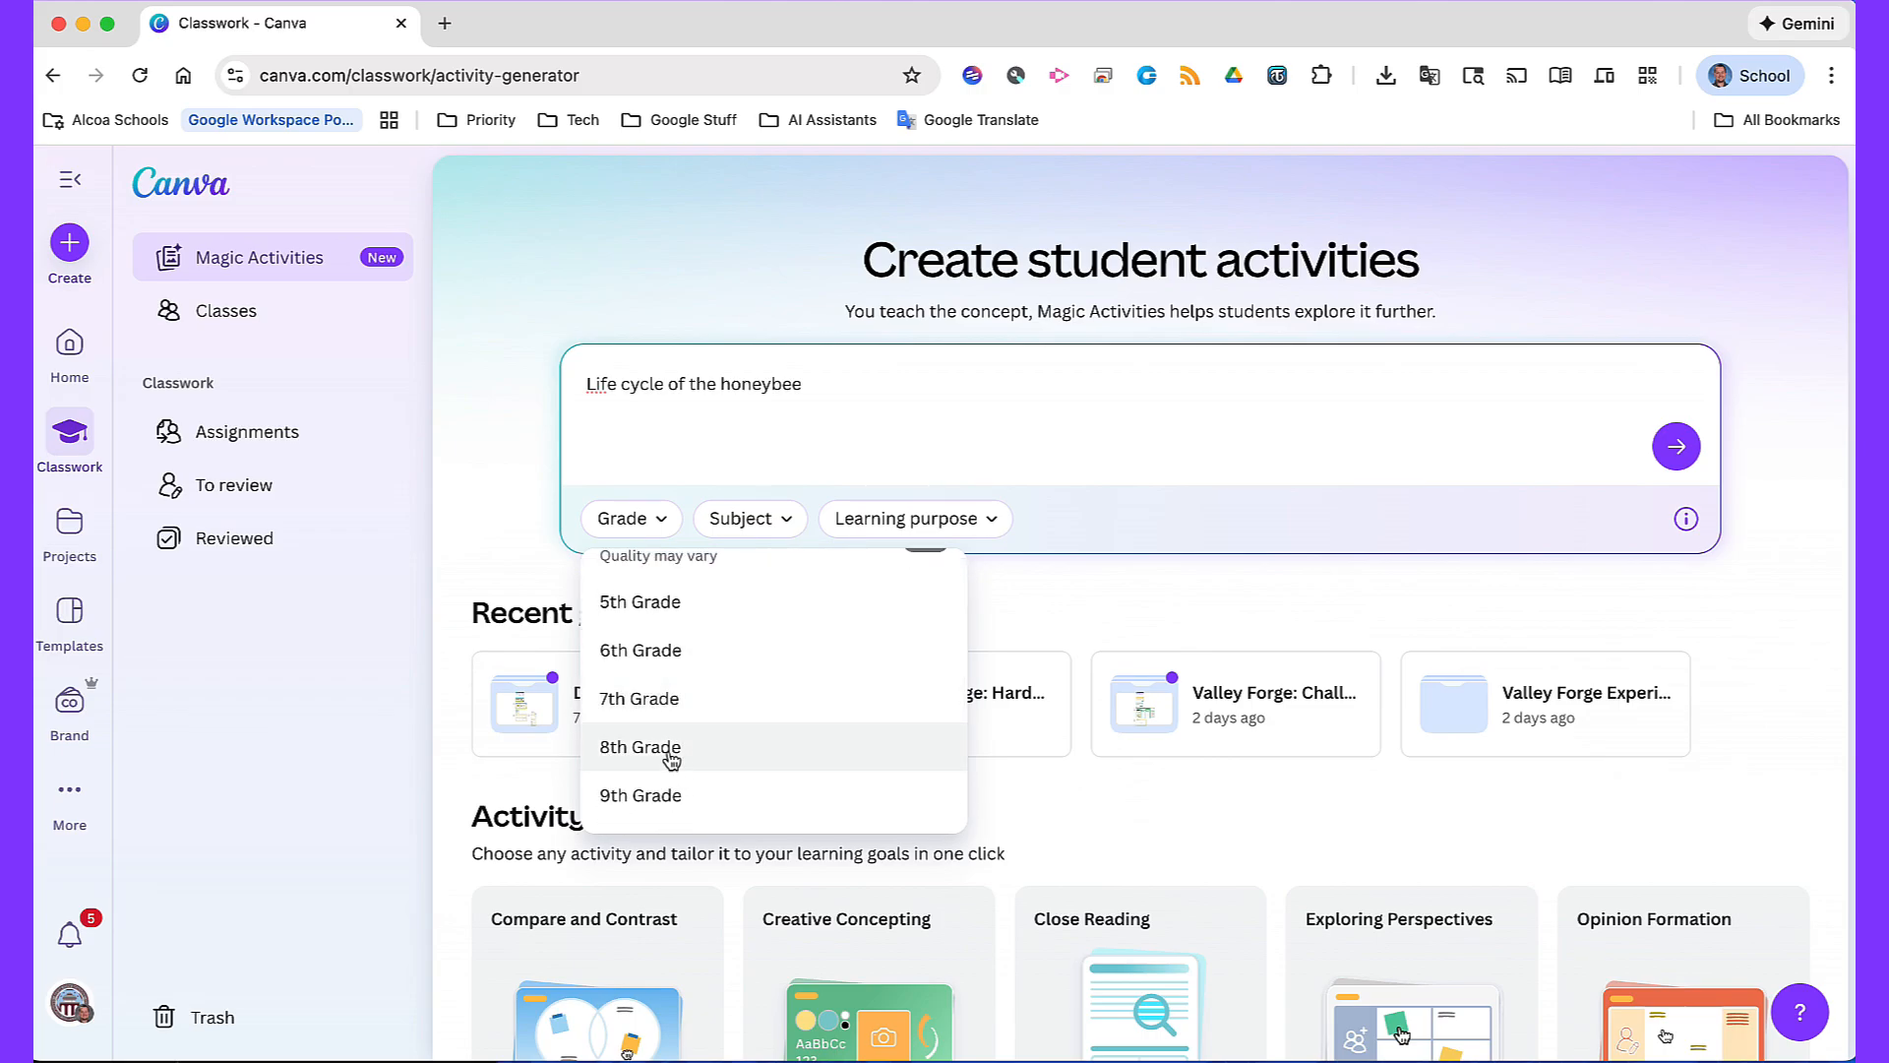
click(673, 749)
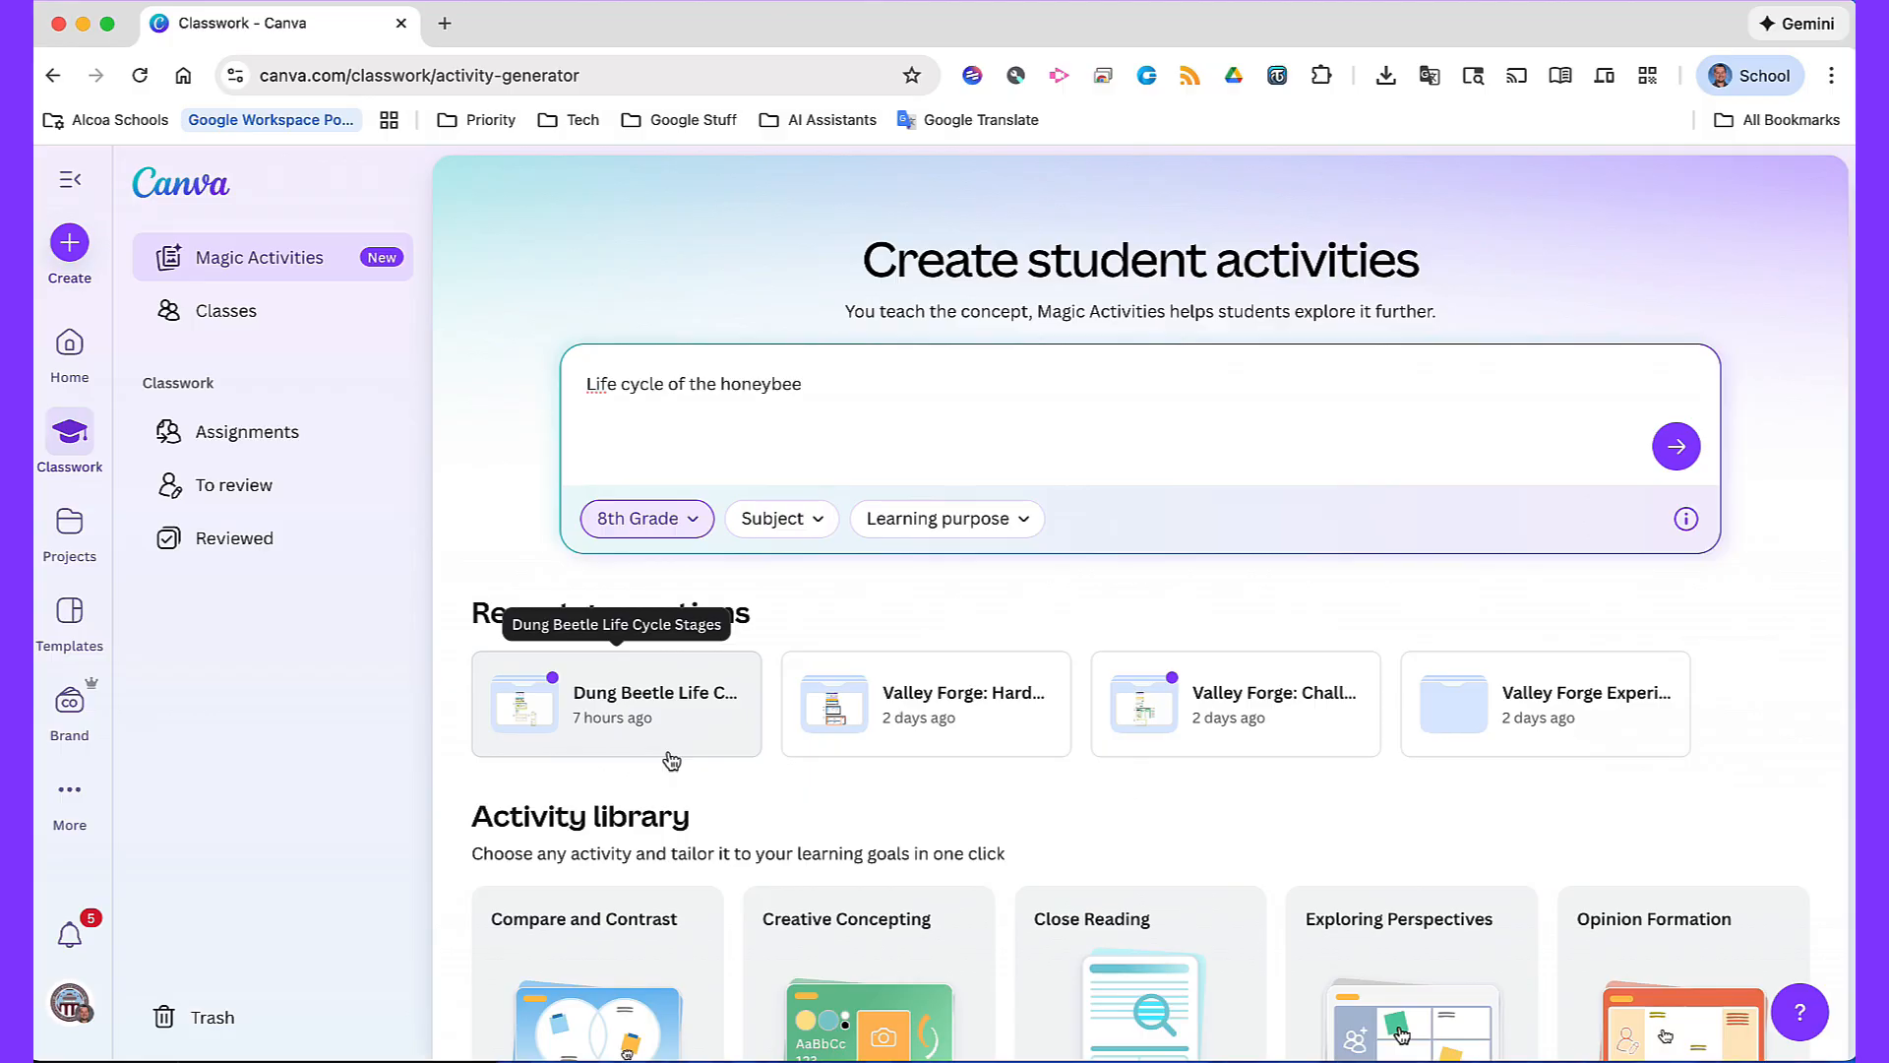
Set the subject to Science and the learning purpose to Understand, and submit the topic for activity suggestions
click(817, 522)
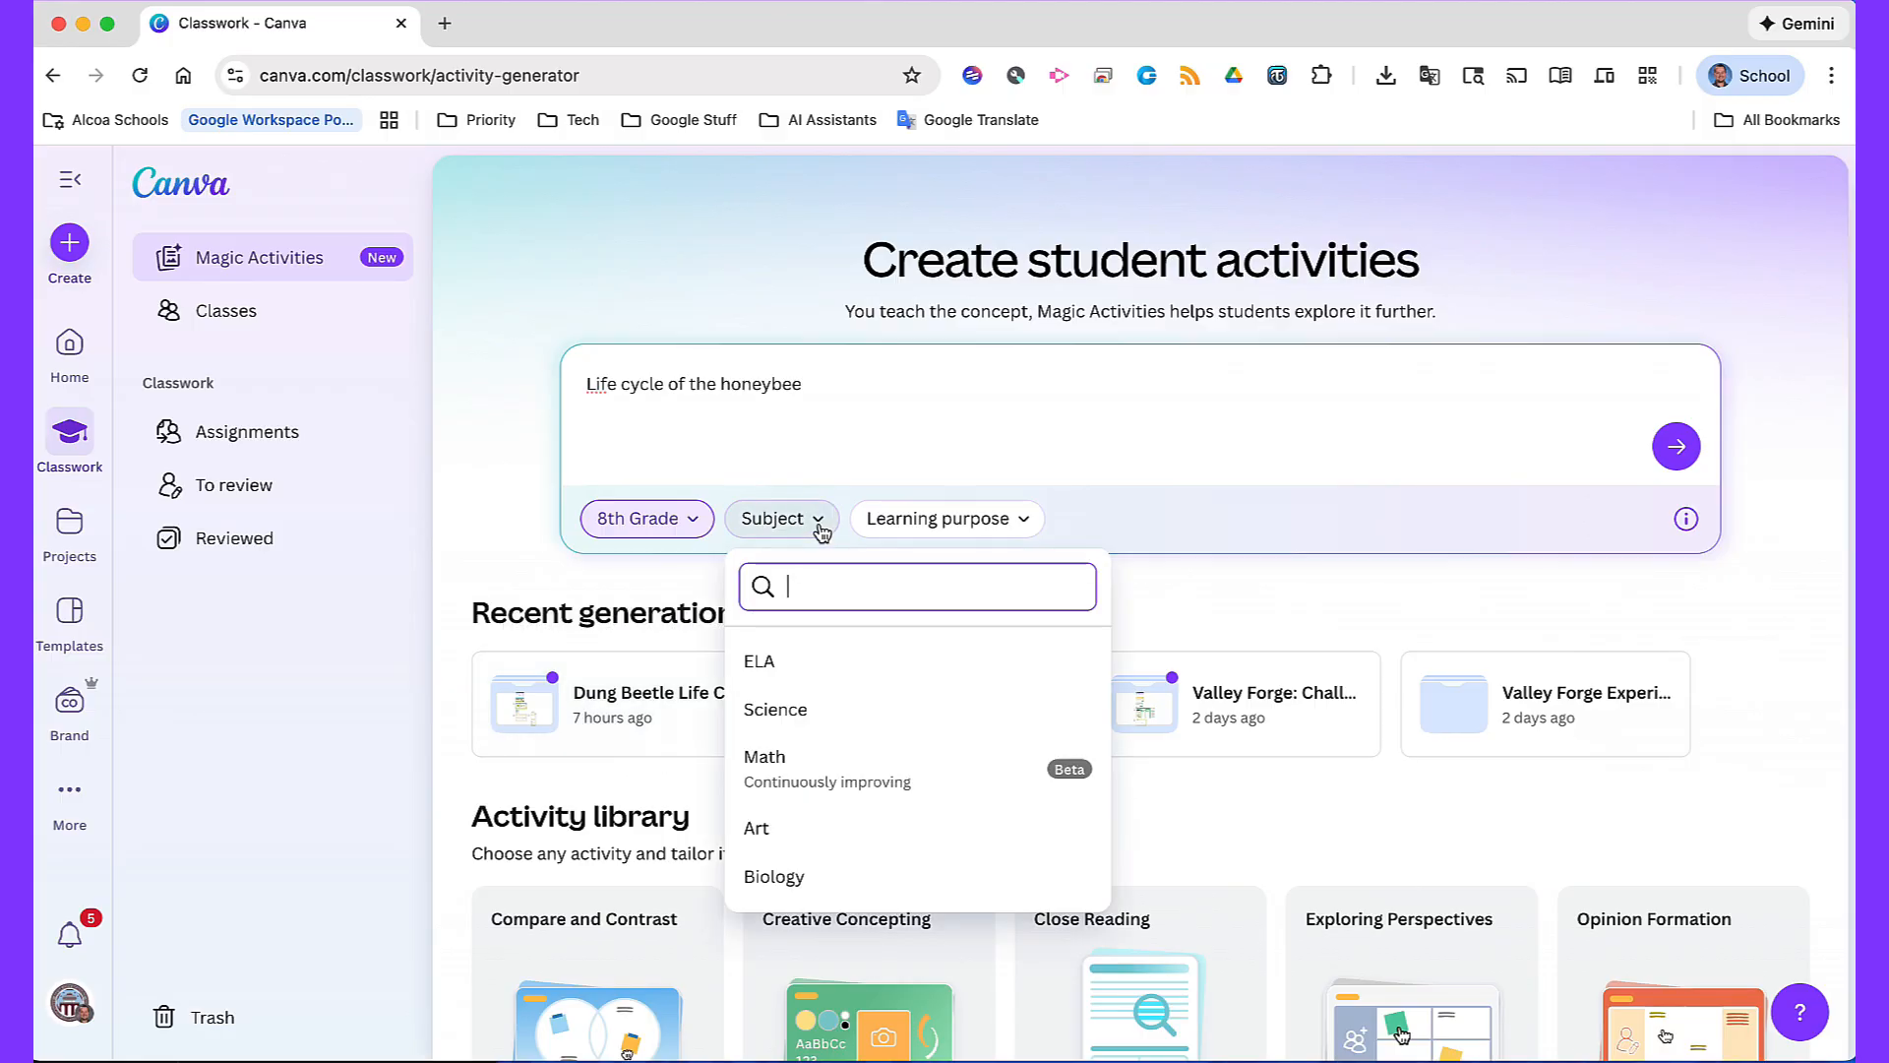
click(782, 710)
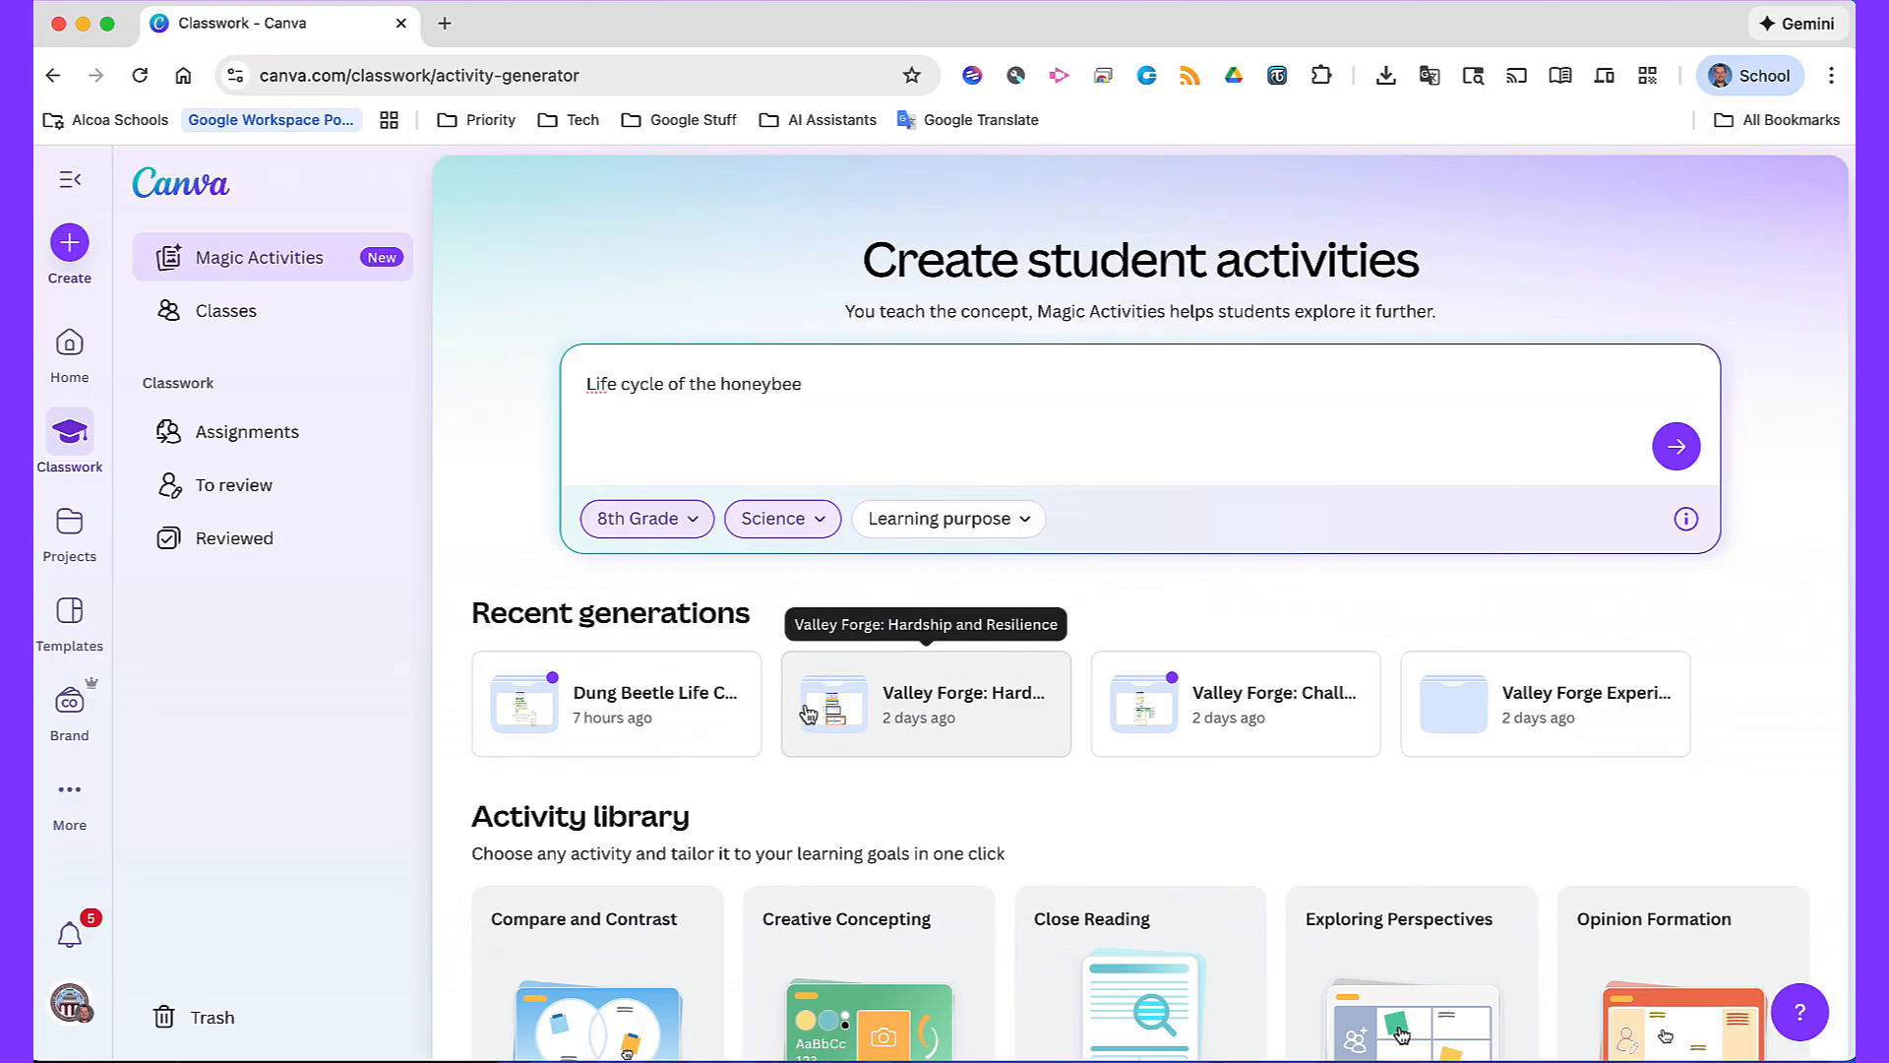
click(1019, 523)
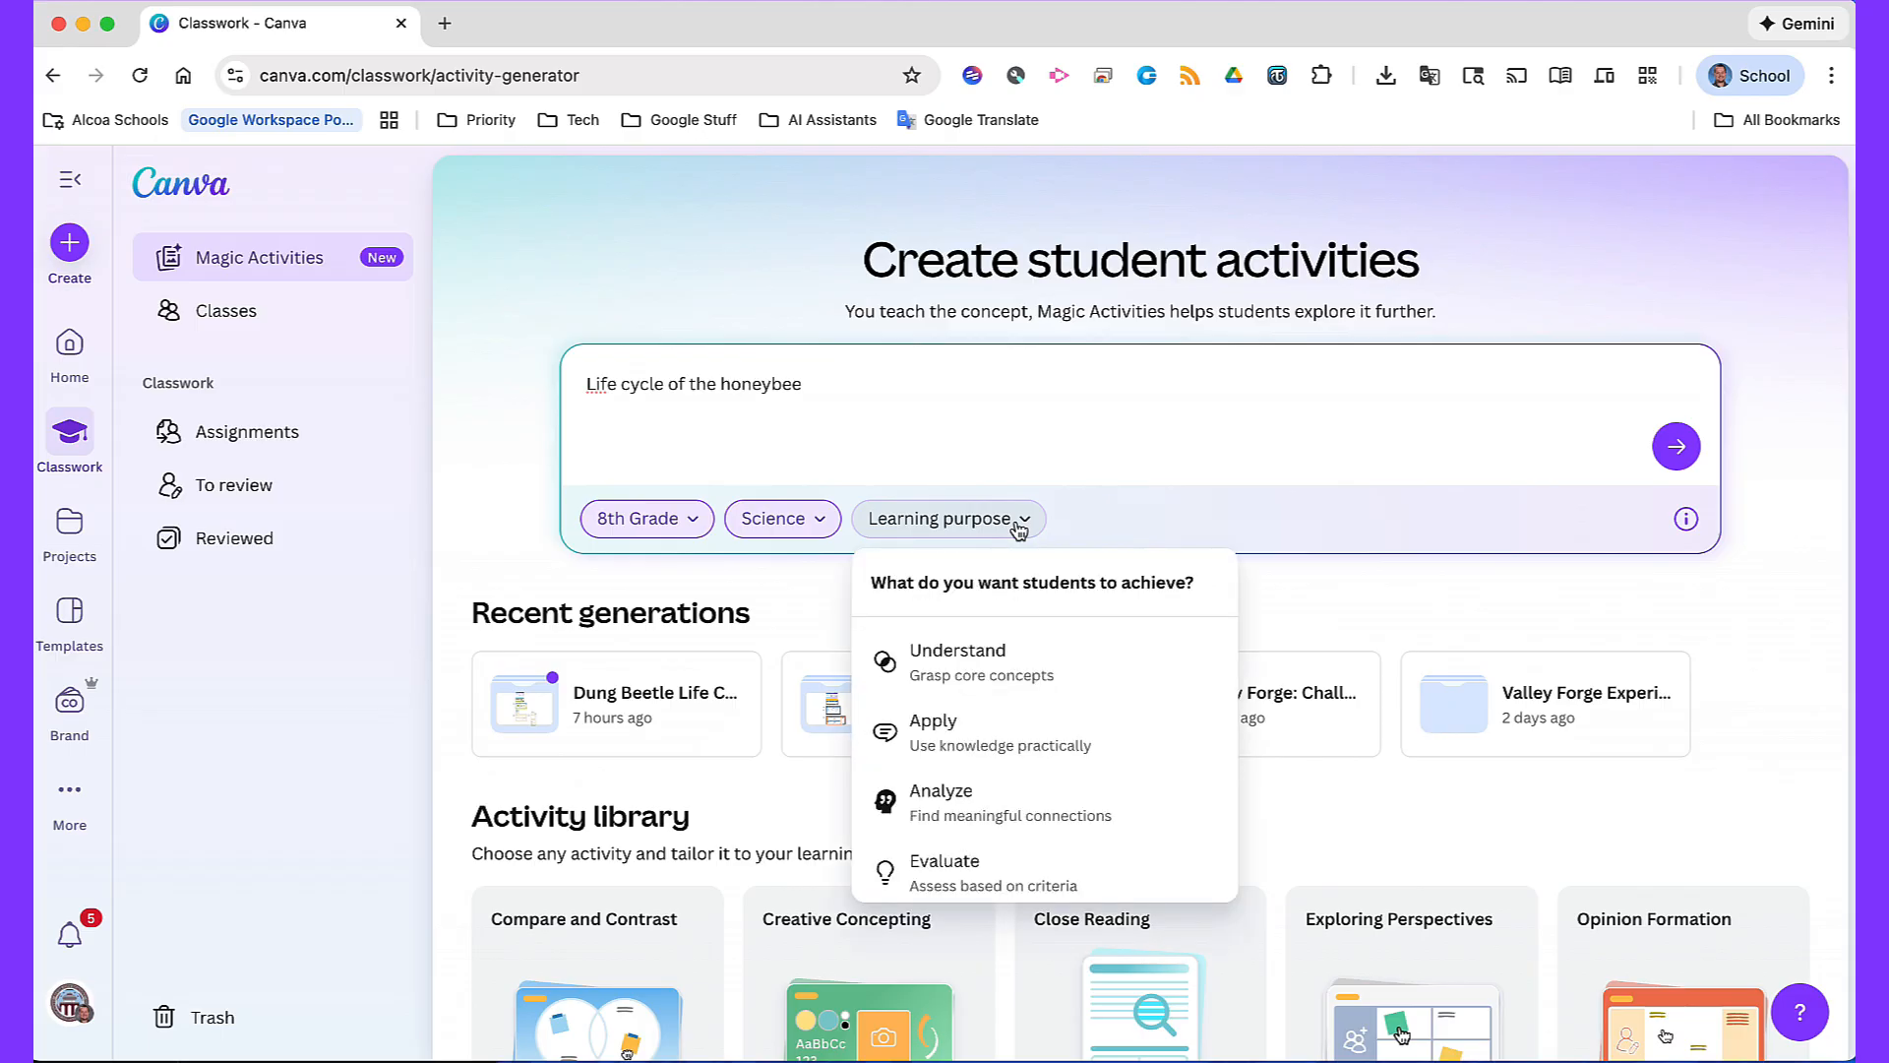
click(1014, 667)
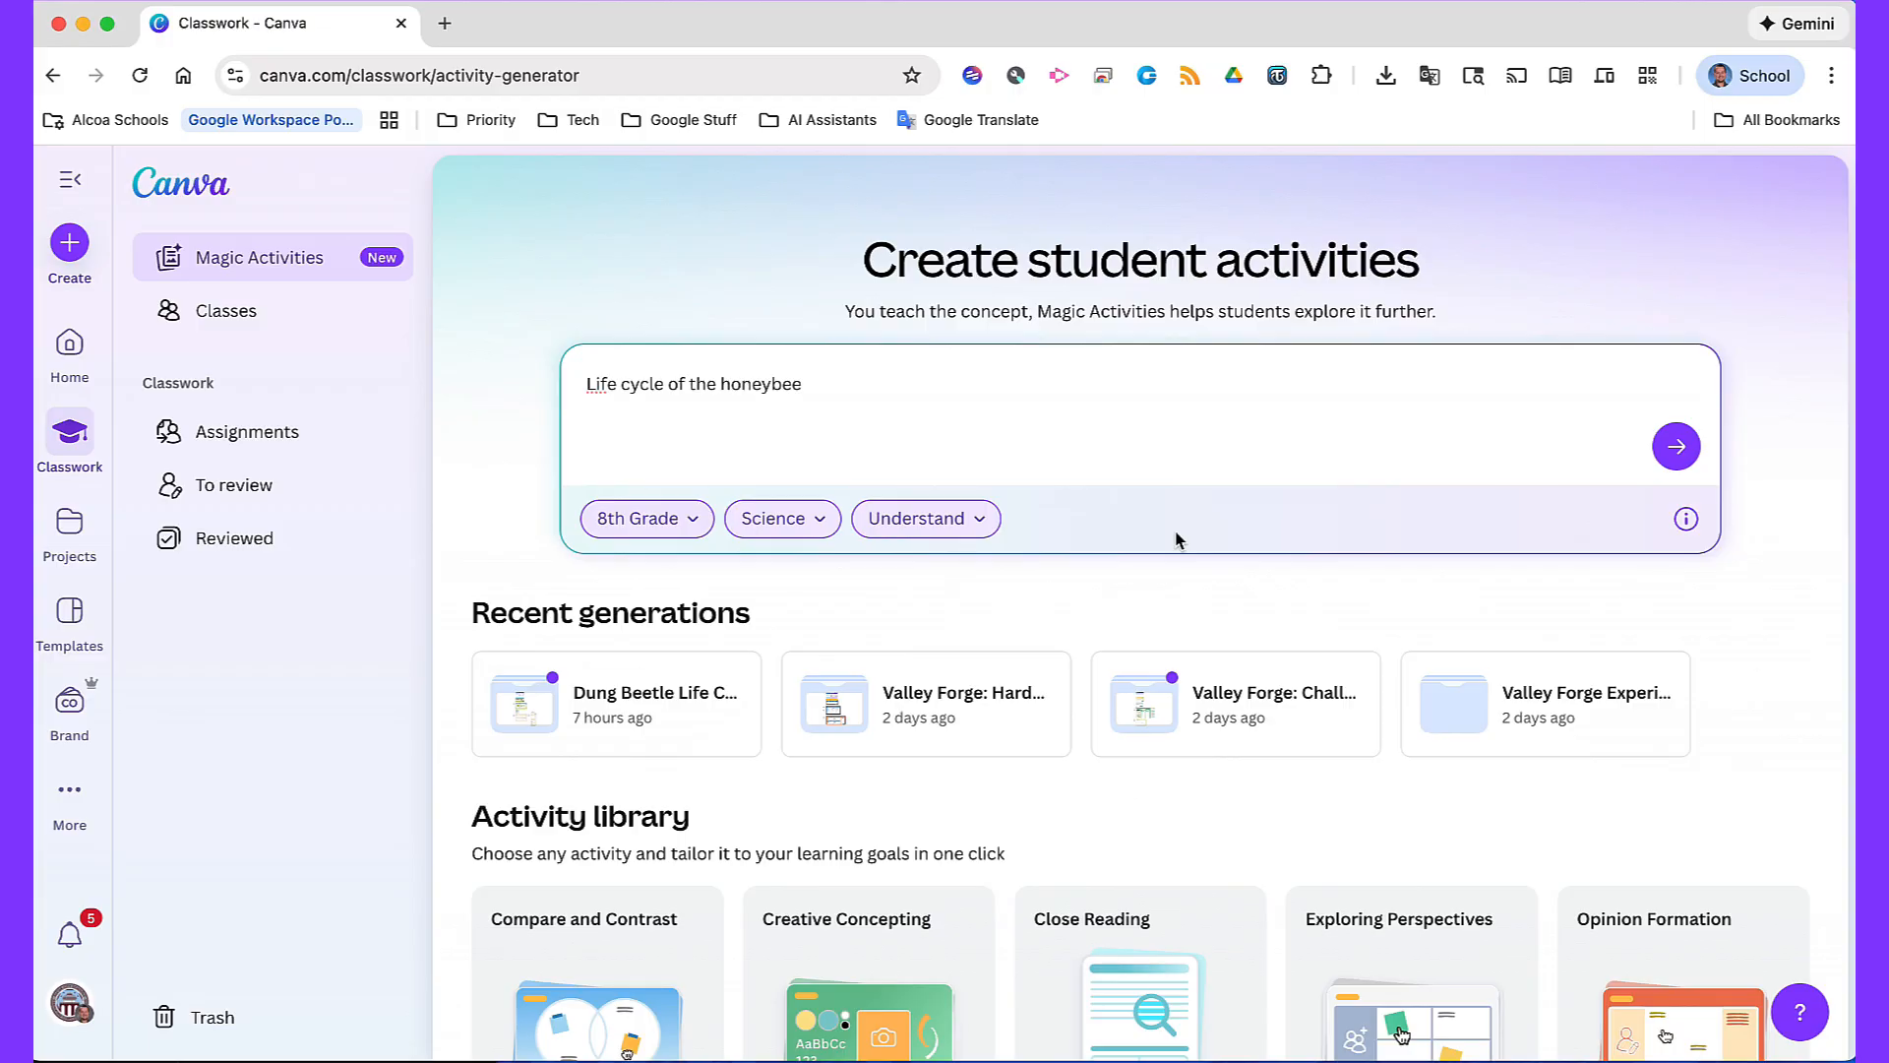
click(1672, 454)
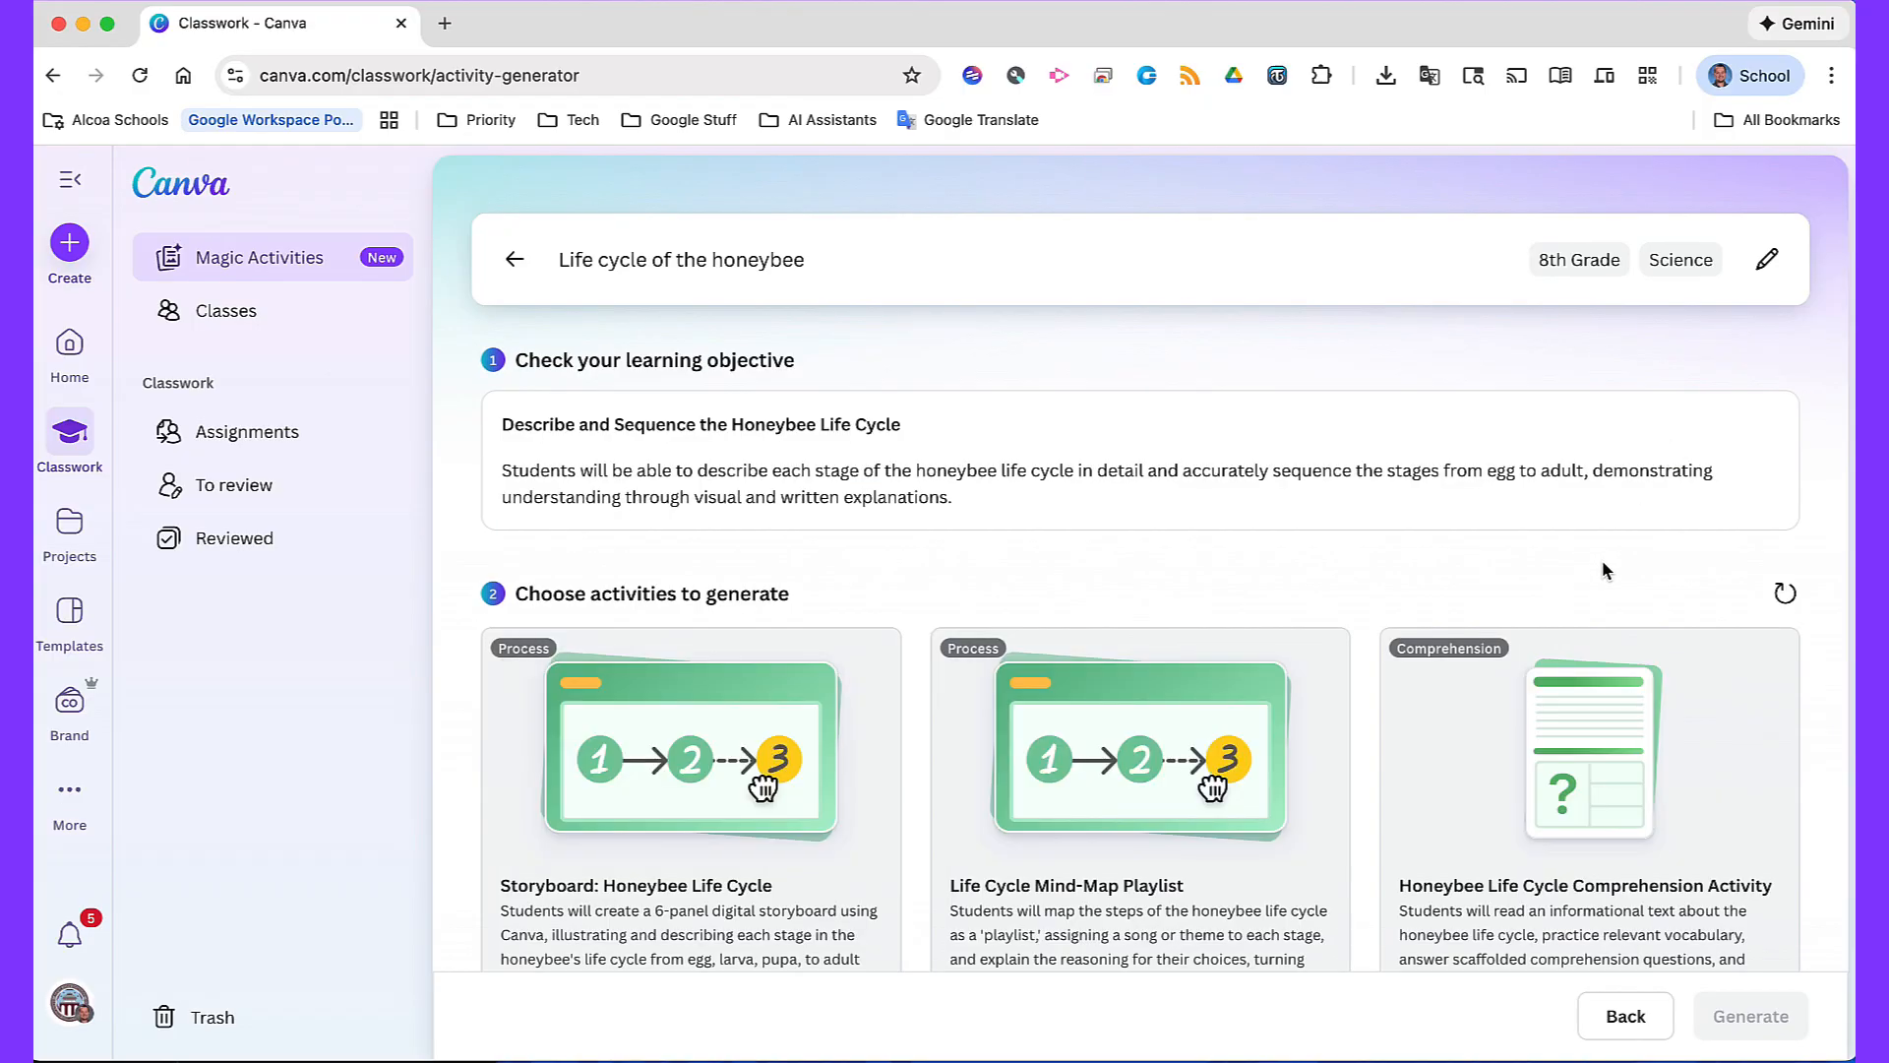
Generate the "Storyboard: Honeybee Life Cycle" activity and open it from the recent generations
scroll(1602, 561, down, 2)
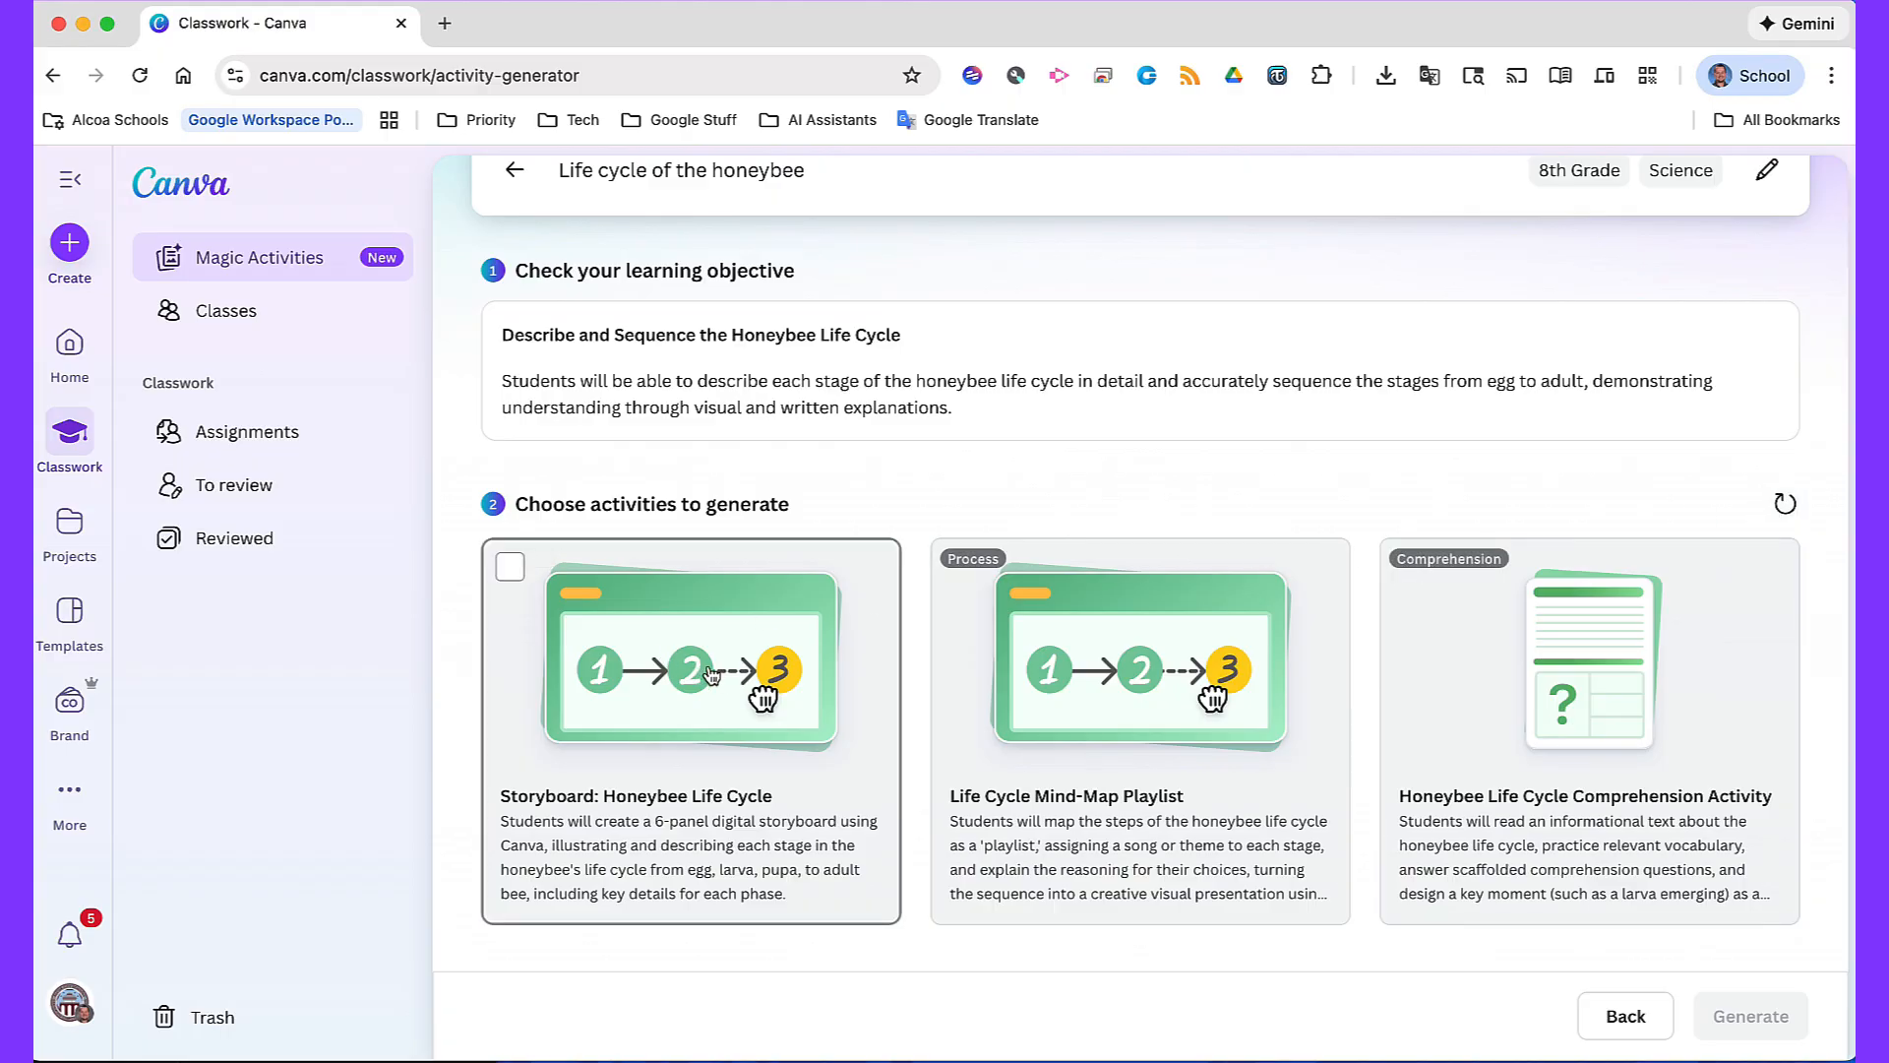
click(711, 675)
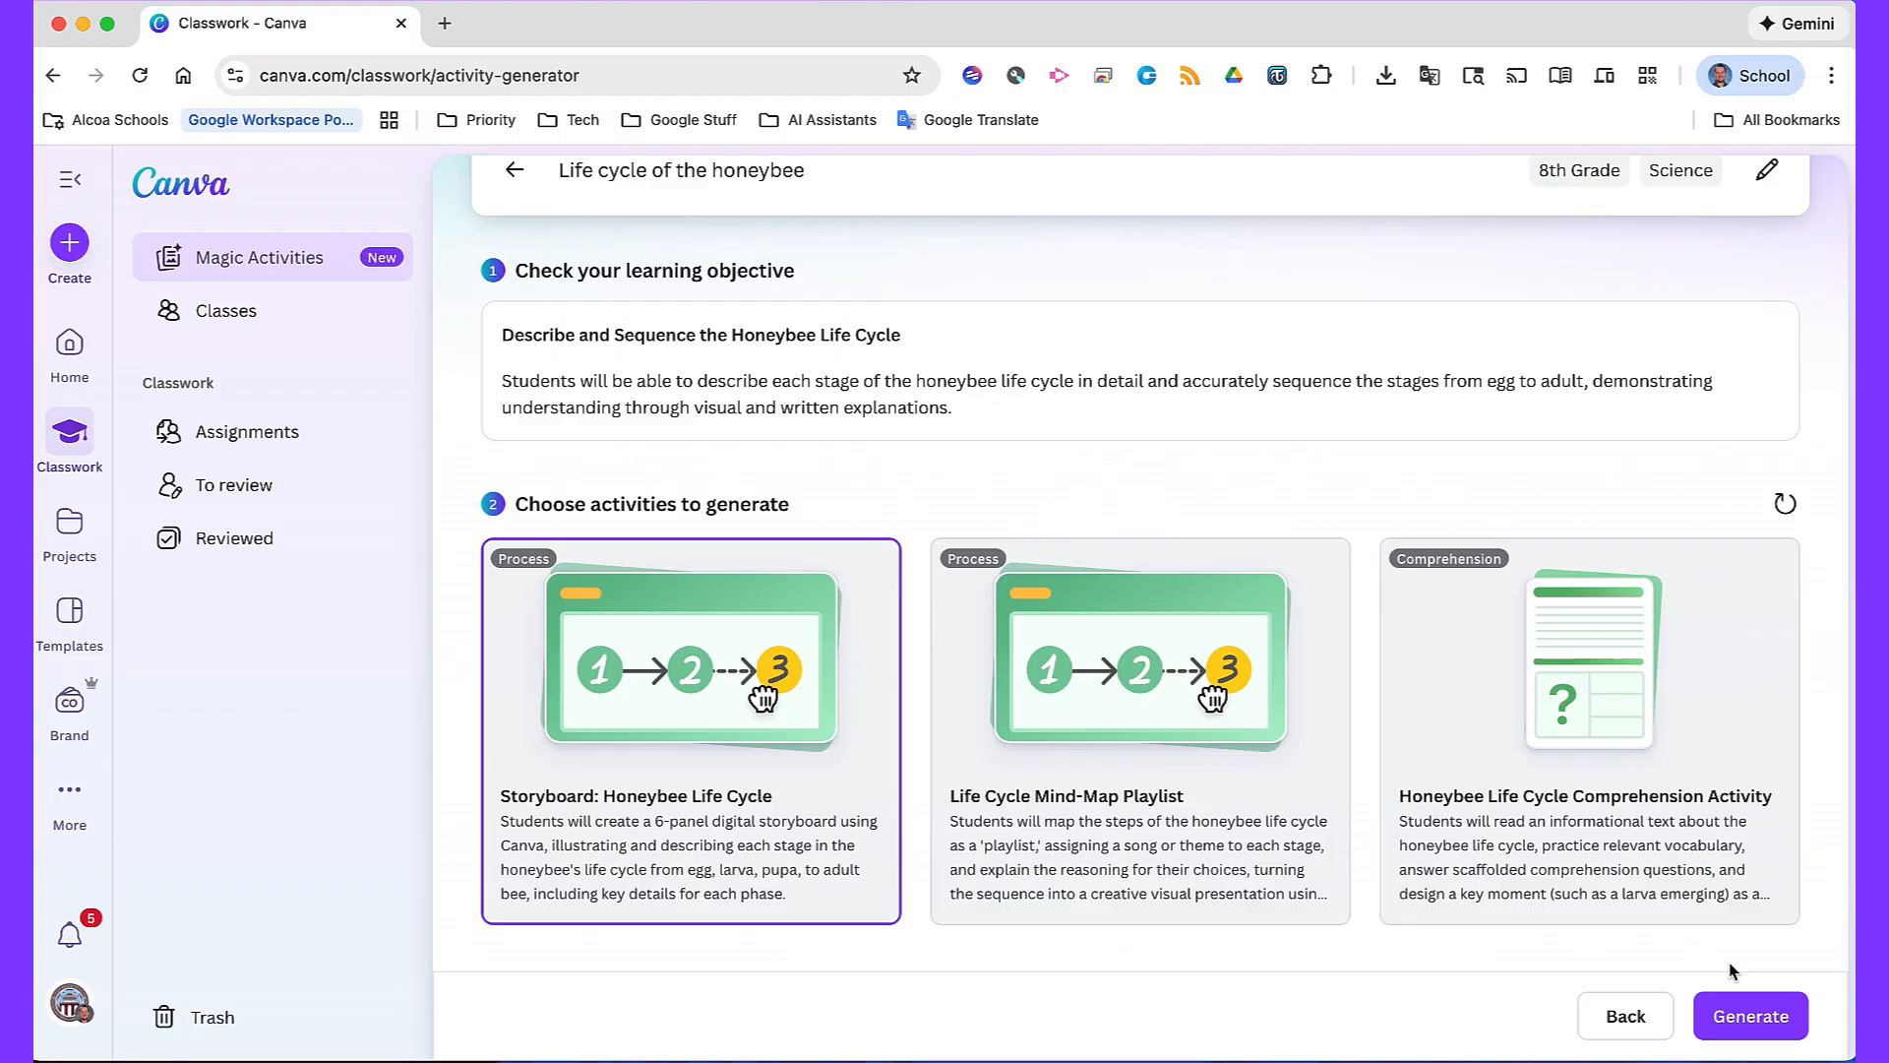
click(1765, 1028)
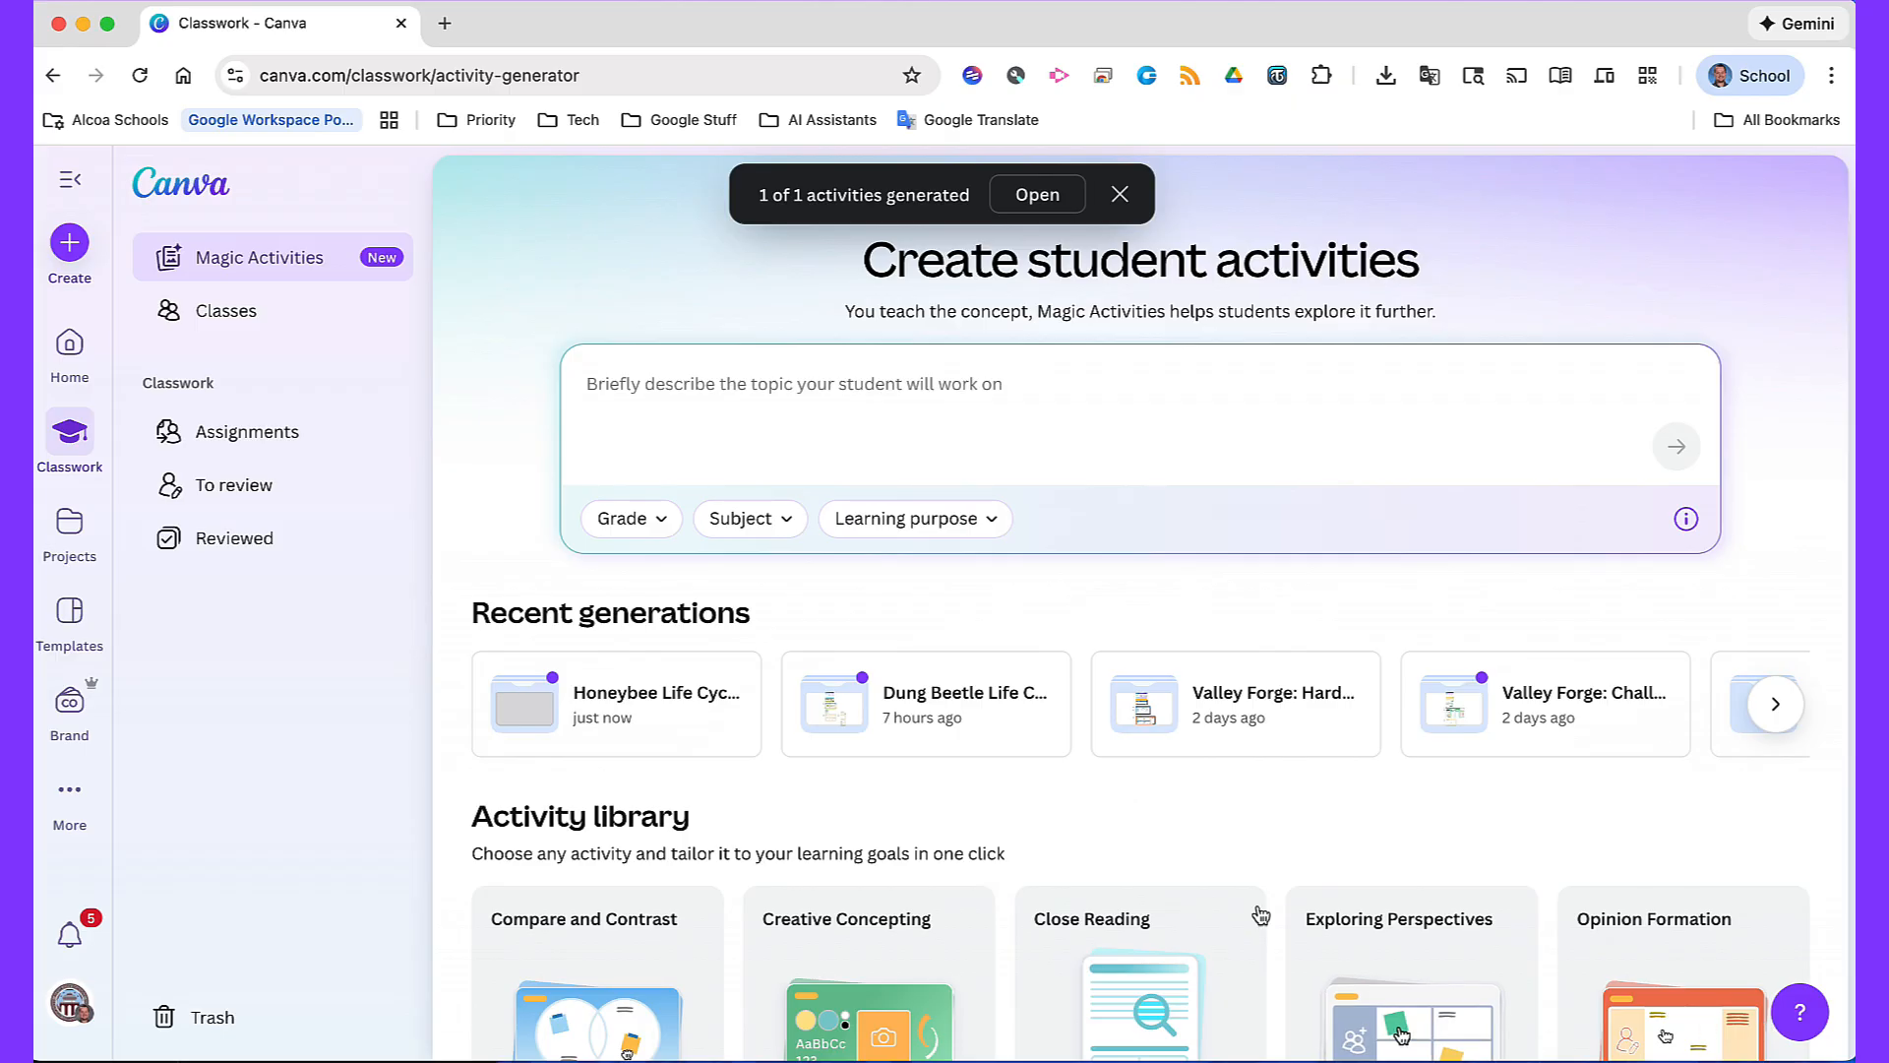
click(626, 716)
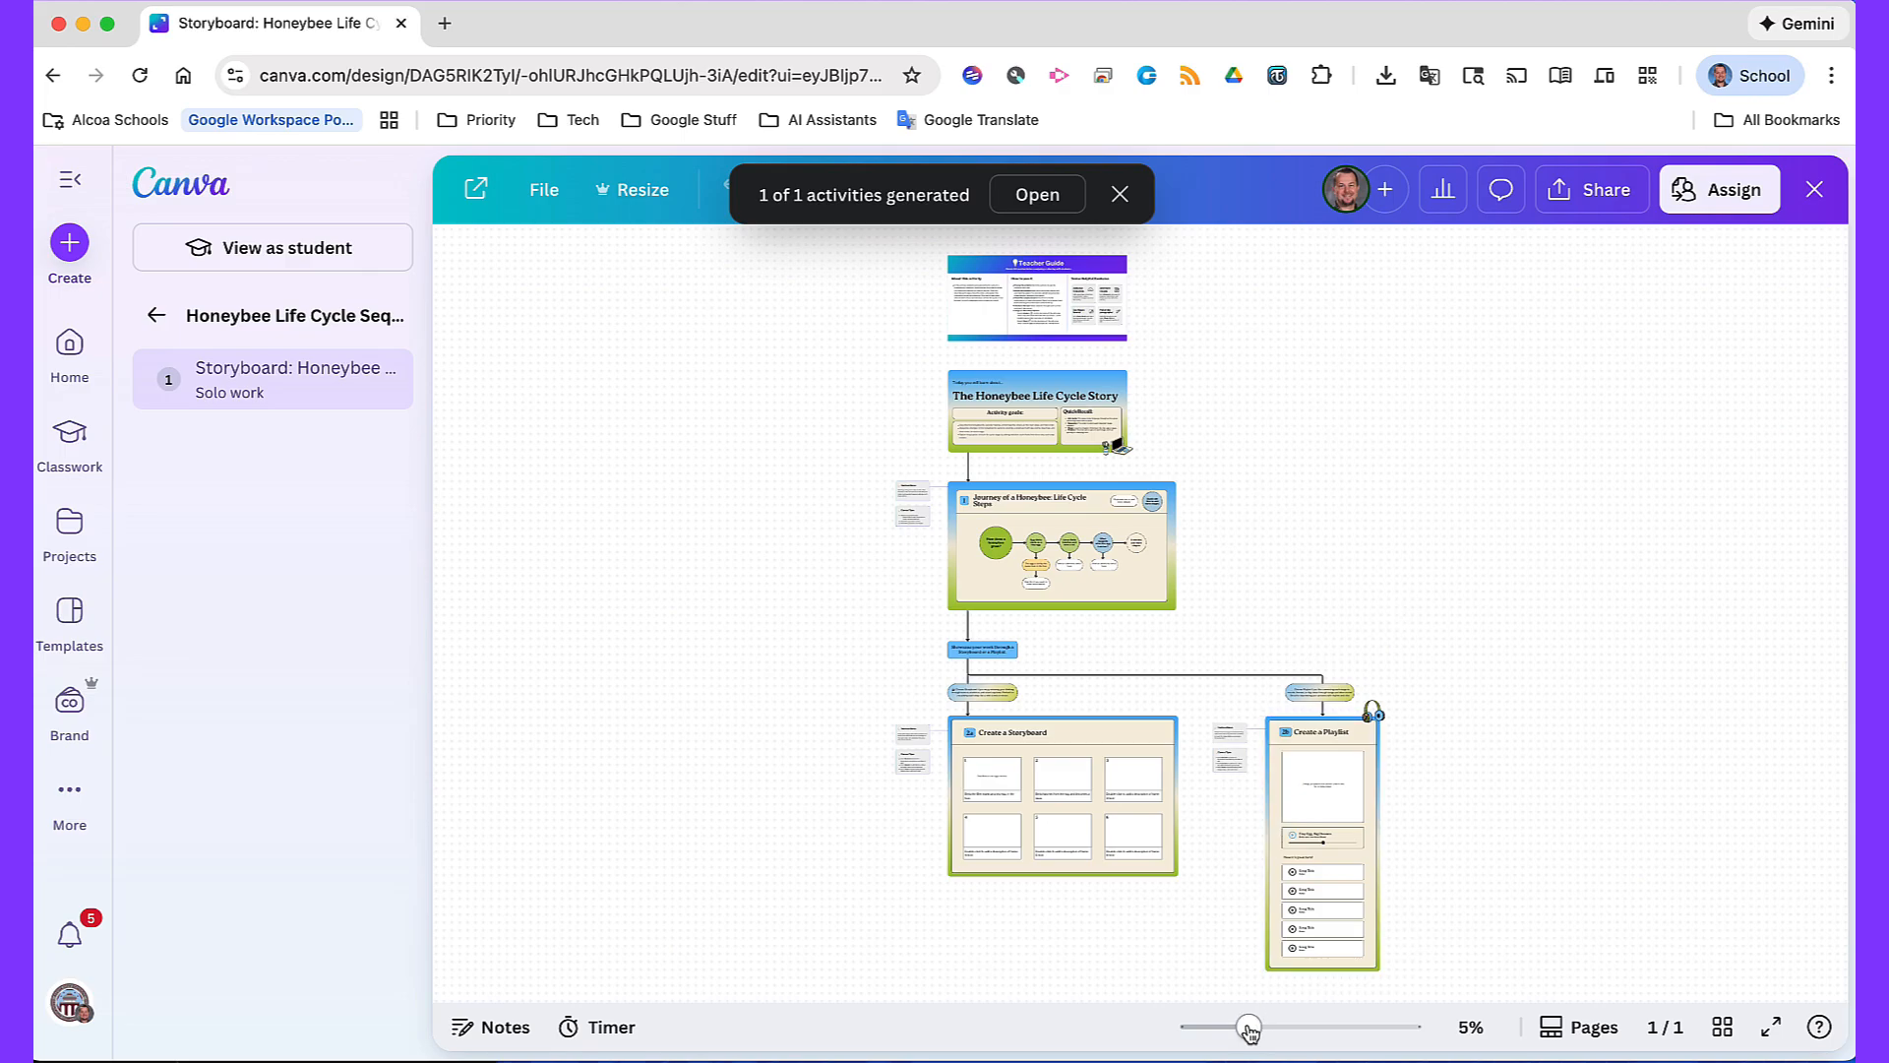
Examine the Teacher Guide section at the start of the honeybee whiteboard activity
drag(1249, 1030, 1320, 1029)
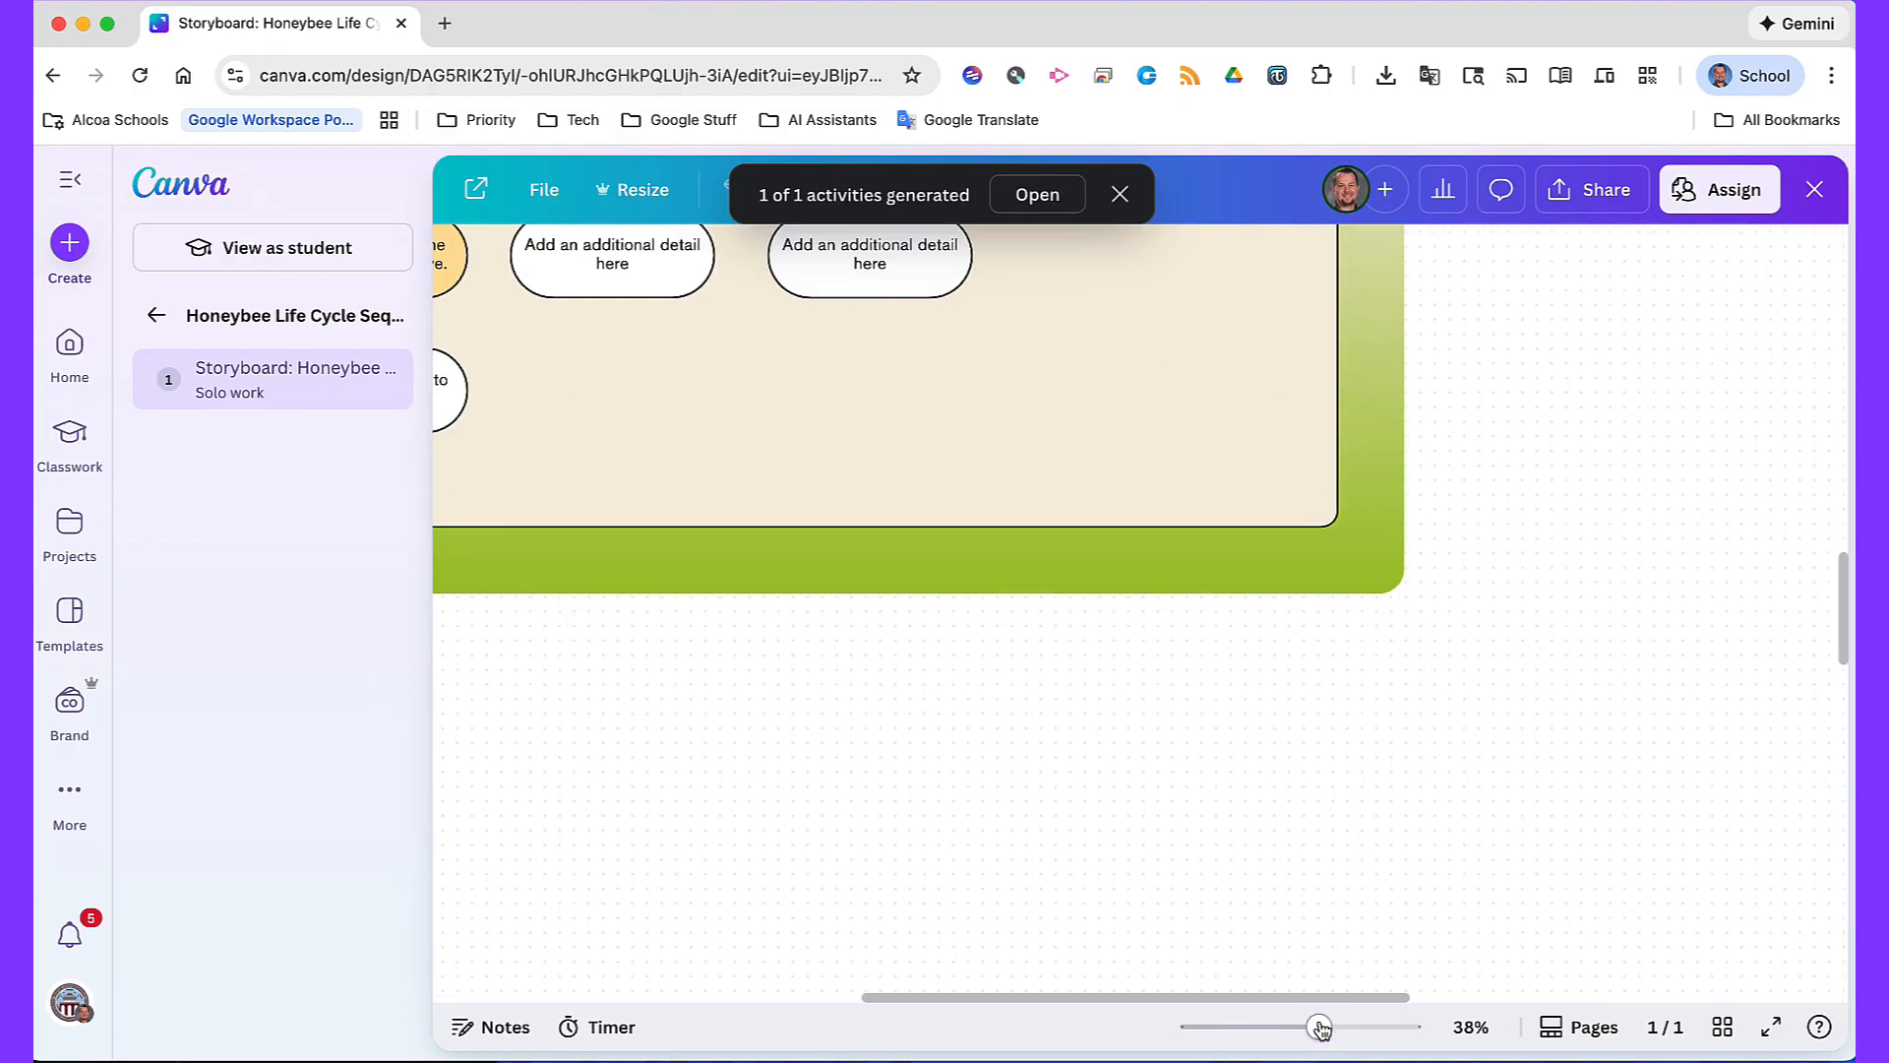
scroll(824, 743, up, 7)
scroll(824, 743, left, 3)
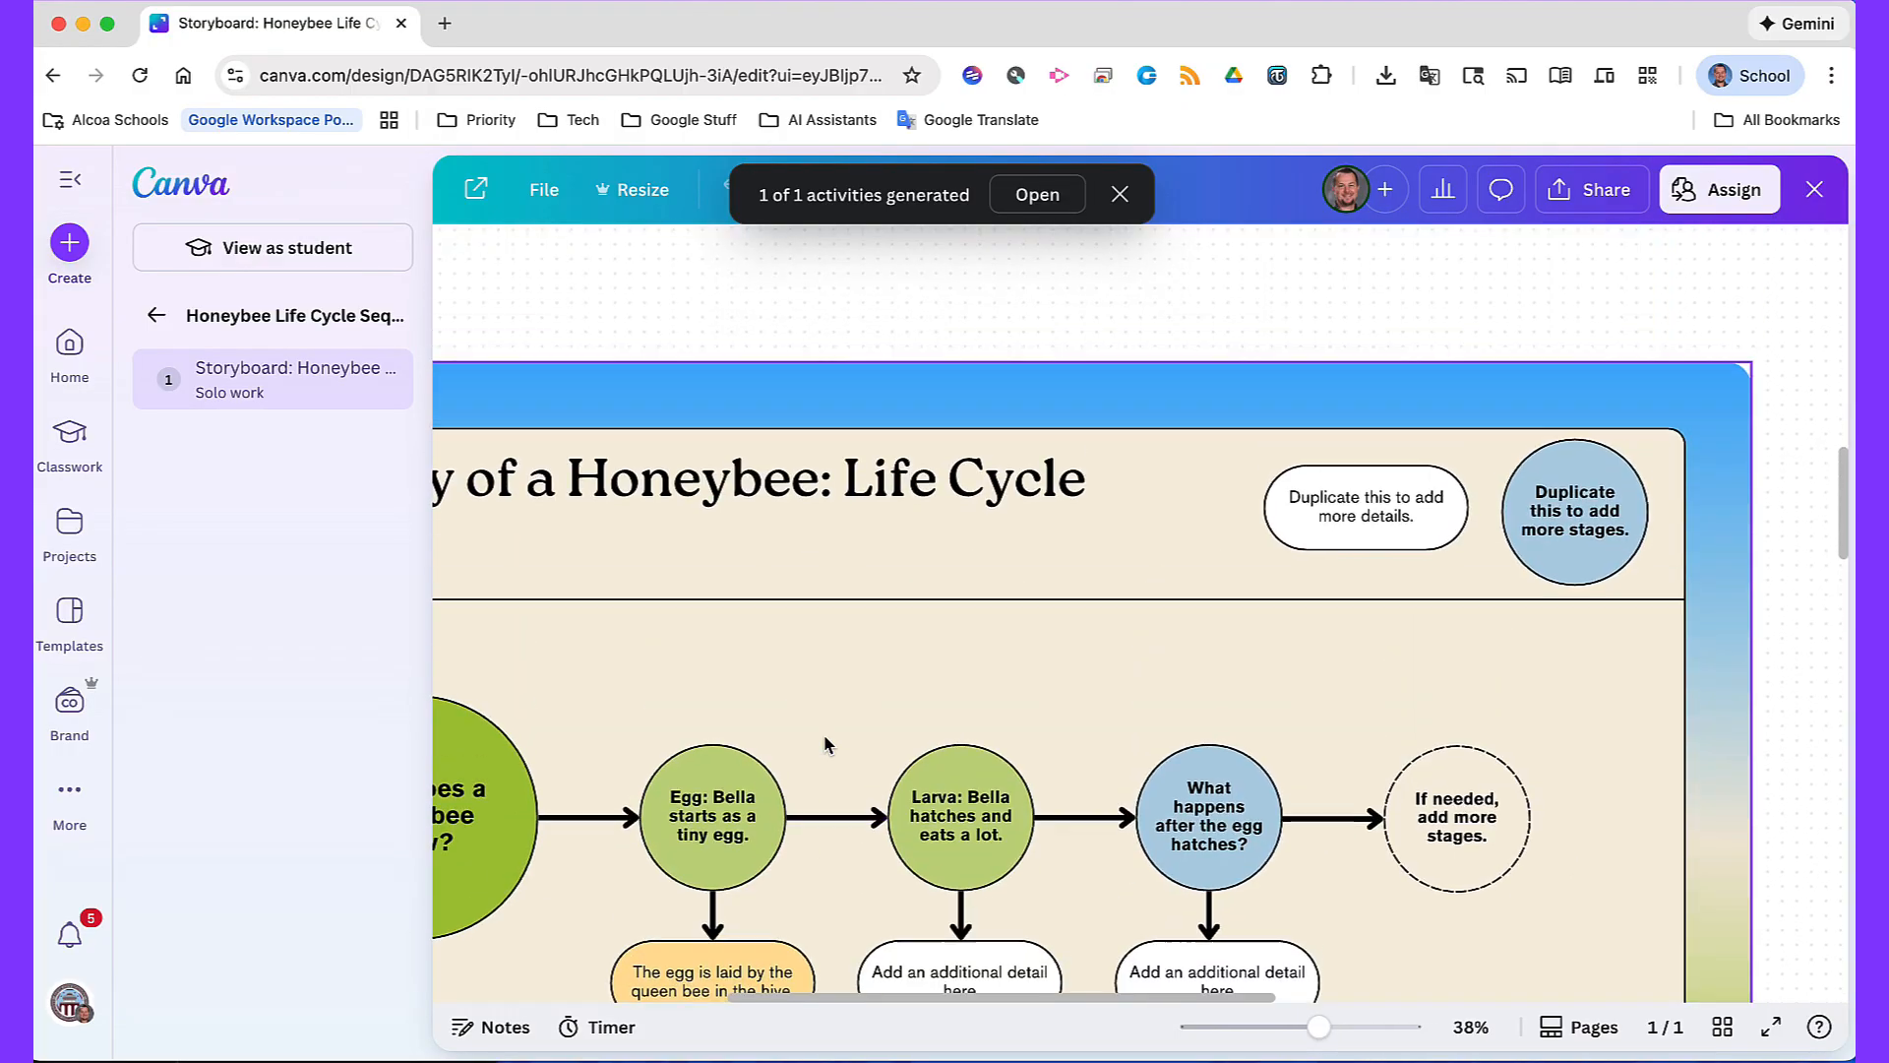
scroll(824, 743, up, 10)
scroll(824, 743, left, 2)
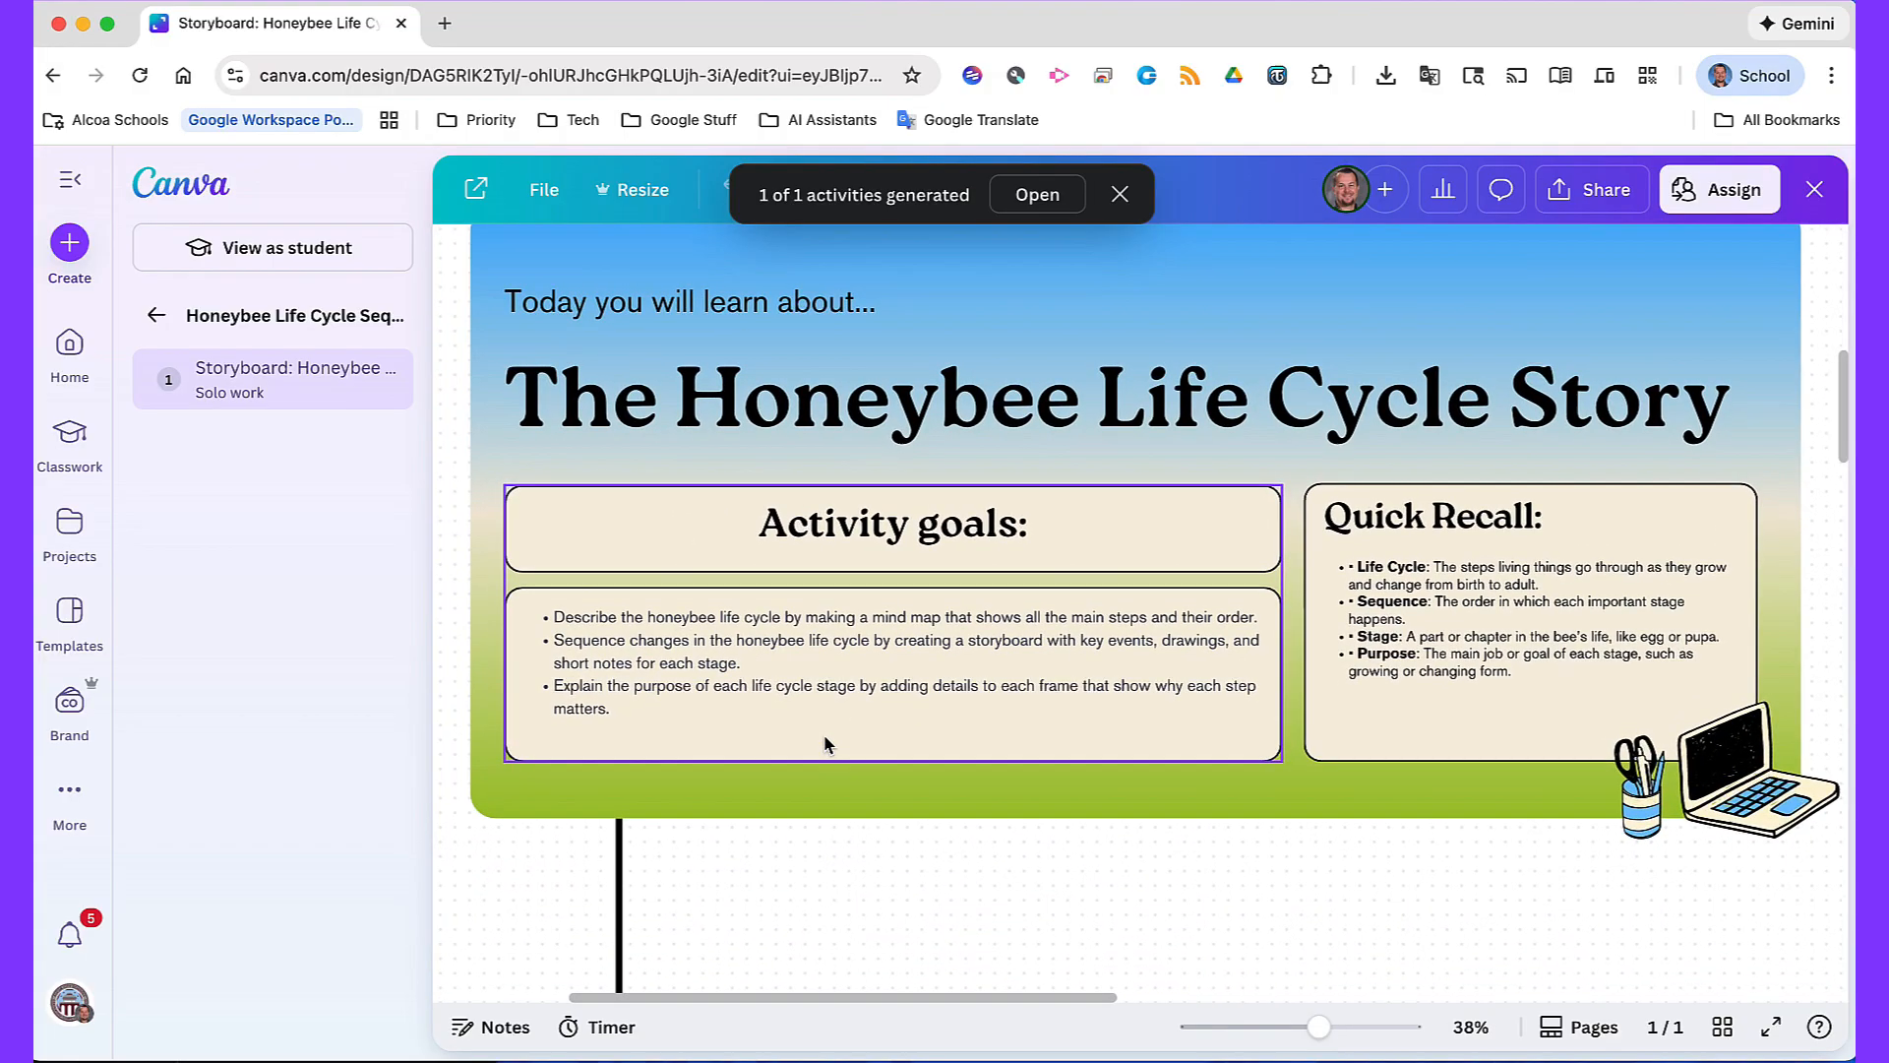
scroll(825, 742, up, 10)
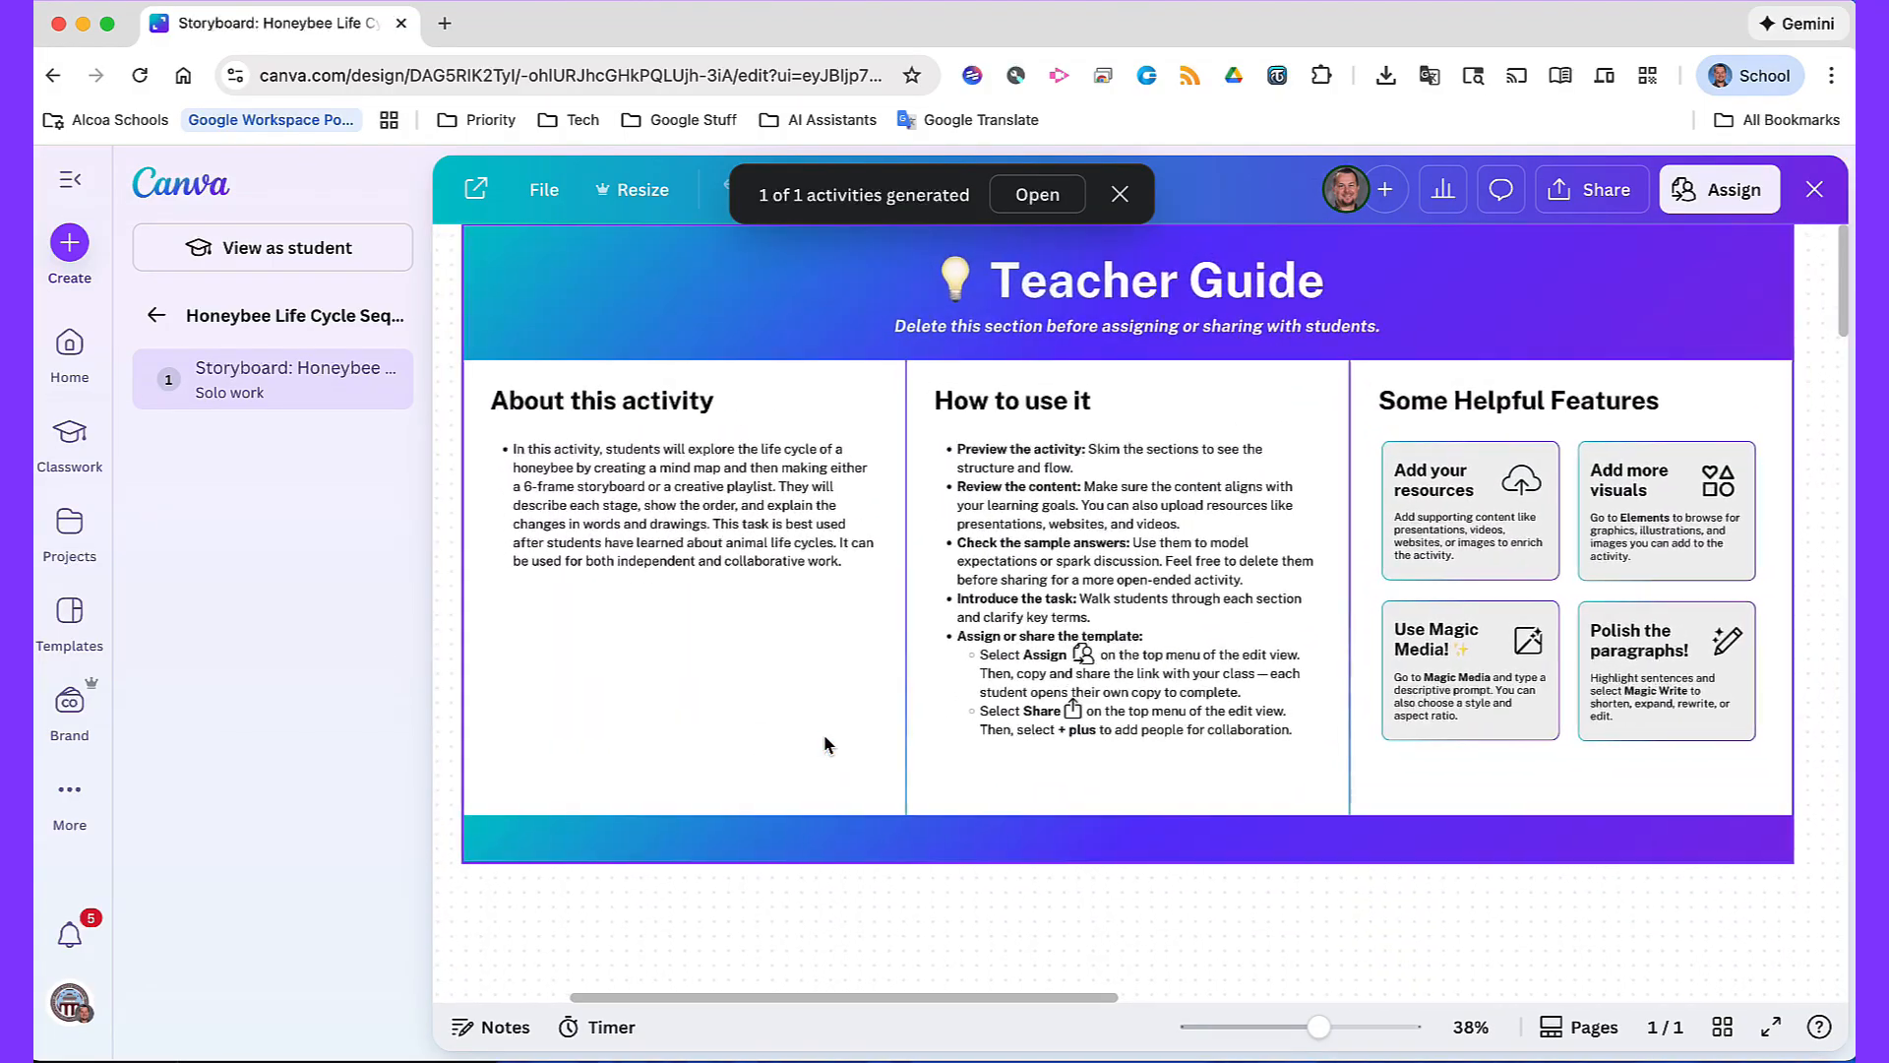
scroll(824, 745, up, 1)
scroll(825, 745, down, 1)
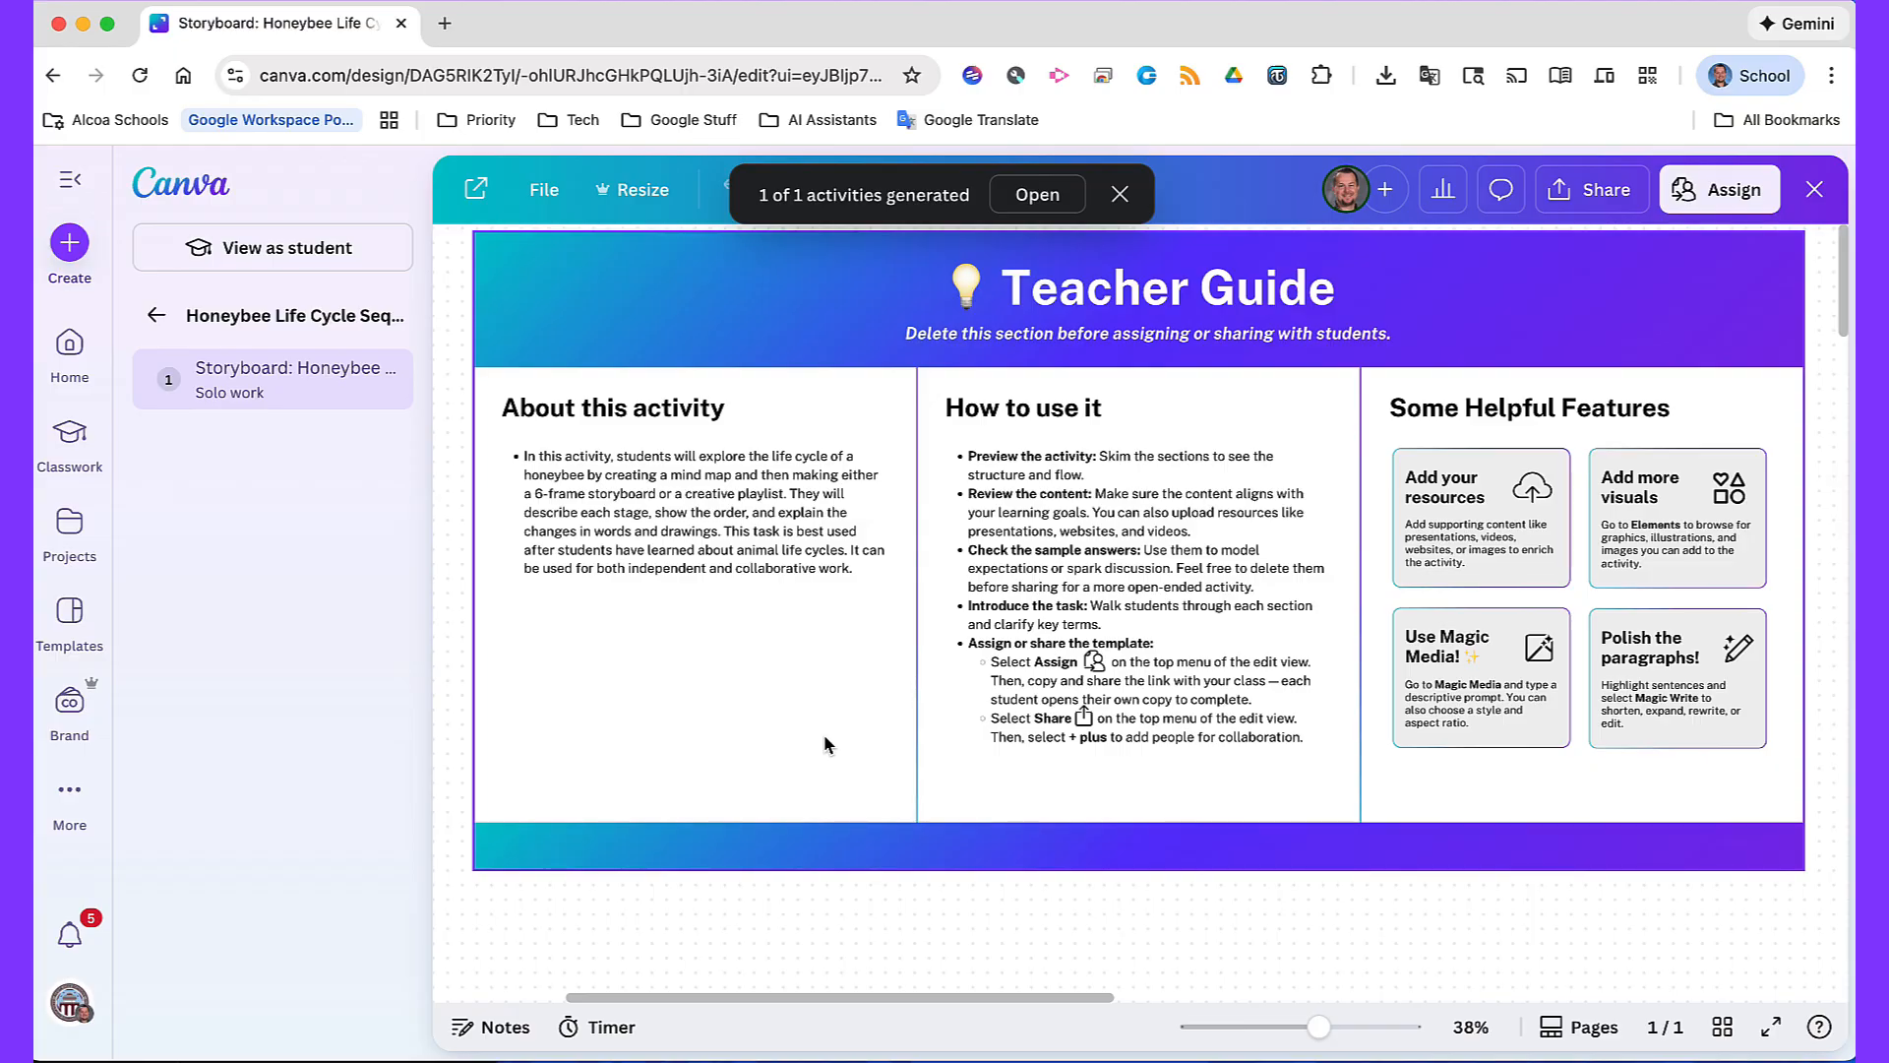
Review the activity goals, the Quick Recall terms and the "Journey of a Honeybee" life cycle mind map
scroll(825, 743, down, 10)
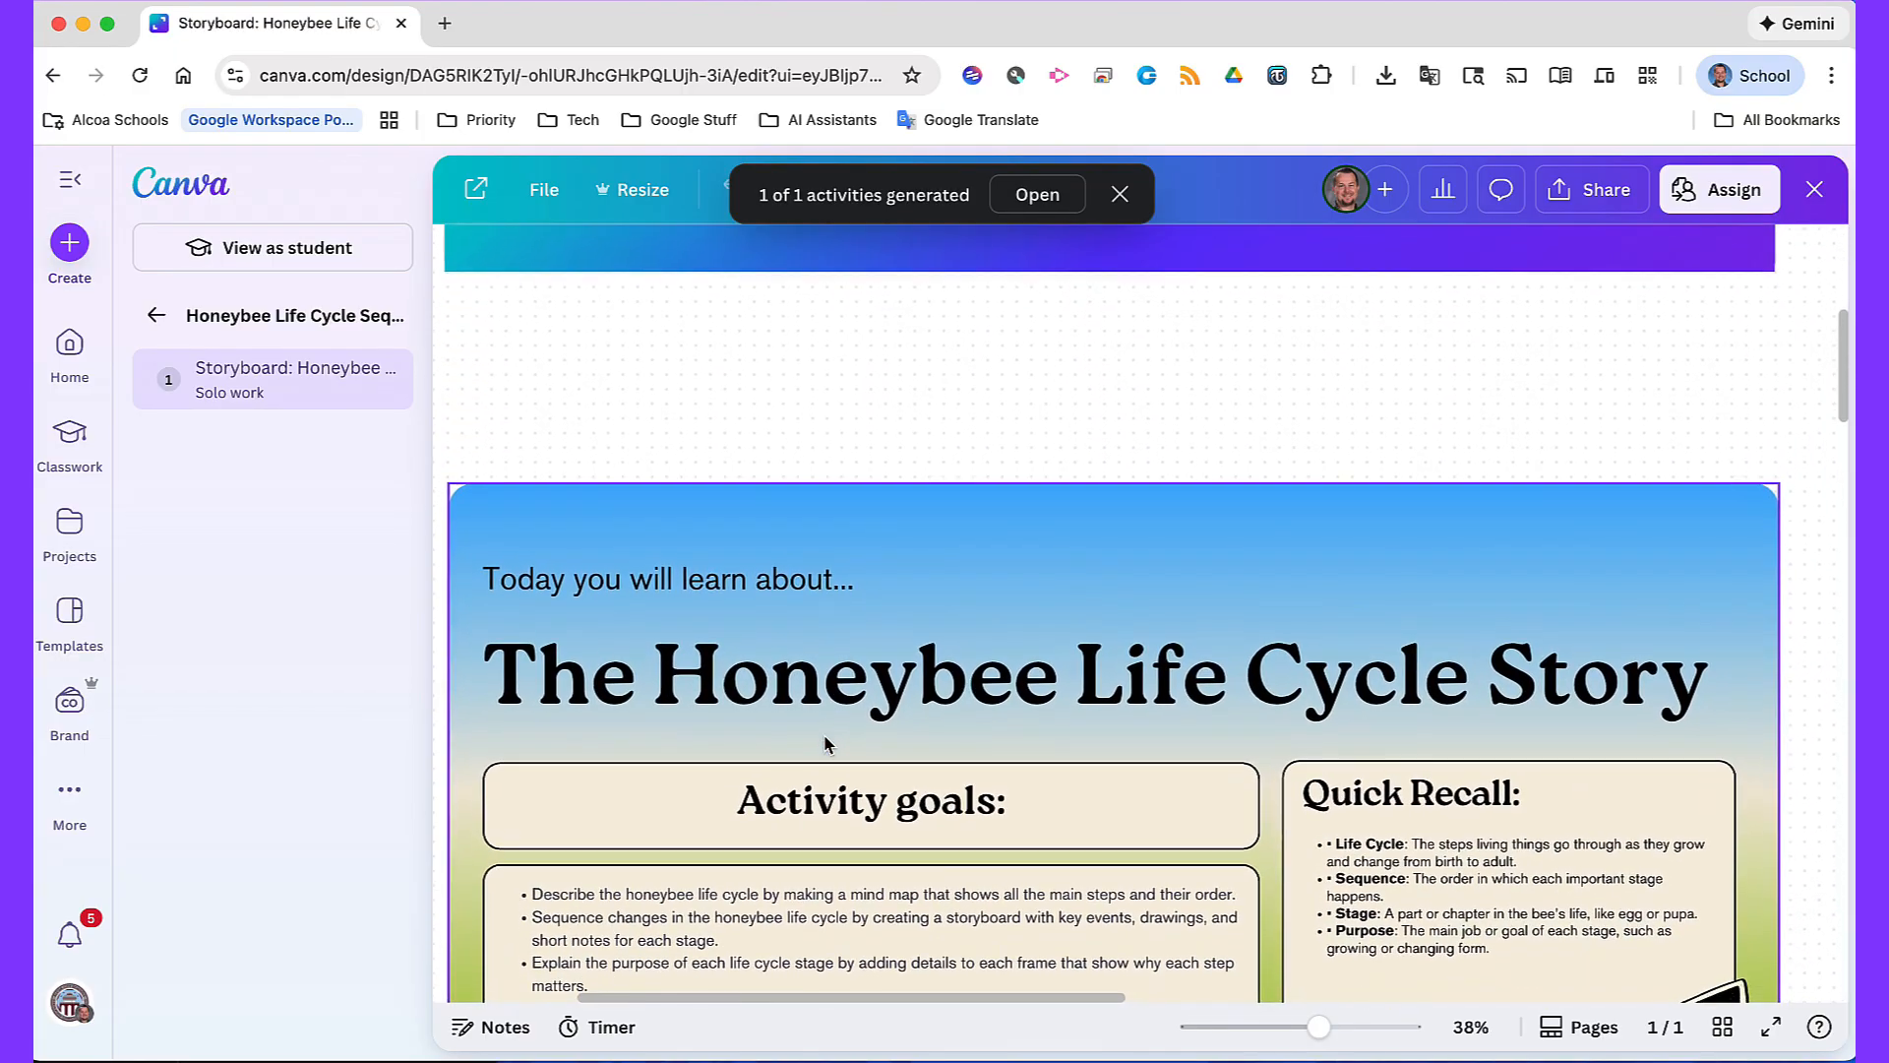
scroll(826, 742, down, 3)
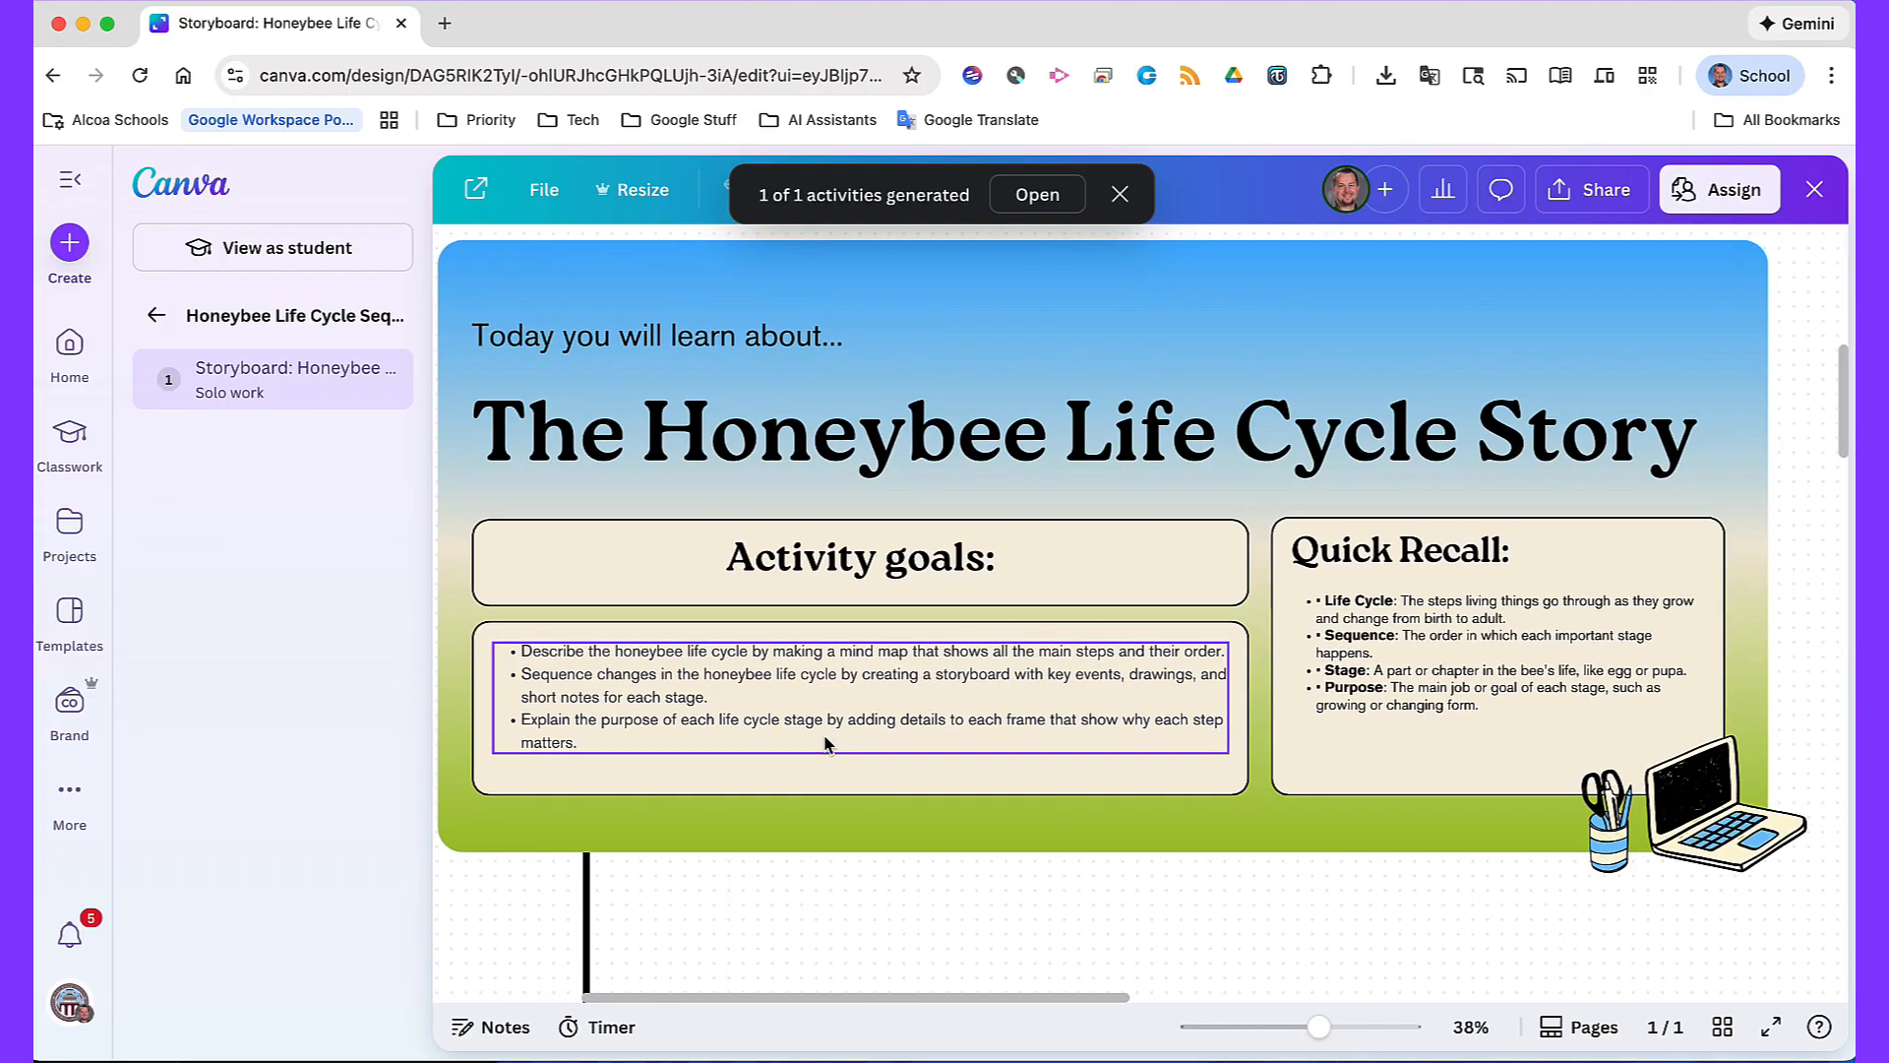
scroll(825, 745, down, 10)
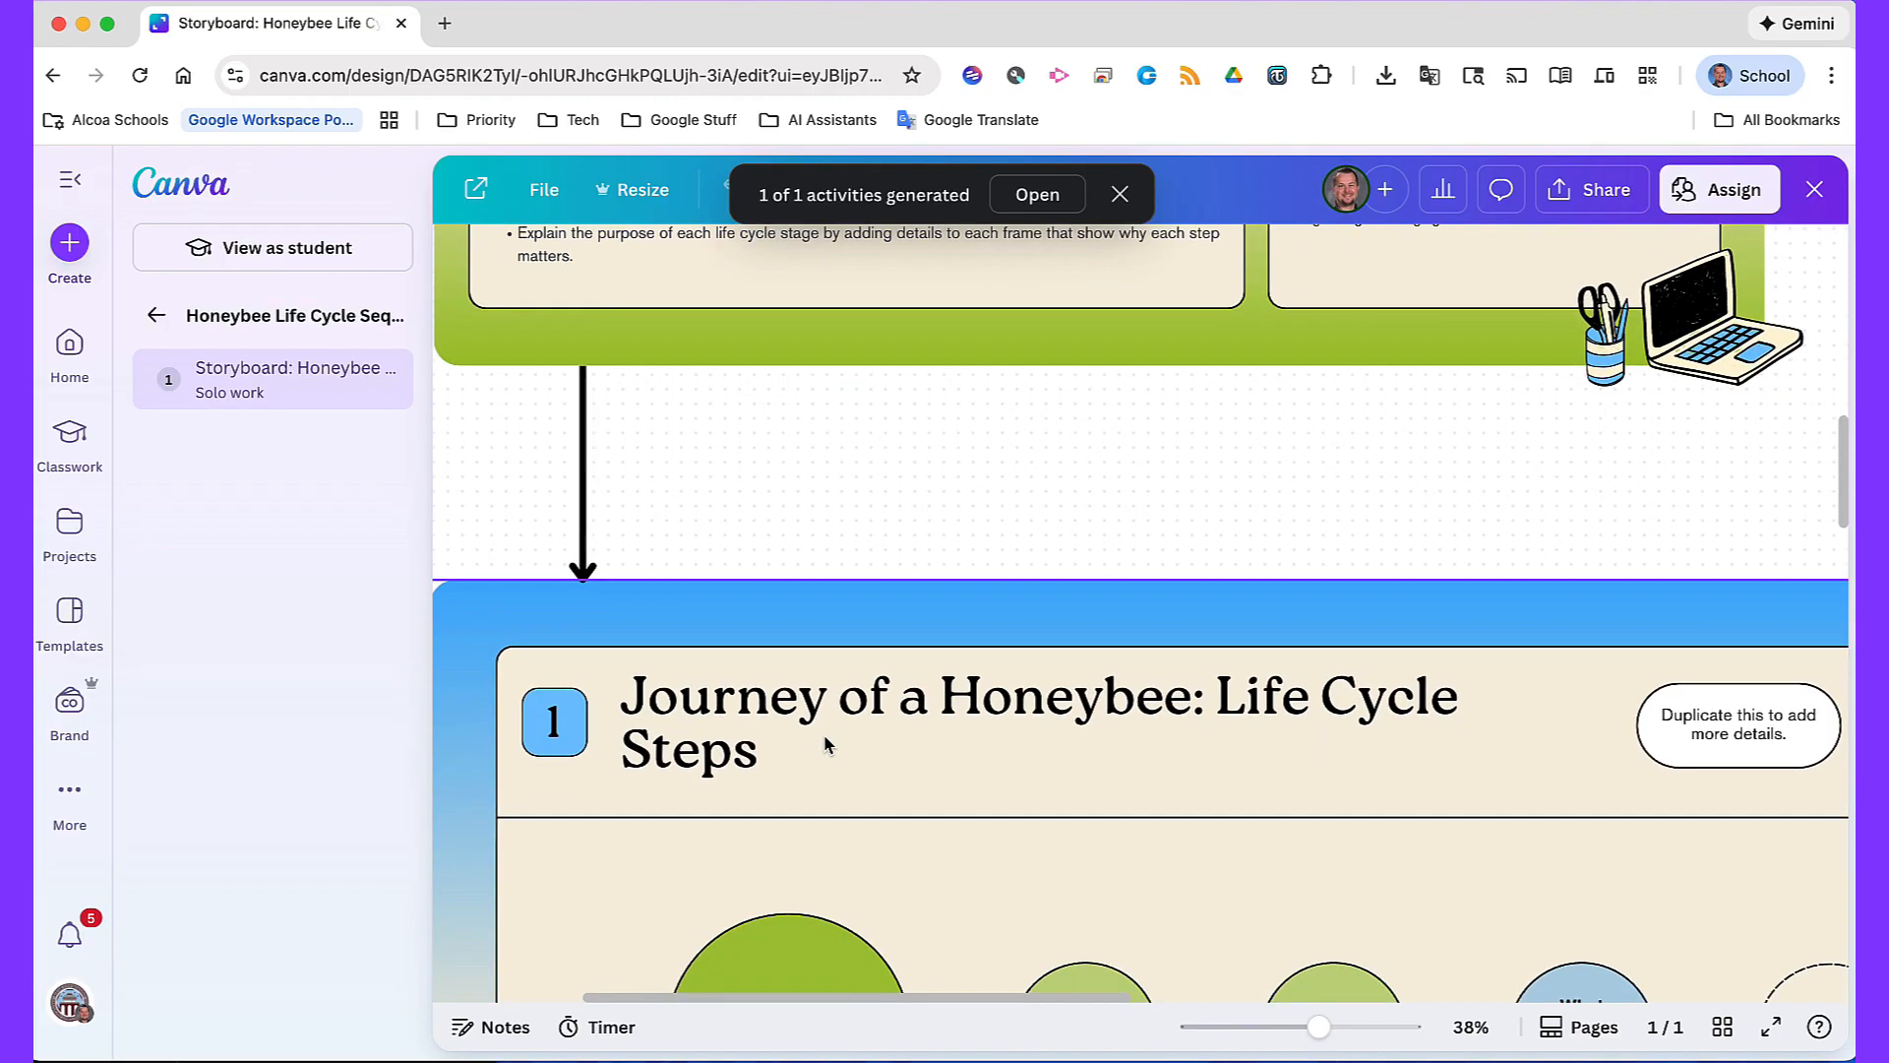
scroll(827, 745, down, 5)
scroll(827, 745, right, 3)
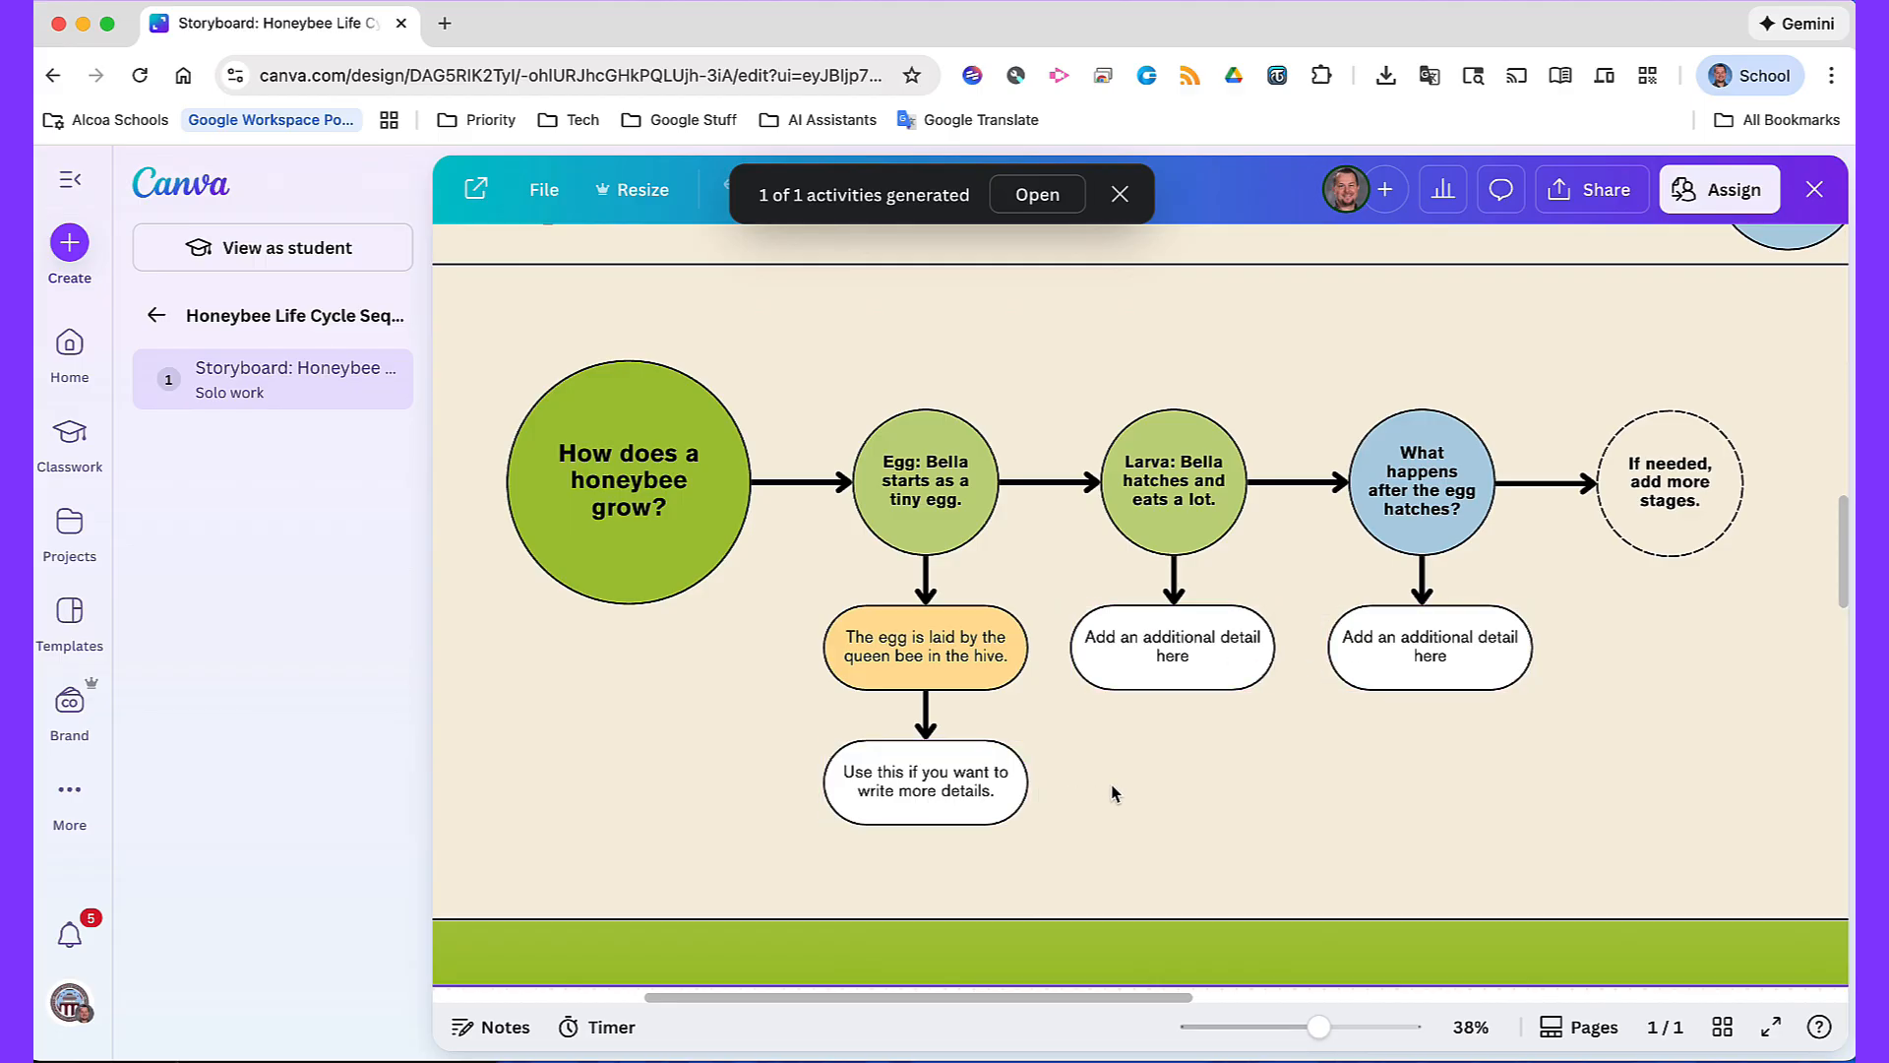
scroll(1109, 792, down, 10)
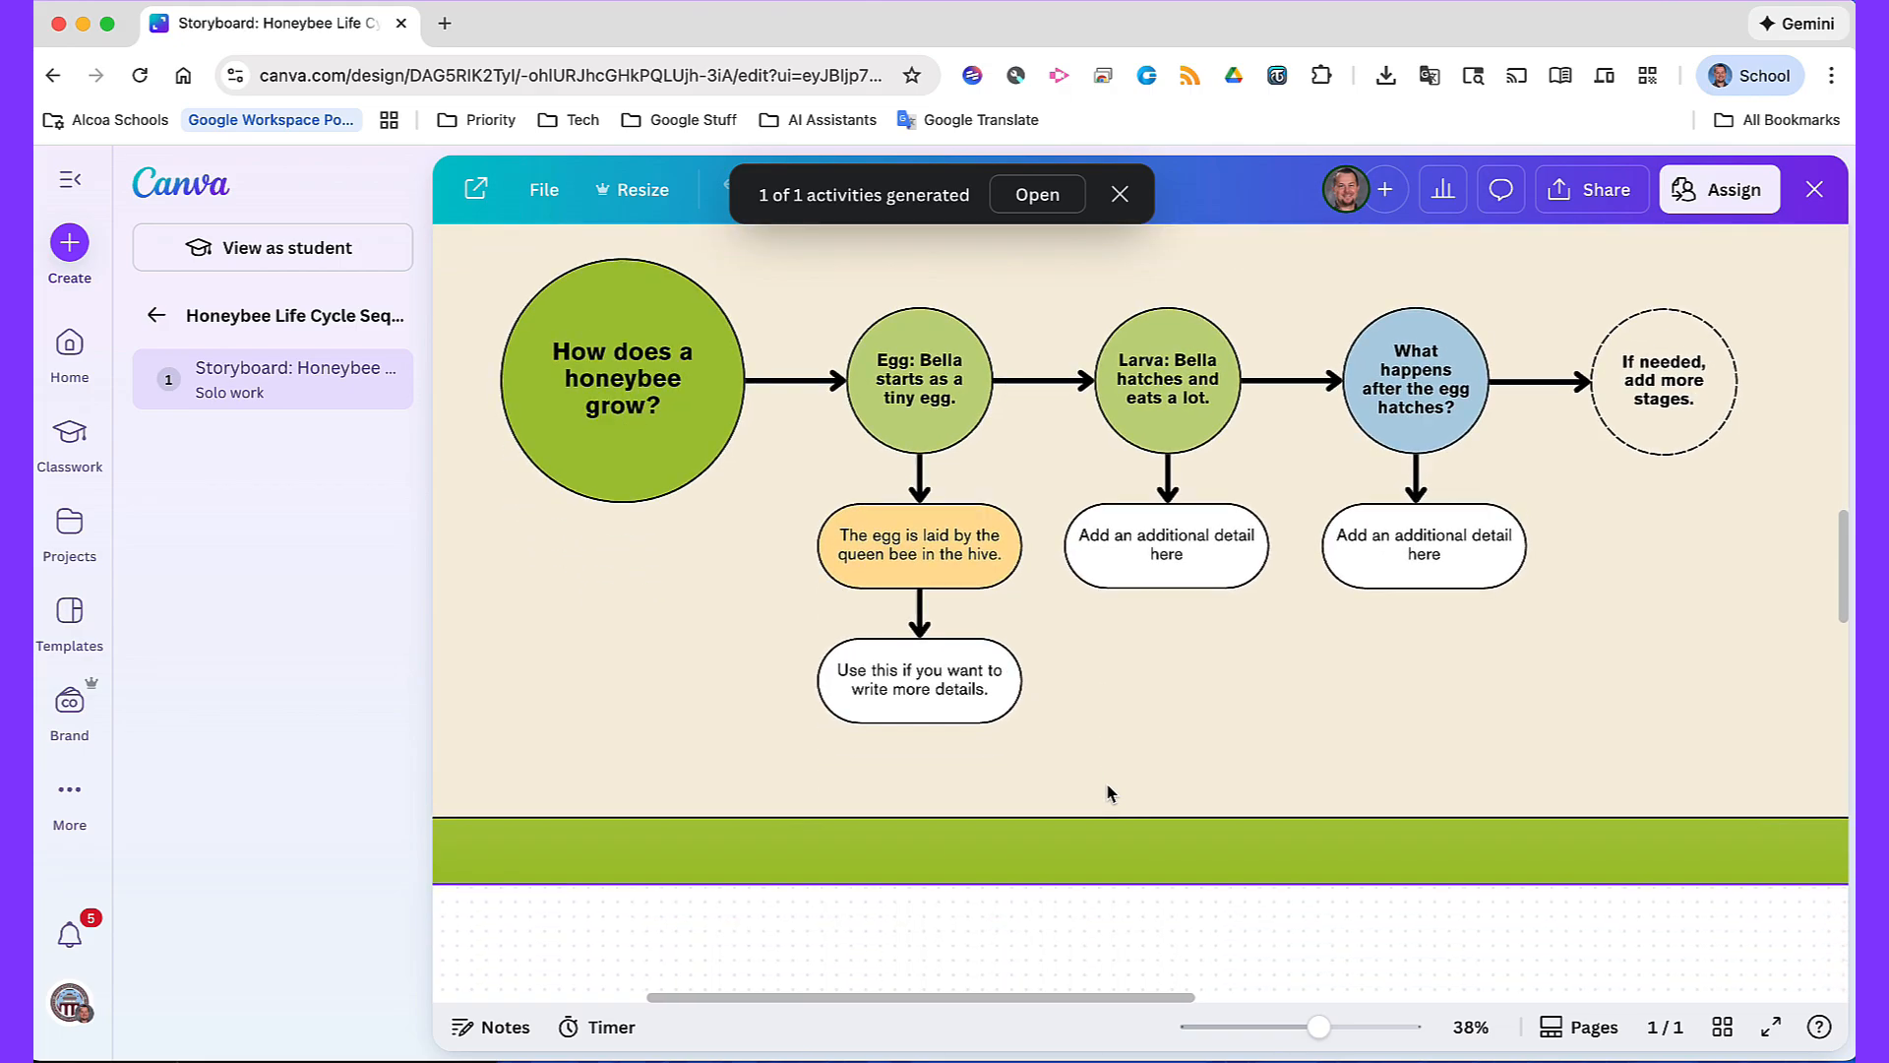
Review the Storyboard or Playlist choice and the full six-frame "Create a Storyboard" section
scroll(1108, 792, up, 1)
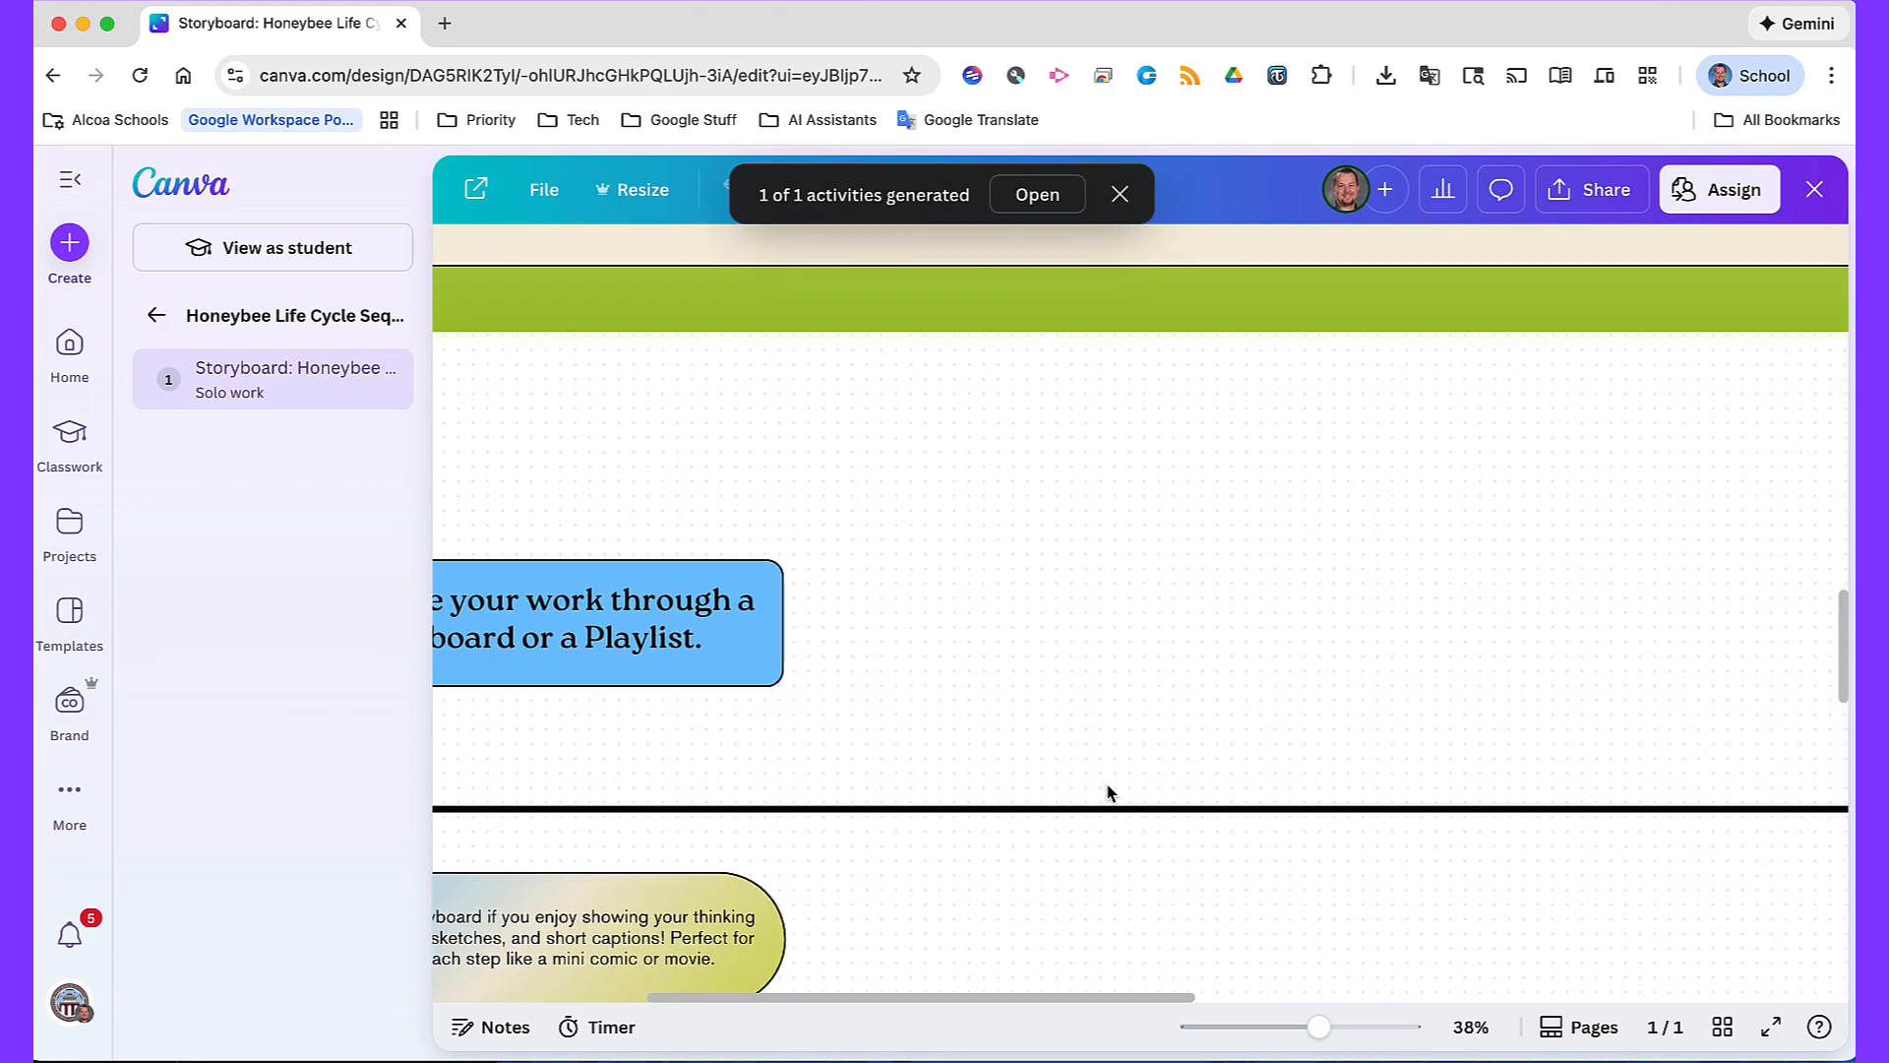
scroll(1109, 791, down, 1)
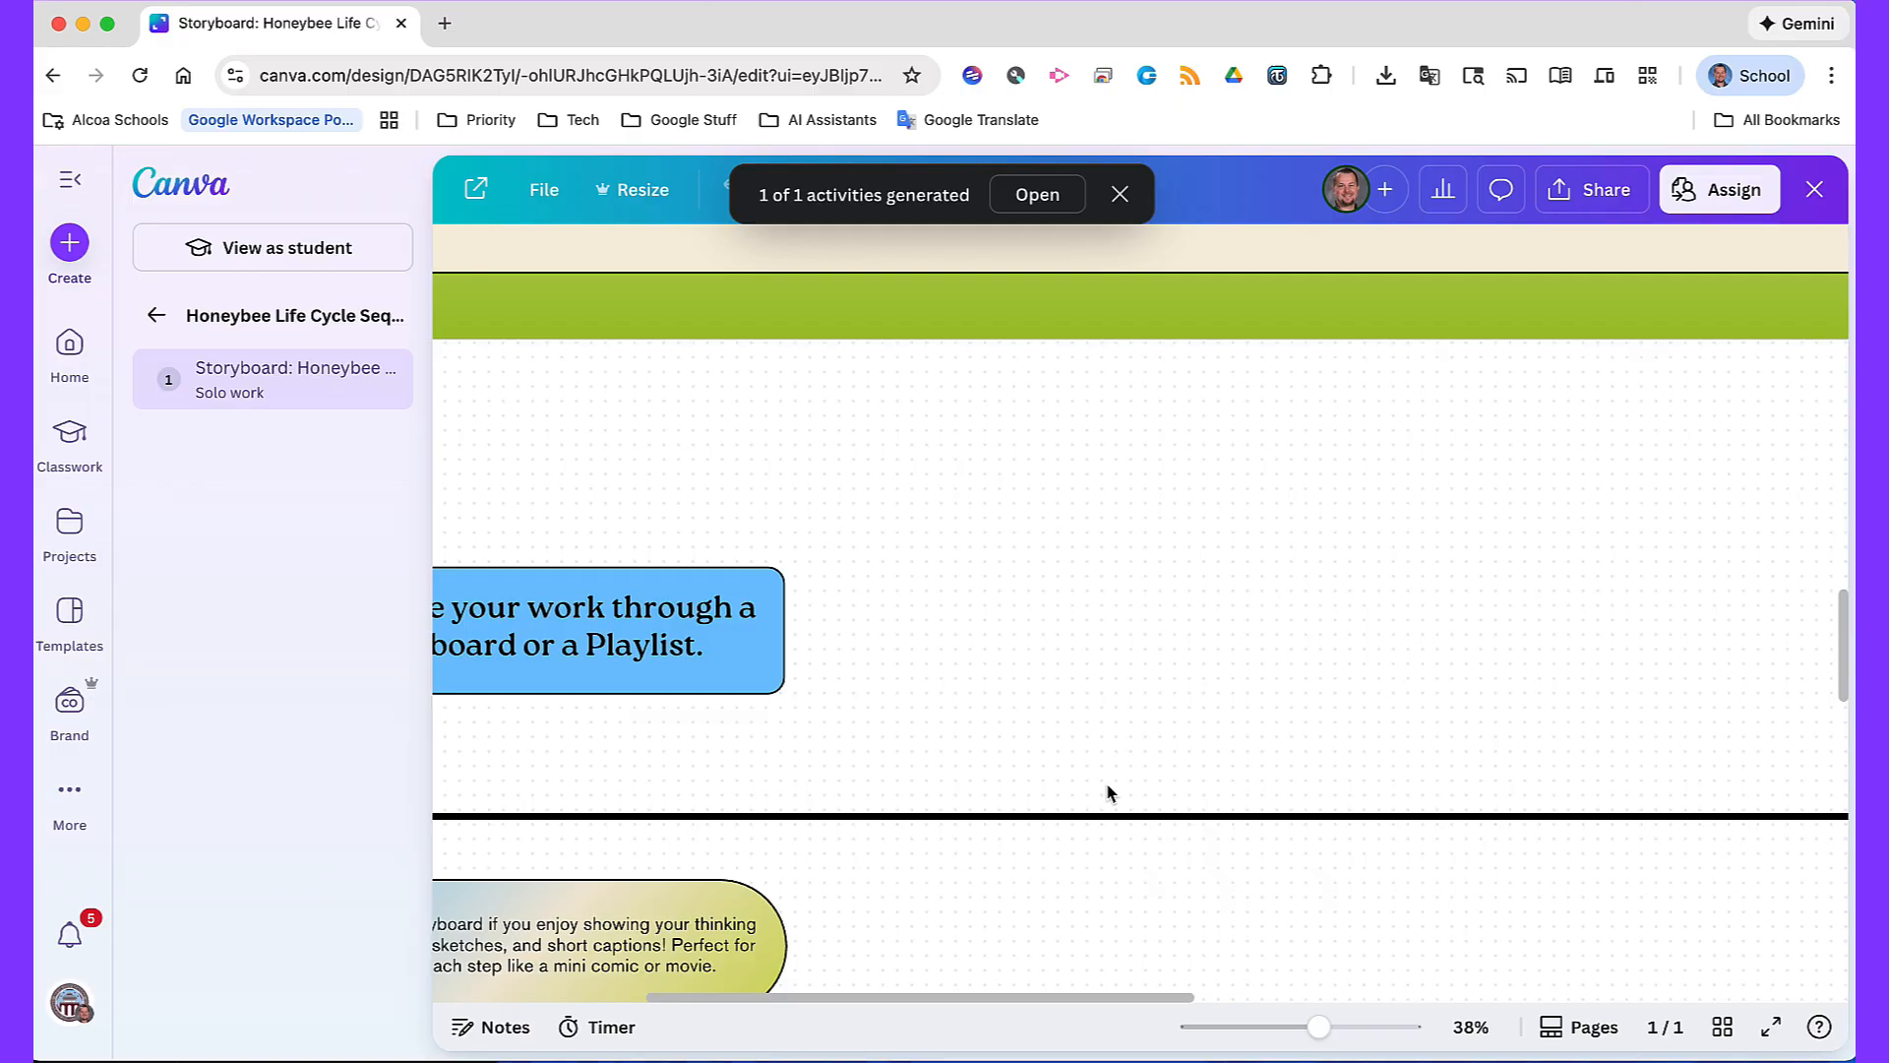
scroll(1109, 792, up, 1)
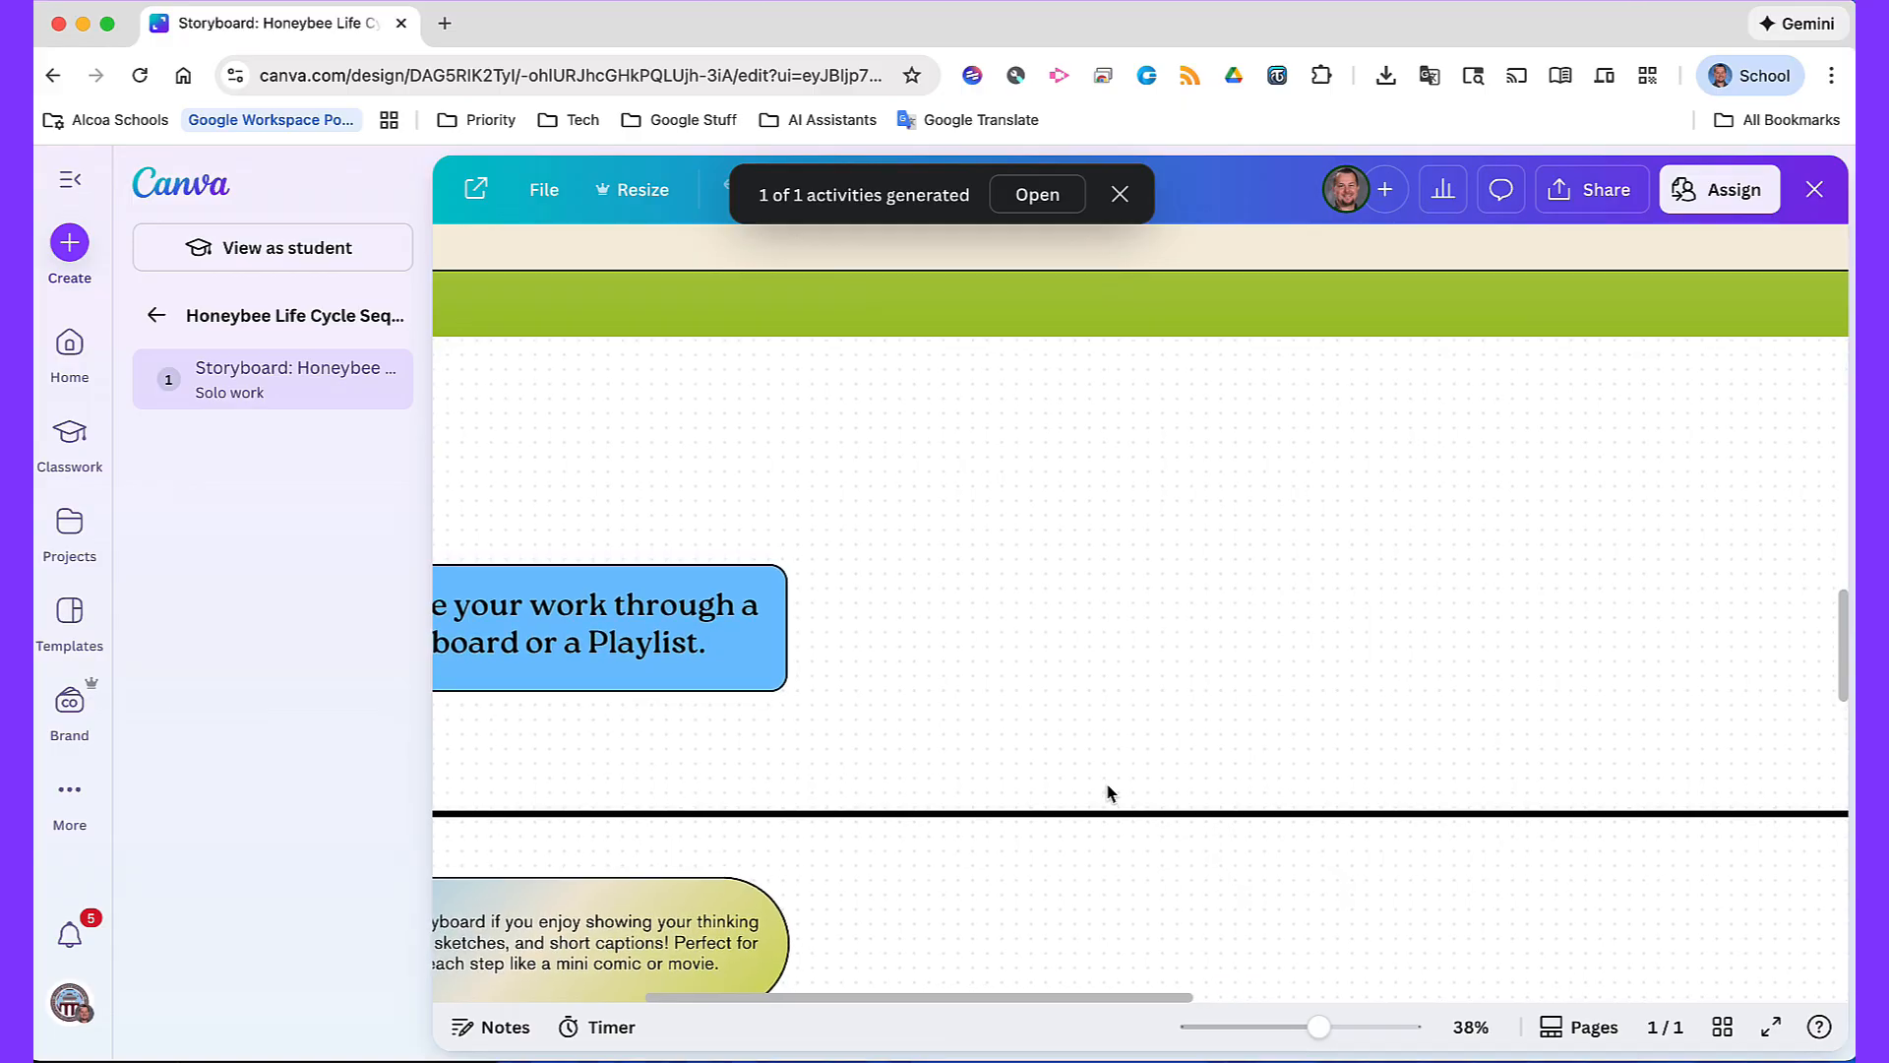
scroll(1109, 792, down, 4)
scroll(1108, 792, left, 3)
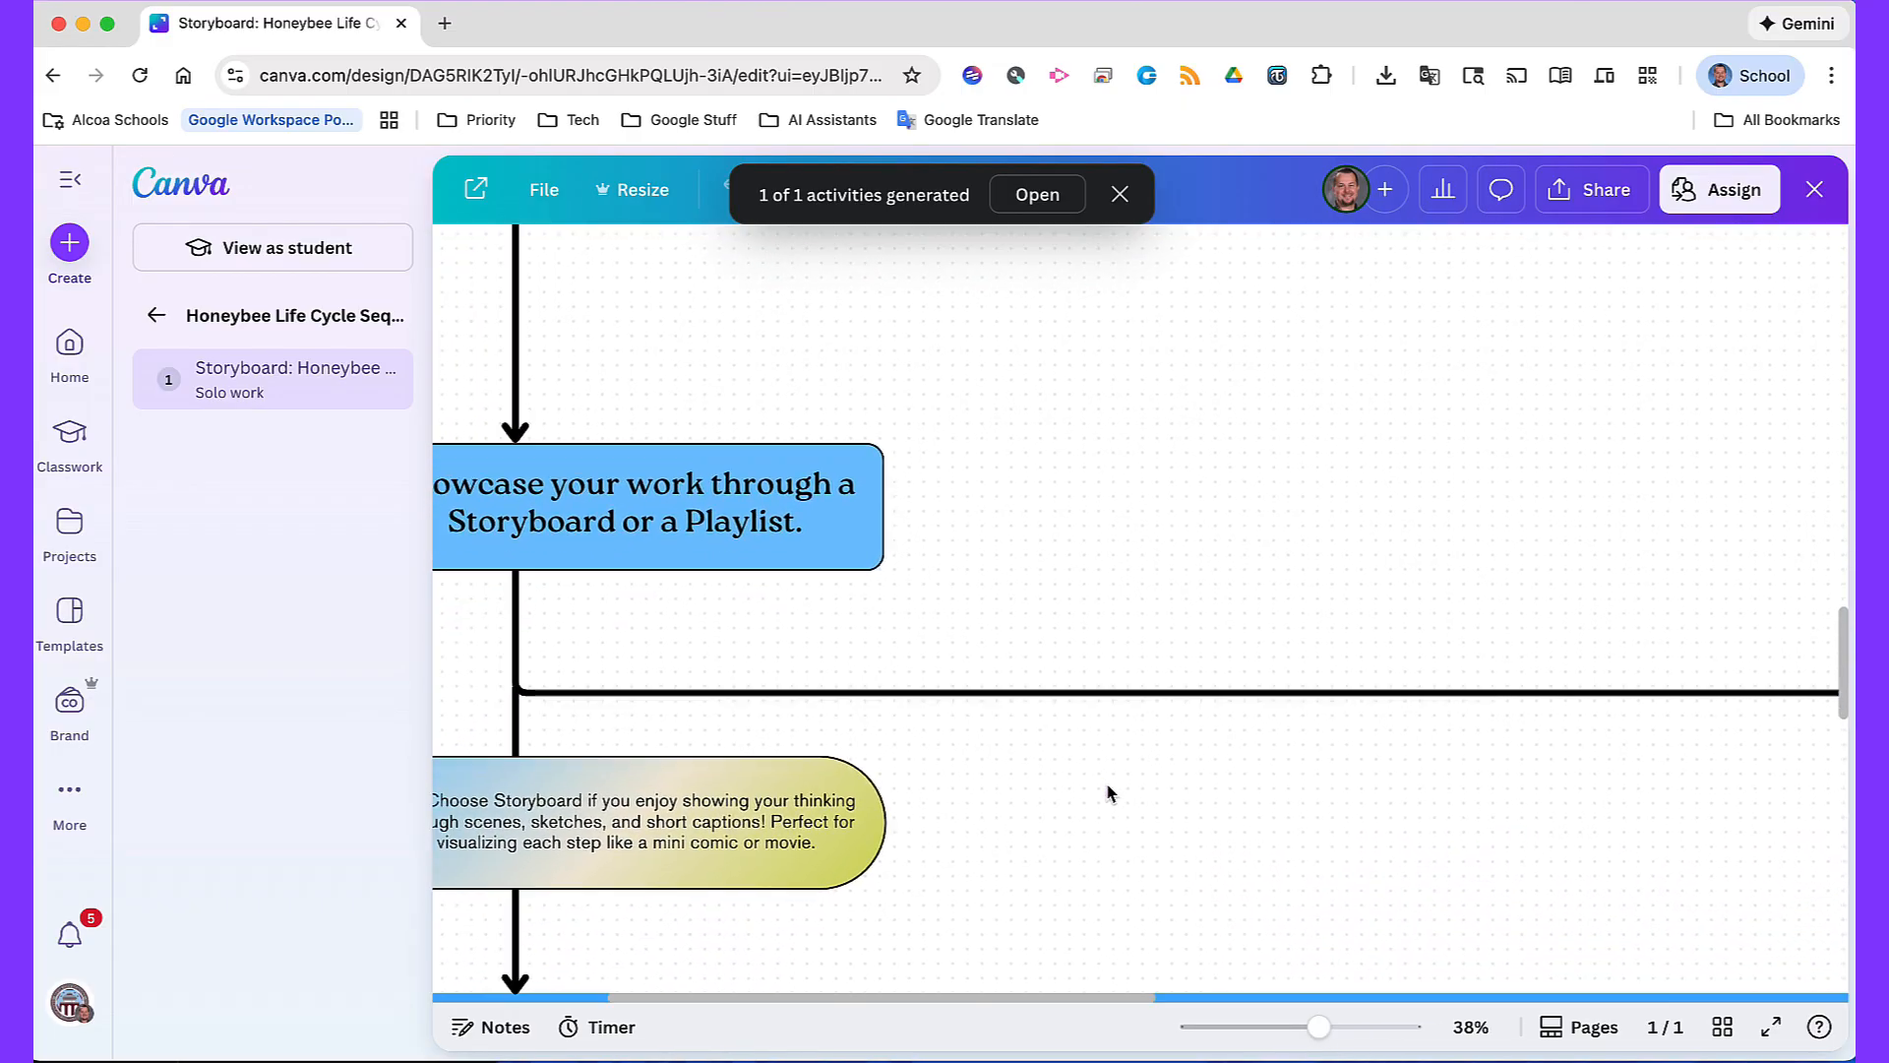
scroll(1109, 792, down, 8)
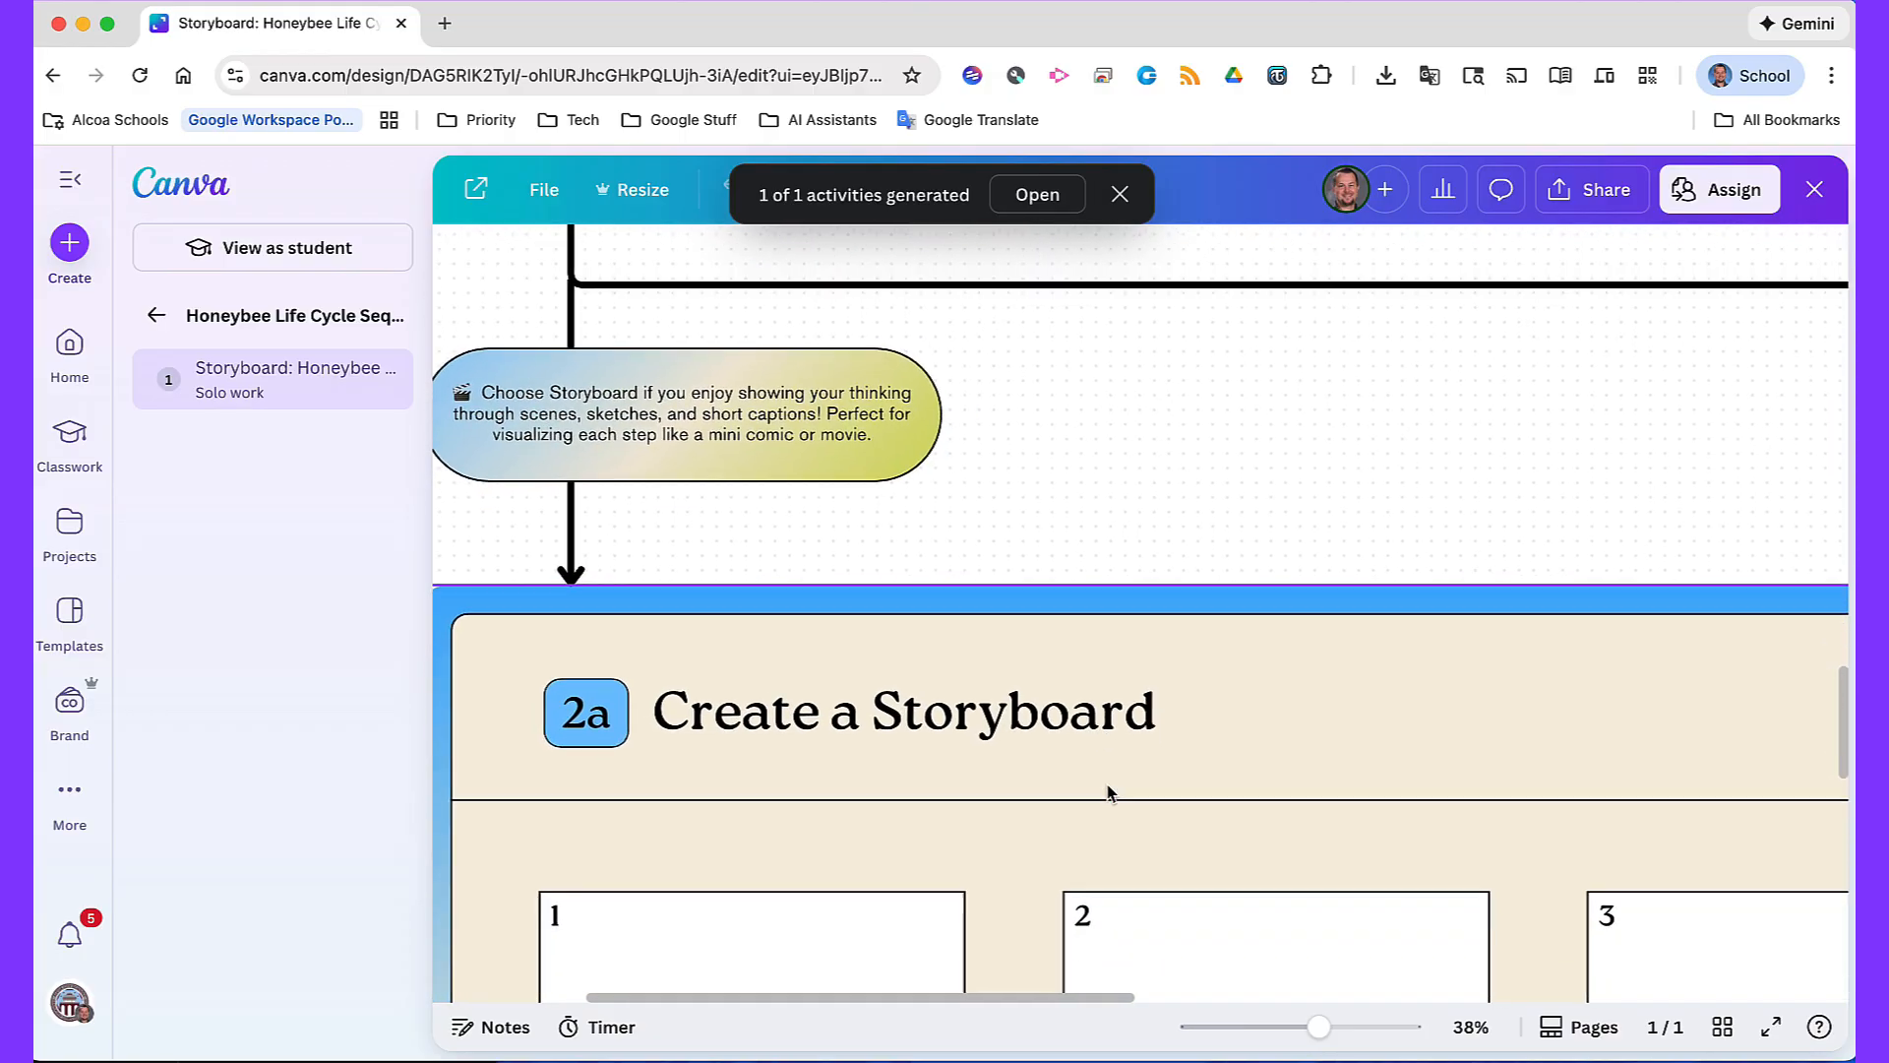
scroll(1109, 792, down, 3)
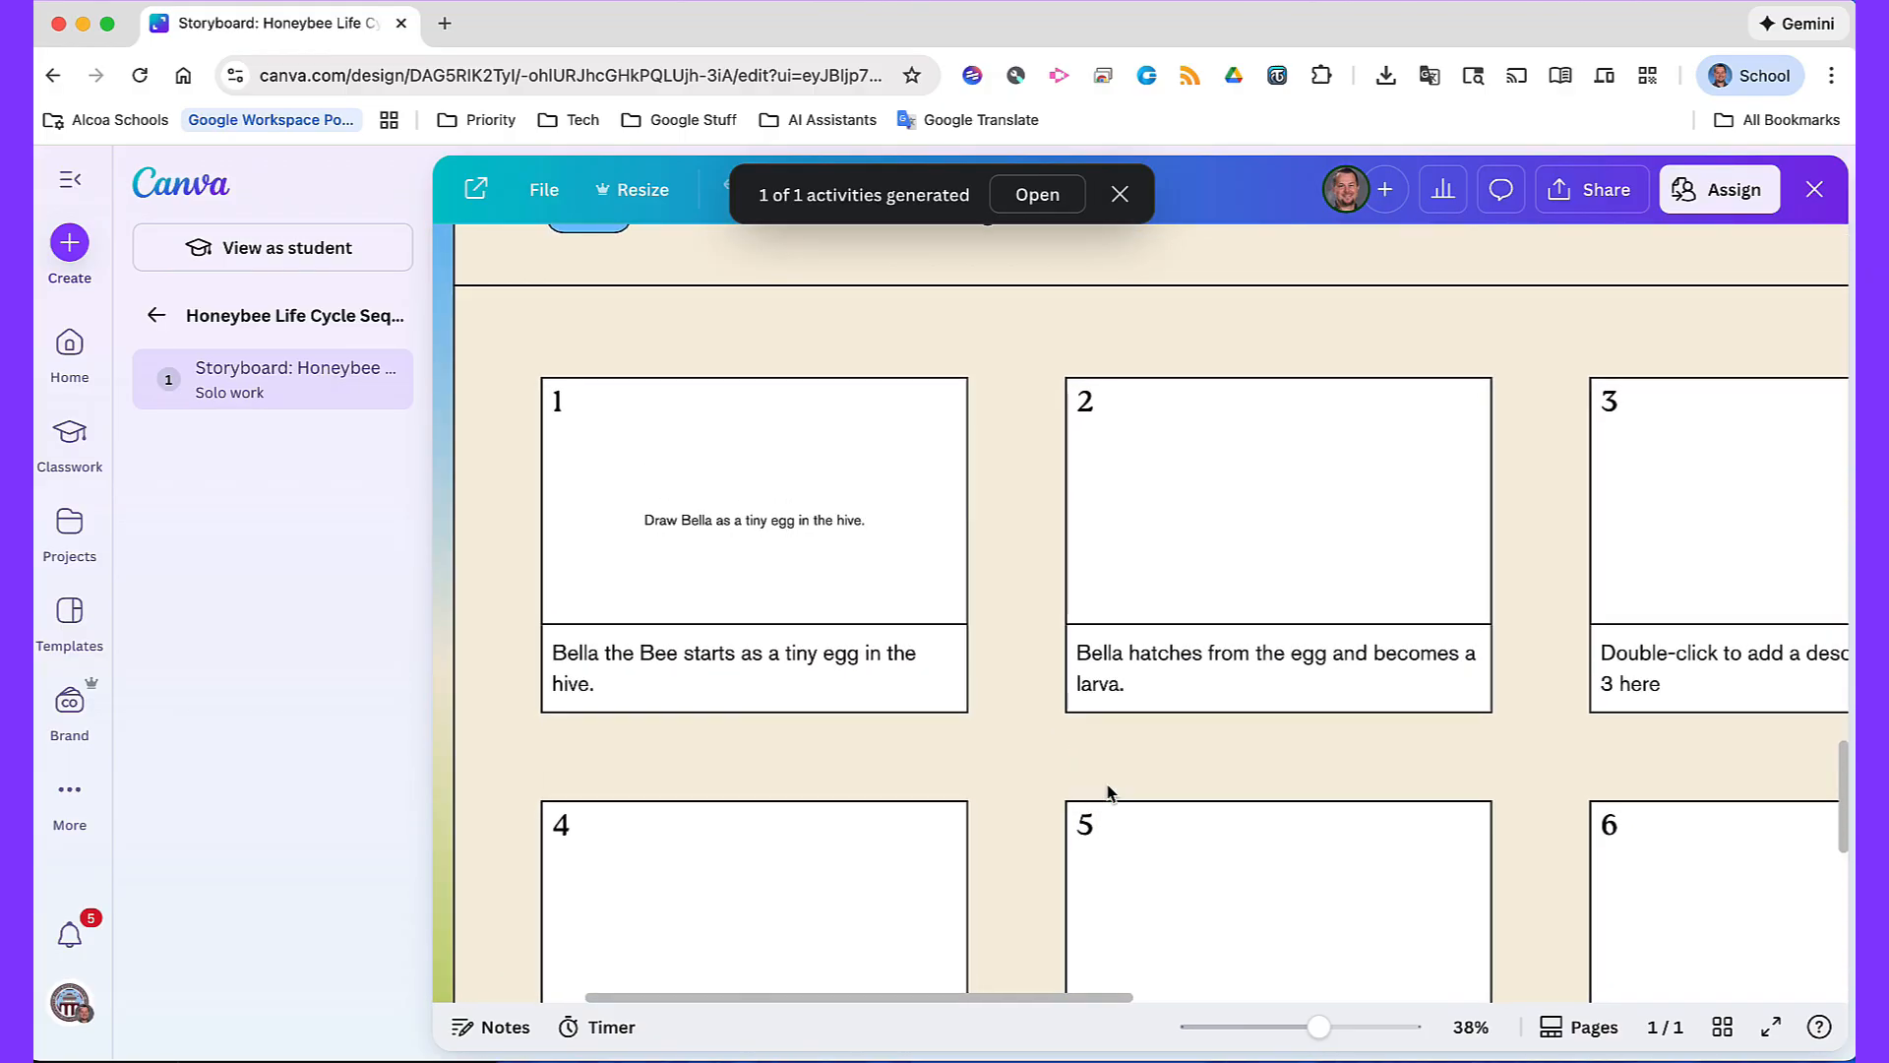
drag(1319, 1026, 1292, 1027)
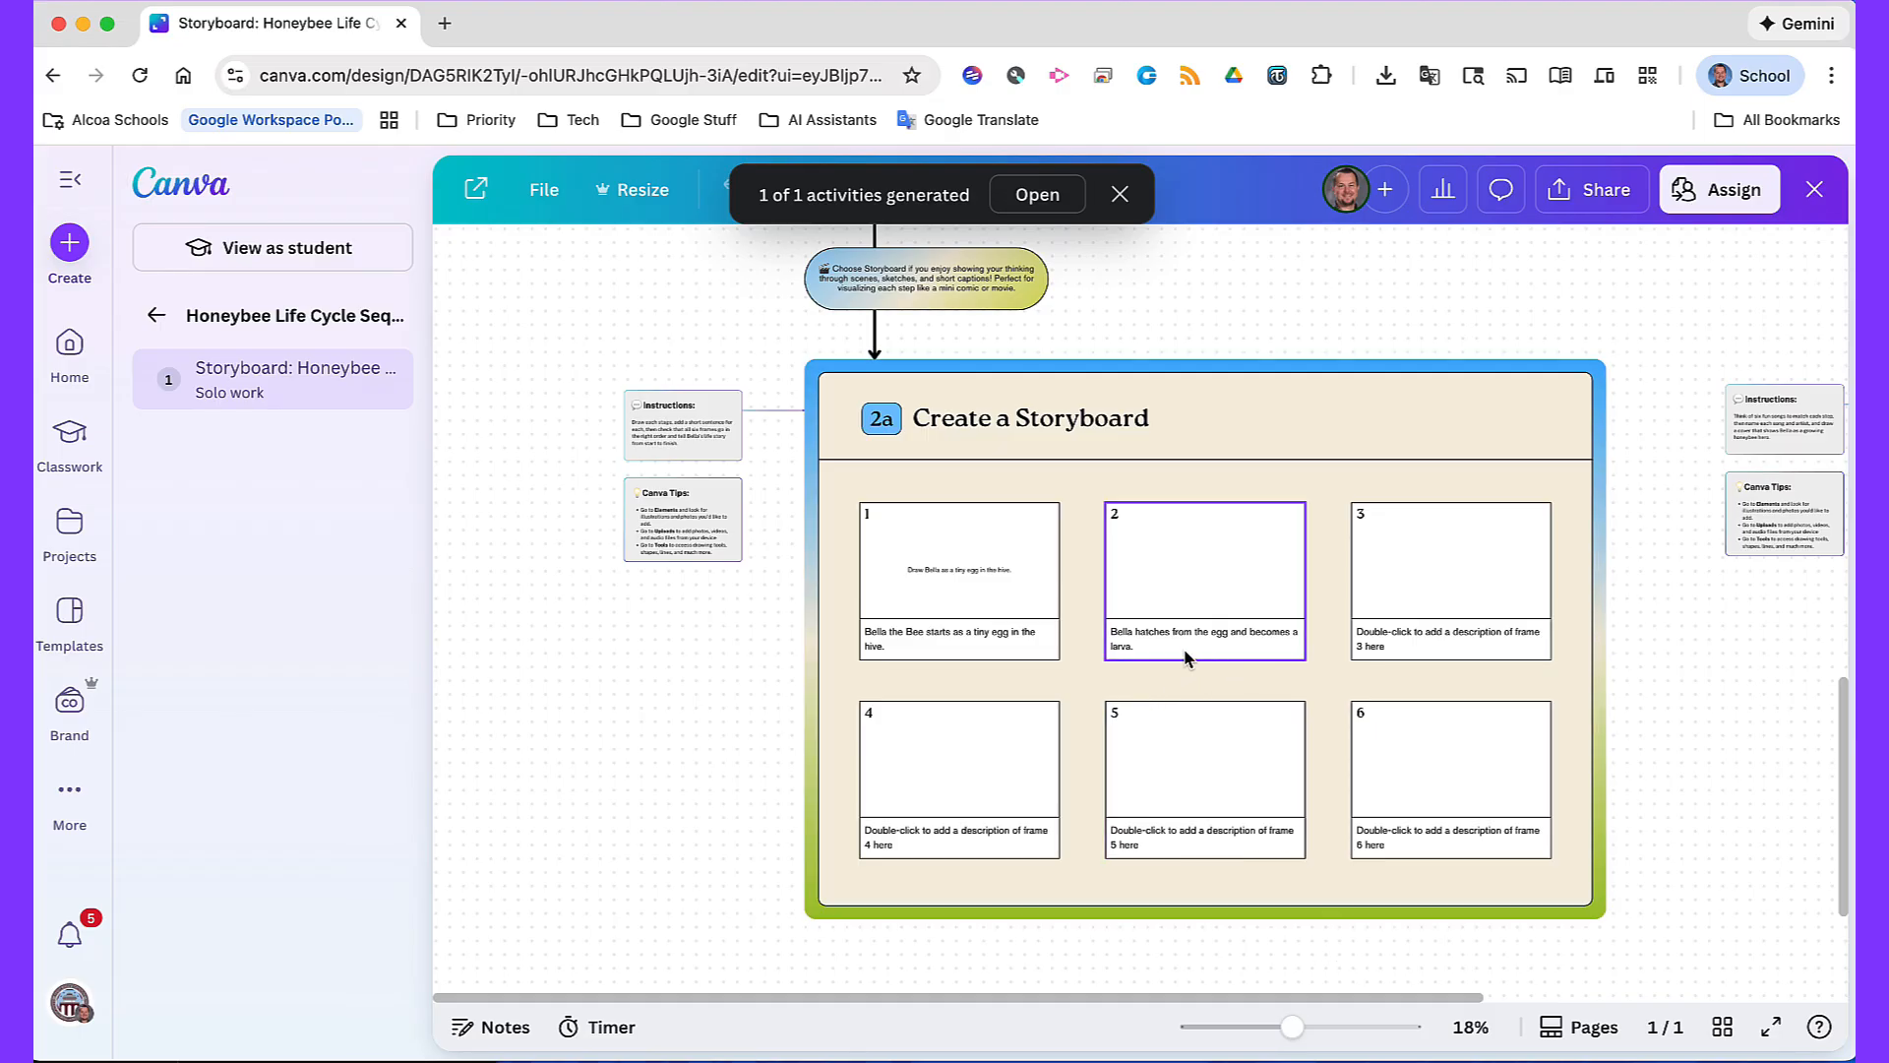
Share the honeybee storyboard design to Google Classroom and choose Alcoa Sandbox as the class
click(1608, 194)
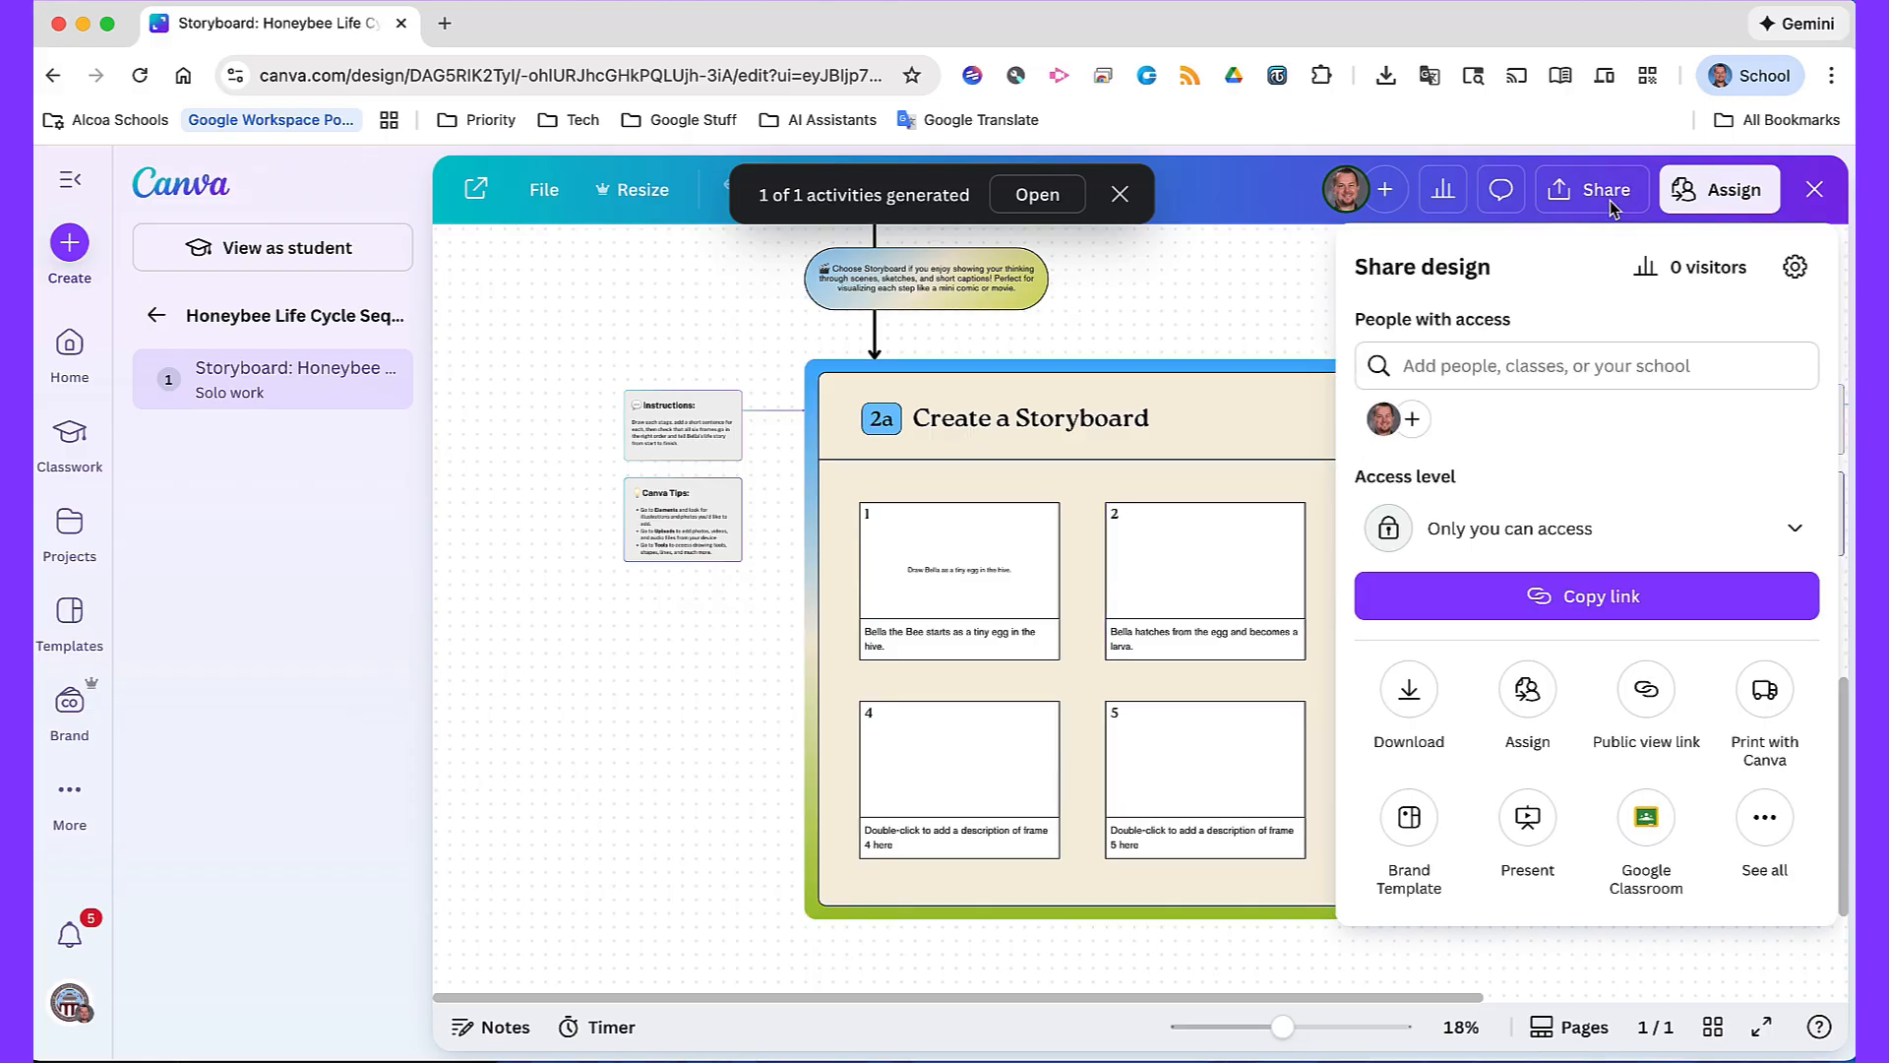
click(1646, 818)
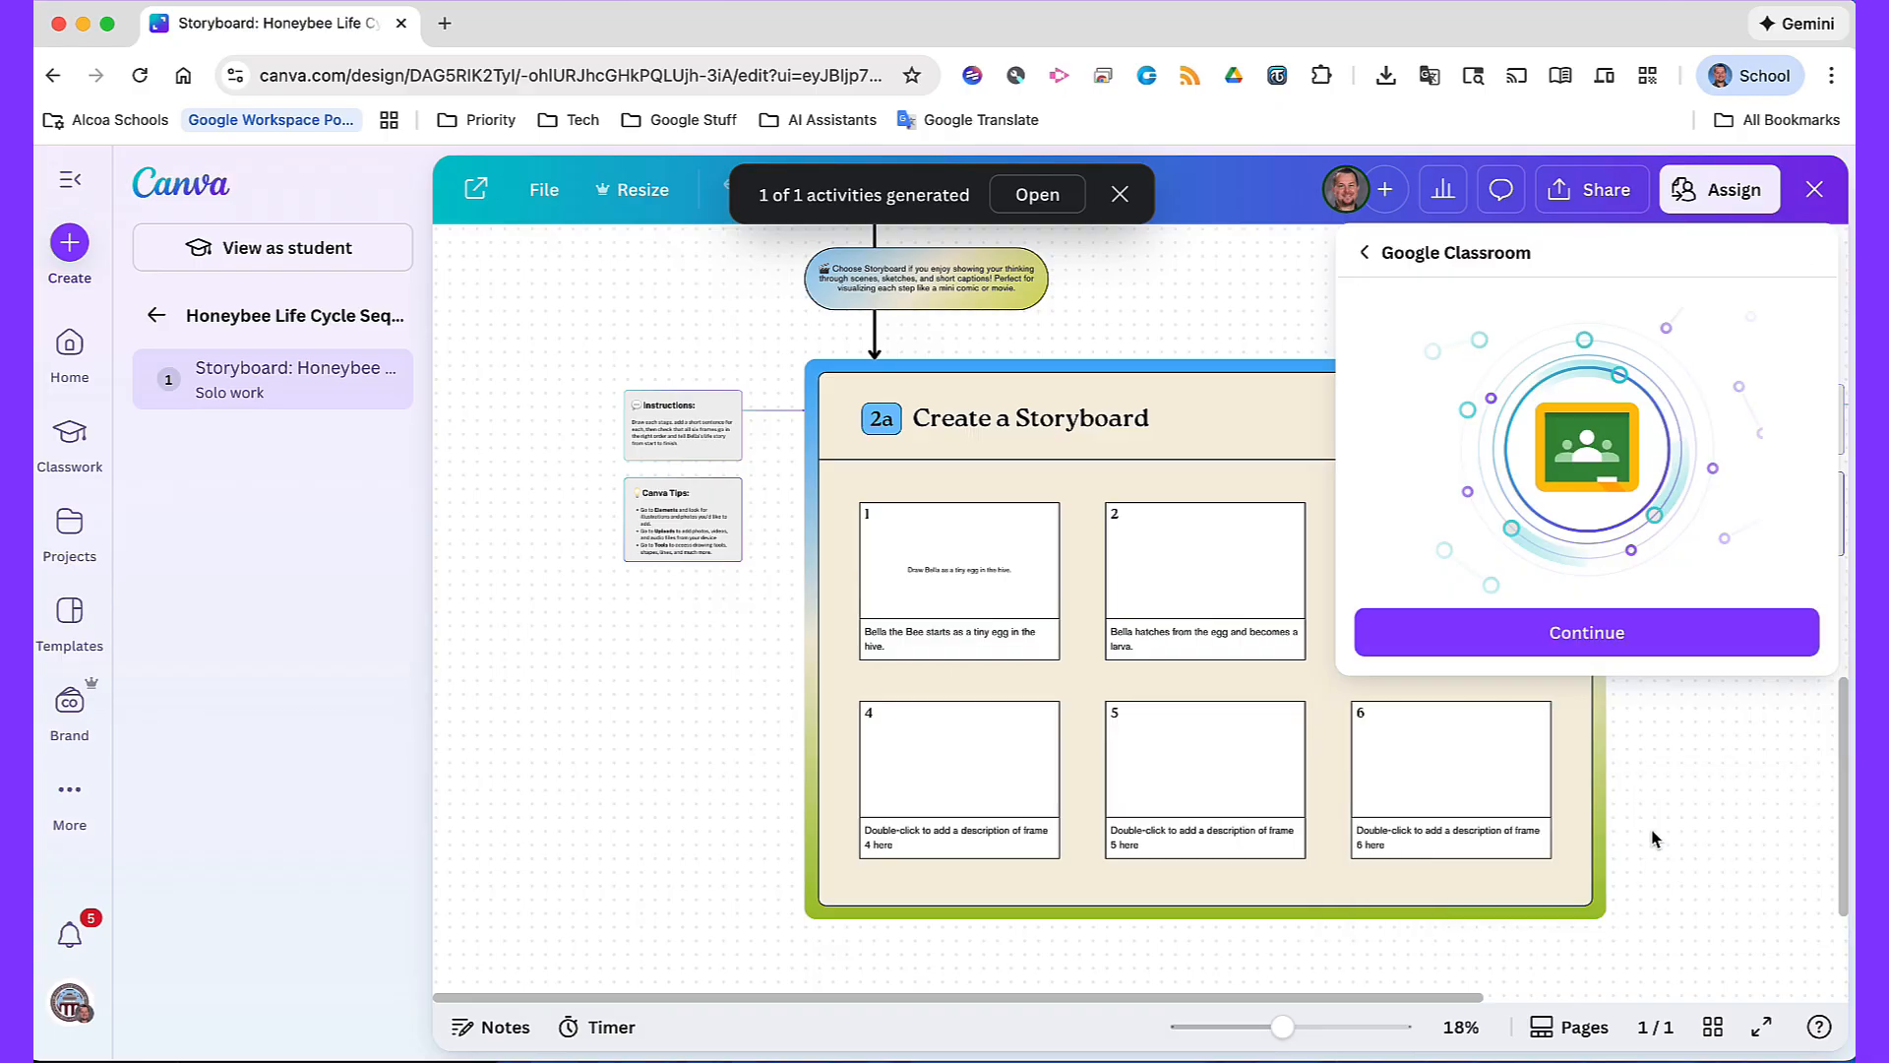
click(1605, 642)
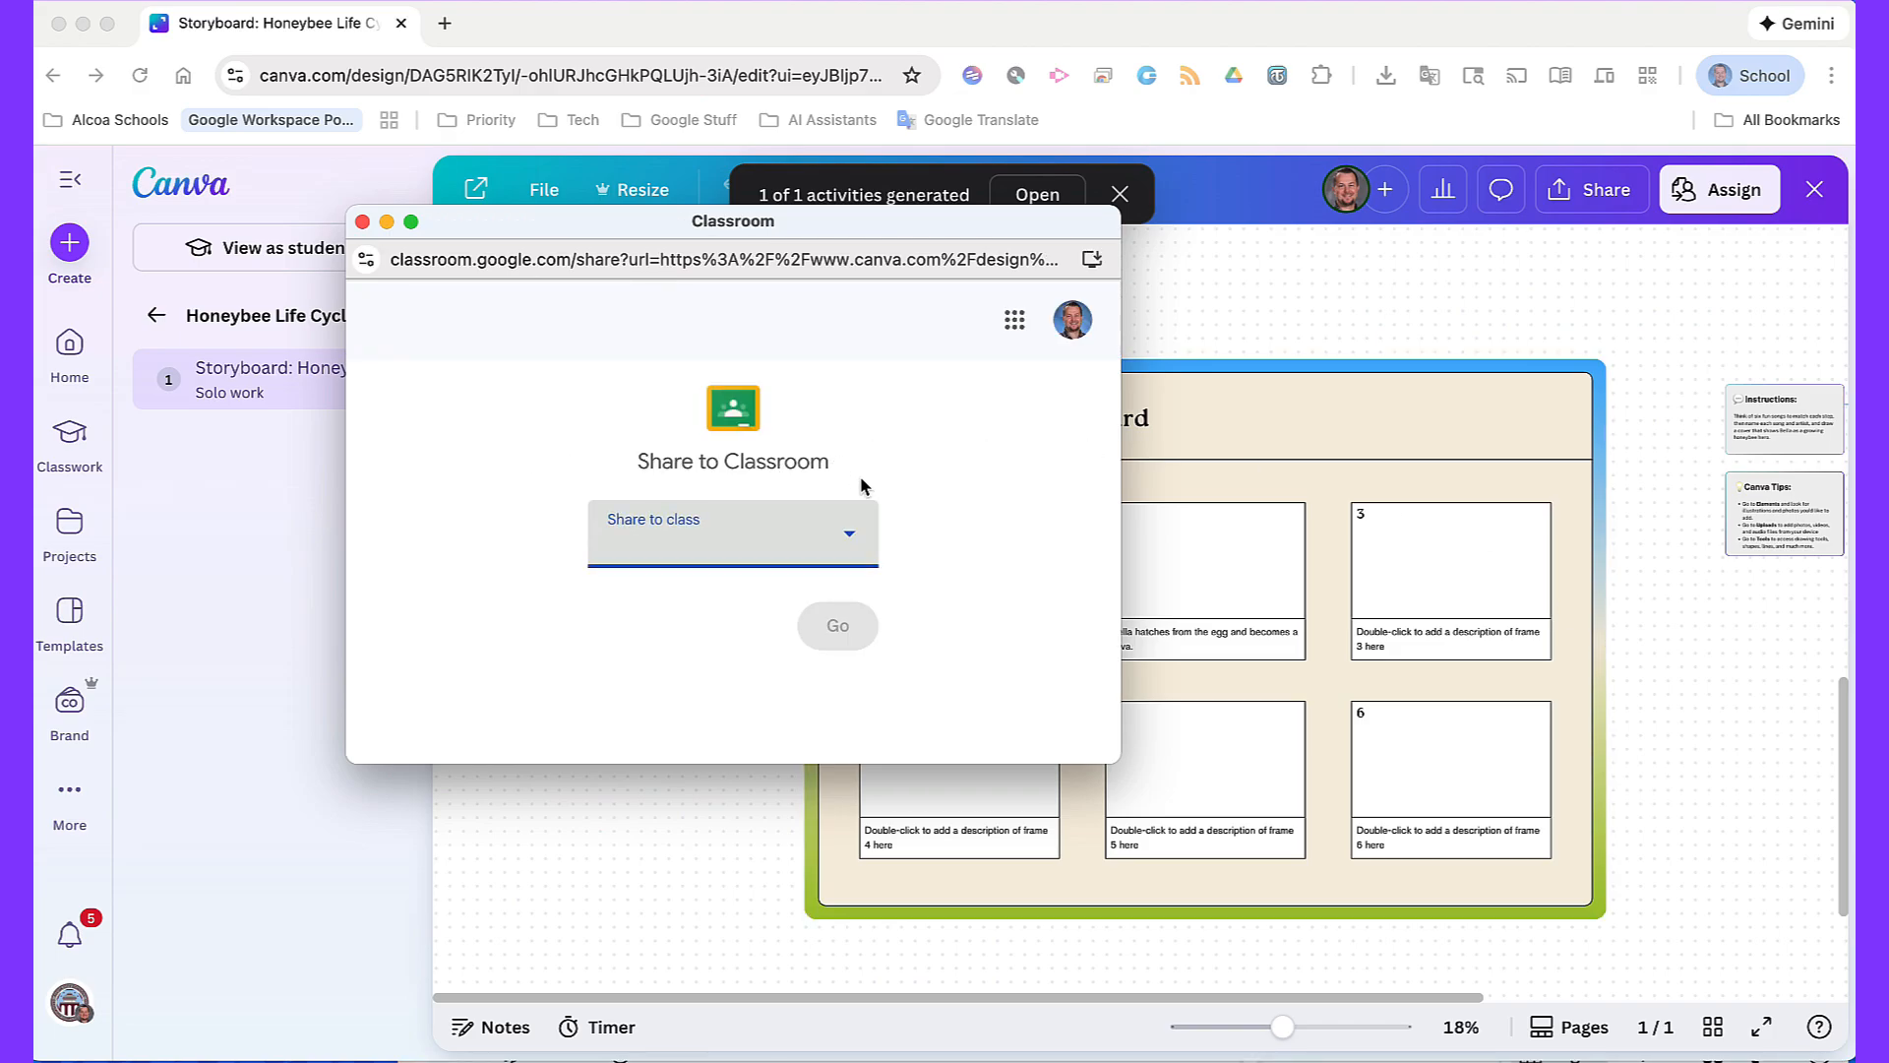
click(852, 541)
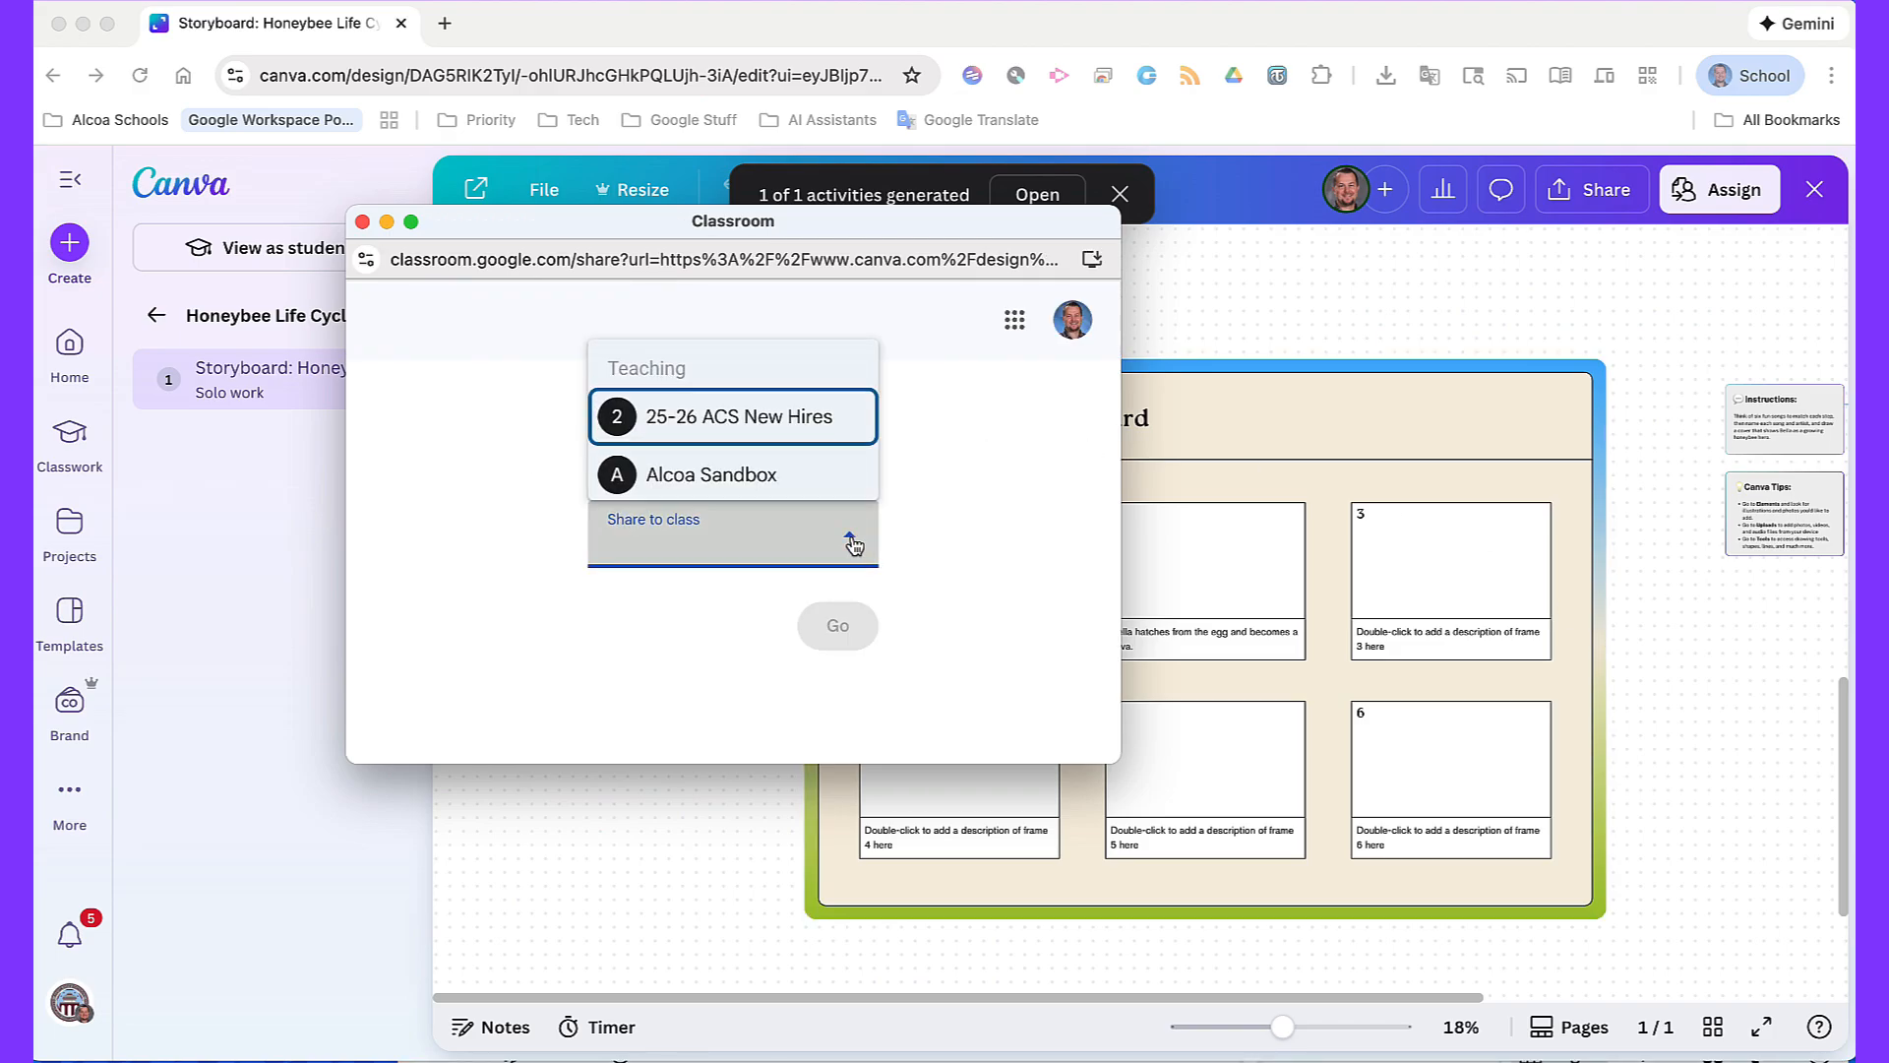
scroll(760, 470, down, 1)
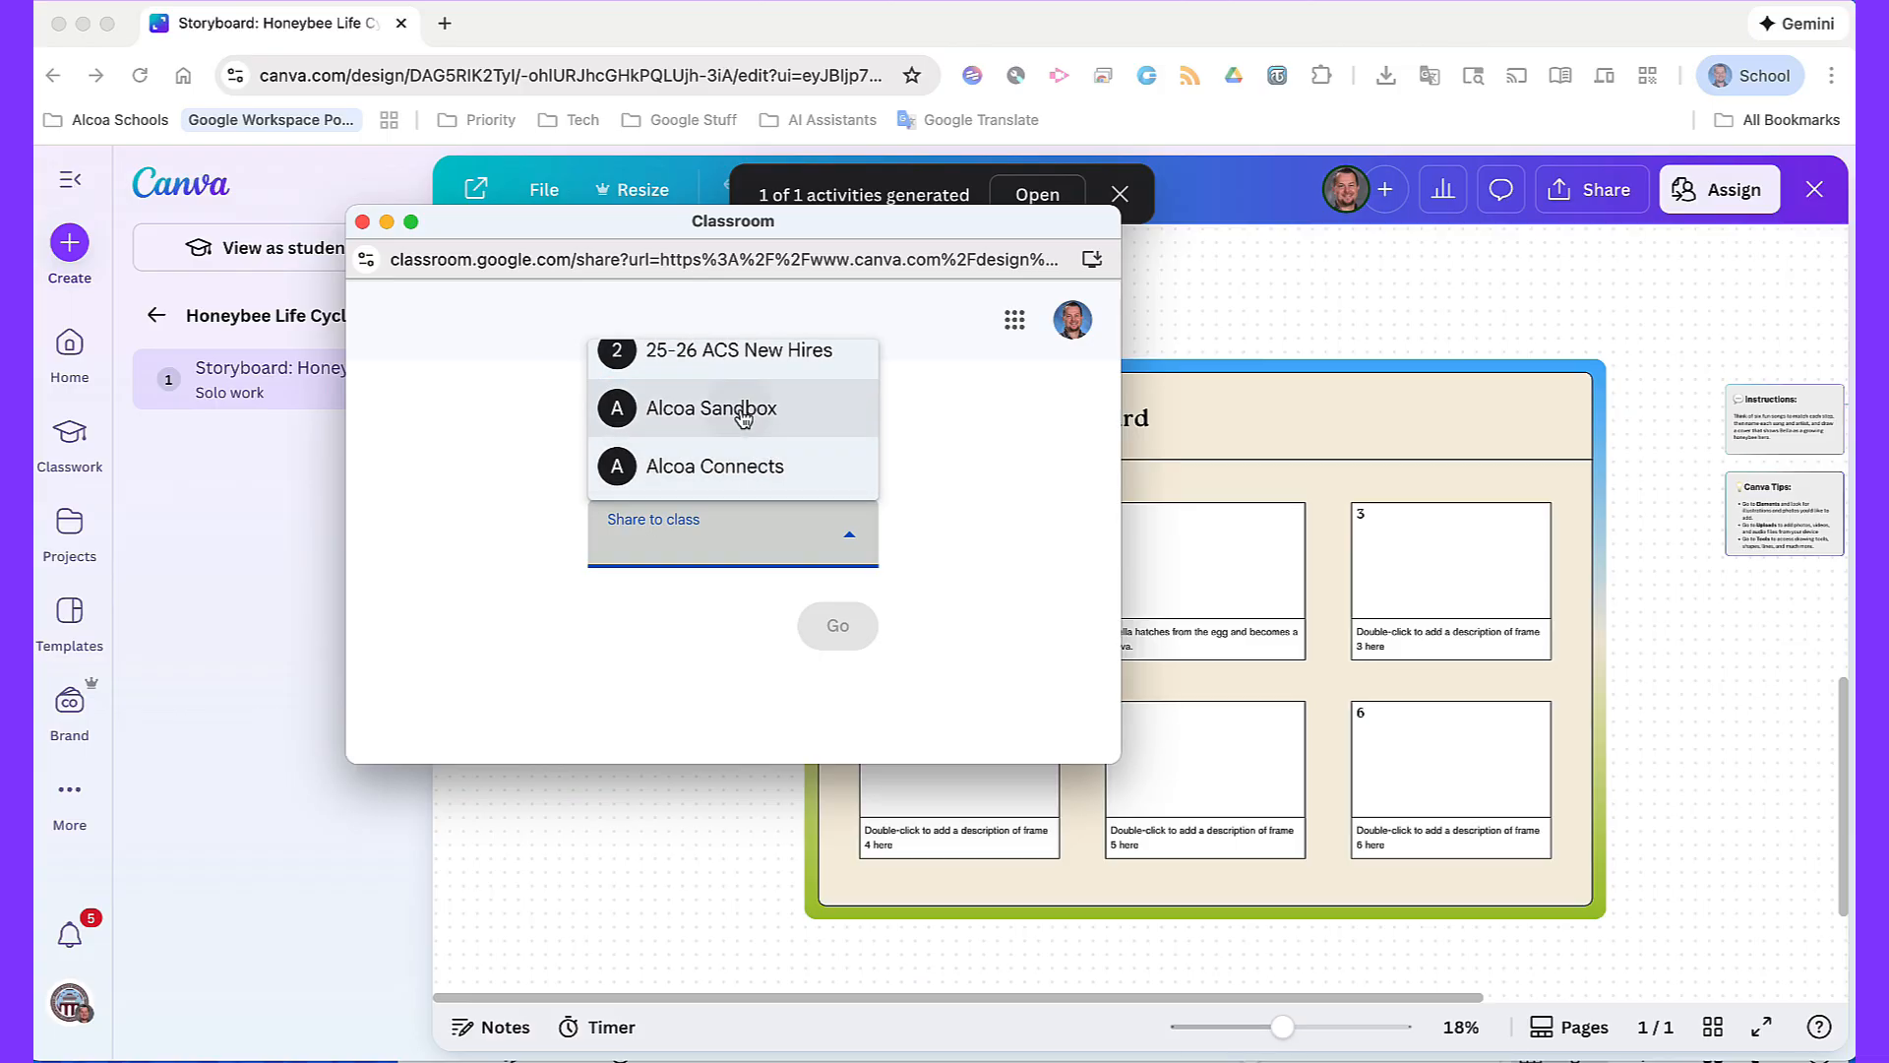
click(743, 419)
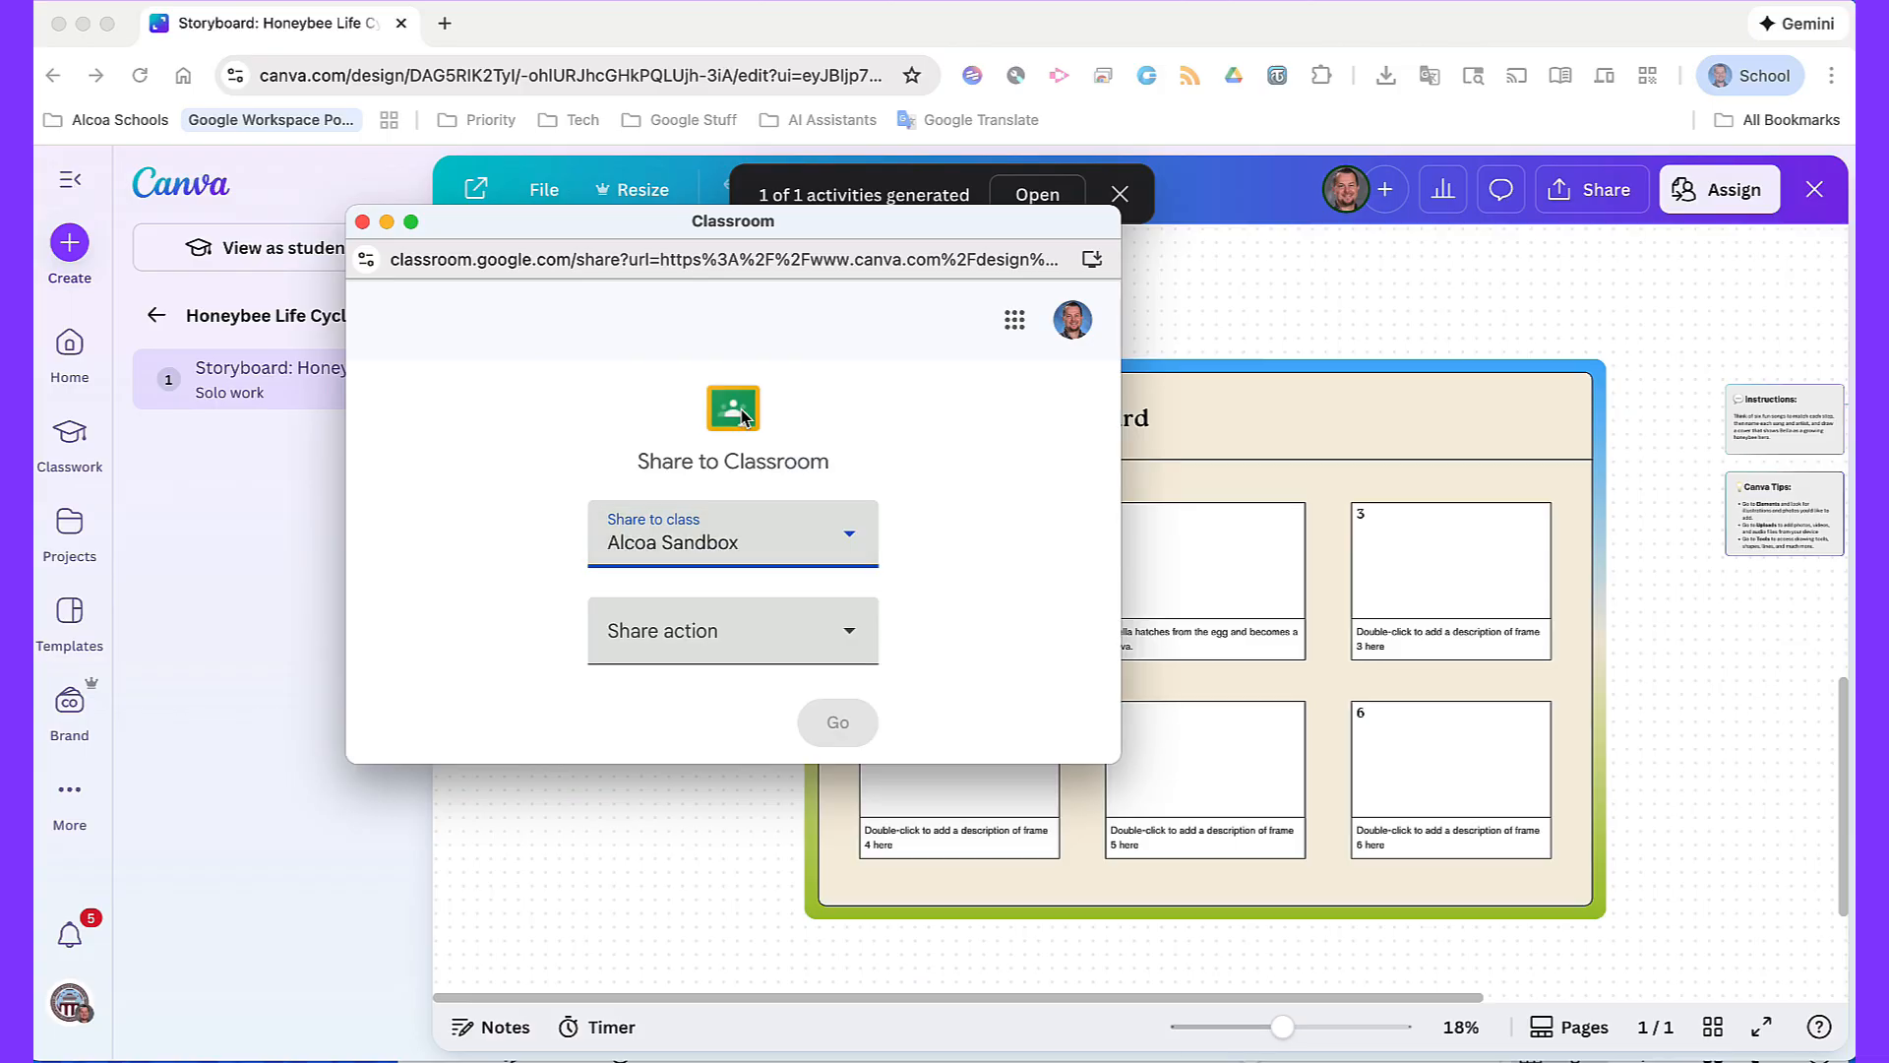
Set the share action to Create assignment, open the assignment form without the rubric notice and enlarge its window
click(841, 636)
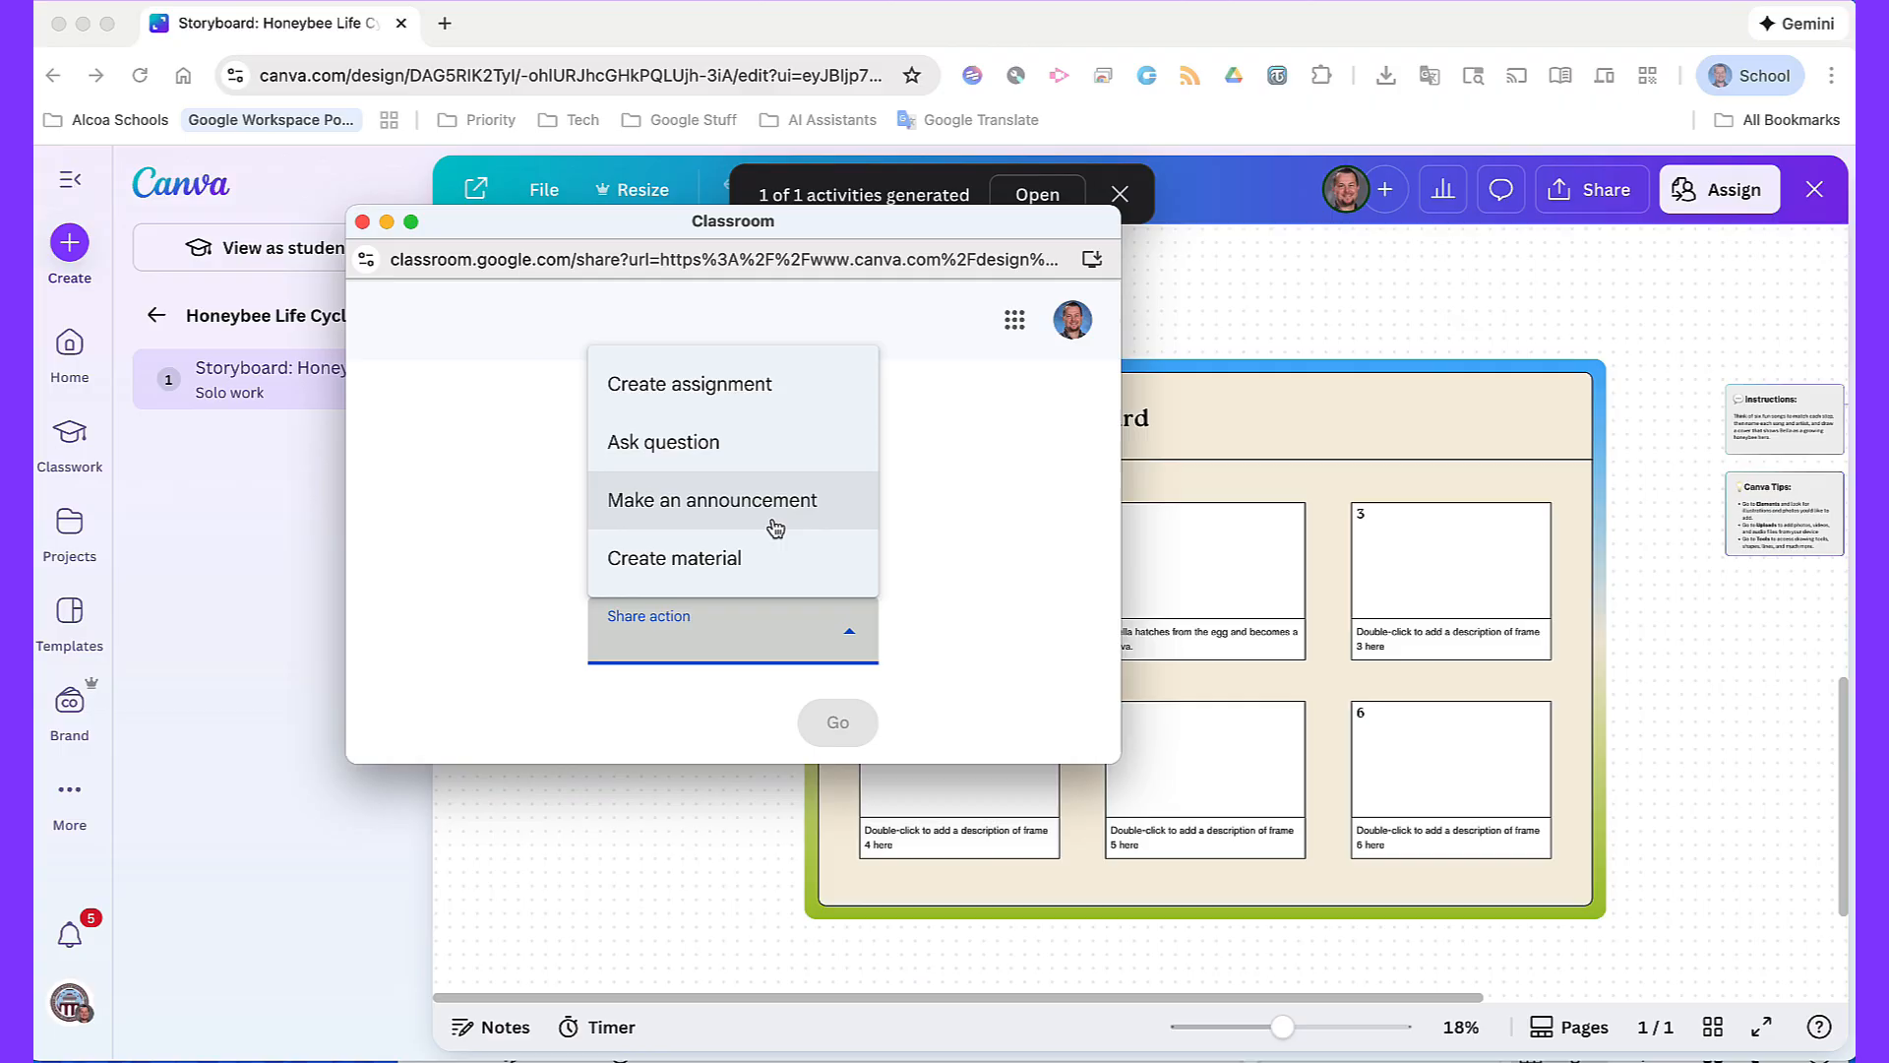
click(761, 404)
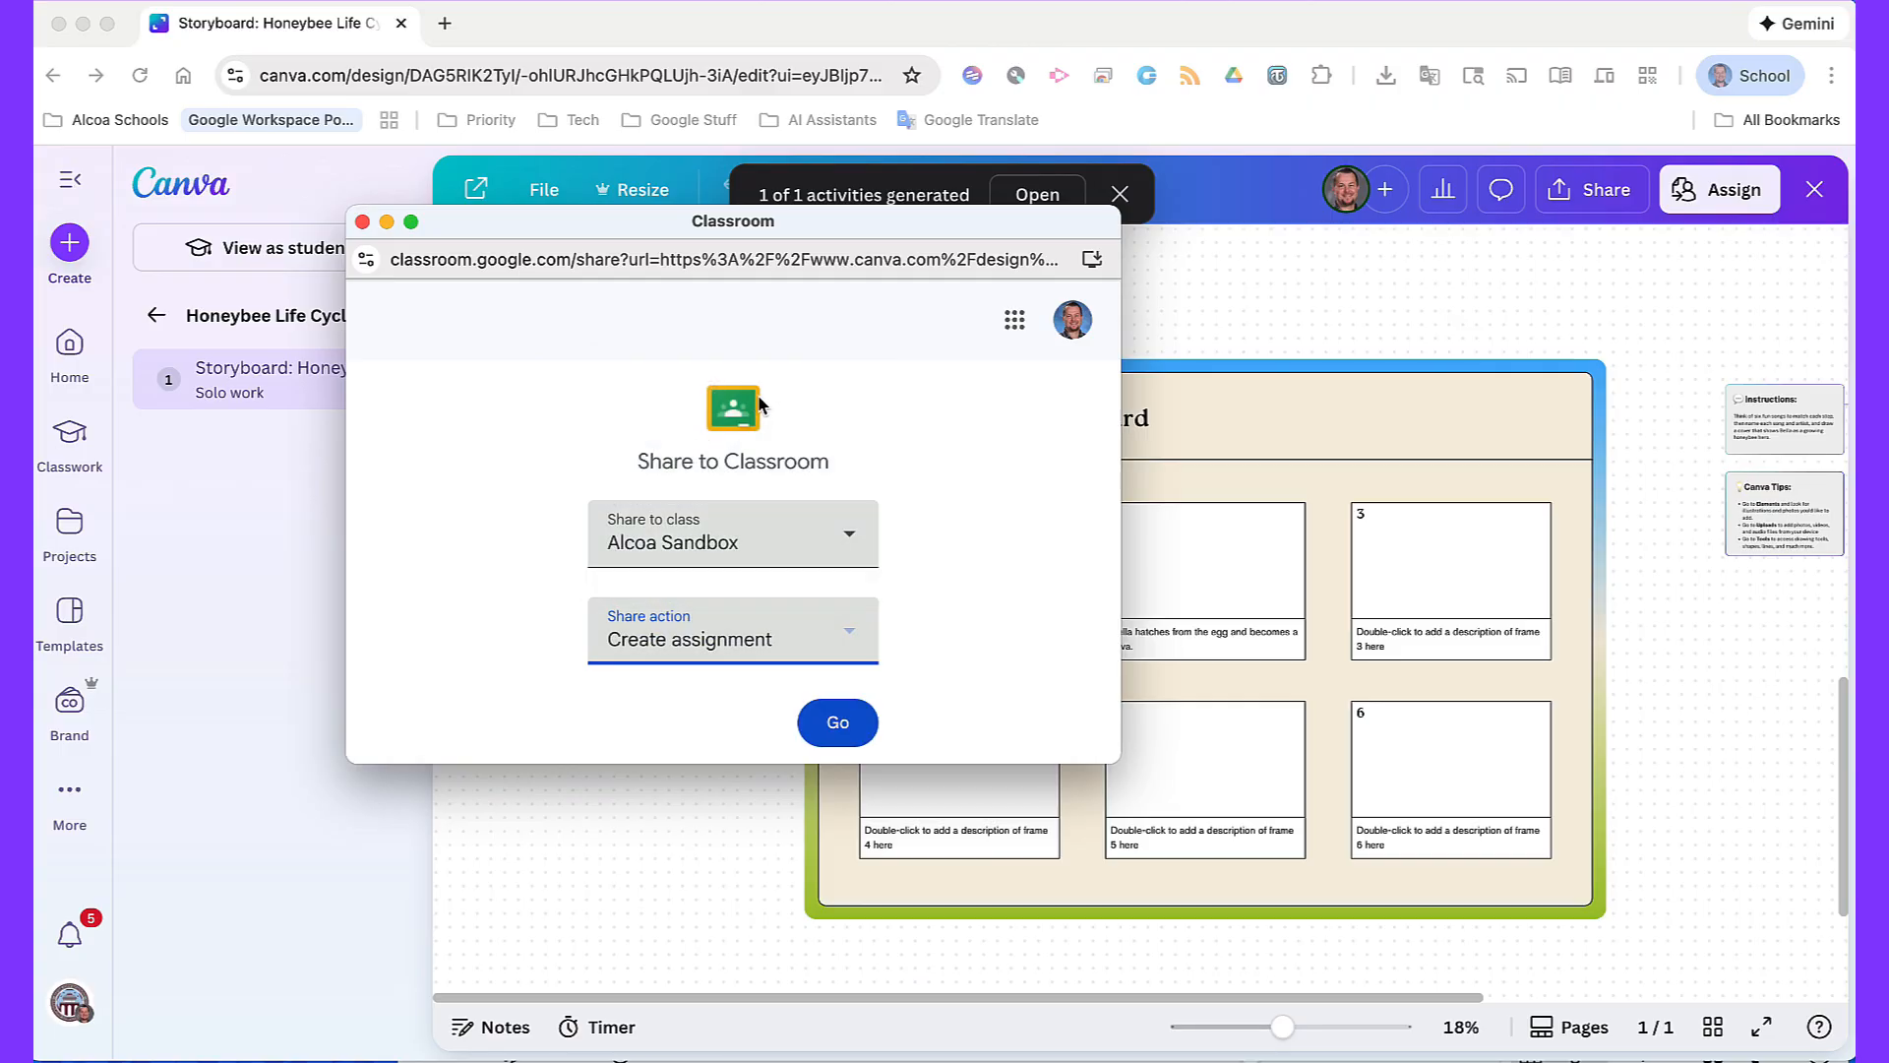
click(837, 726)
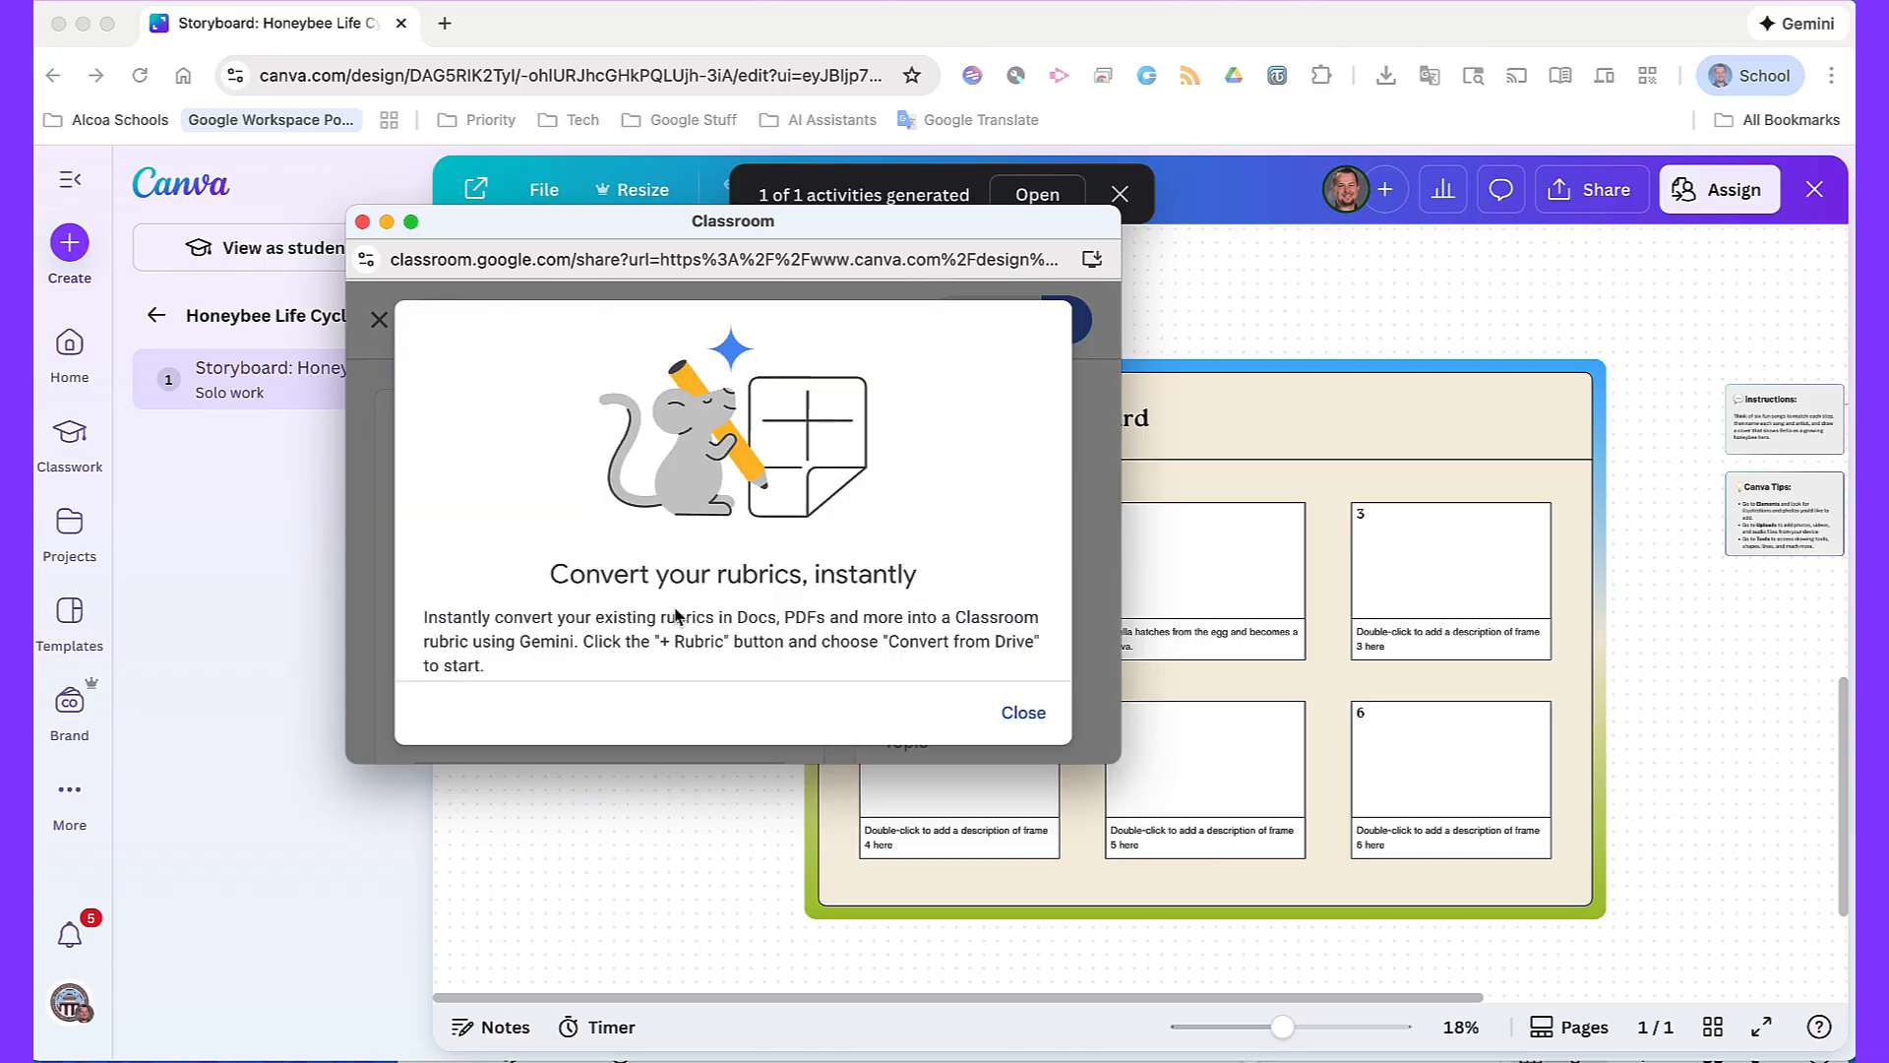
click(1021, 712)
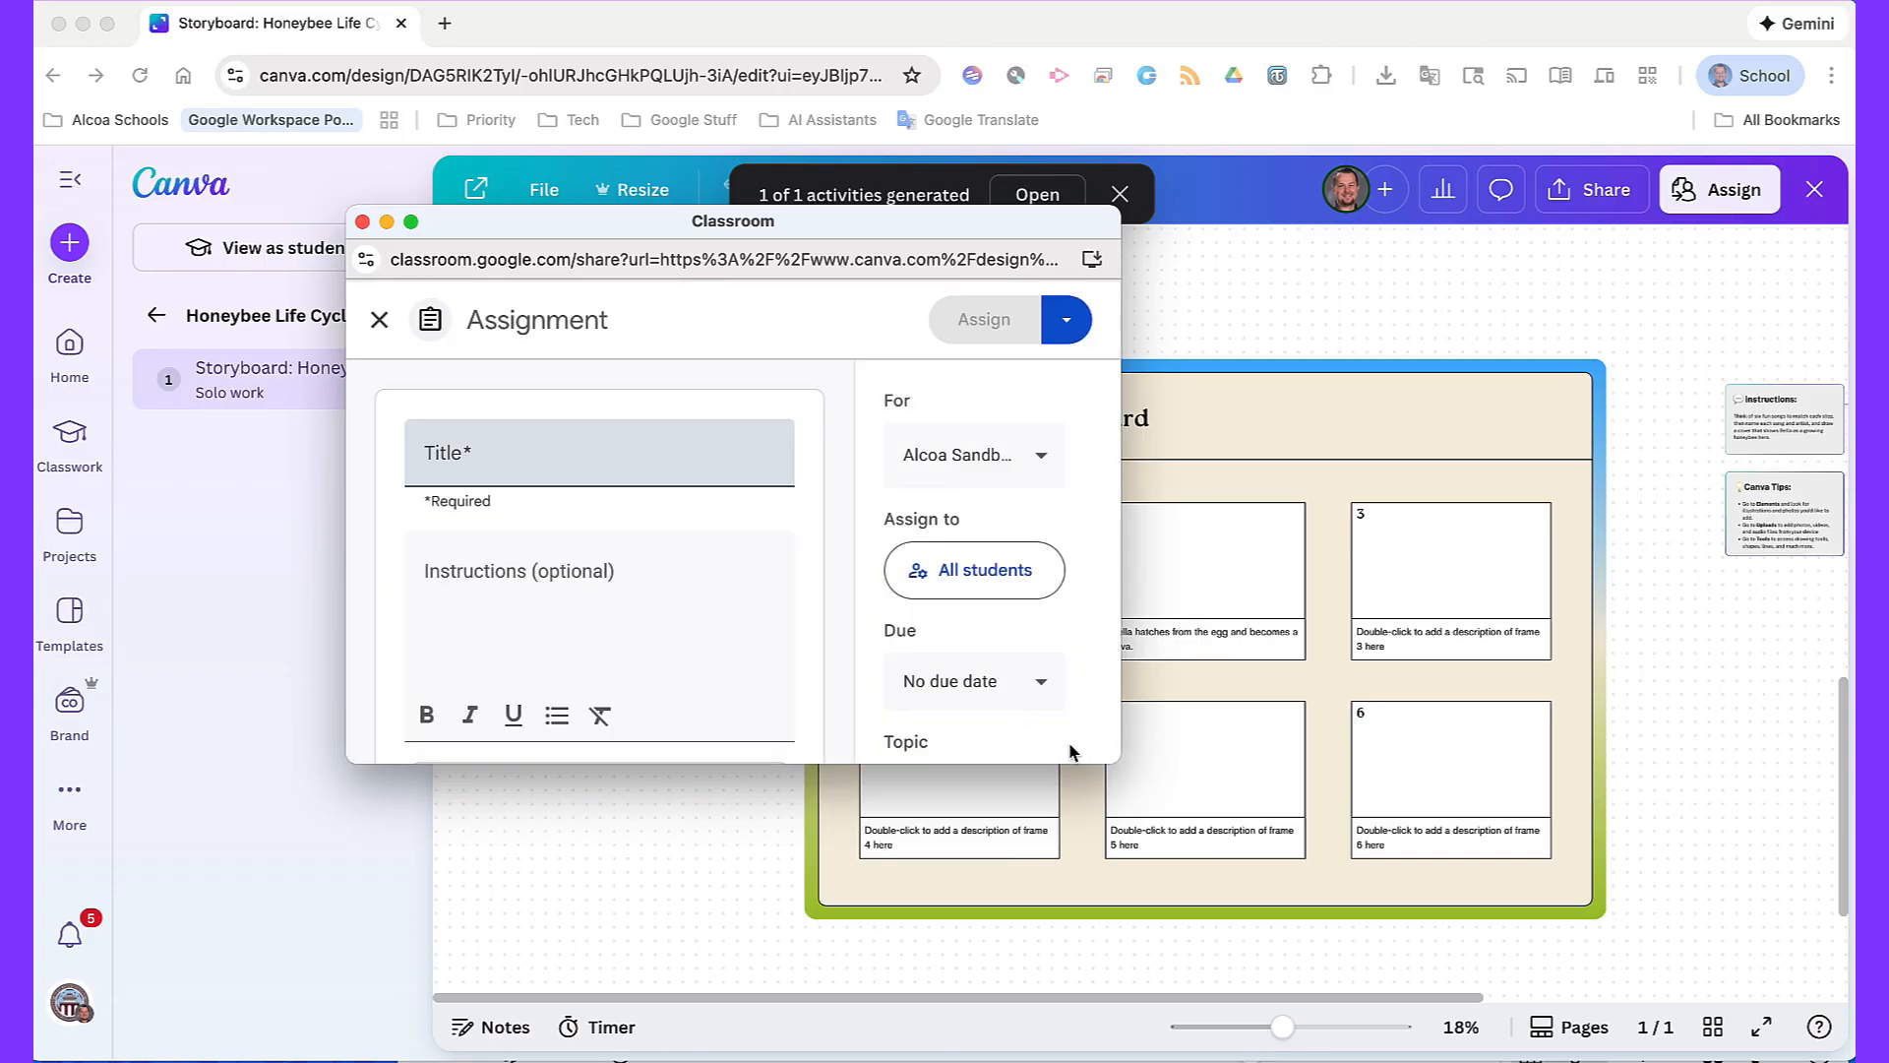
drag(1114, 764, 1670, 1060)
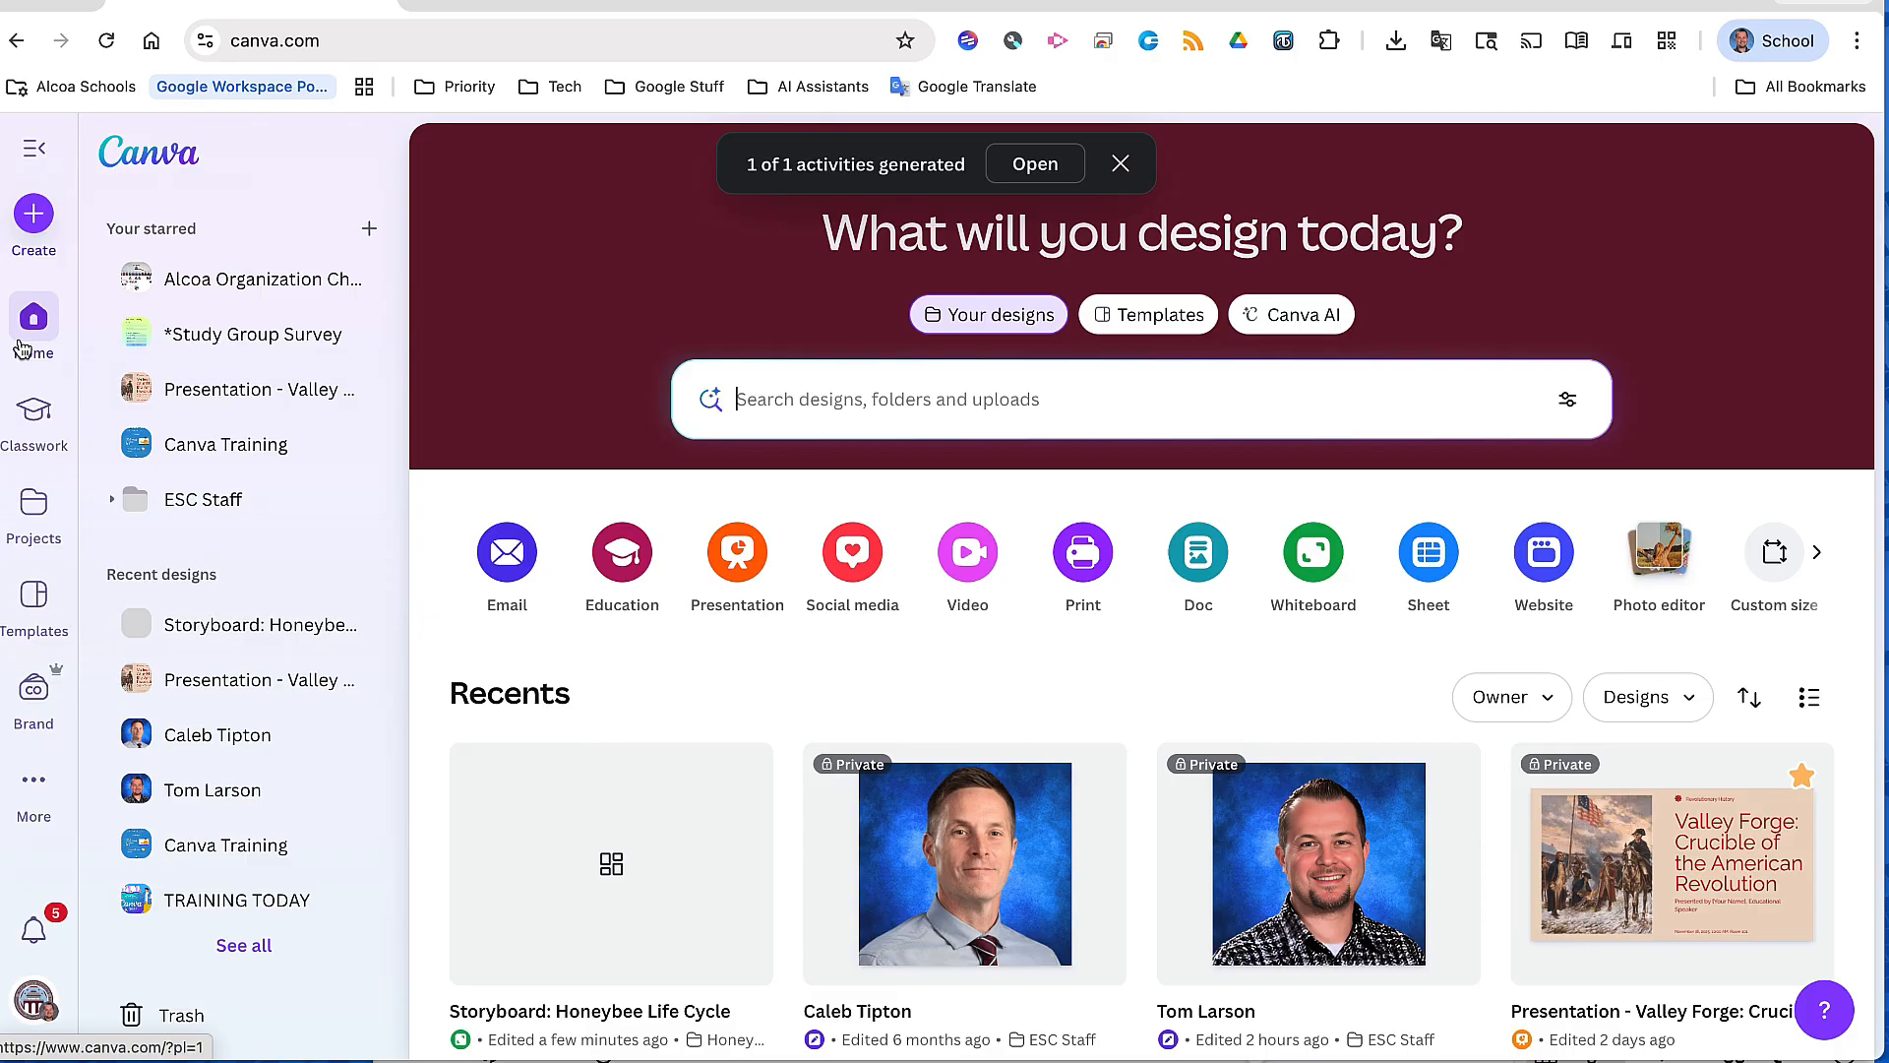
Open Canva AI and set the new chat to create a design of the Presentation type
click(35, 783)
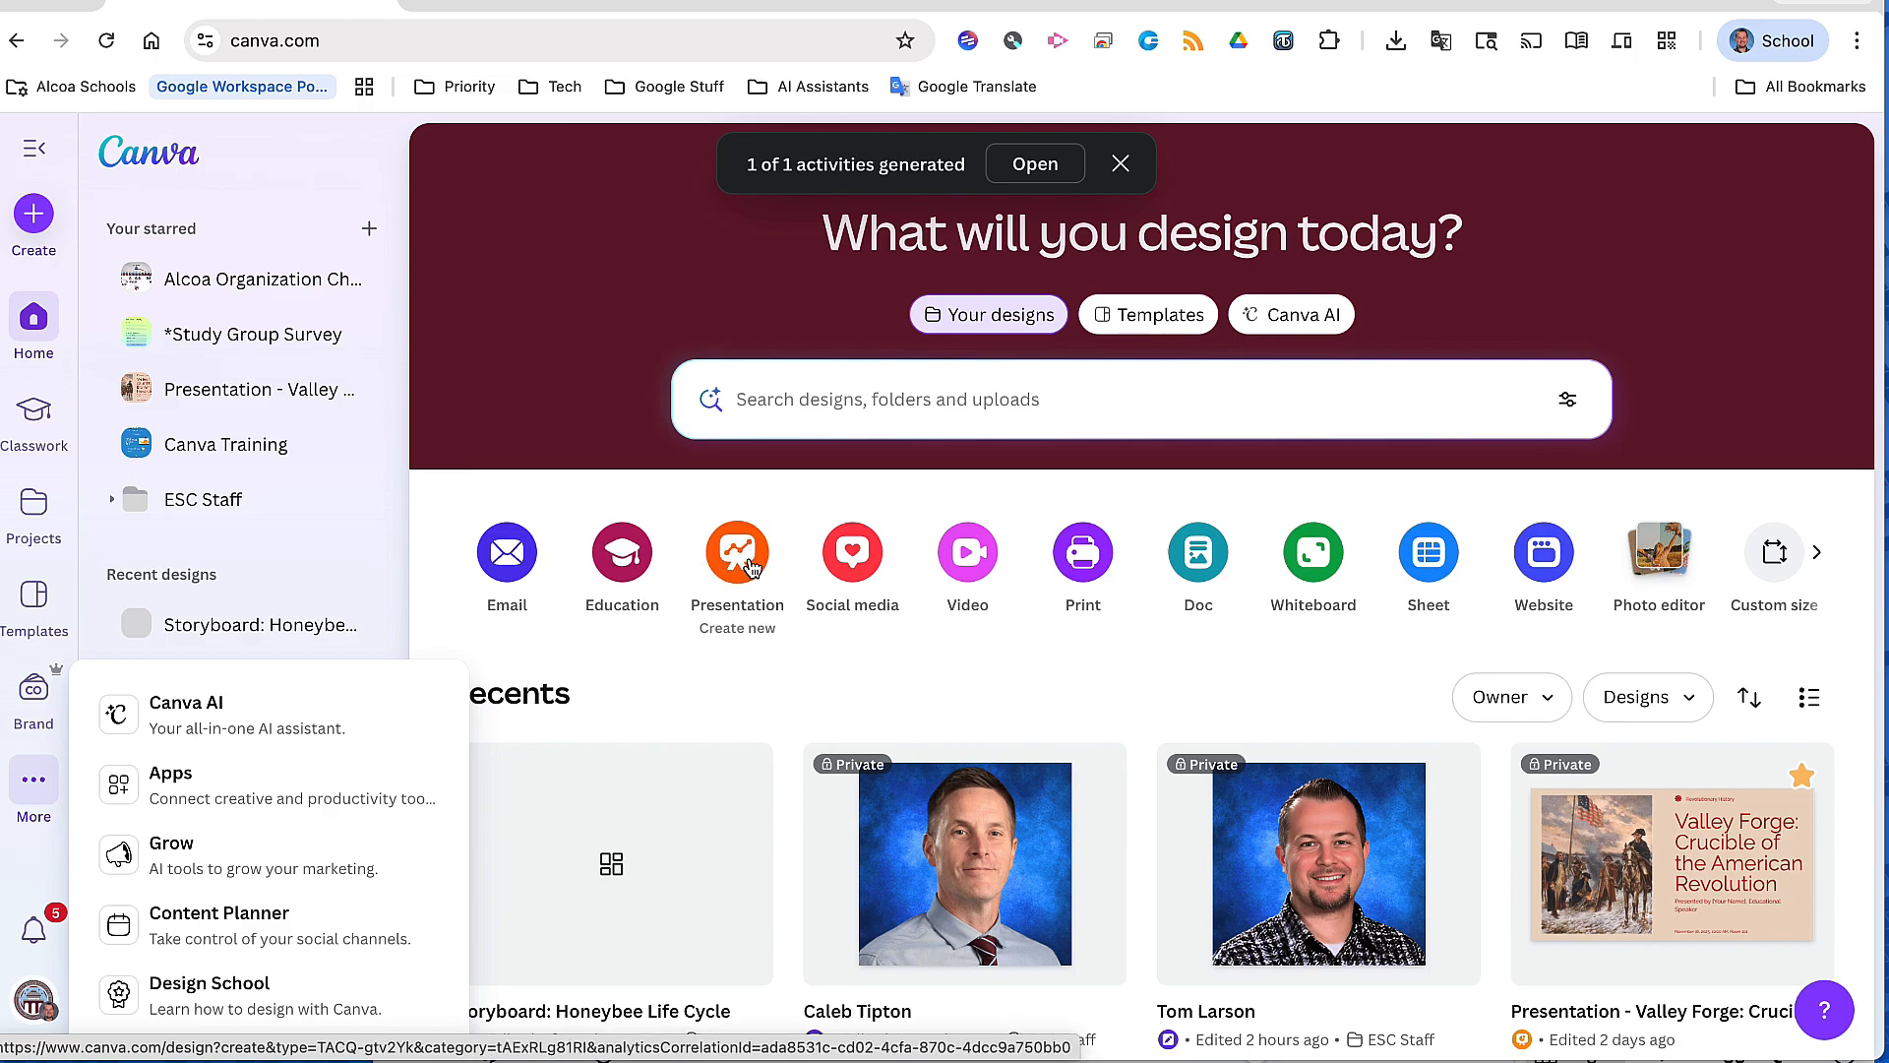
mouse_move(43, 793)
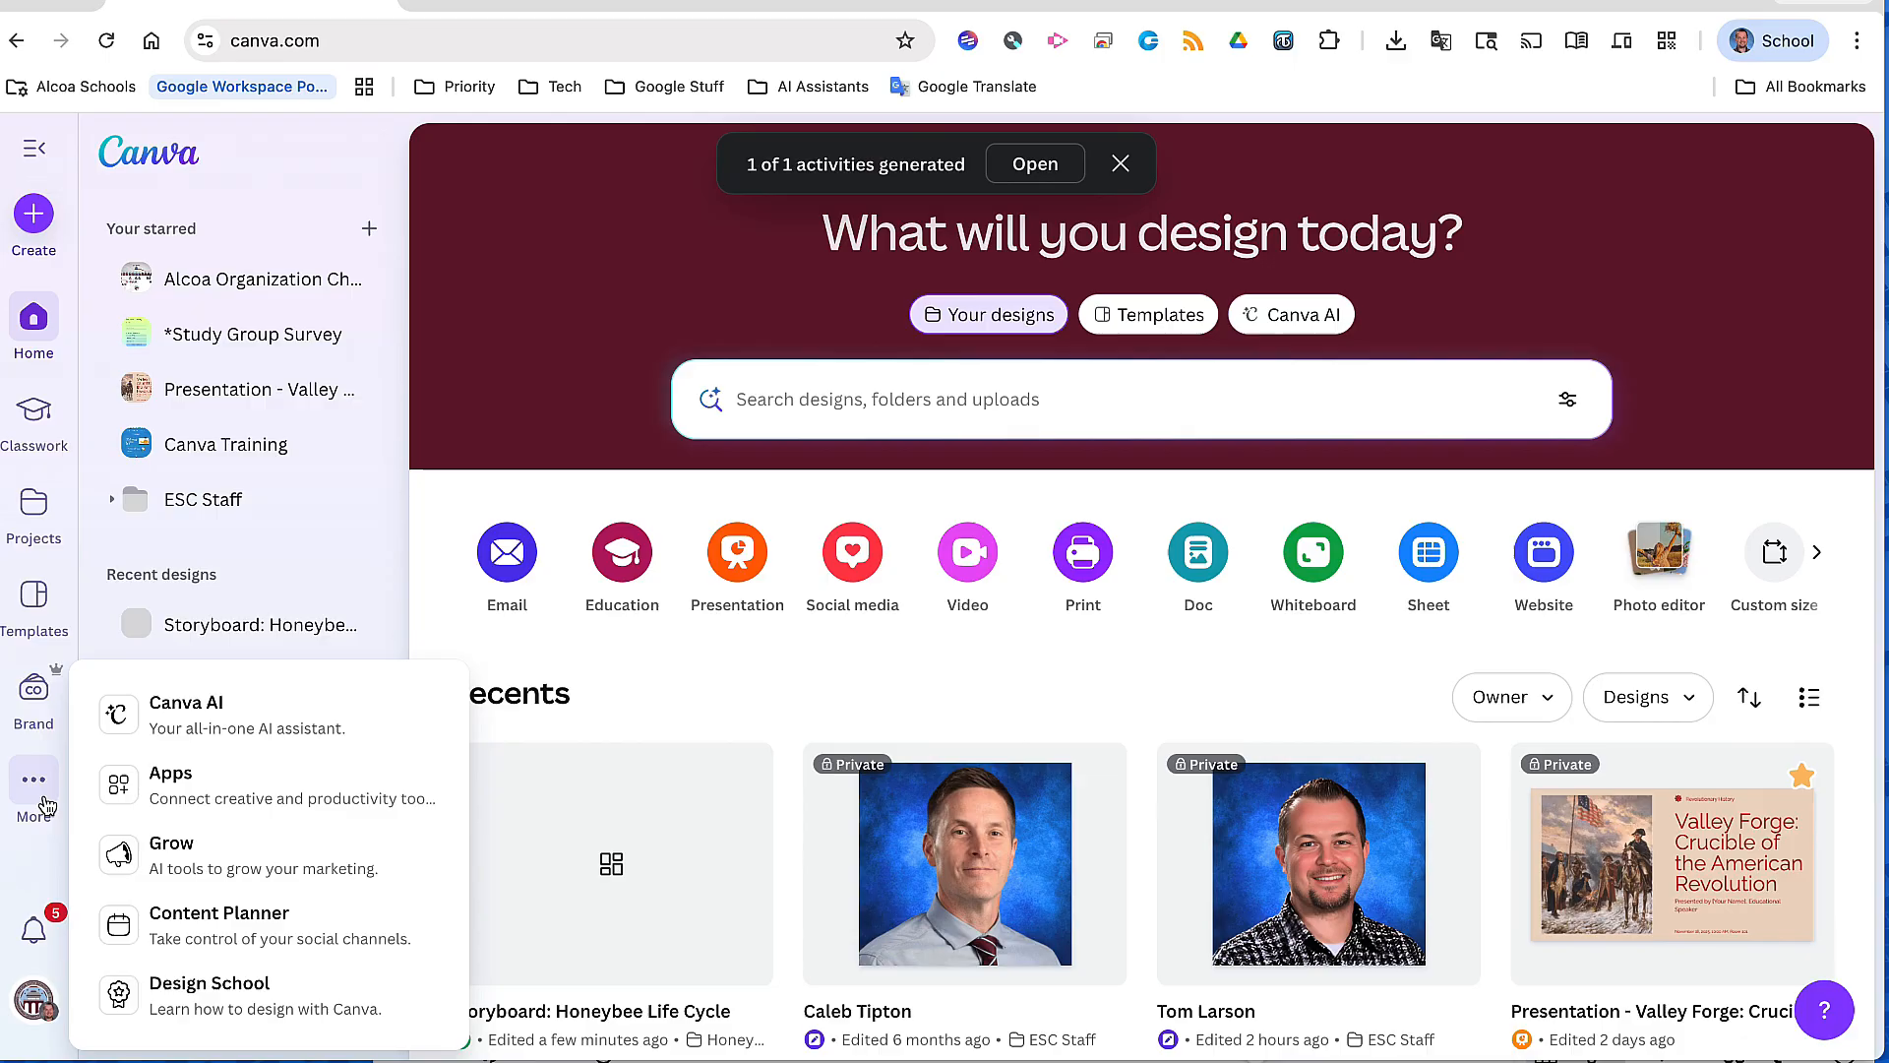
click(197, 725)
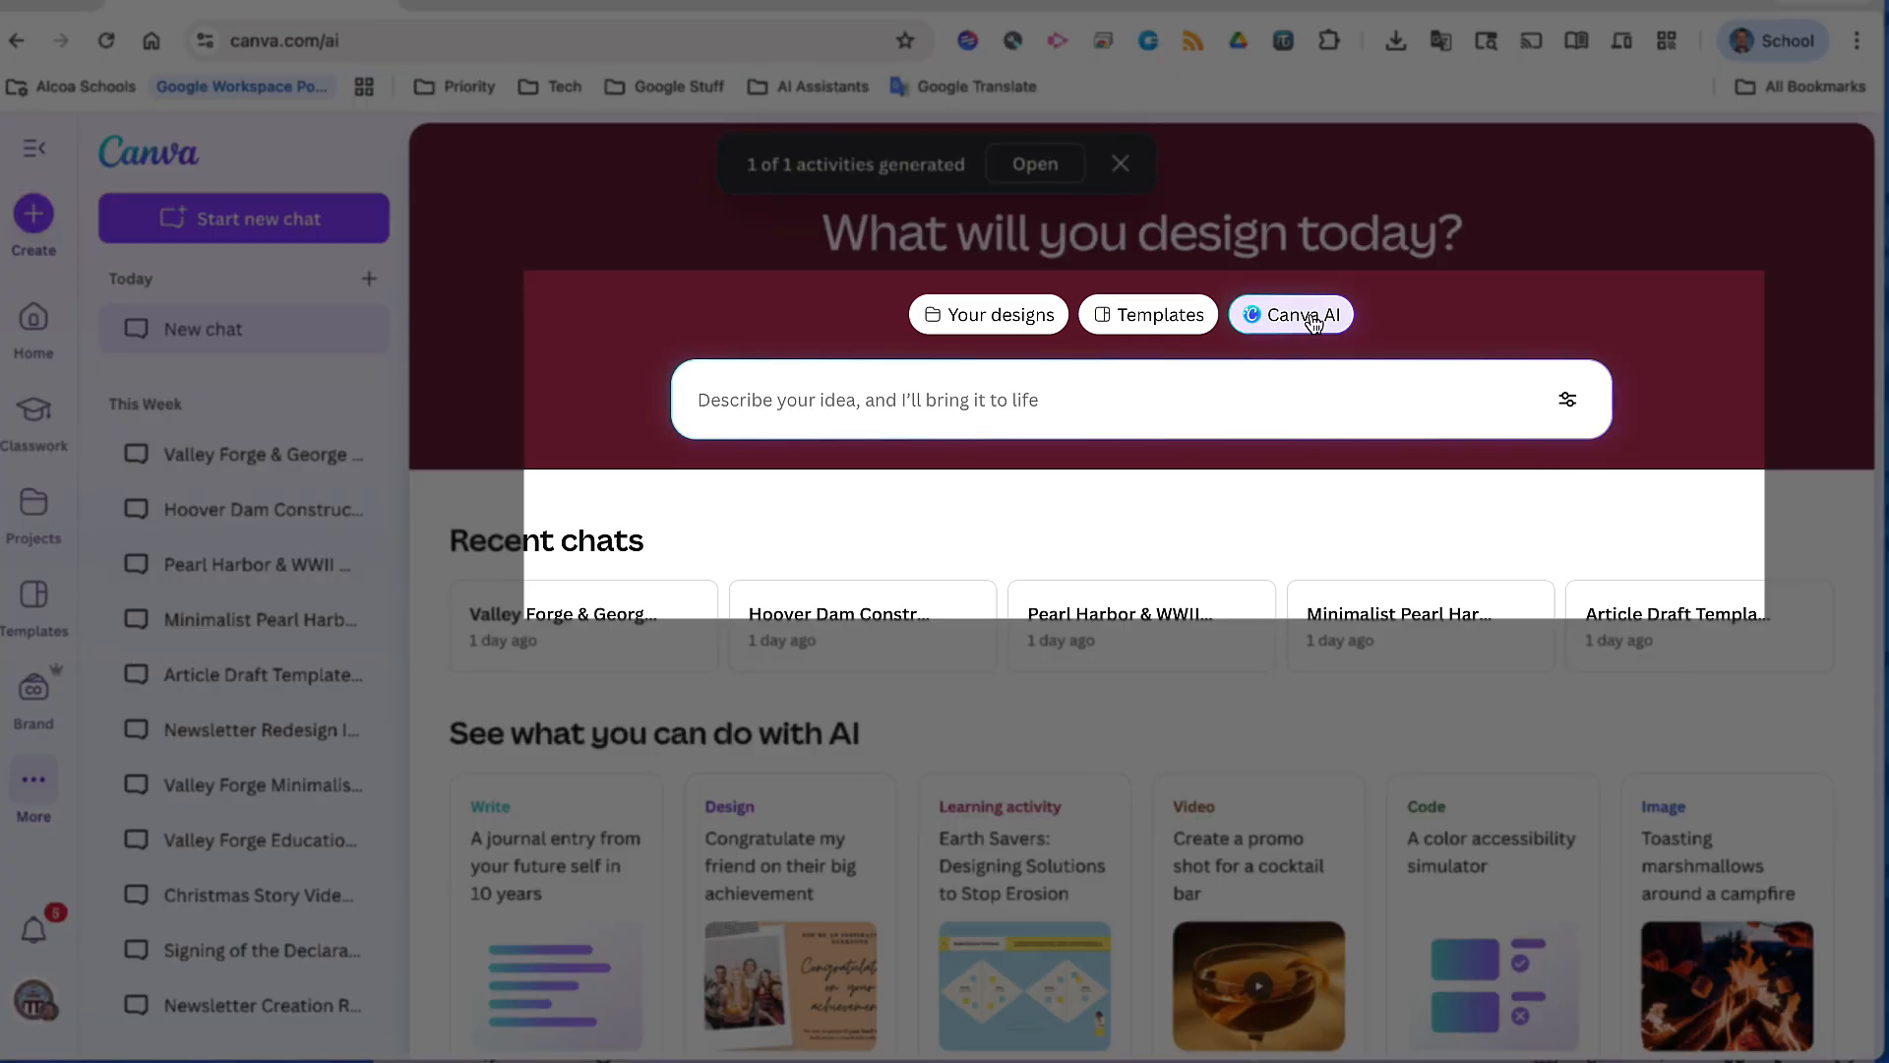
click(1313, 320)
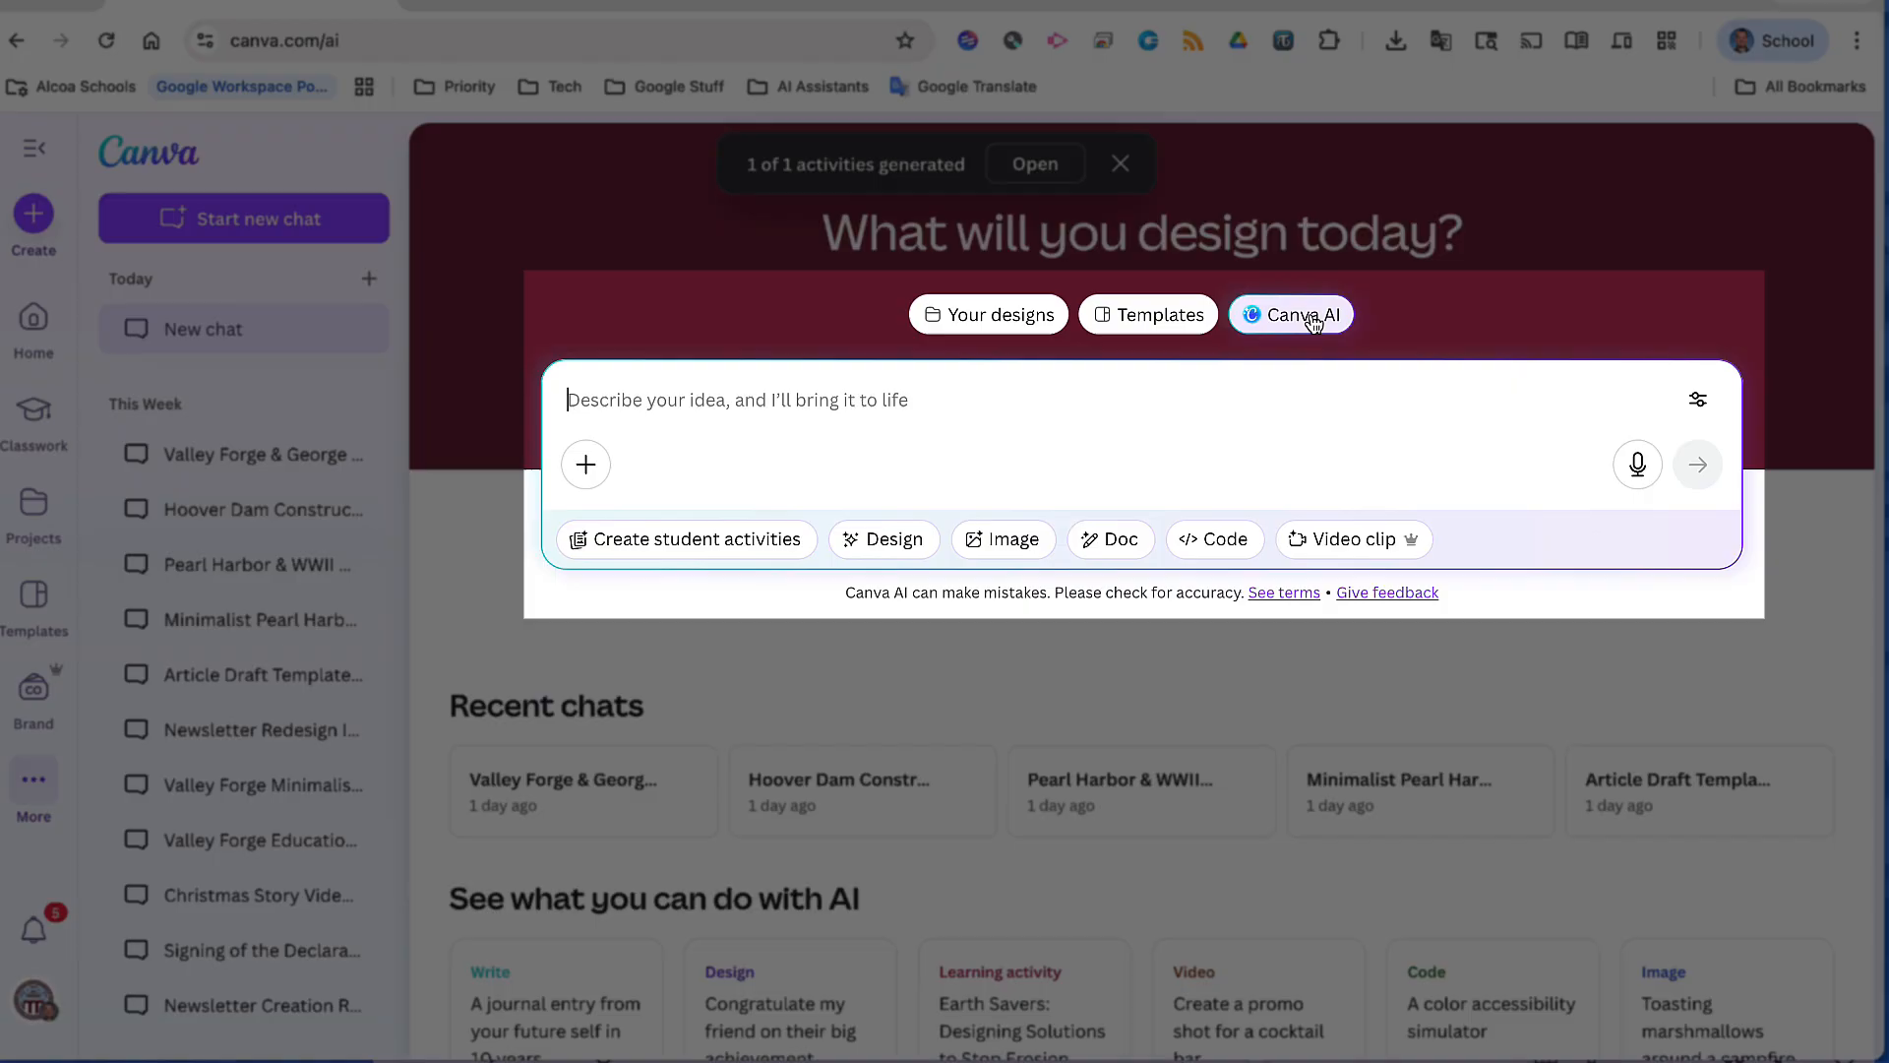
click(861, 547)
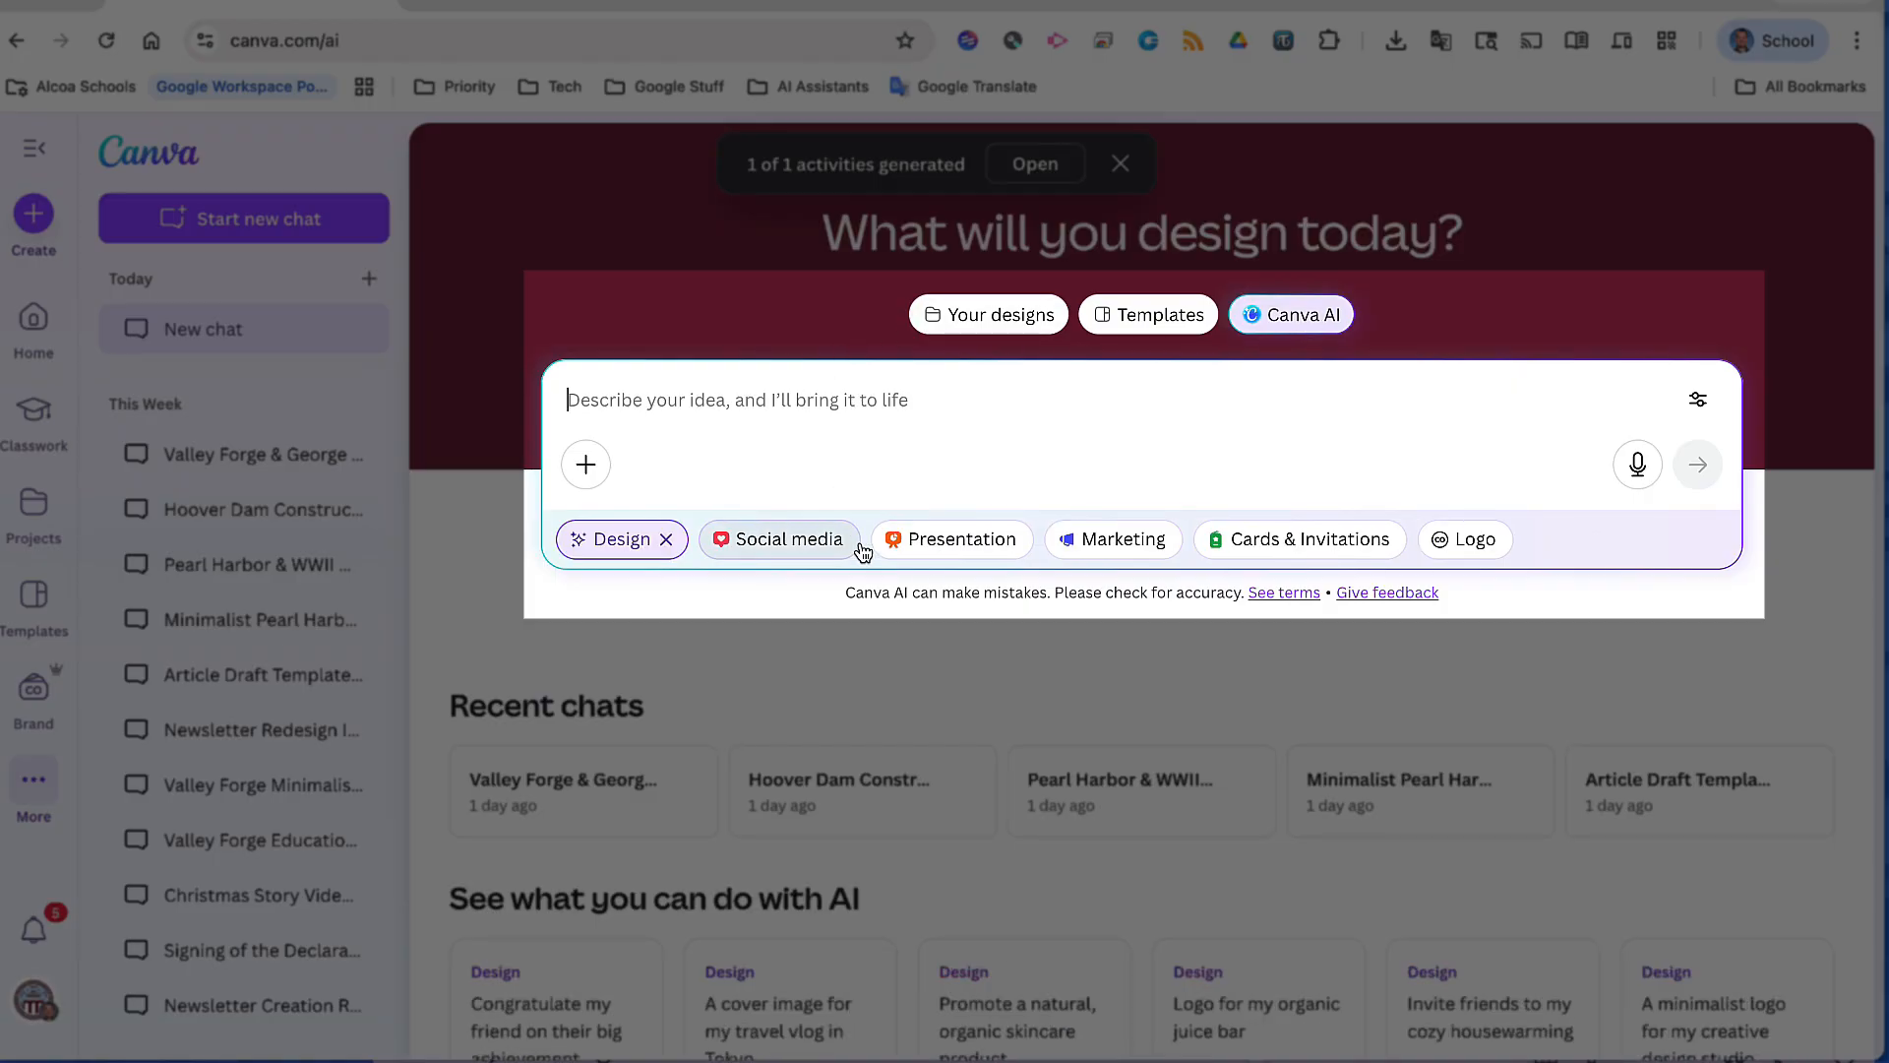
click(933, 543)
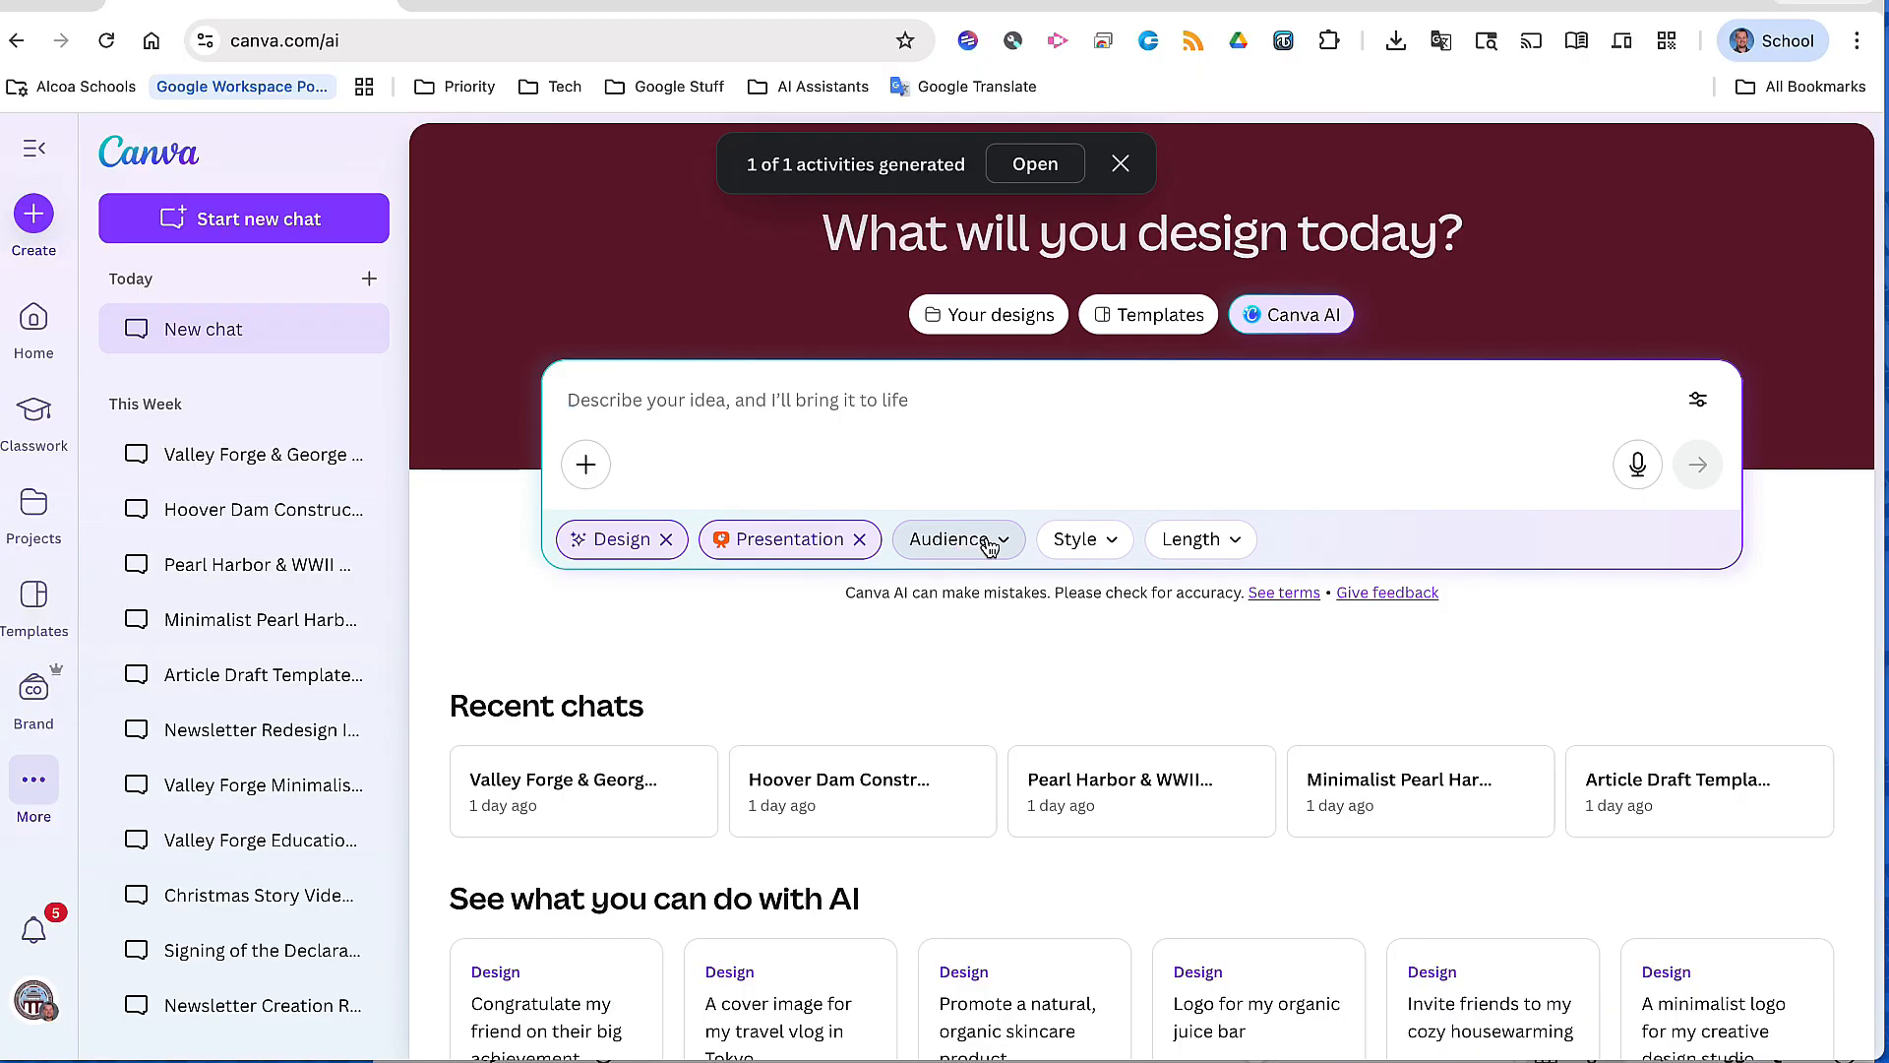
Set the presentation's audience to Educational, its style to Digital and its length to Short and sharp
click(986, 544)
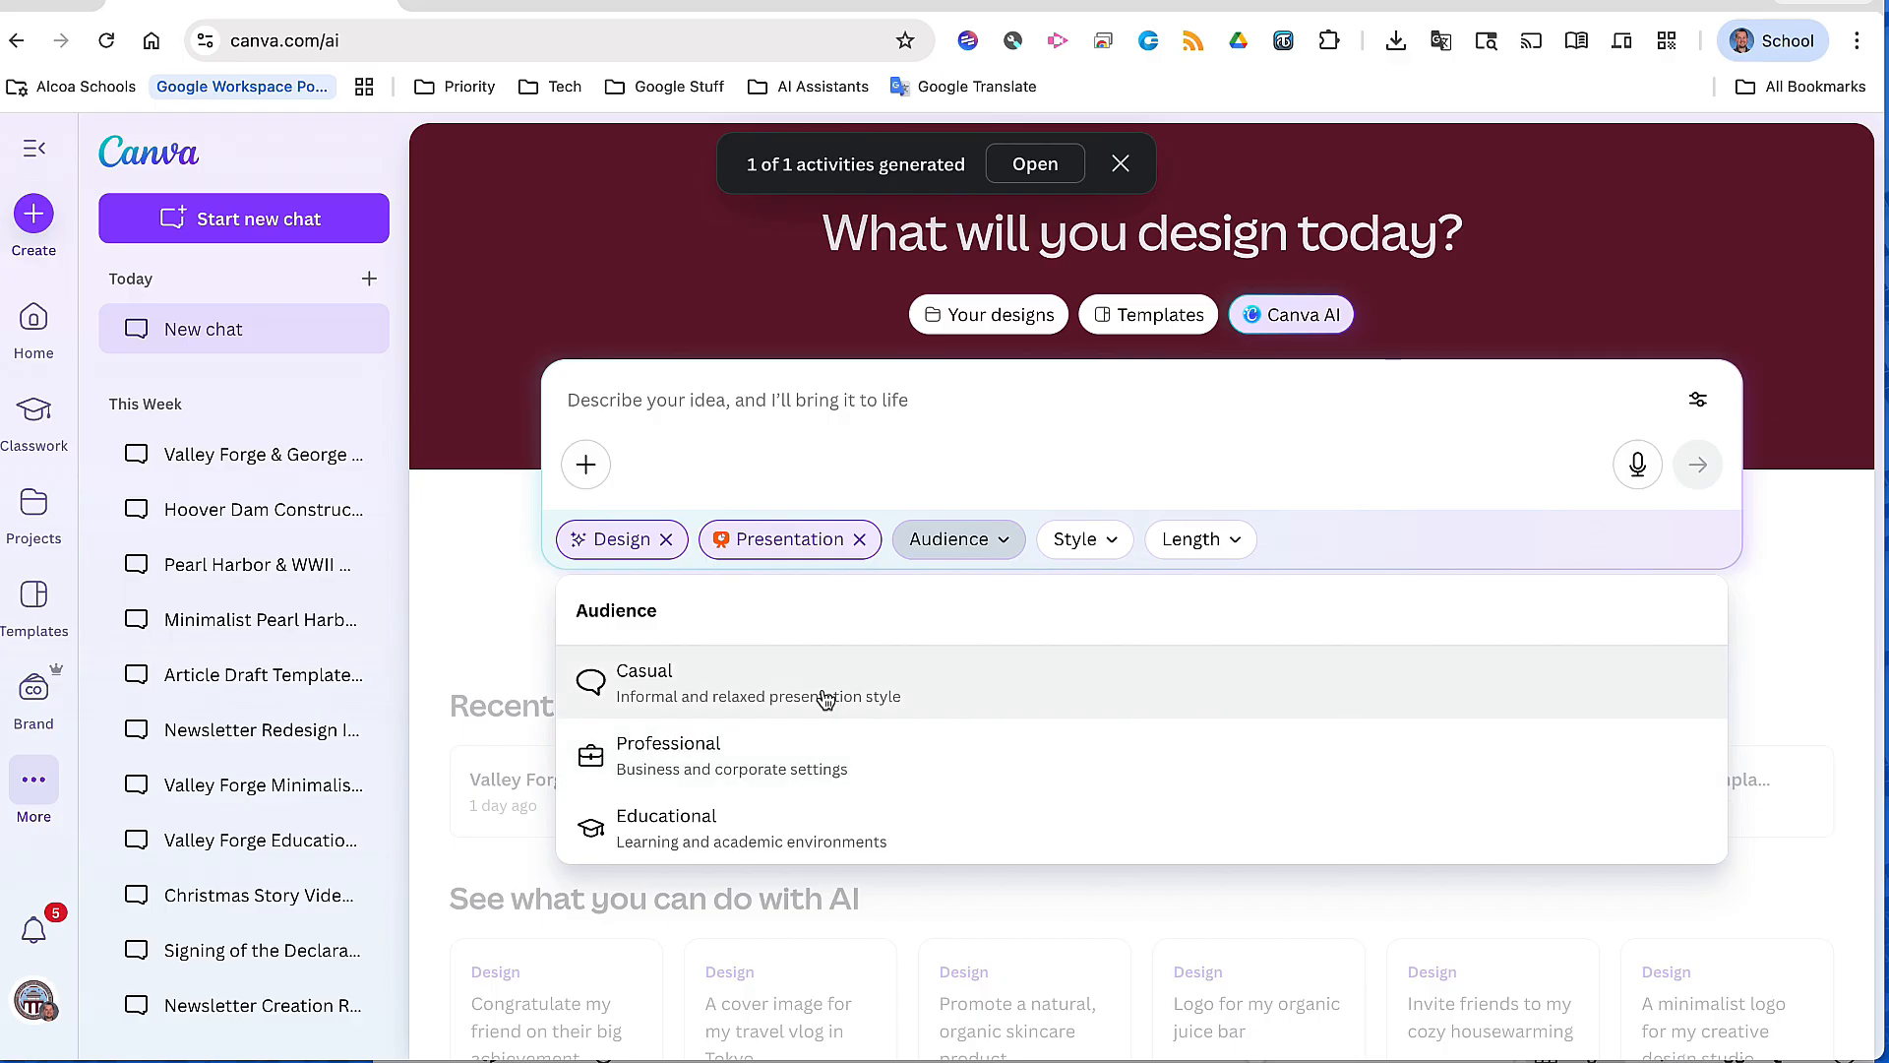
click(747, 831)
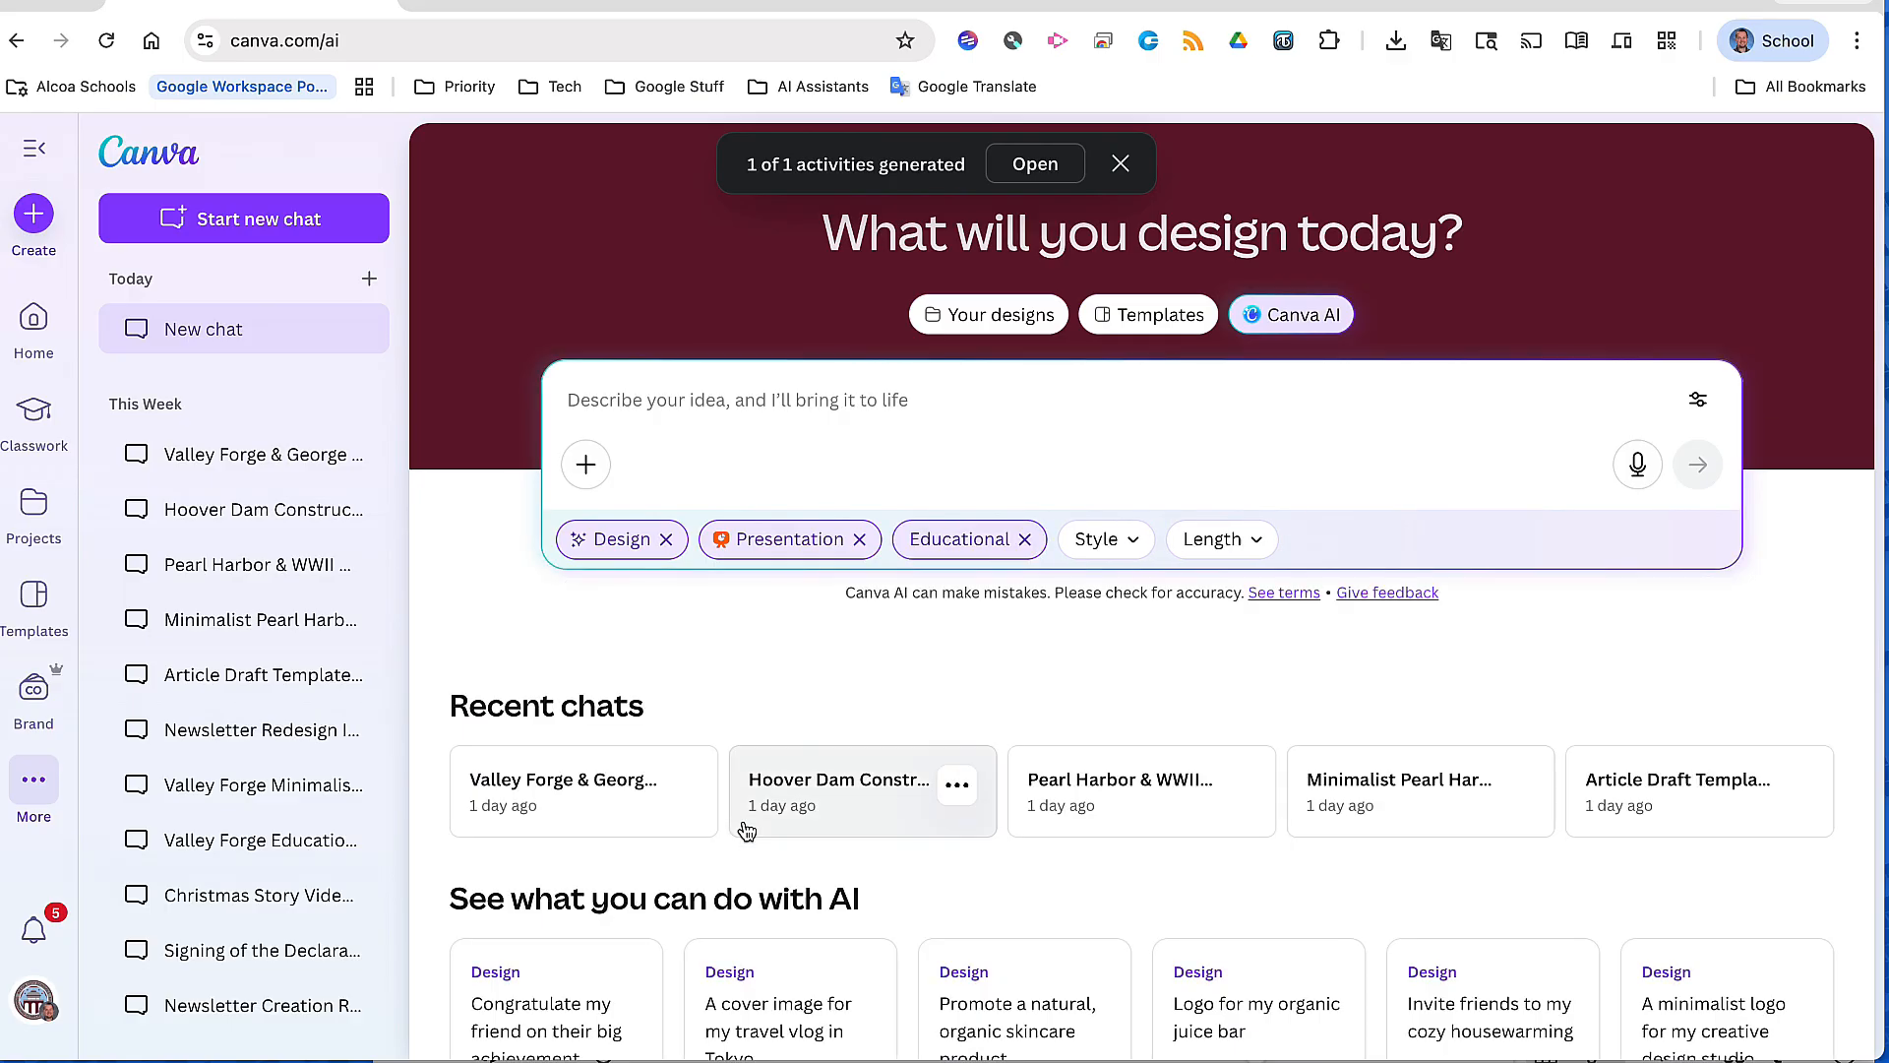
click(1133, 544)
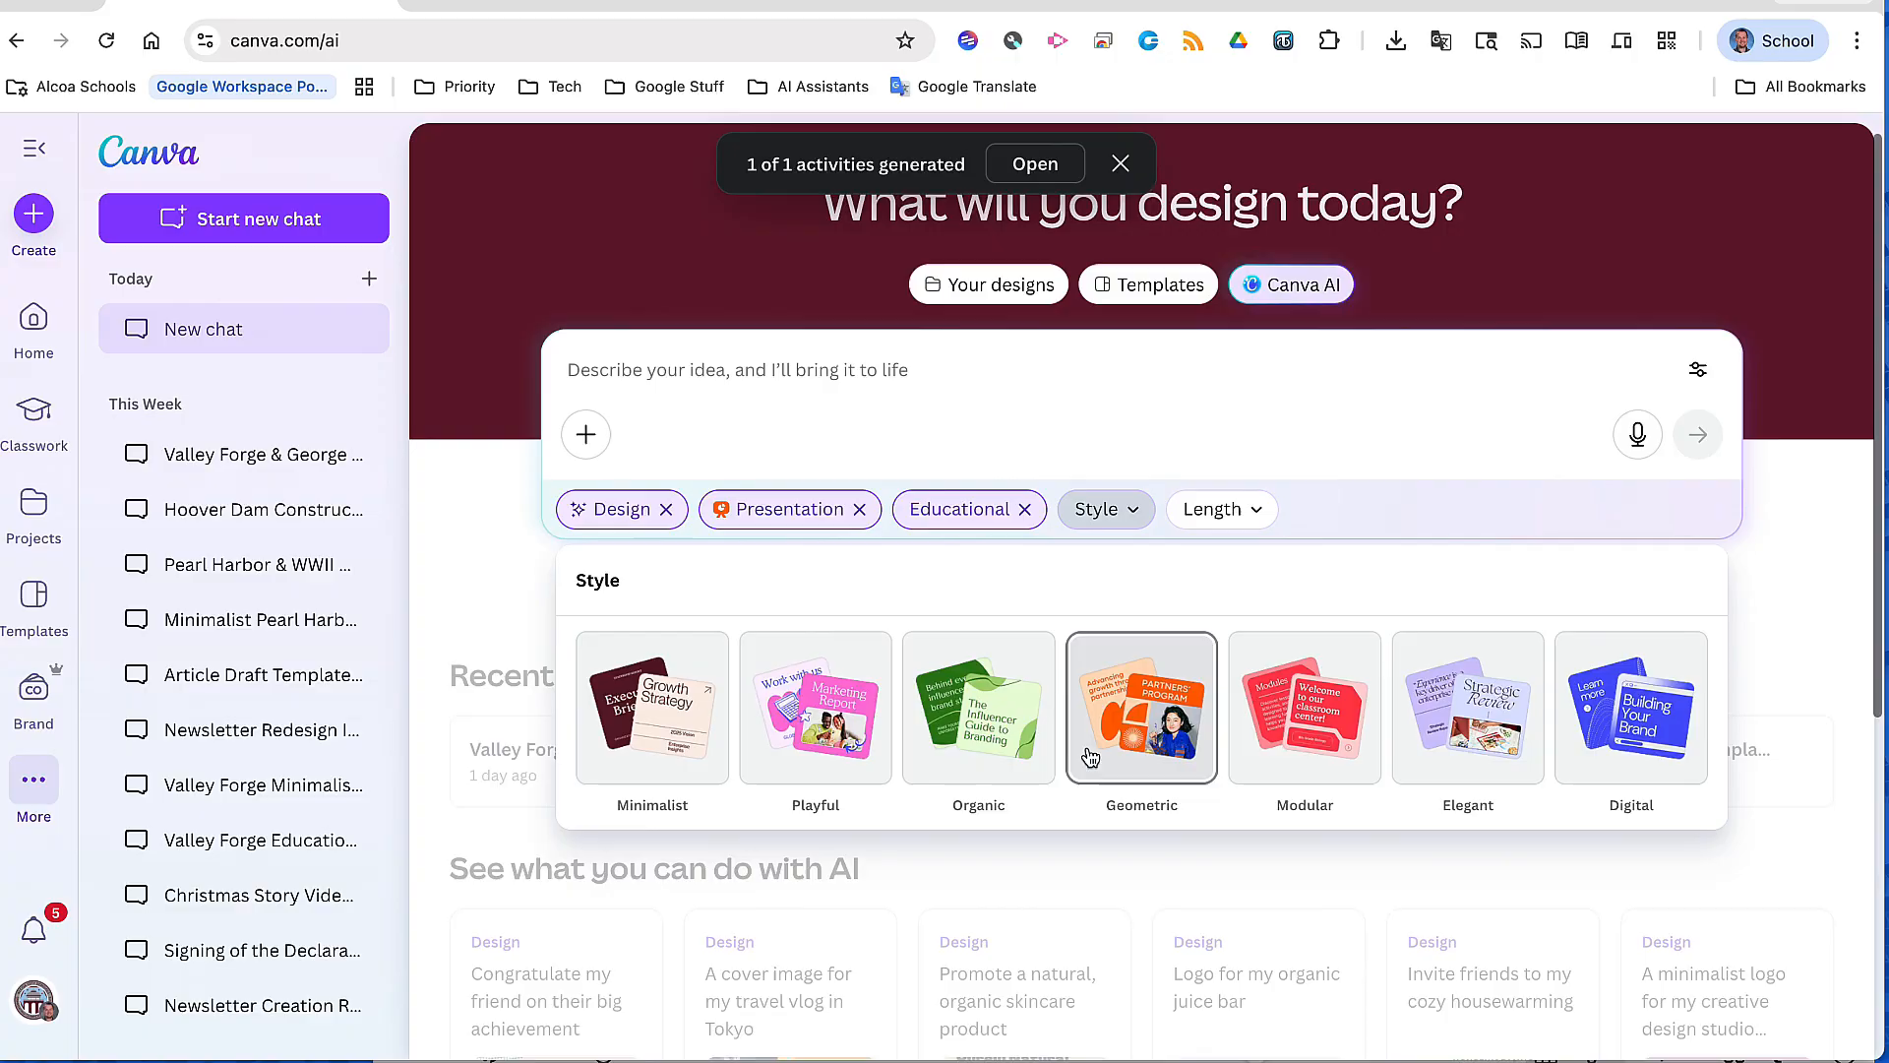
scroll(1089, 755, down, 1)
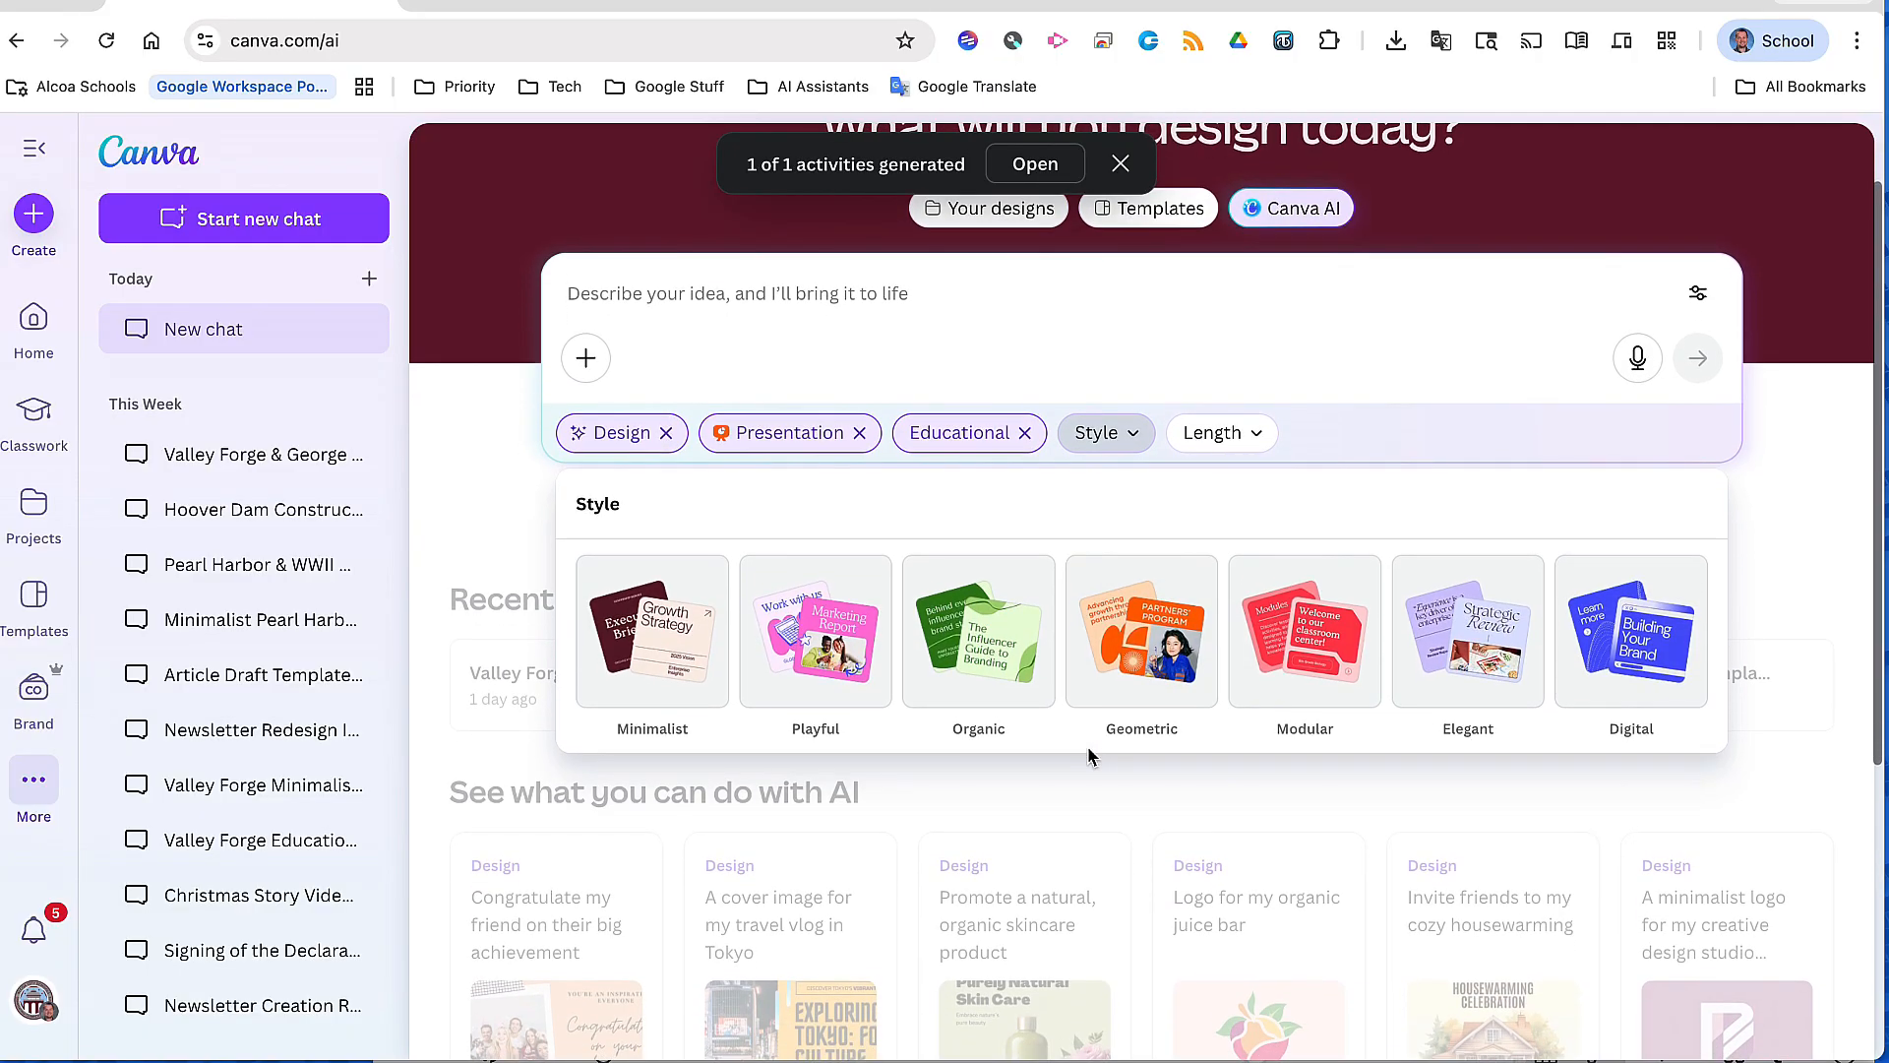
click(1623, 643)
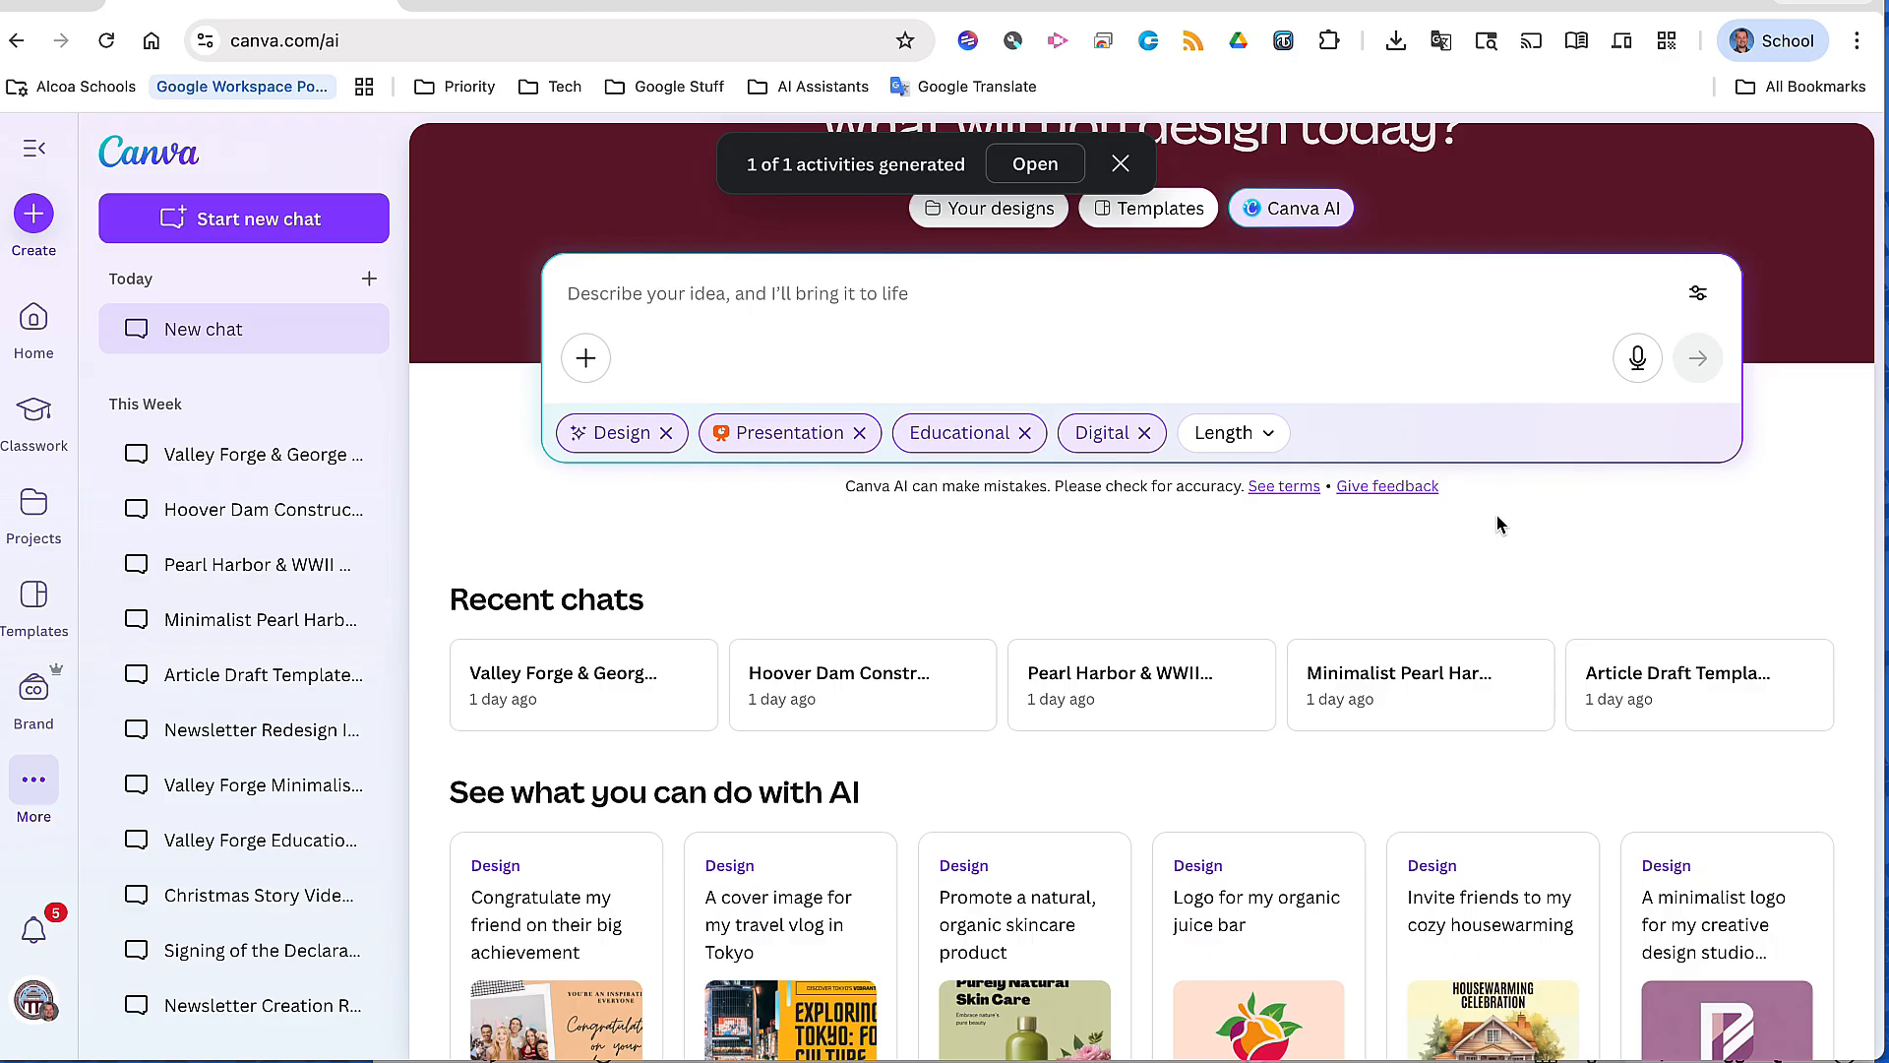
click(1271, 436)
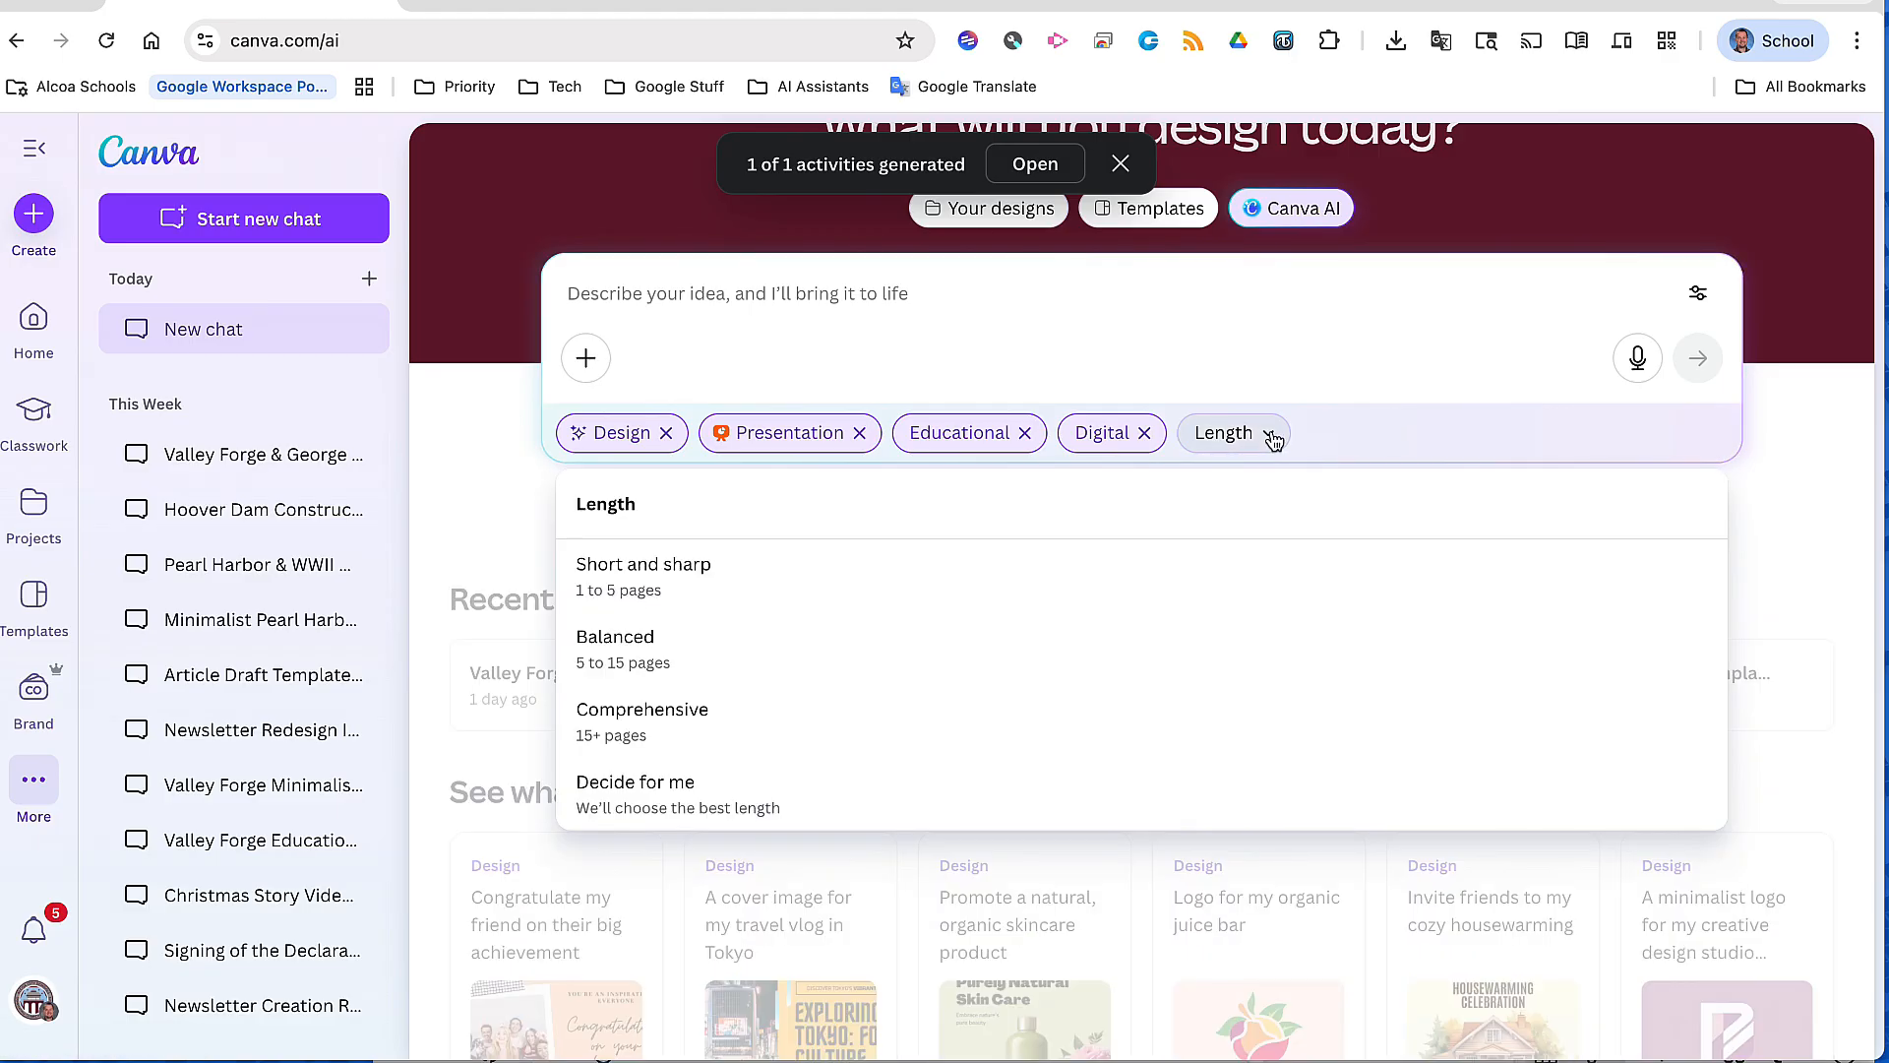
click(729, 590)
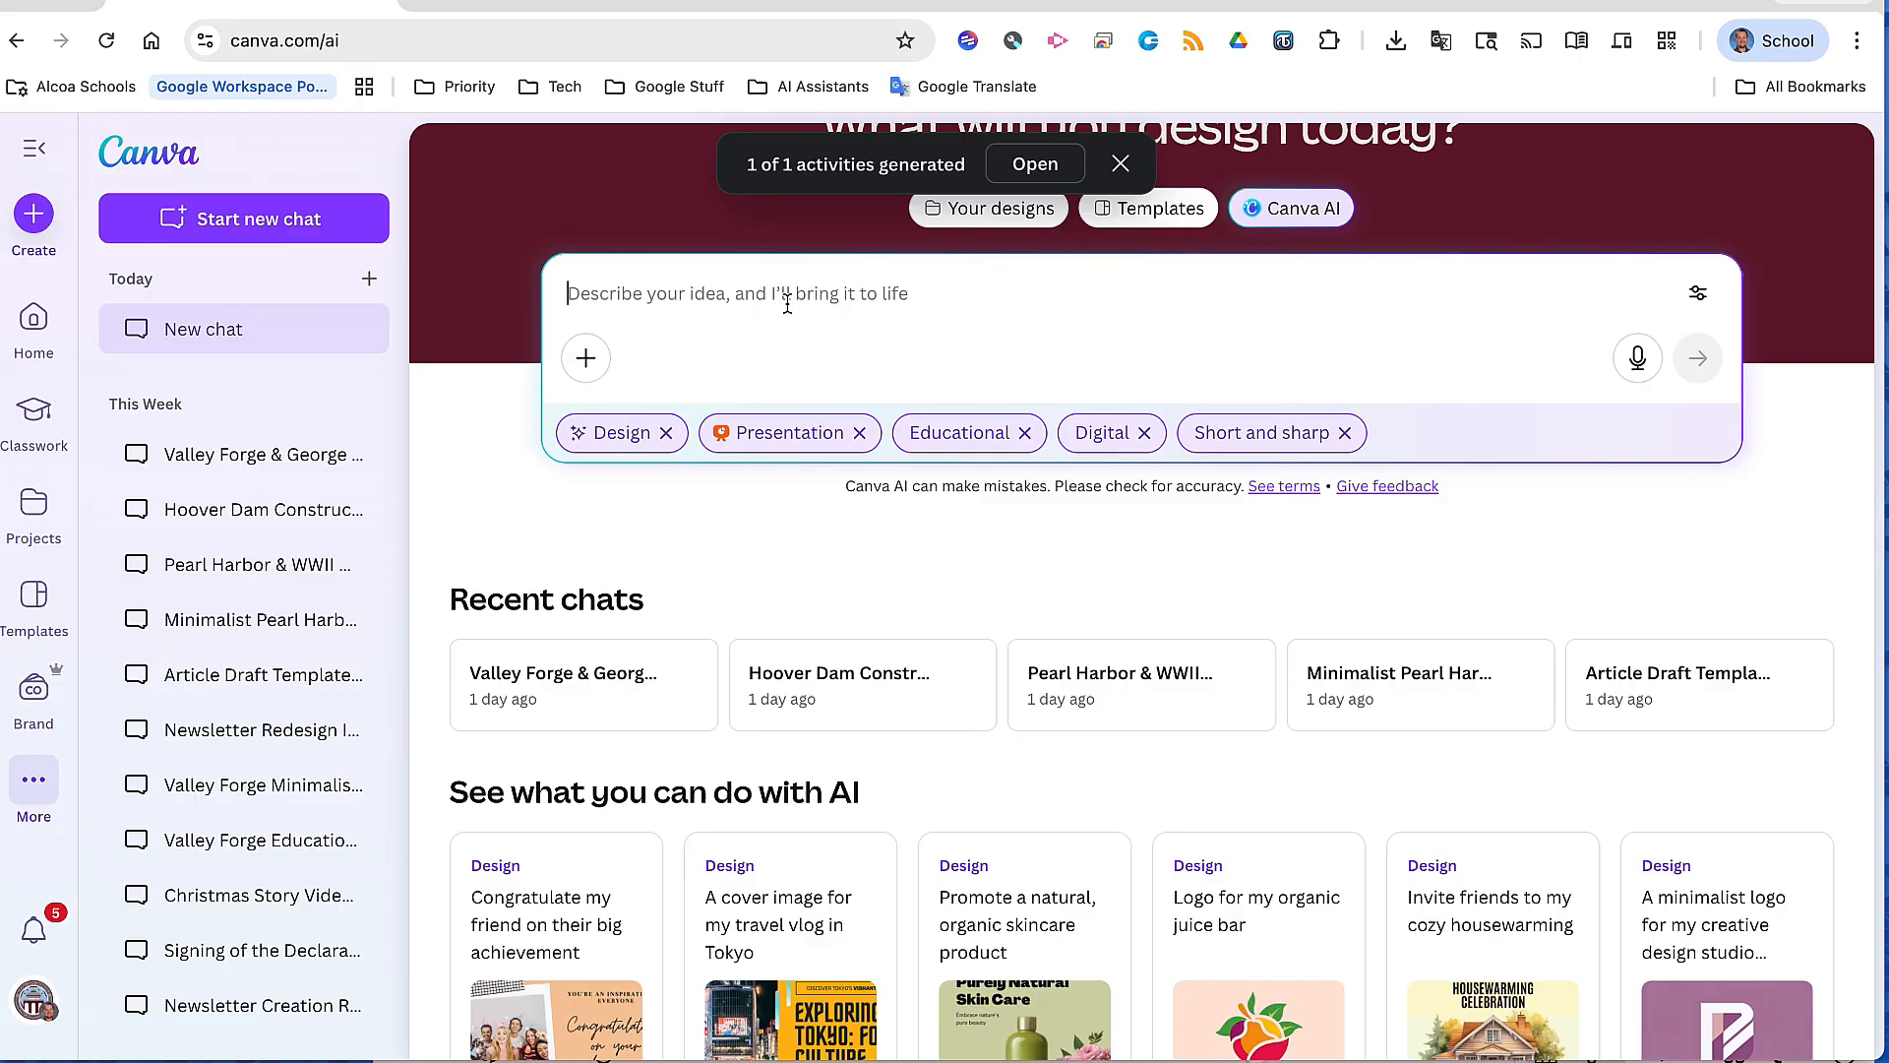
Submit the prompt "American Revolution - Valley Forge" and generate the presentation designs from the resulting outline
text(American )
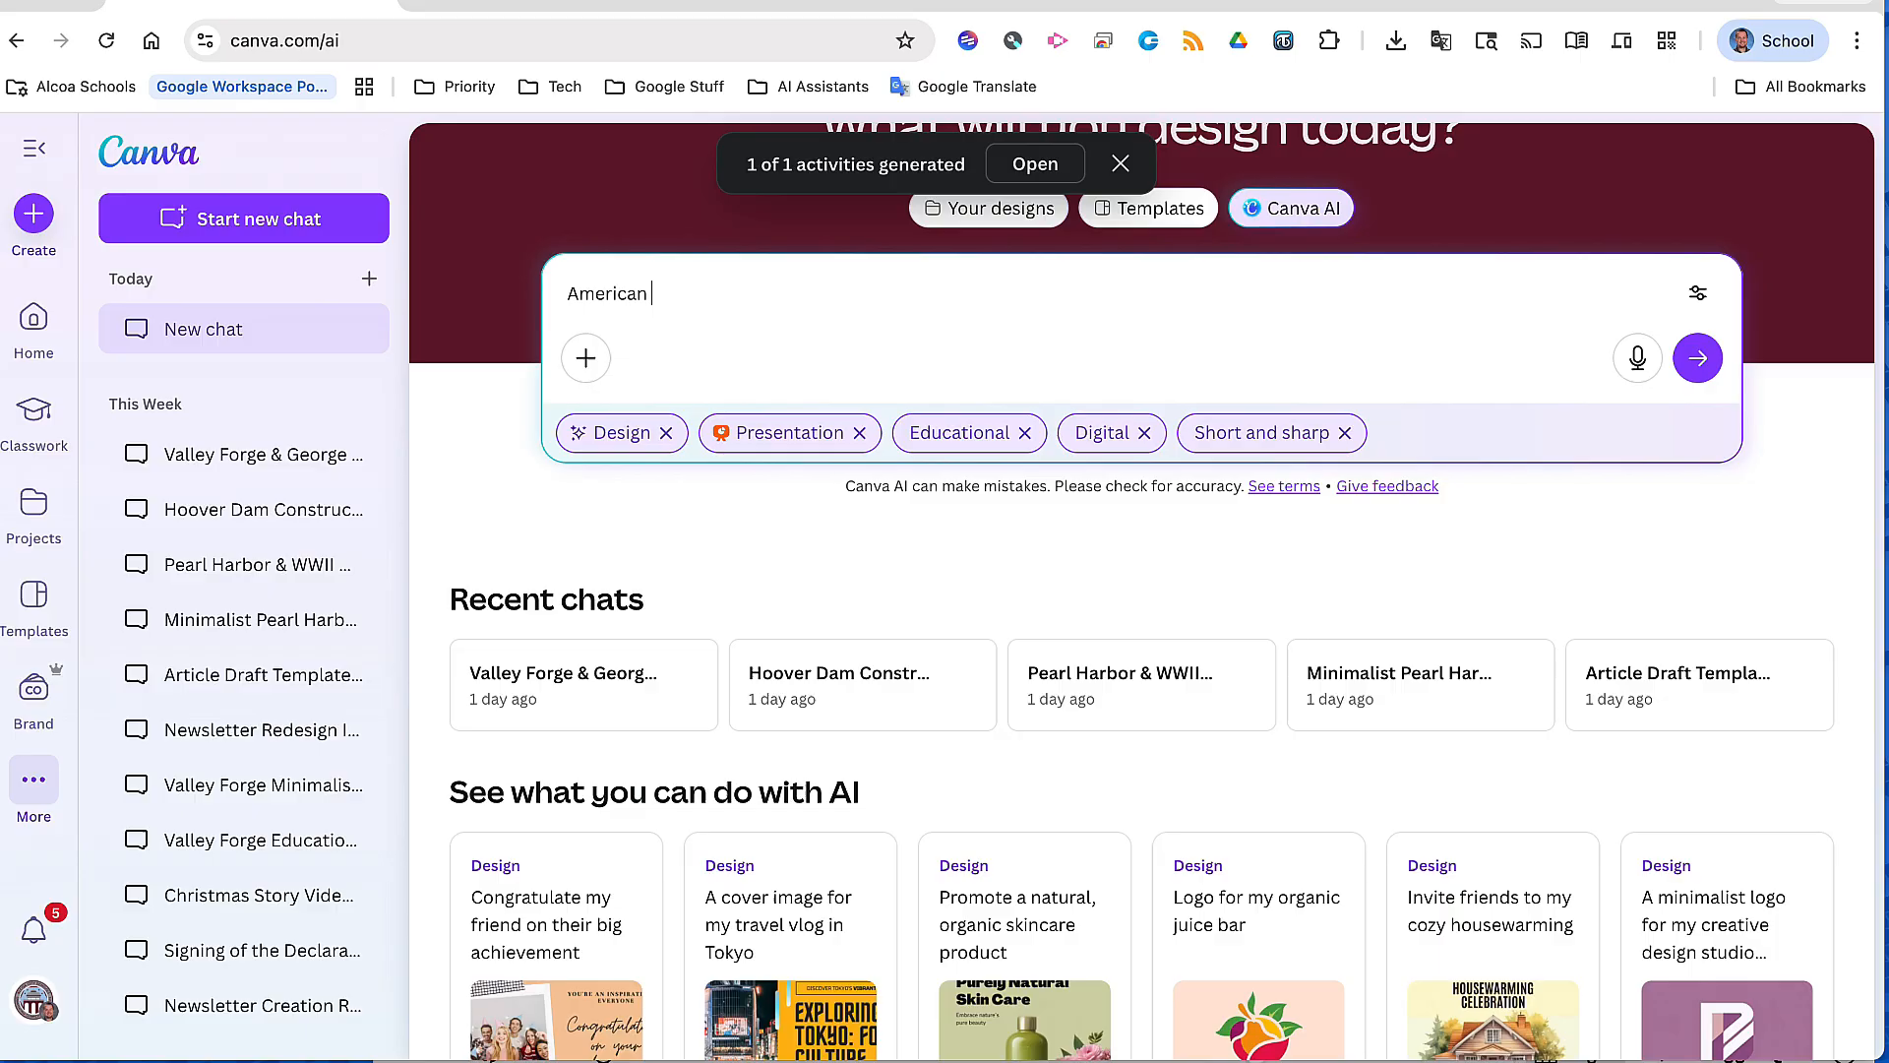
text(Revolution - Valley Forge)
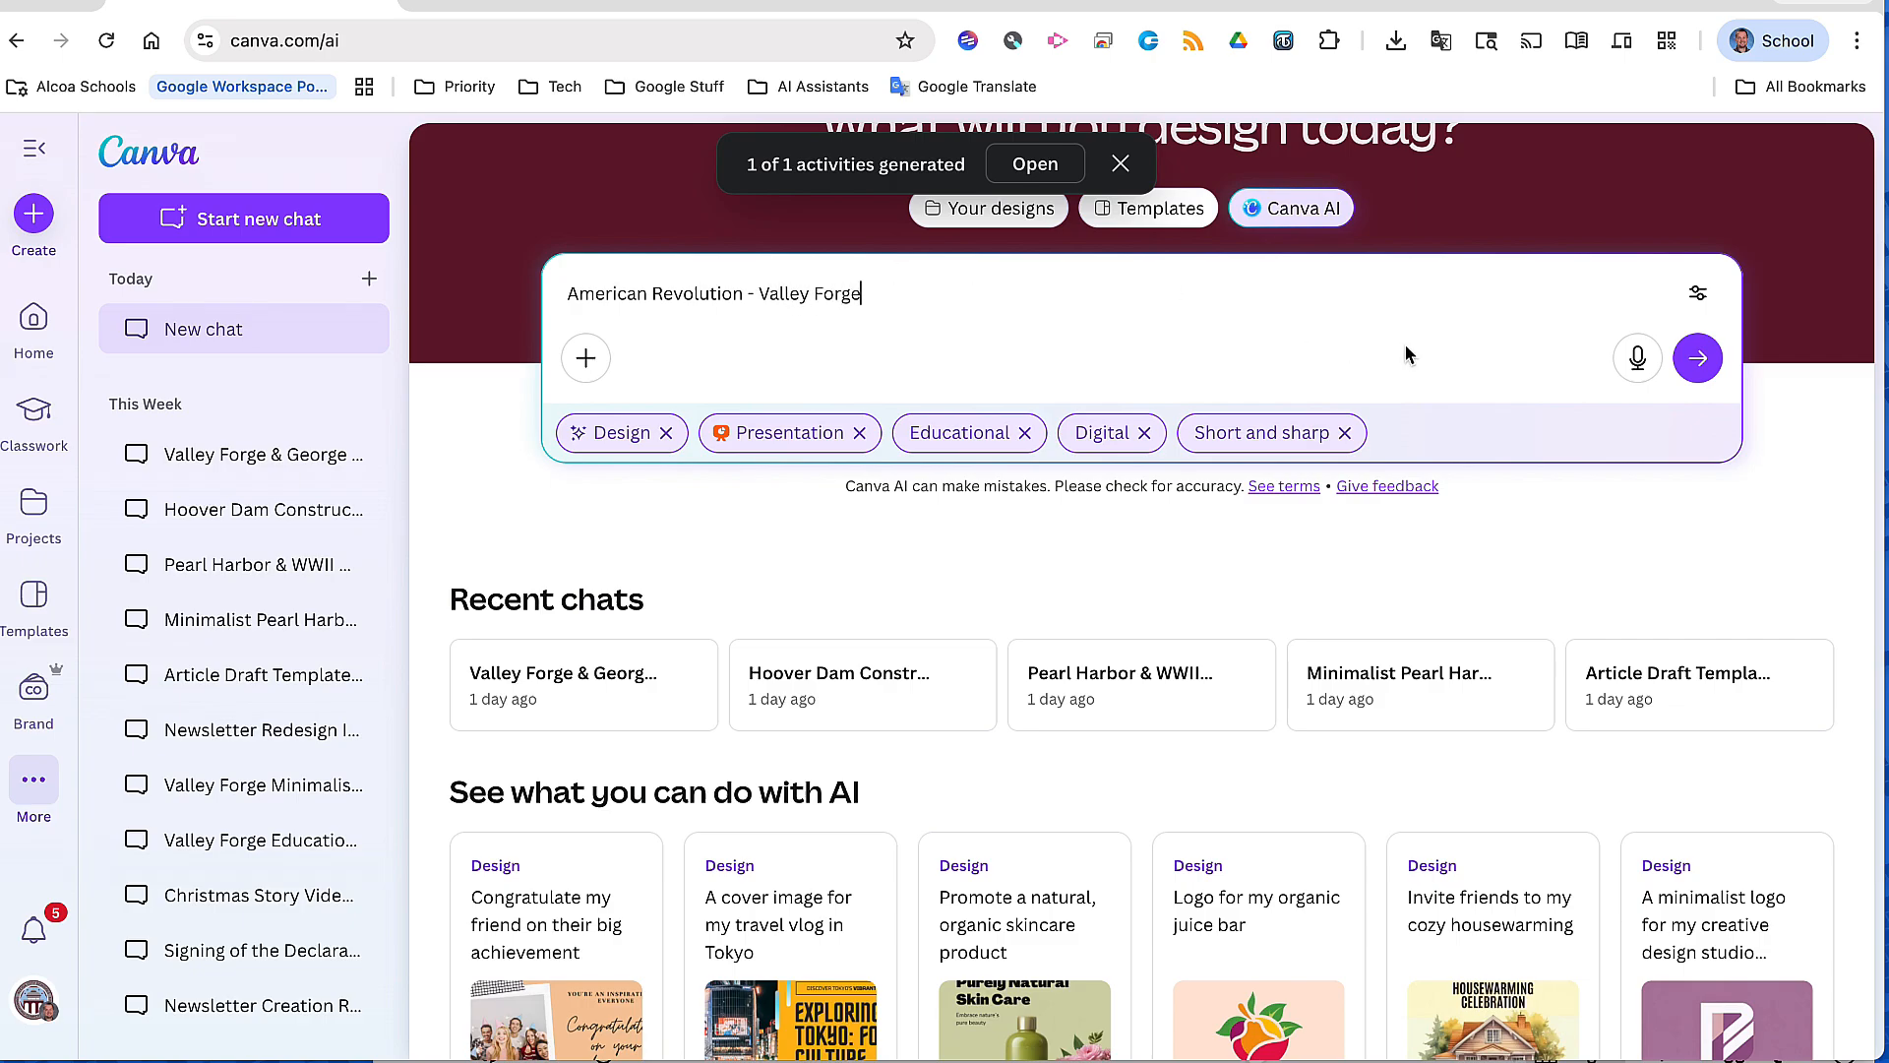
click(1700, 363)
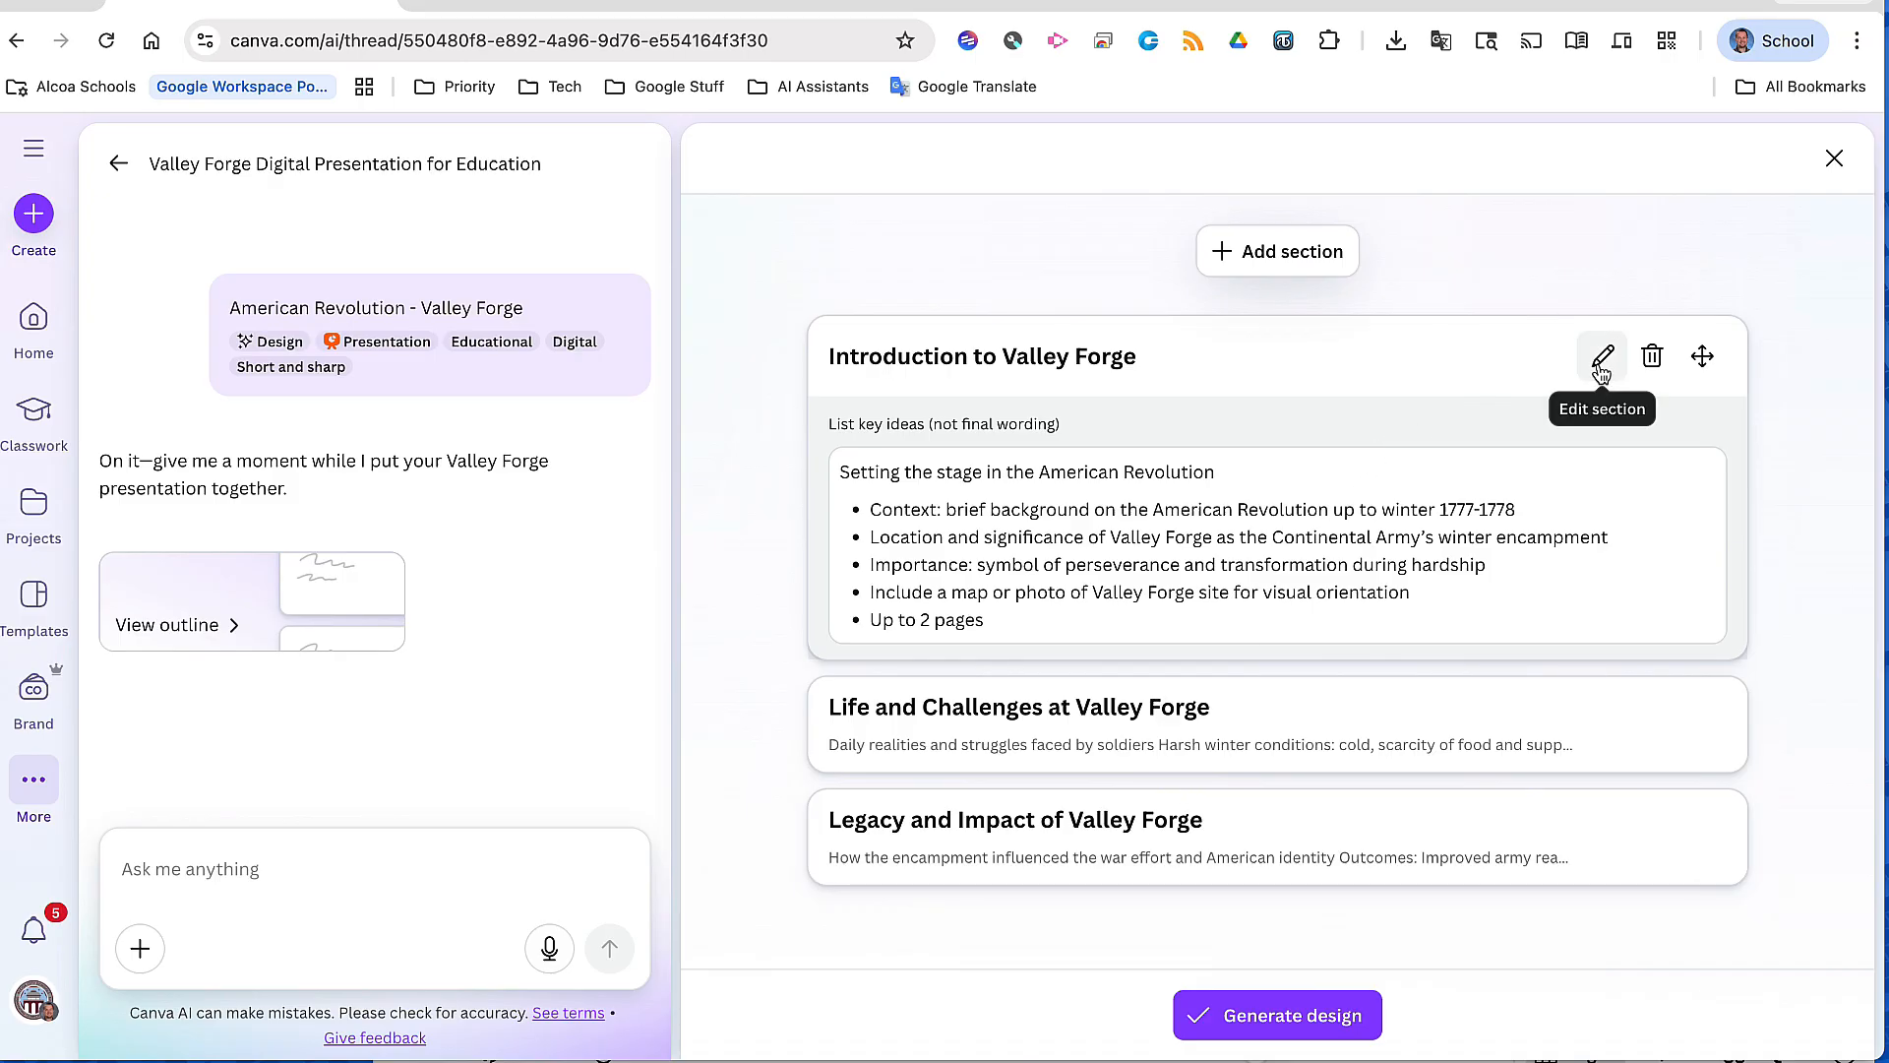
click(1289, 1018)
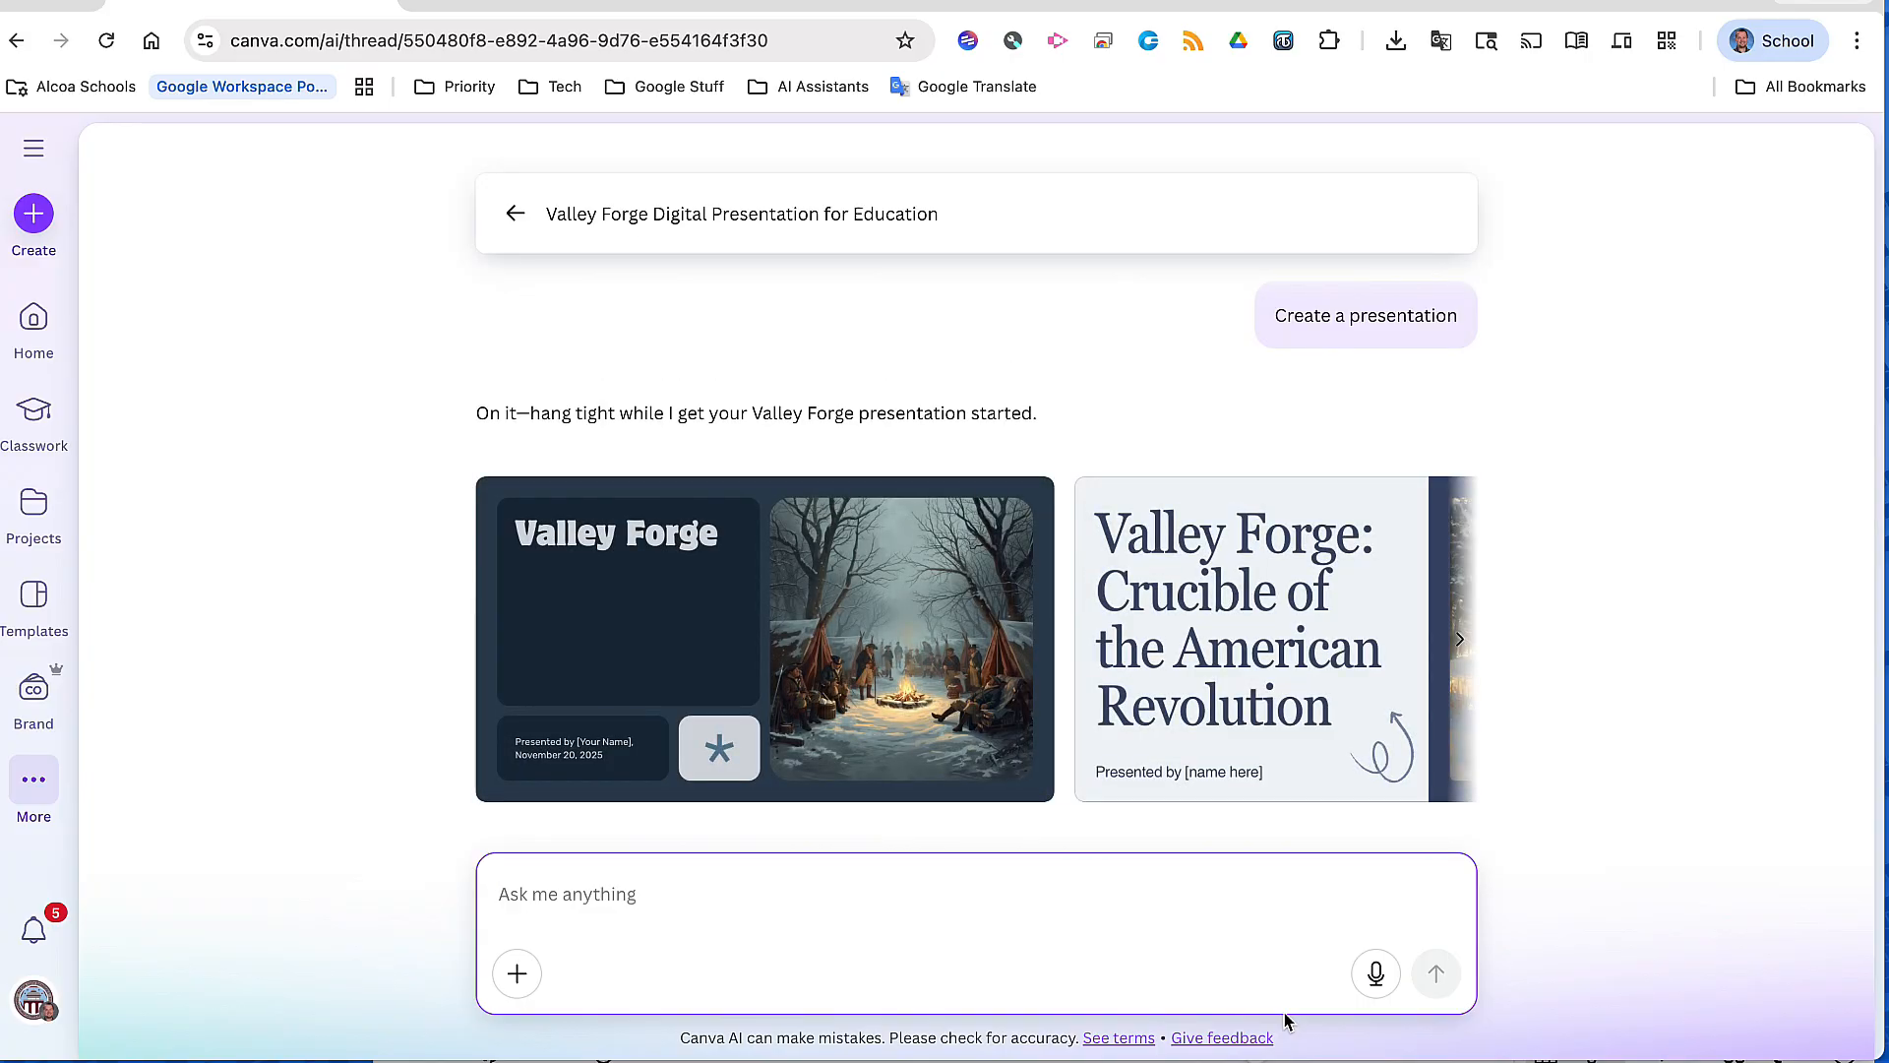
Compare the generated presentations and open the navy and light grey "Valley Forge: Crucible of the American Revolution" one in the full editor
scroll(961, 652, right, 10)
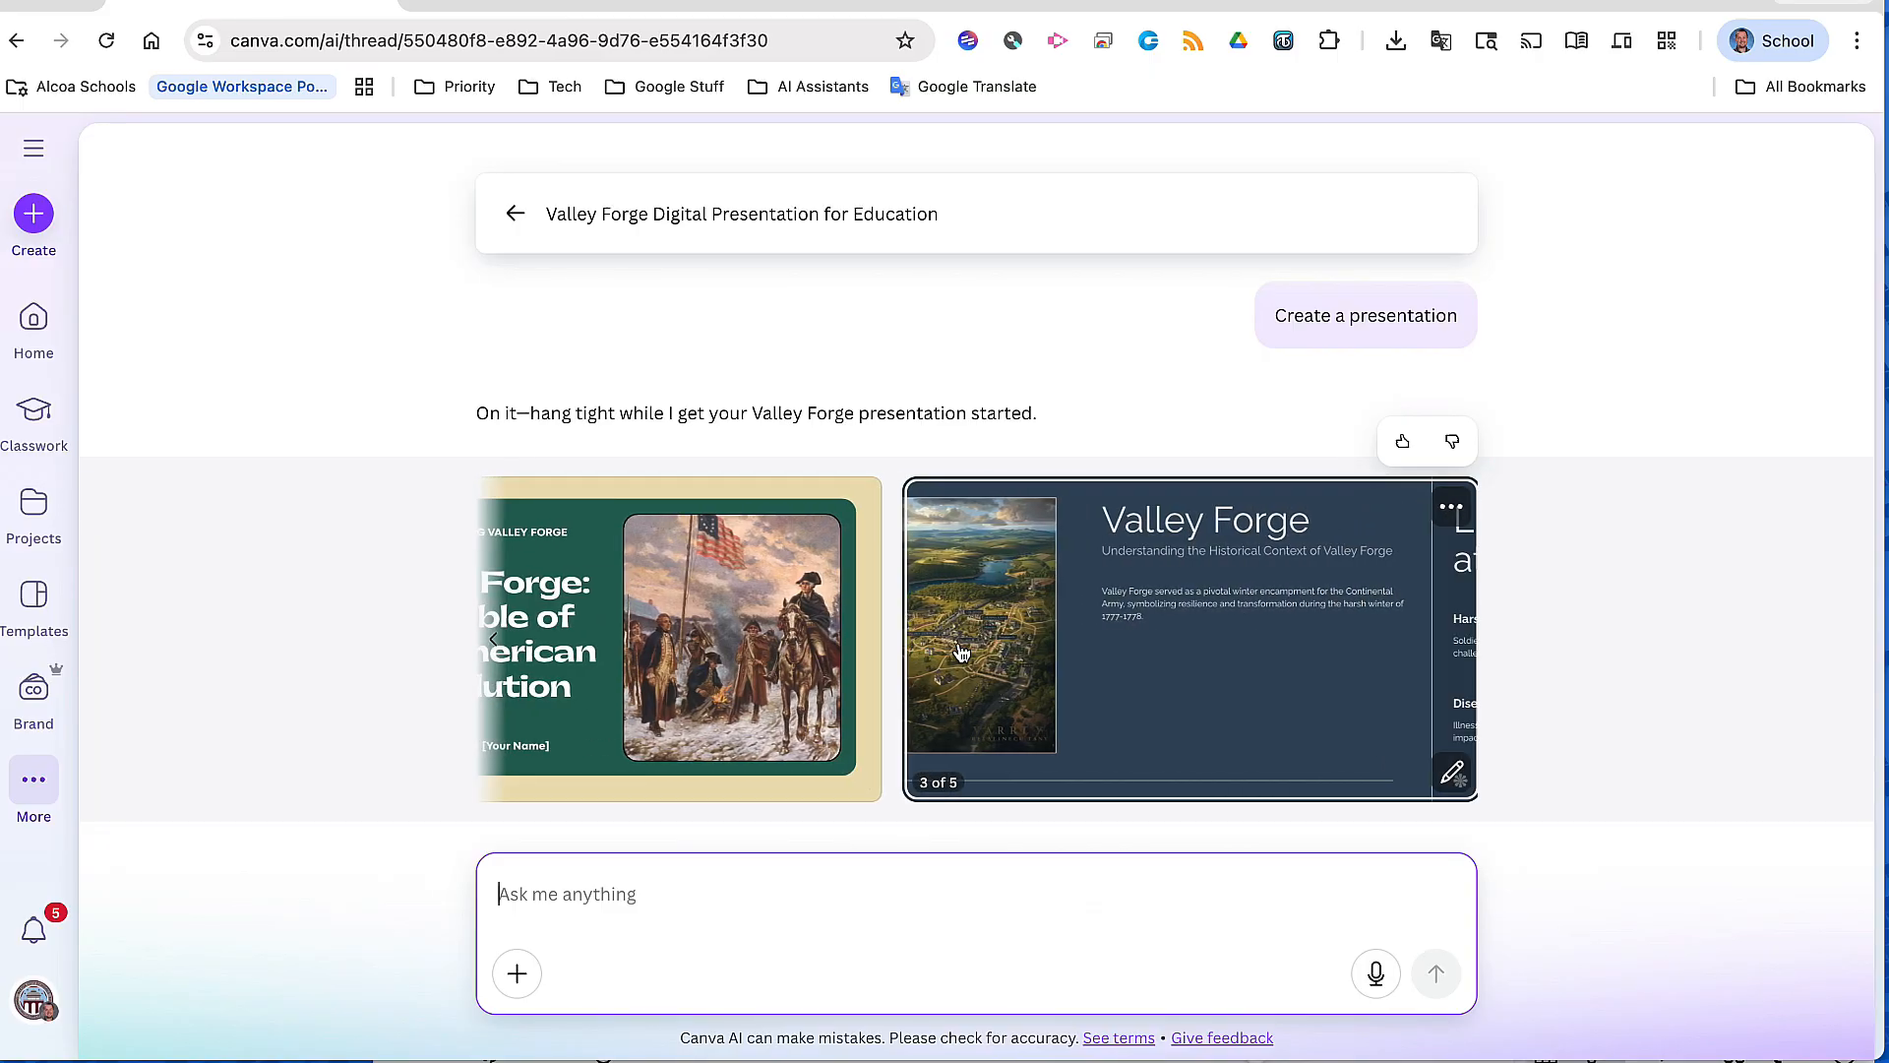
scroll(961, 651, left, 6)
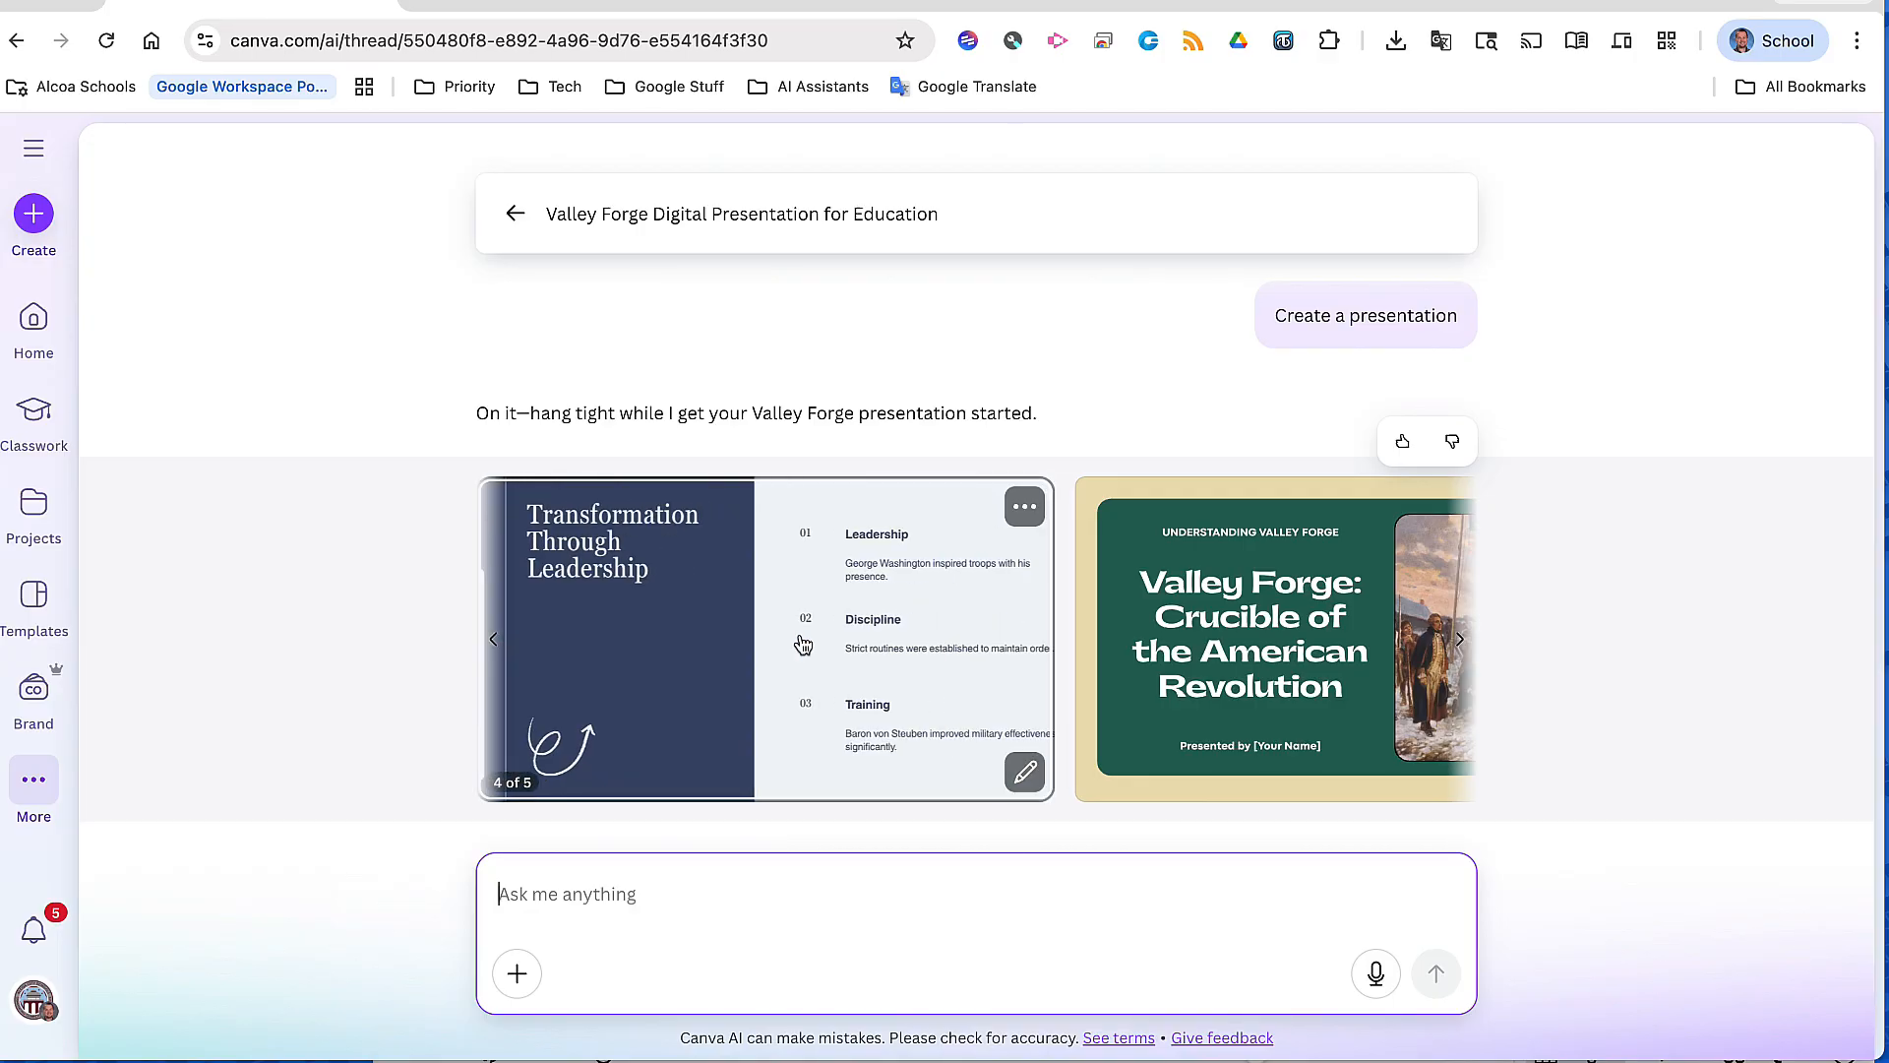
click(802, 645)
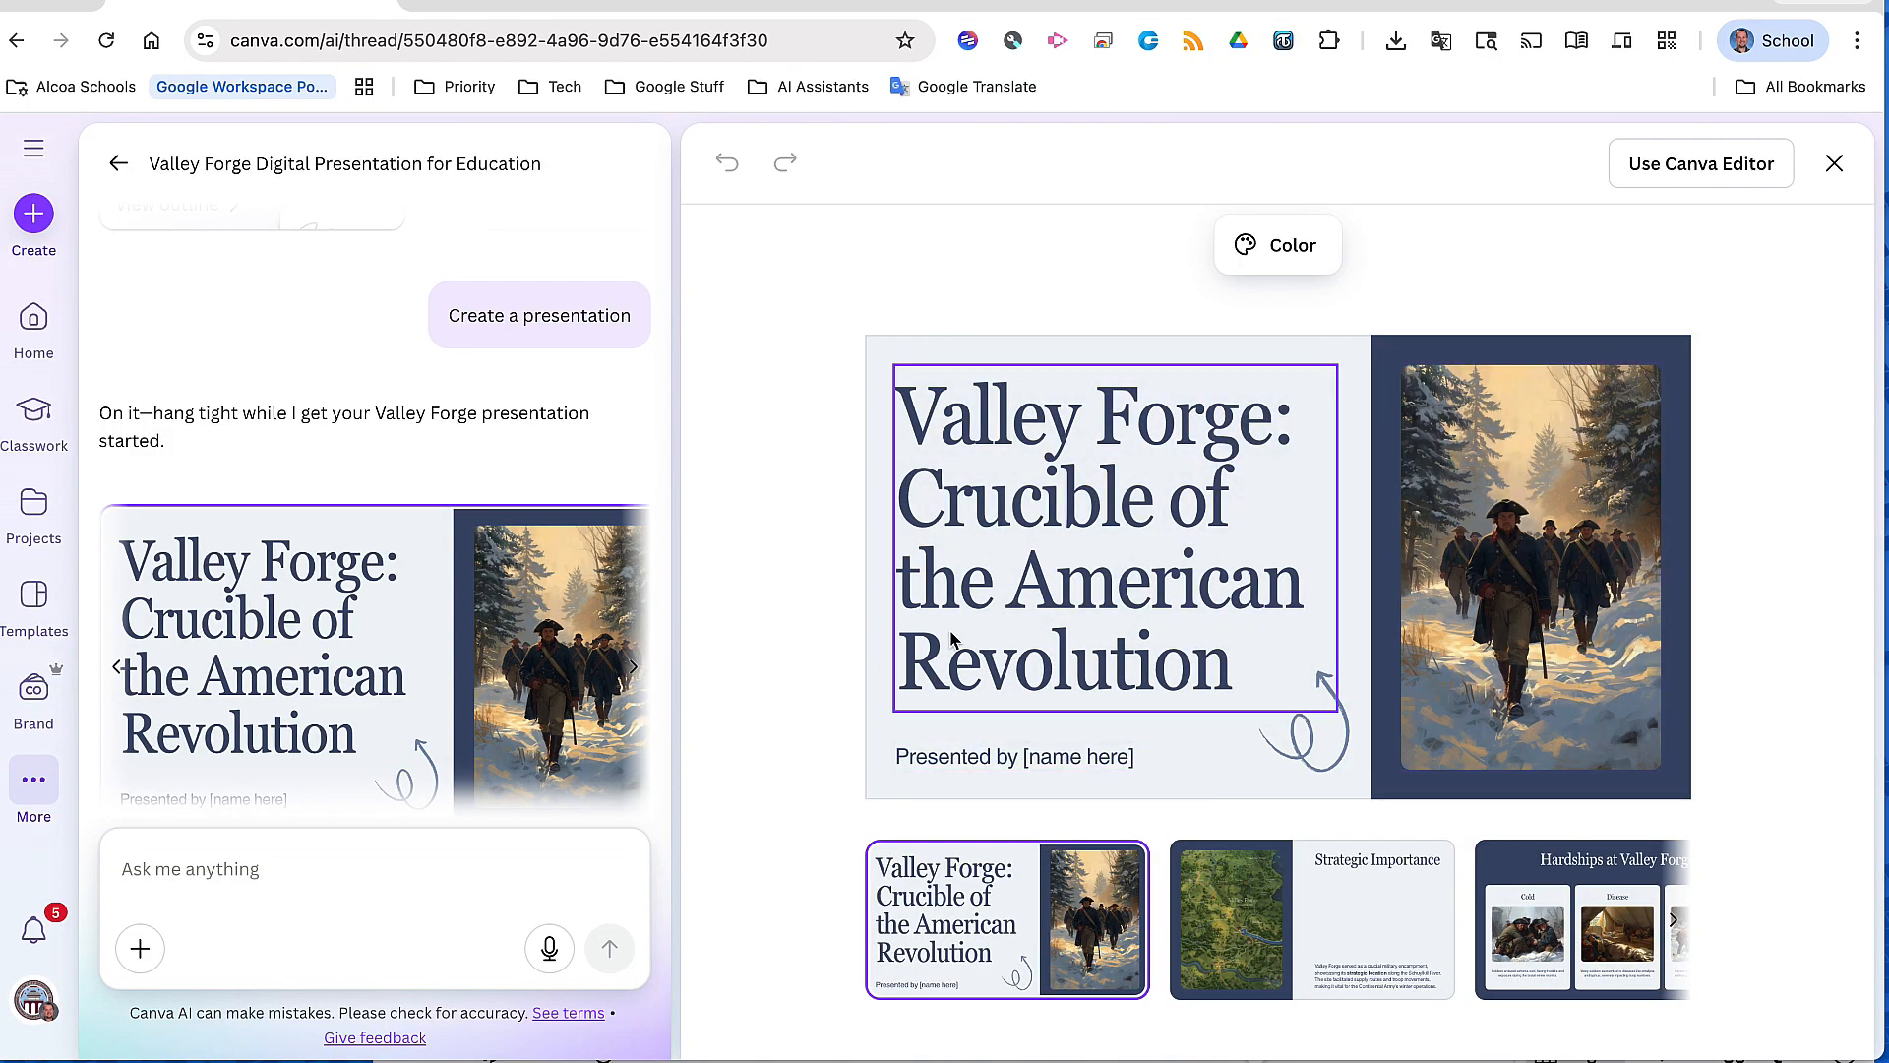
click(1708, 169)
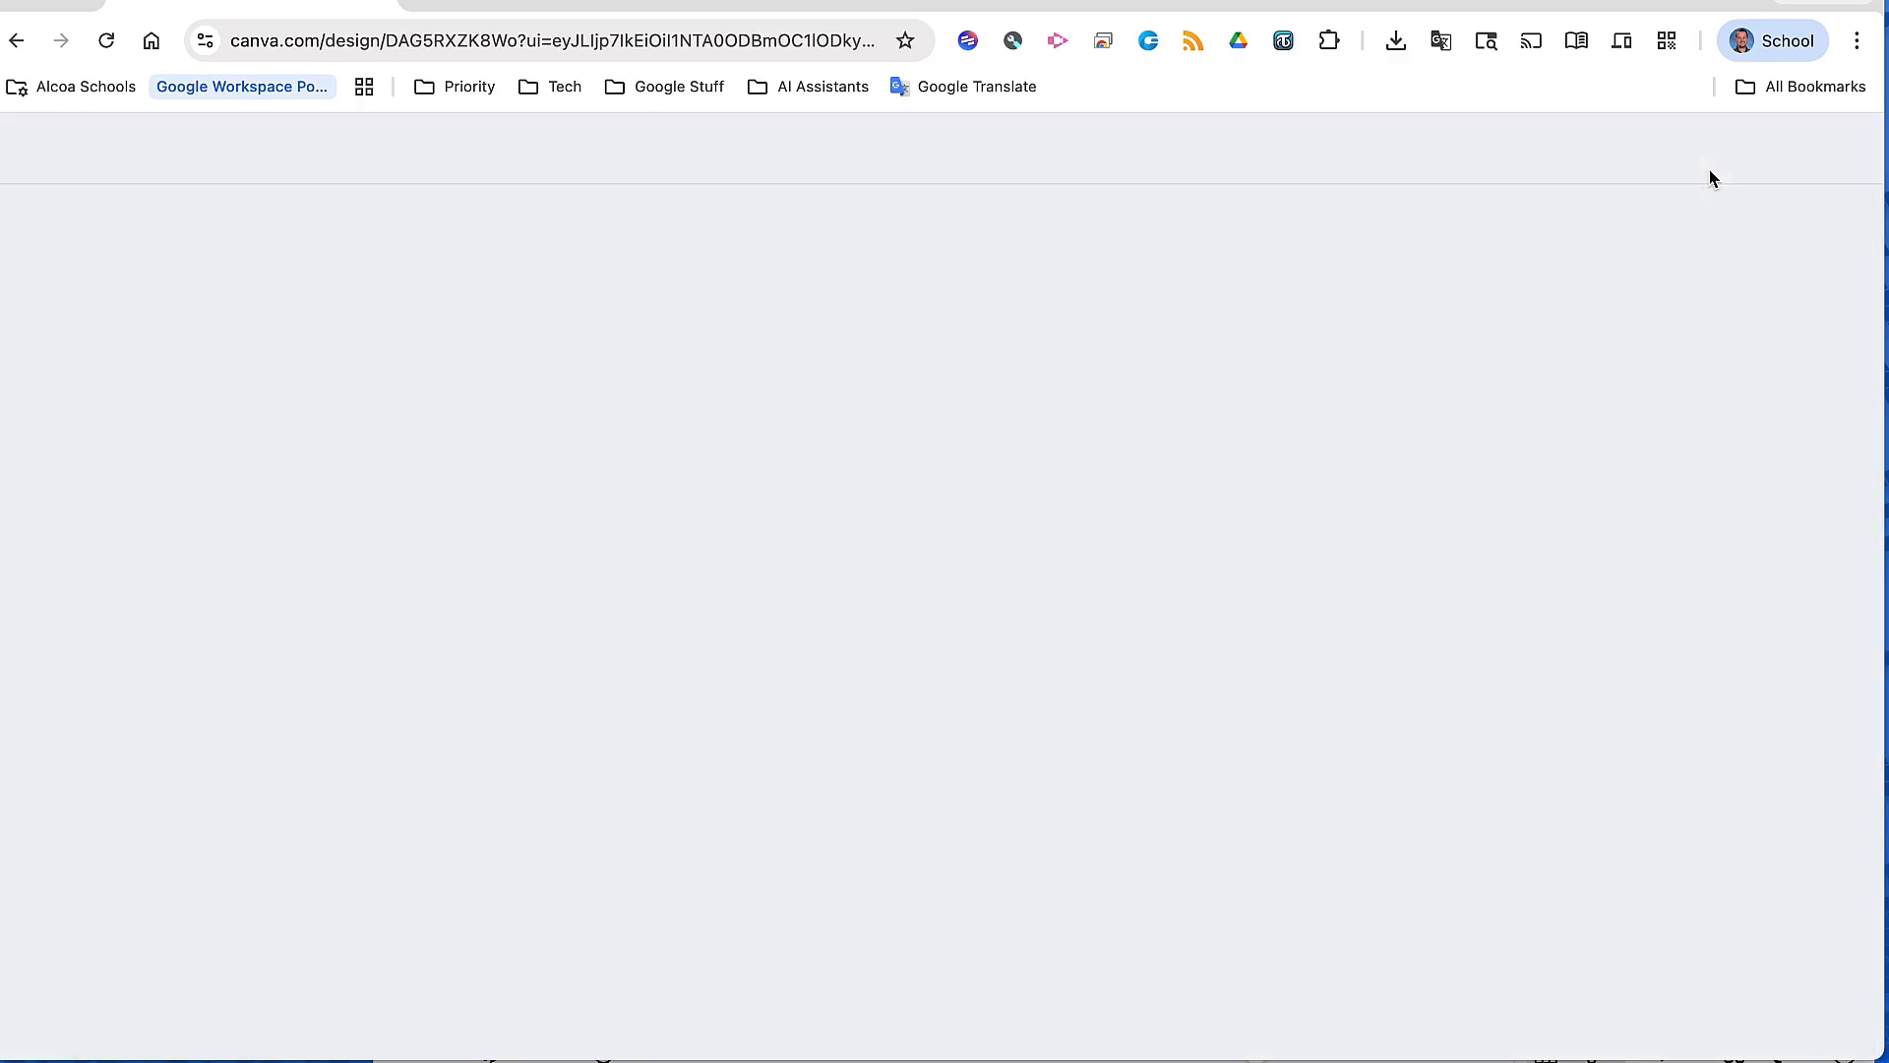
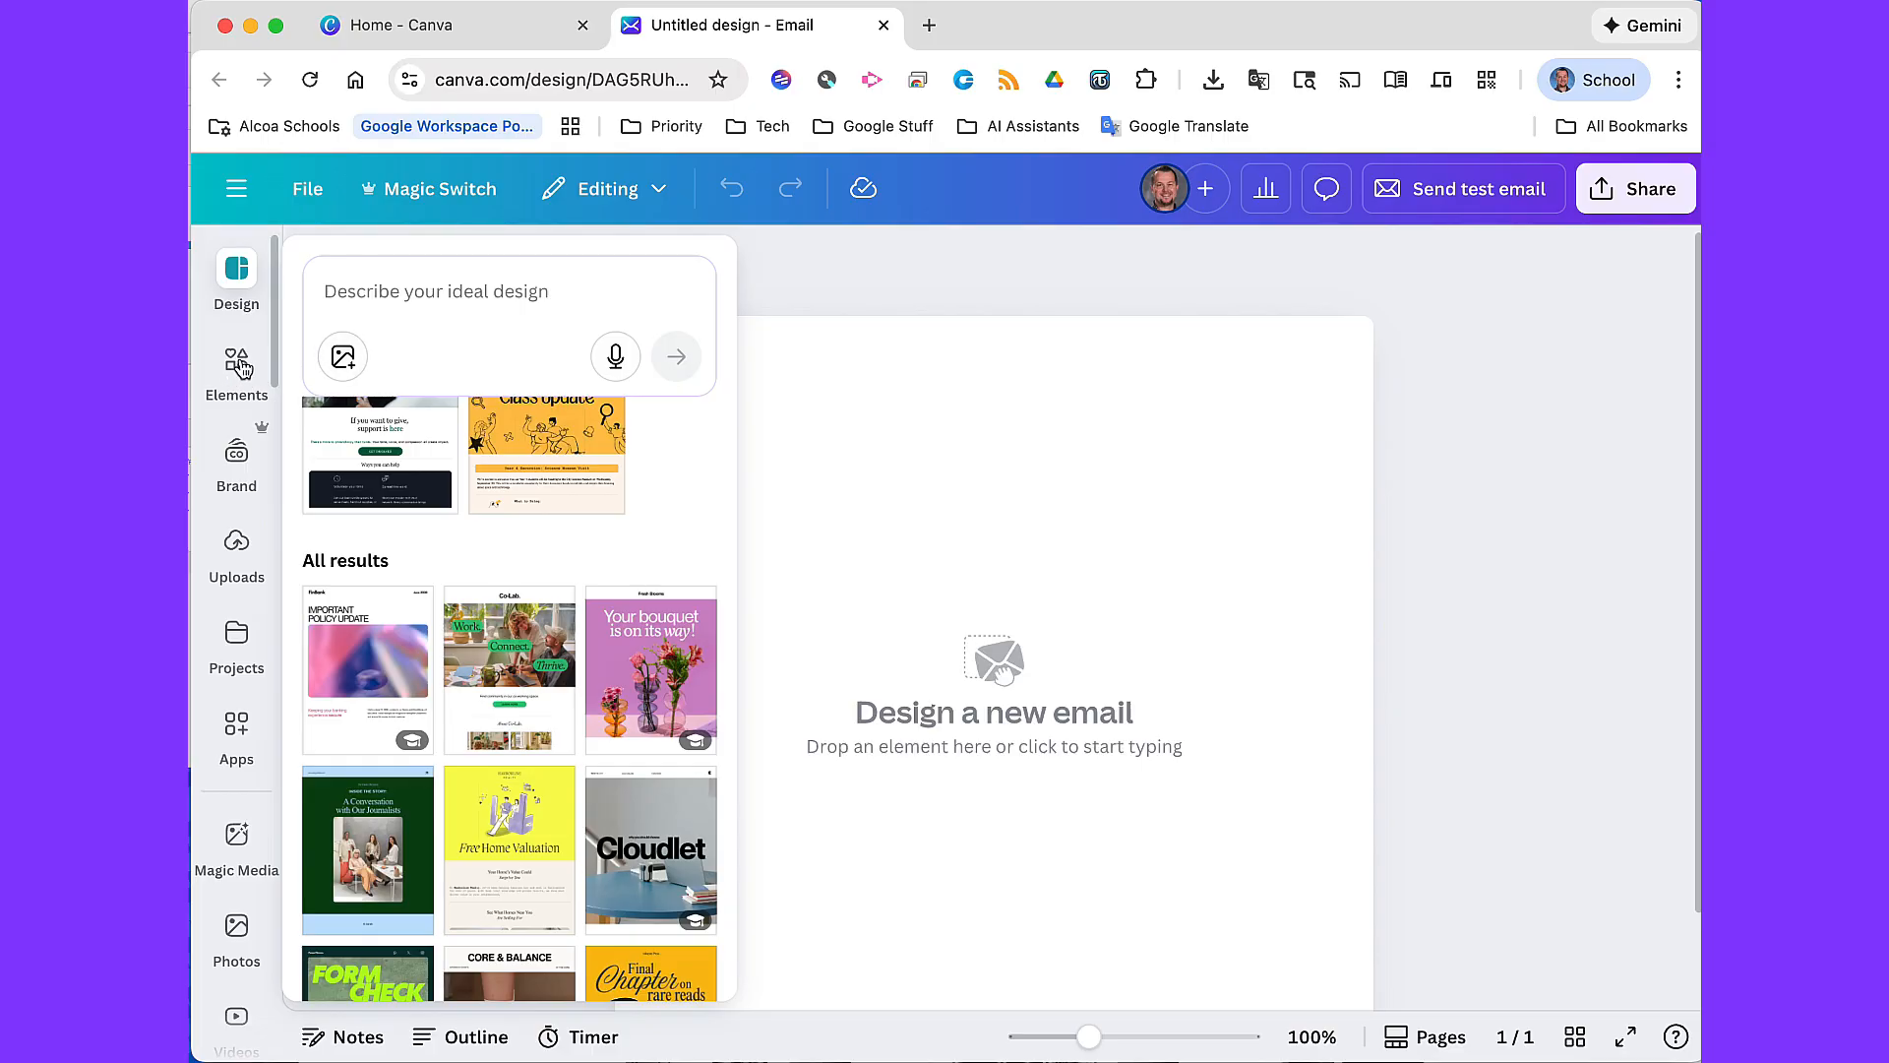
Insert the dark blue header with the company logo and three social icons from the Headers elements
click(242, 366)
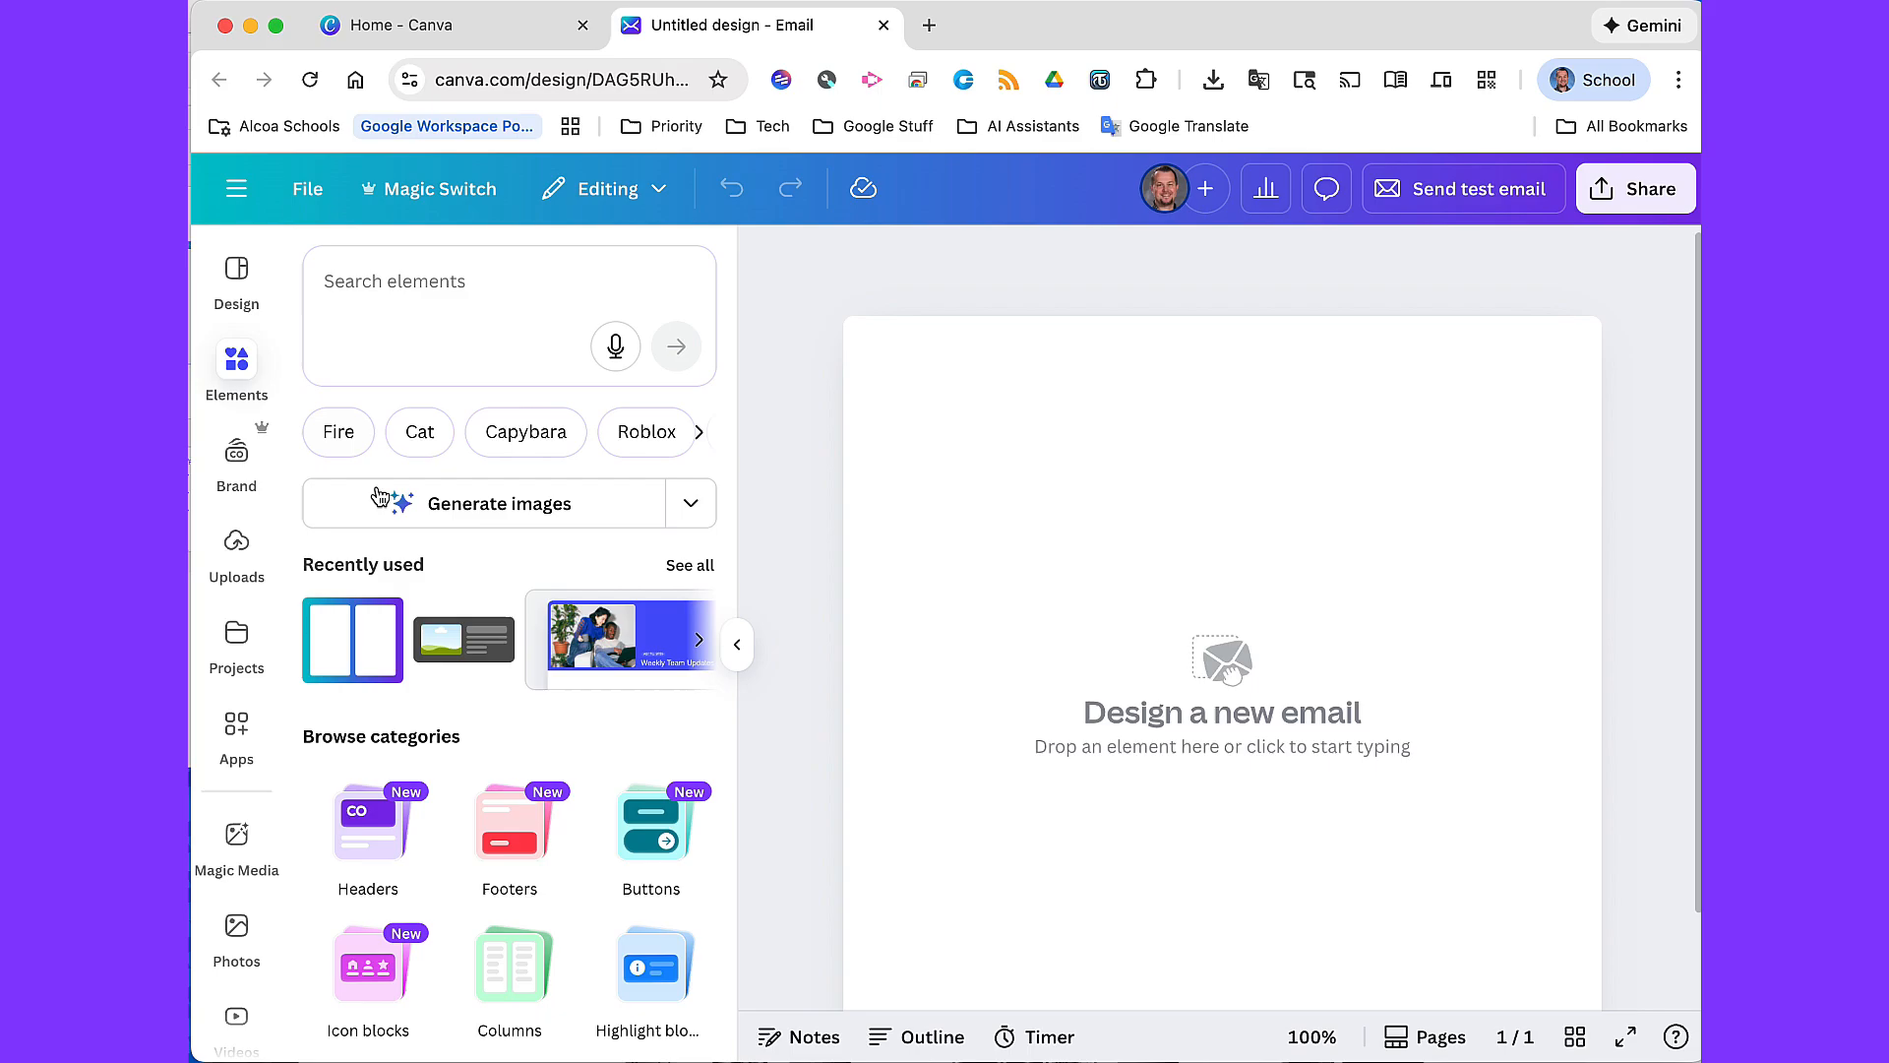
scroll(411, 681, down, 3)
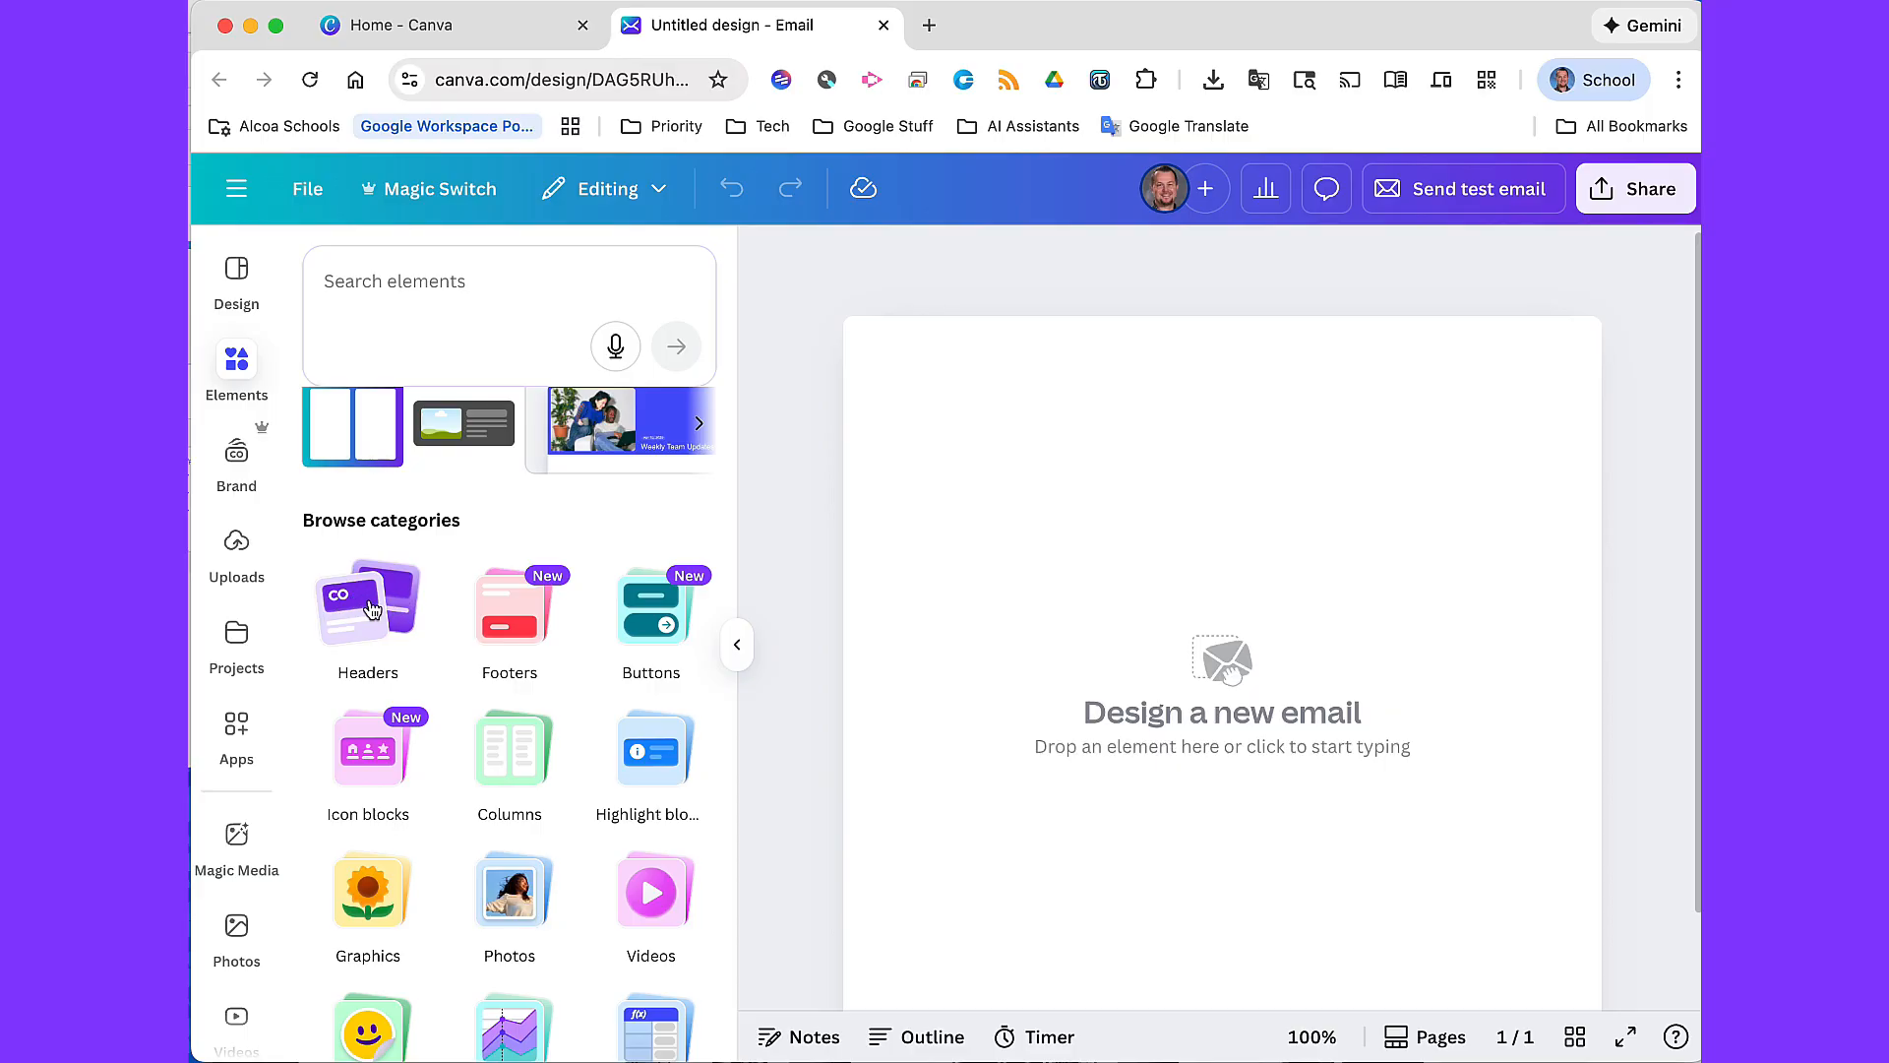
click(372, 612)
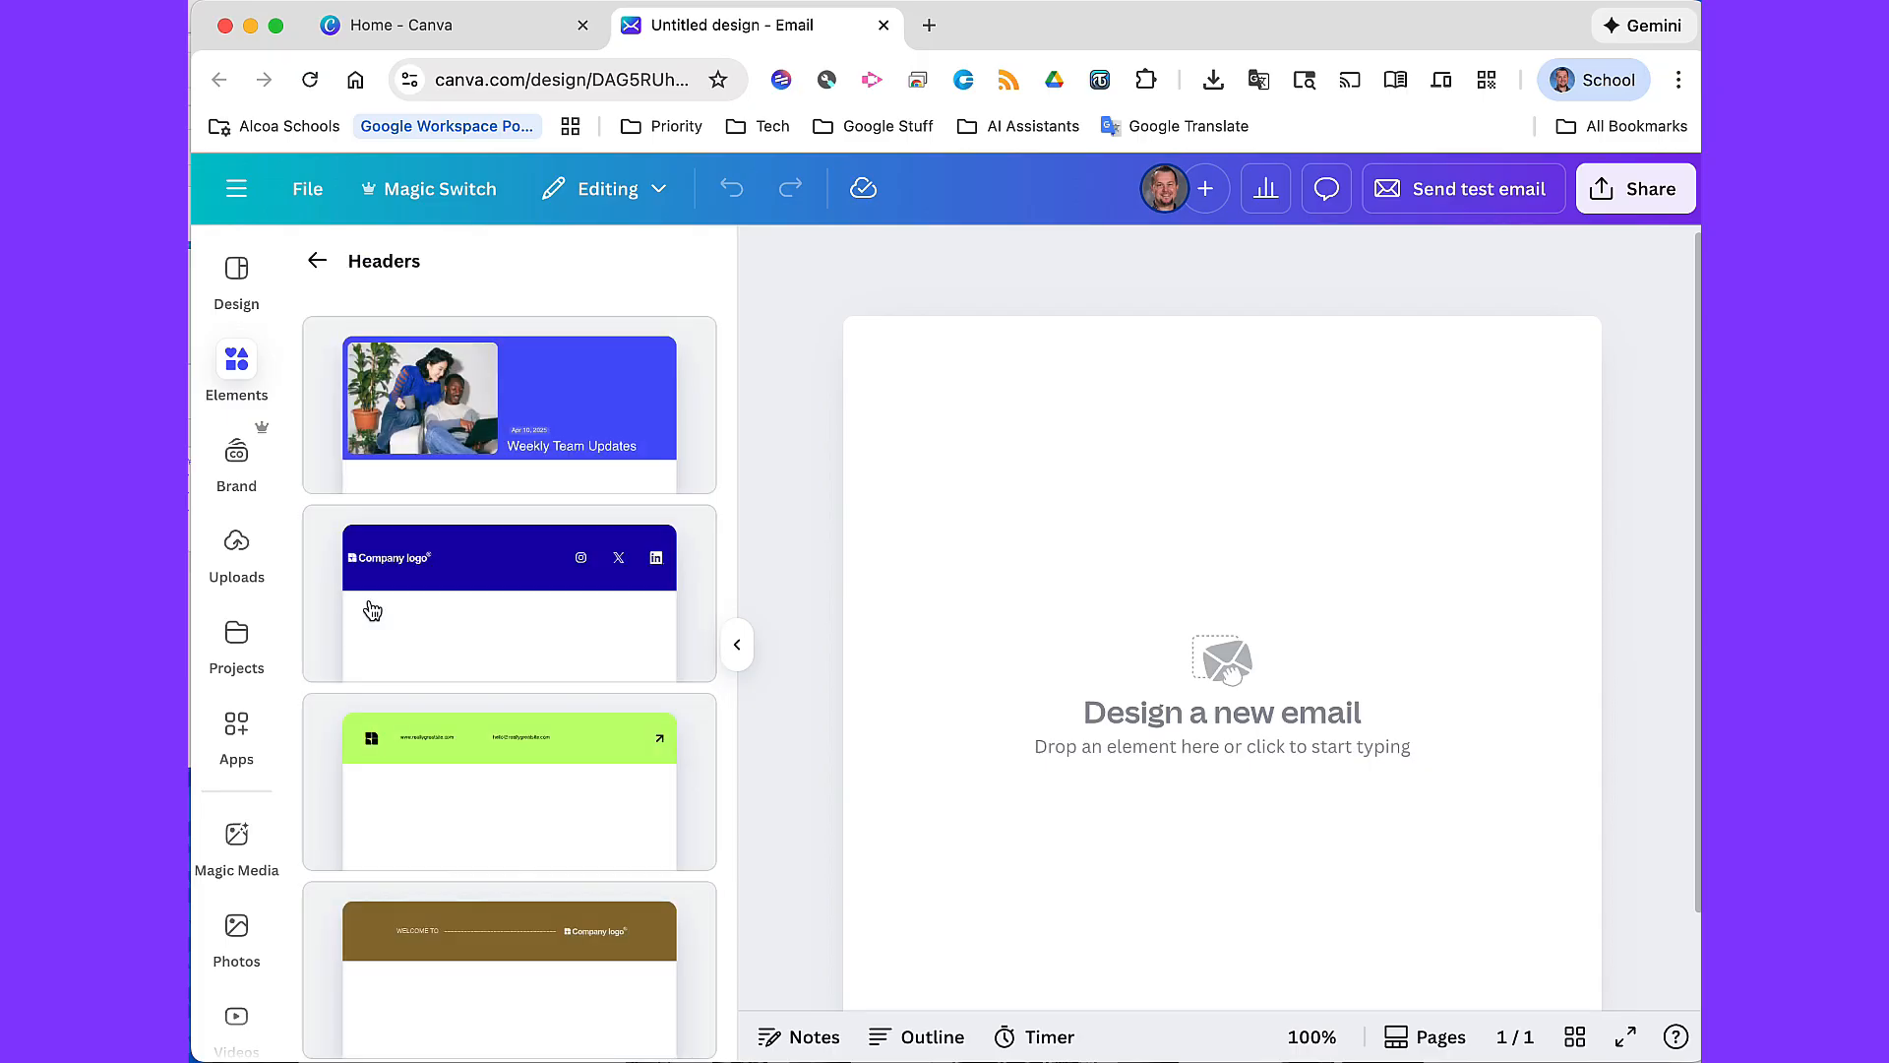
scroll(512, 624, down, 5)
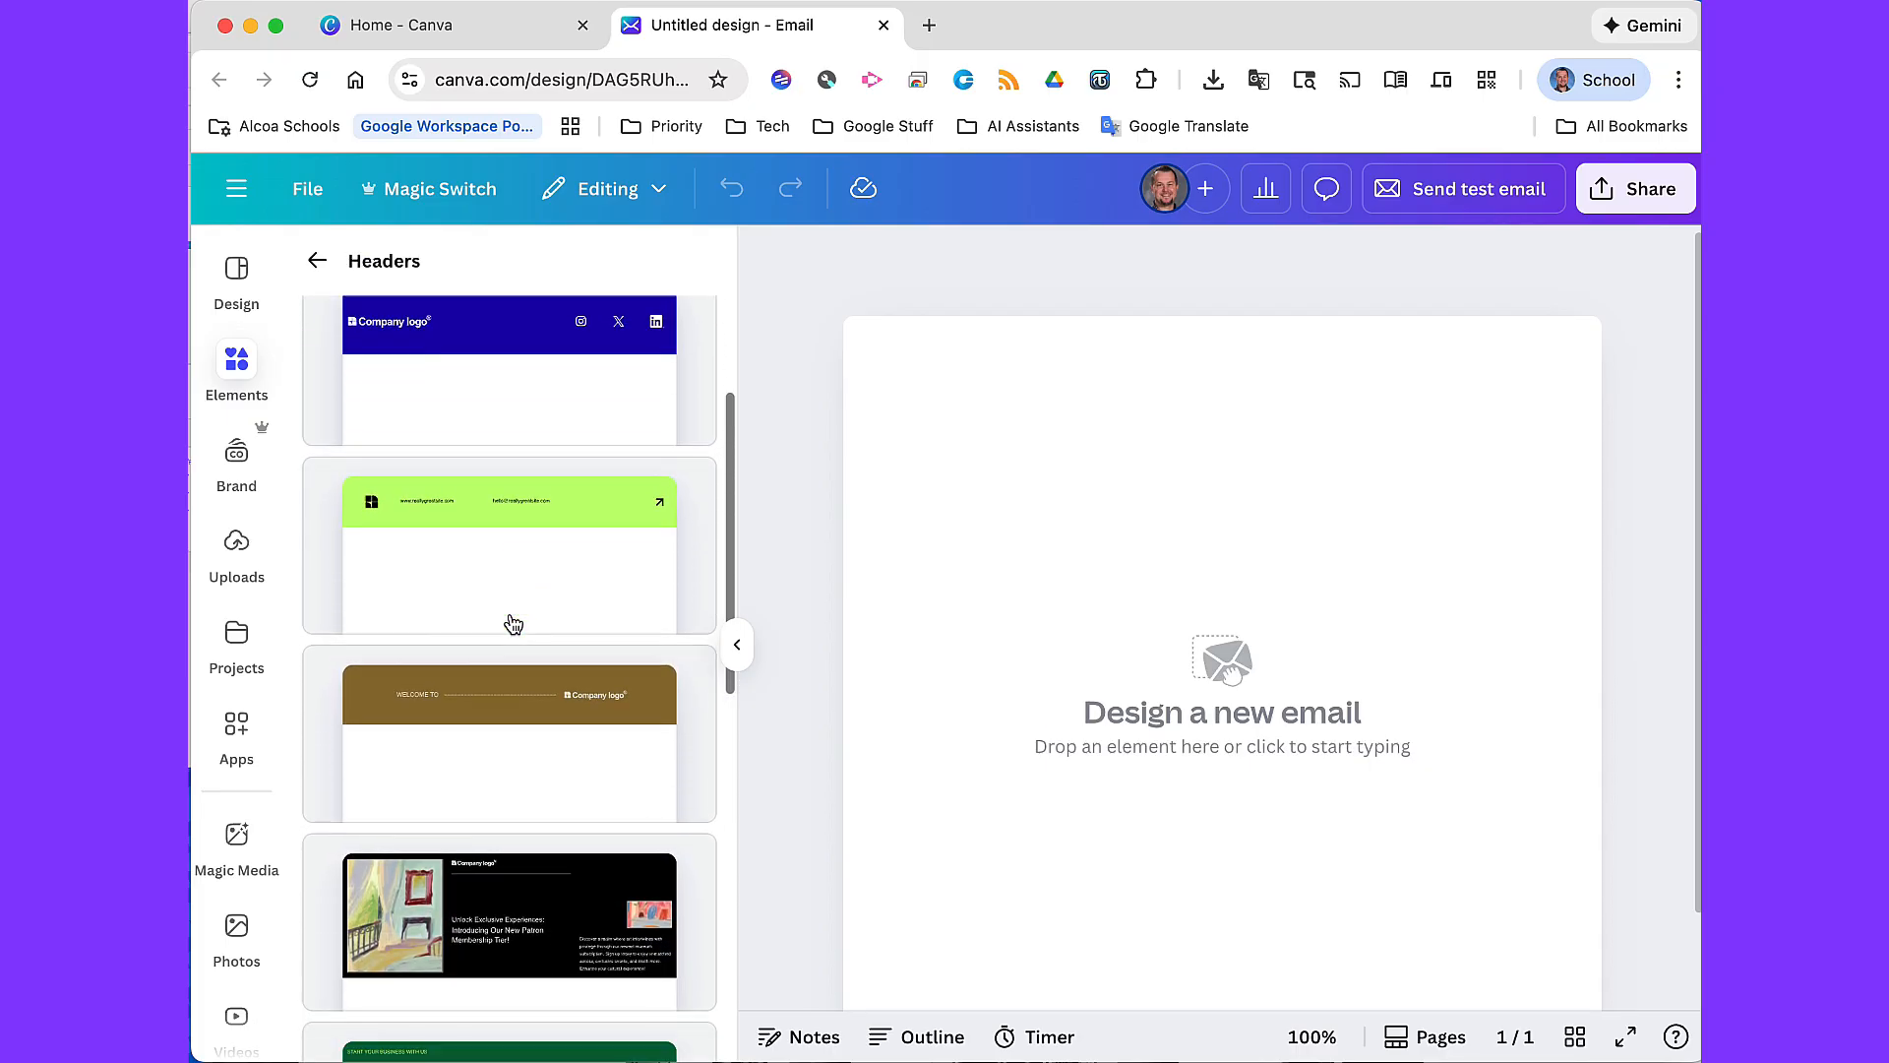
scroll(513, 624, down, 3)
scroll(511, 624, up, 6)
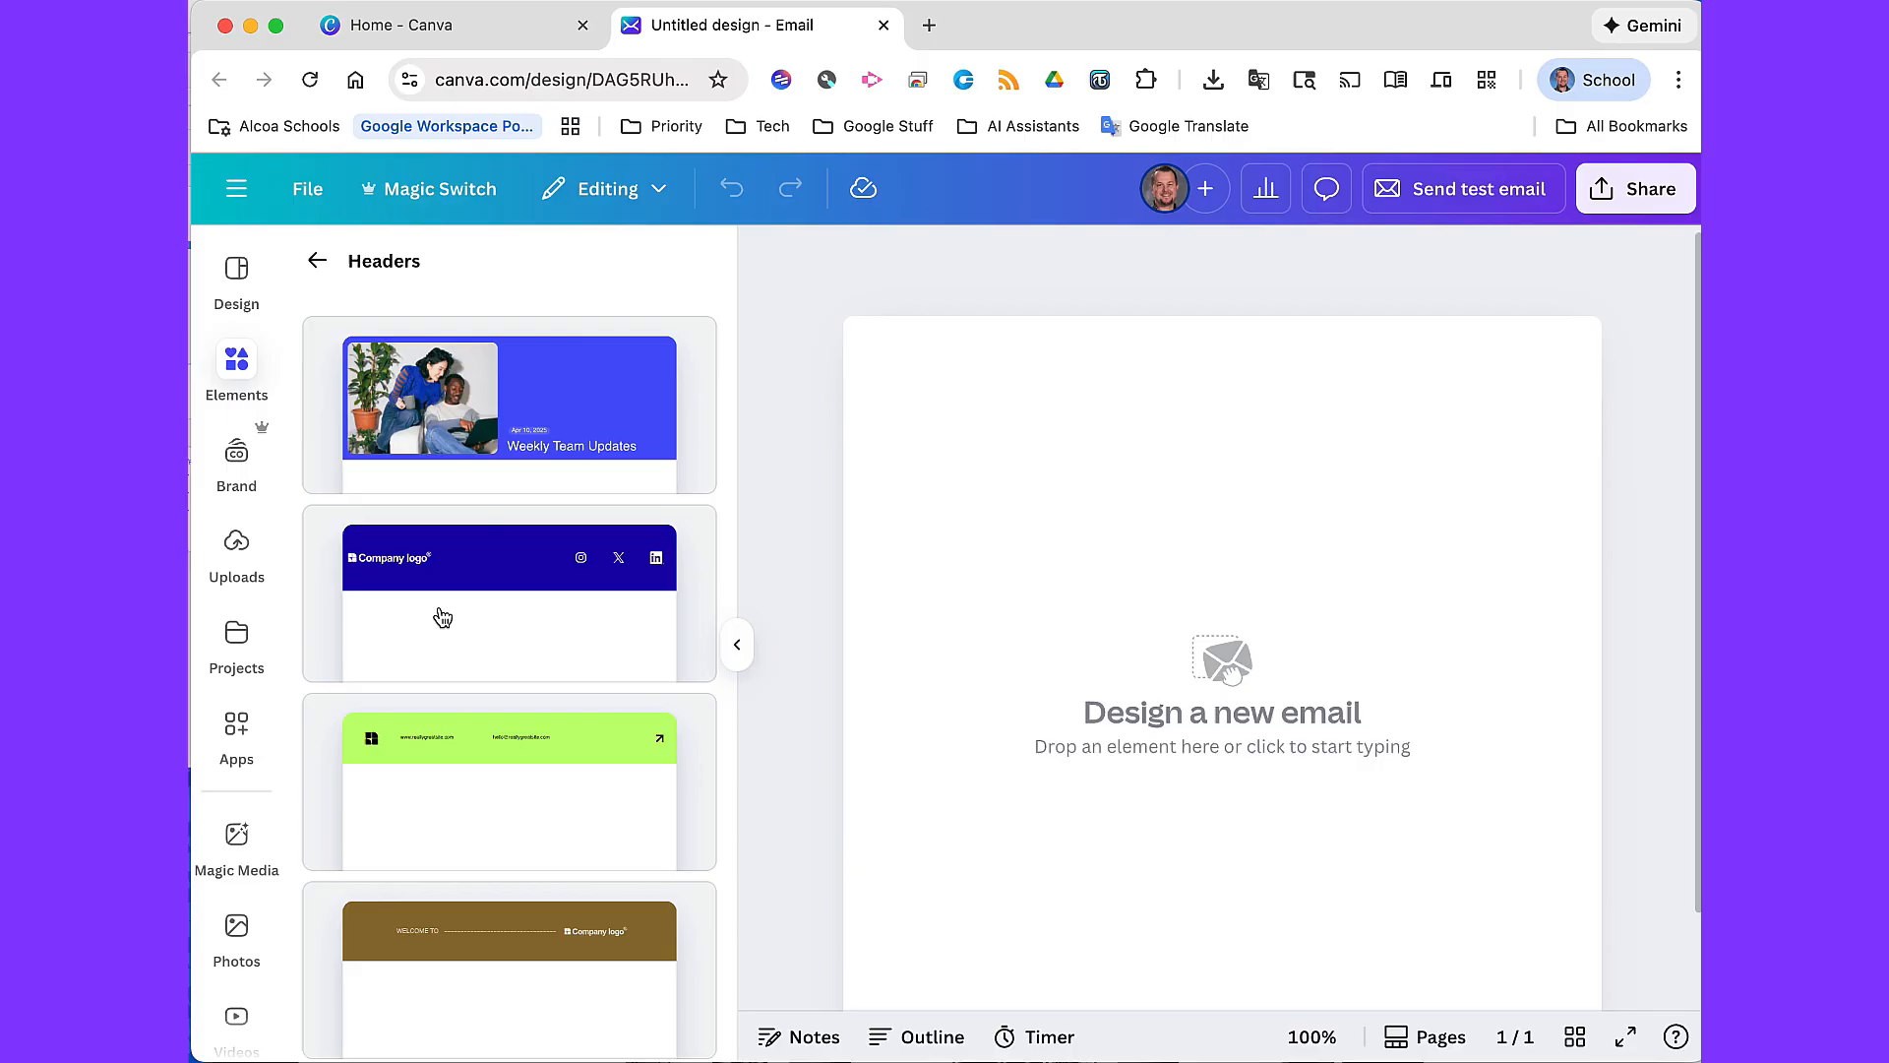
click(442, 617)
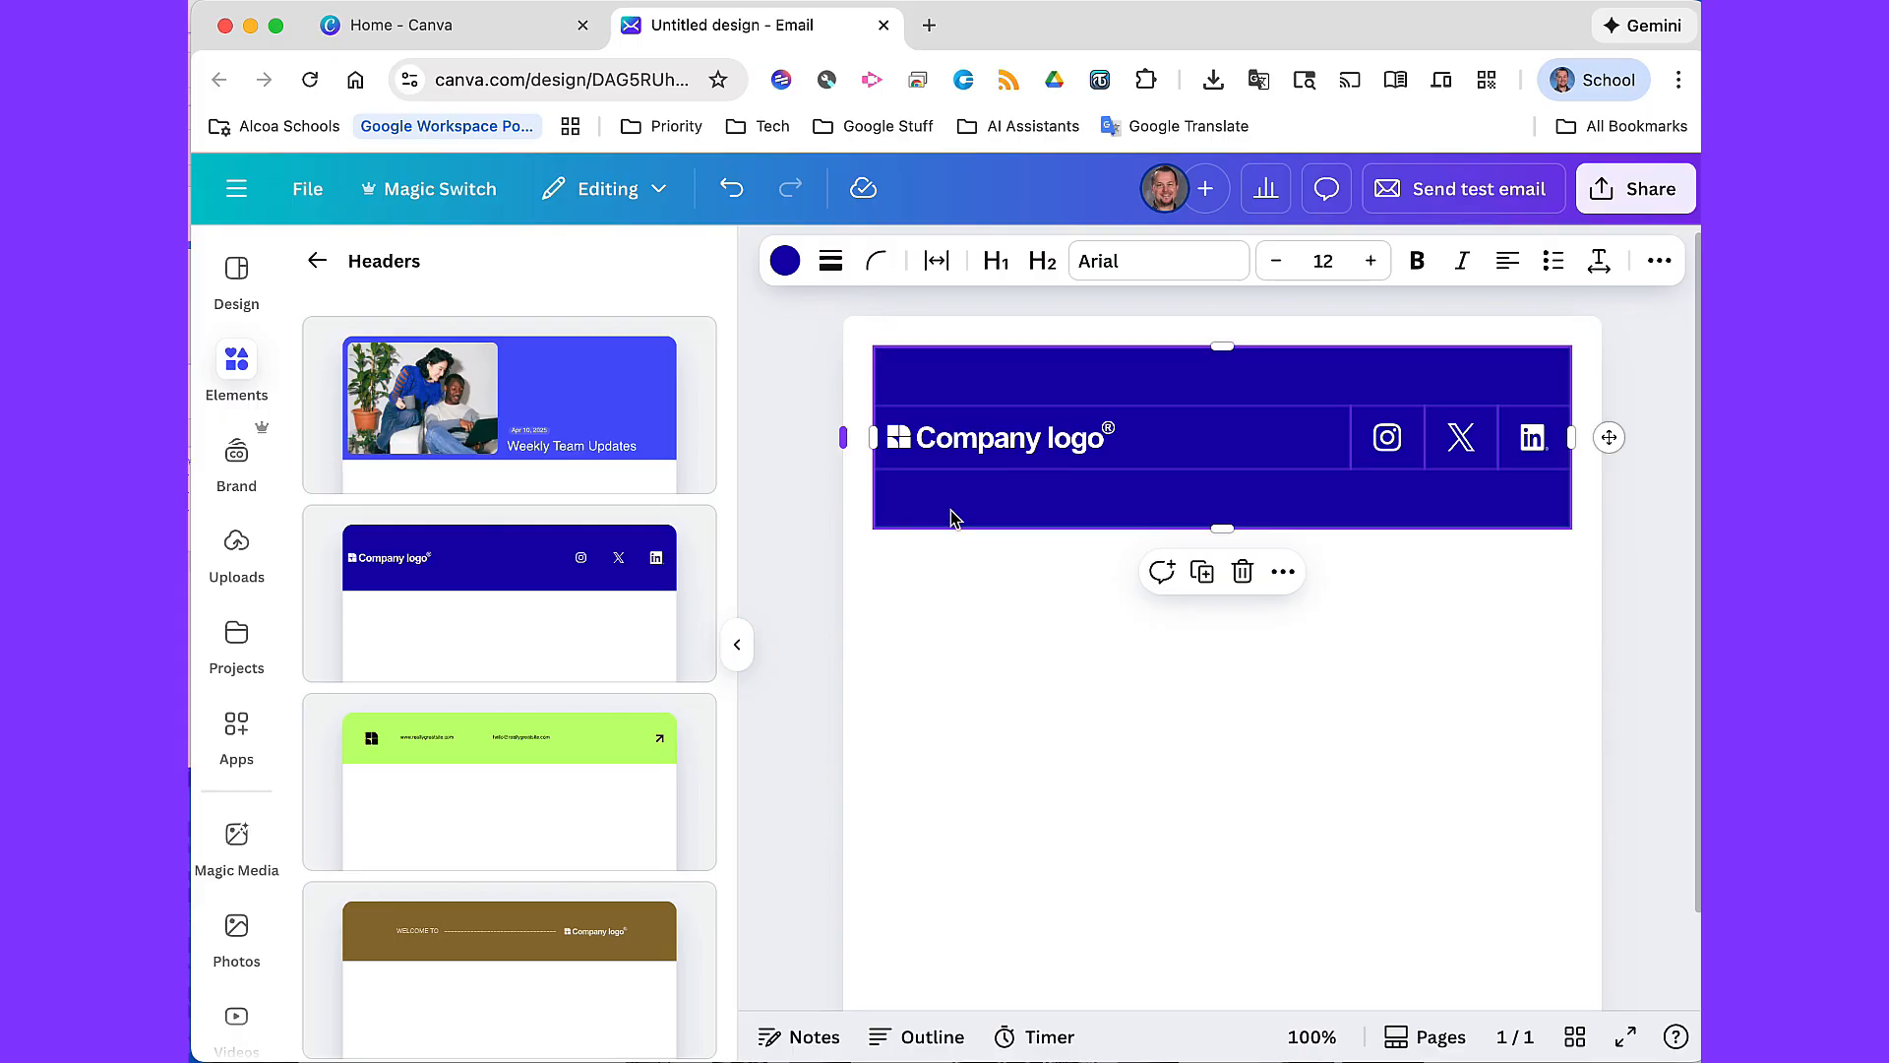
Recolour the header's background with the maroon Alcoa City Schools brand colour and place the text cursor below it
click(786, 264)
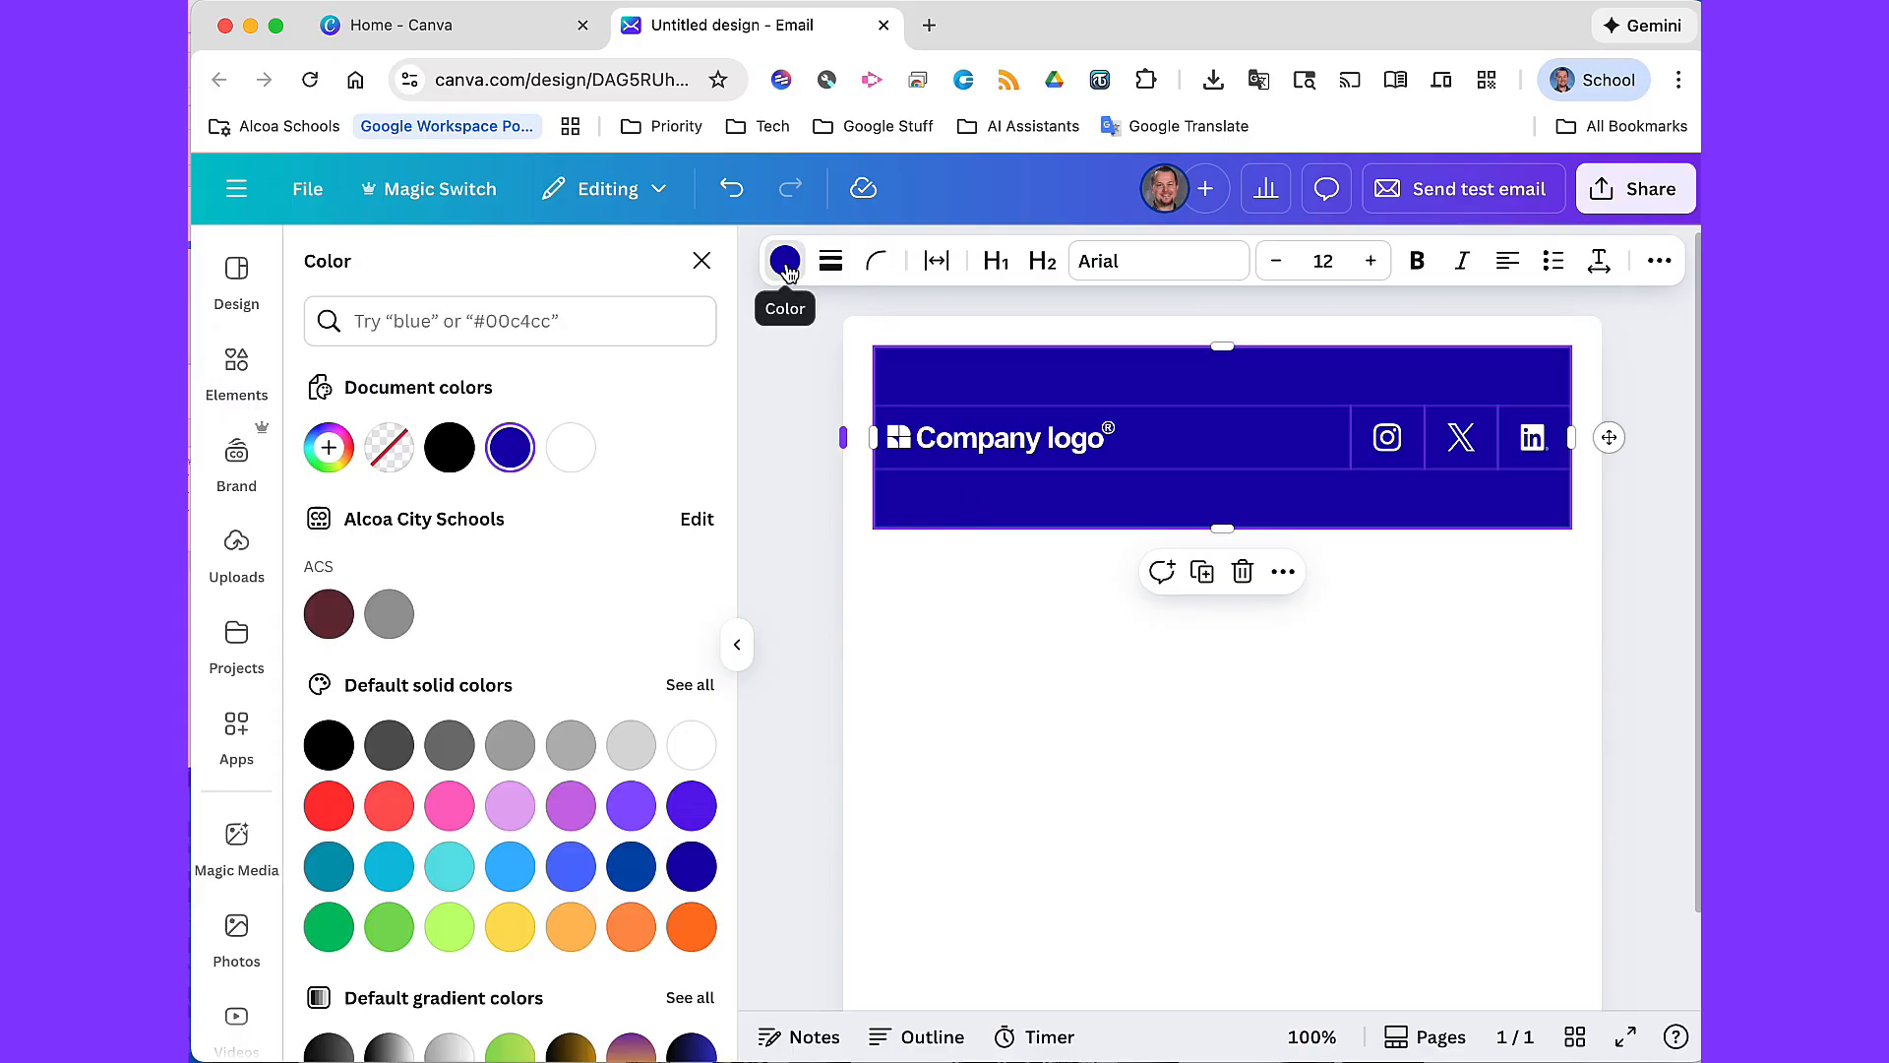
click(329, 615)
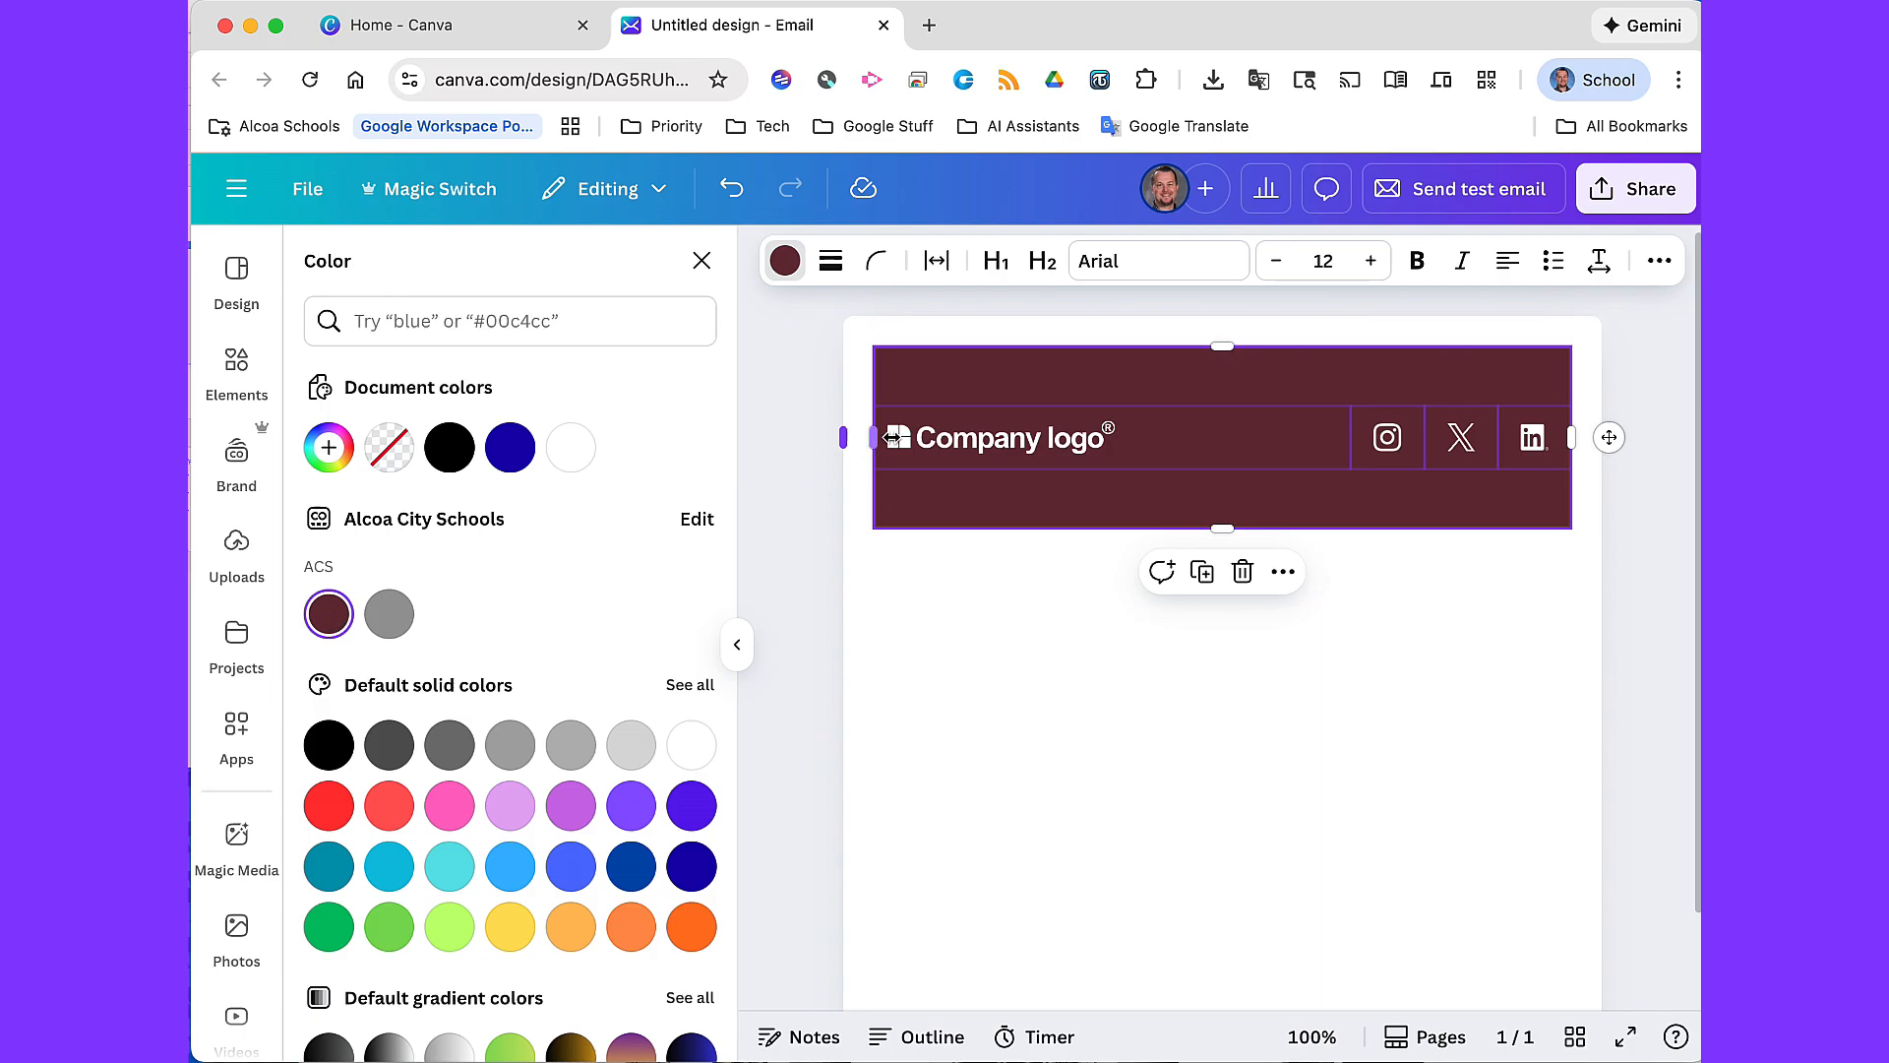
click(1024, 439)
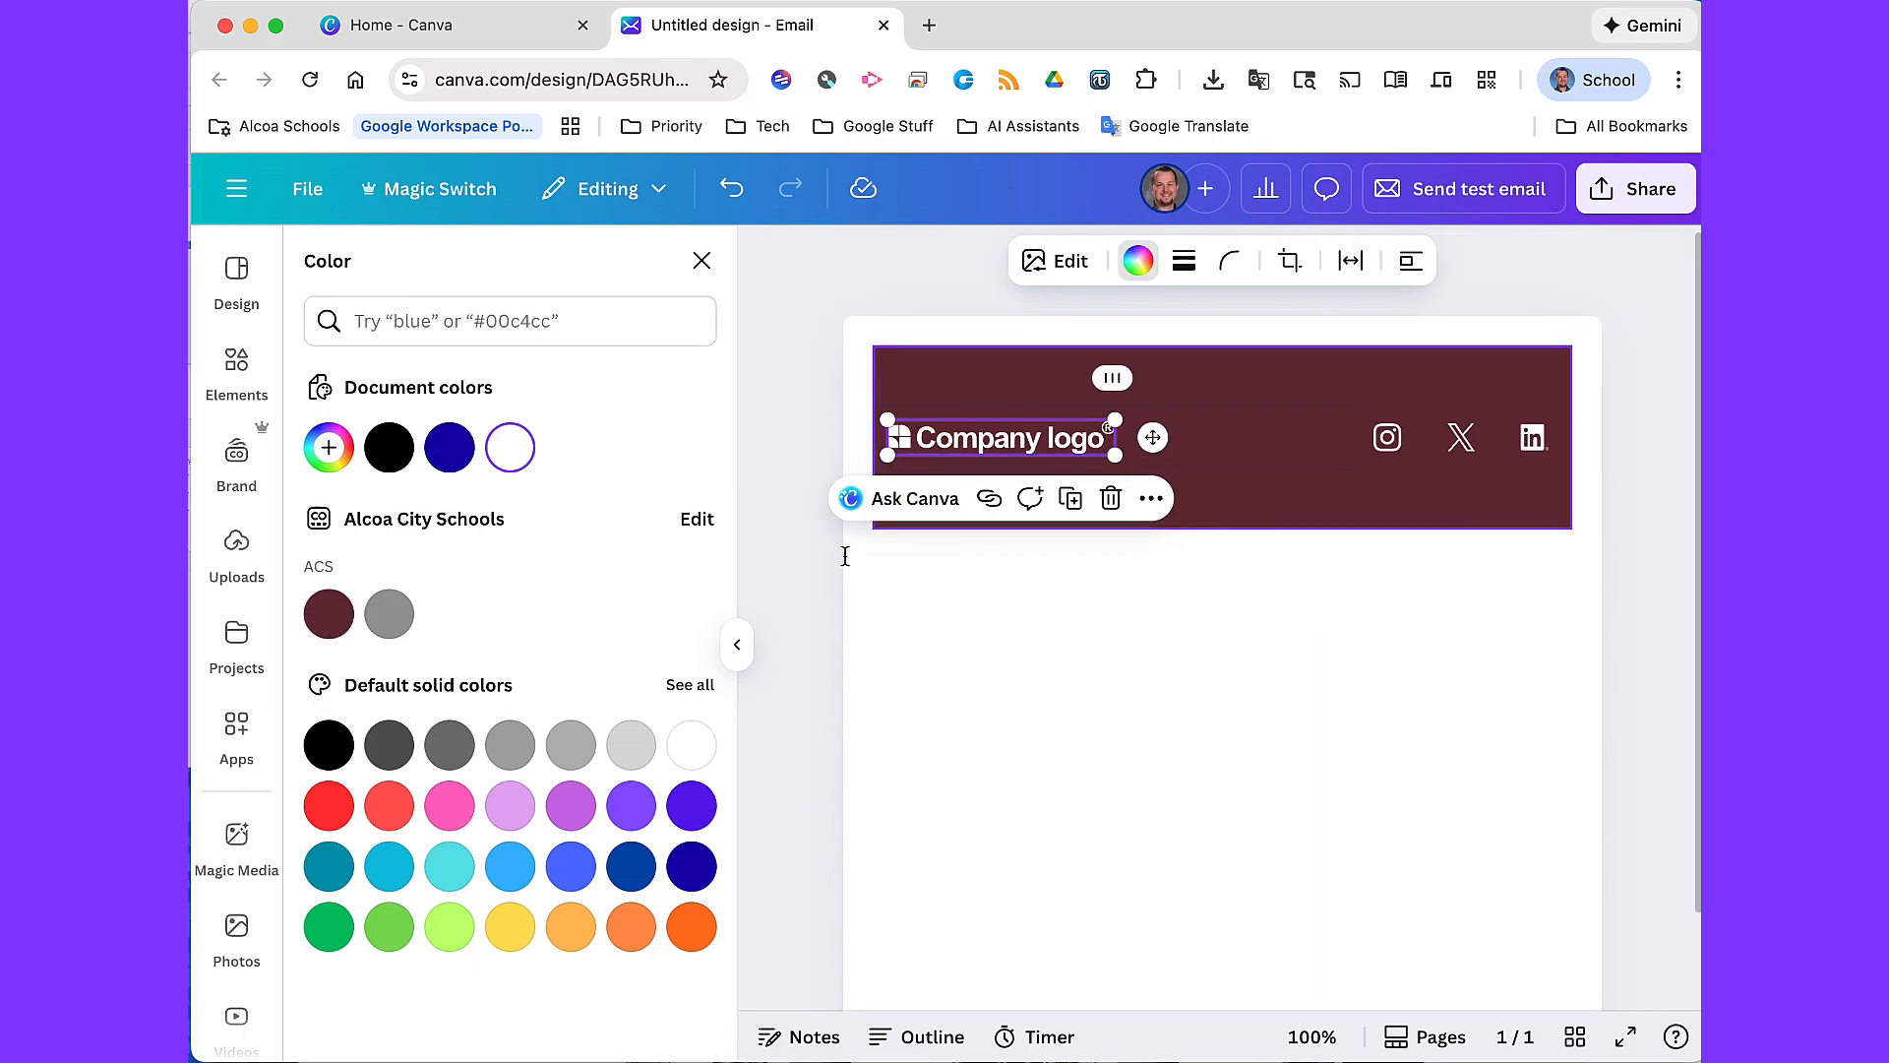
click(1056, 611)
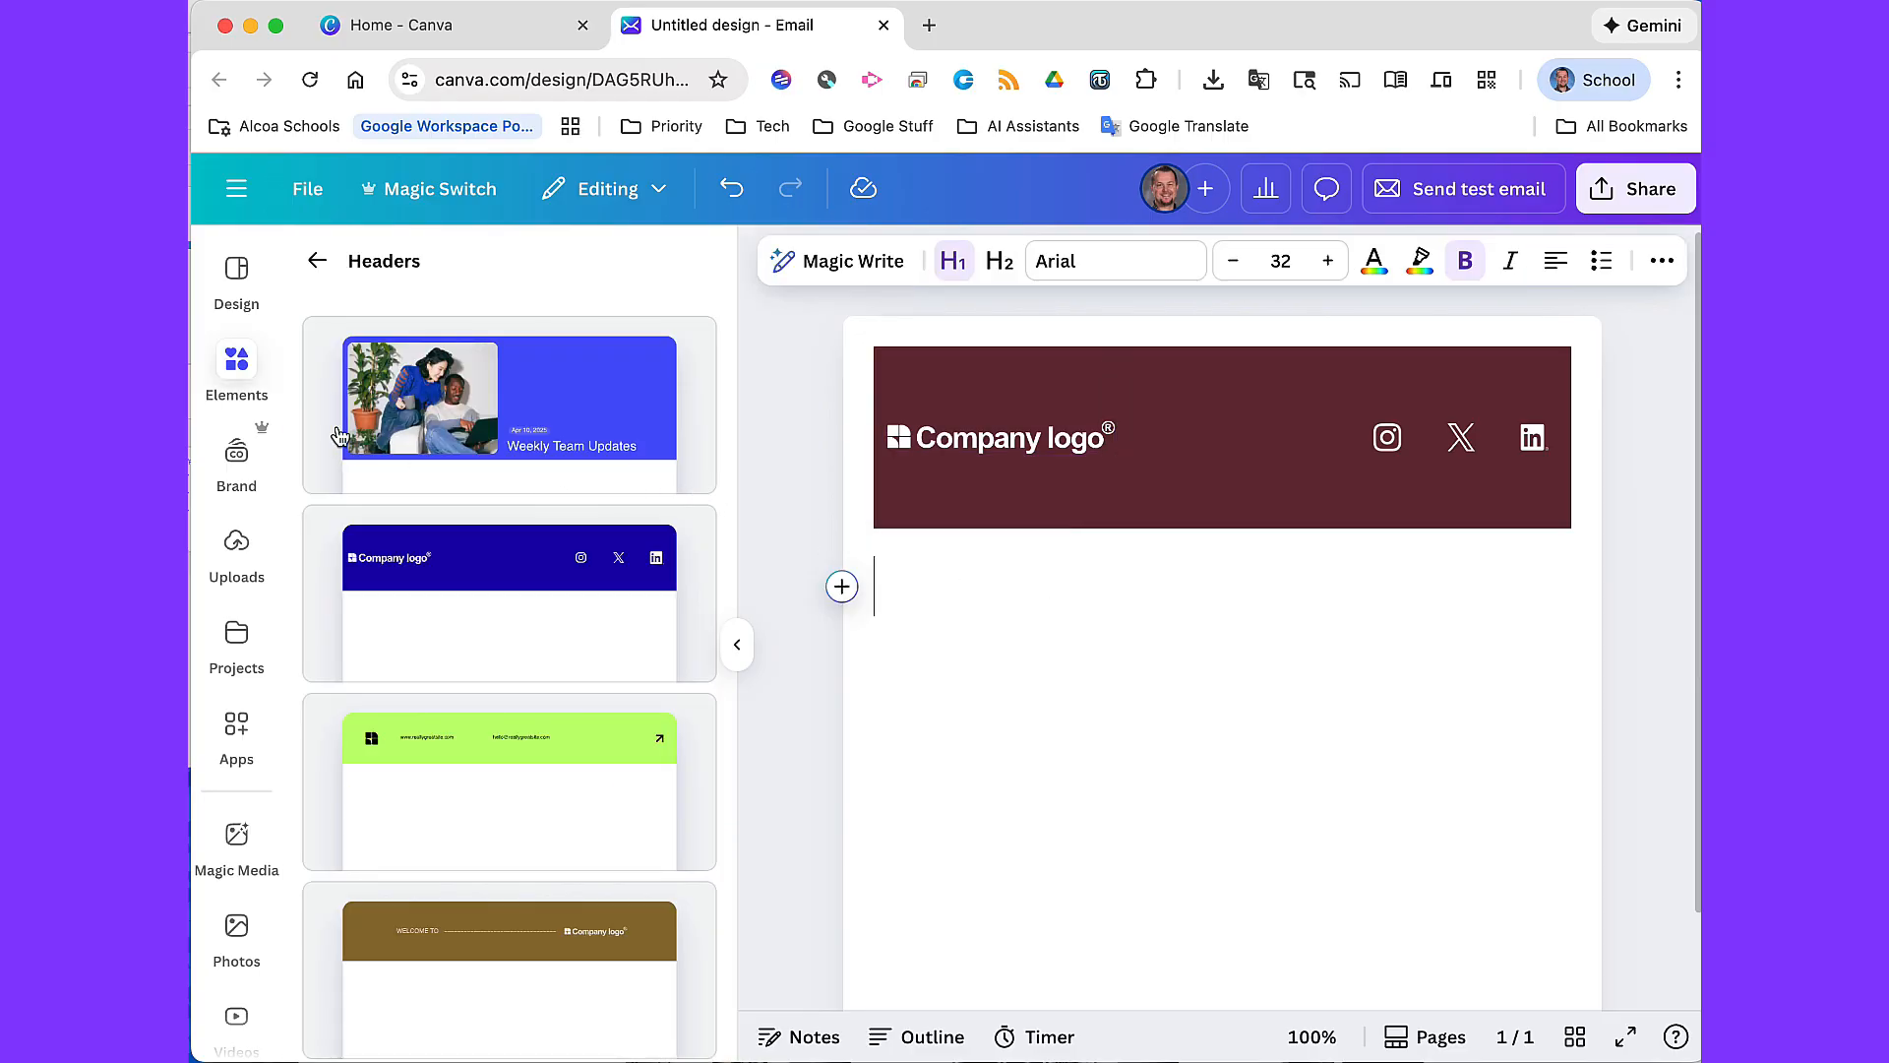
Browse the element categories offered for emails, from headers and footers down to charts, sheets and tables
click(228, 364)
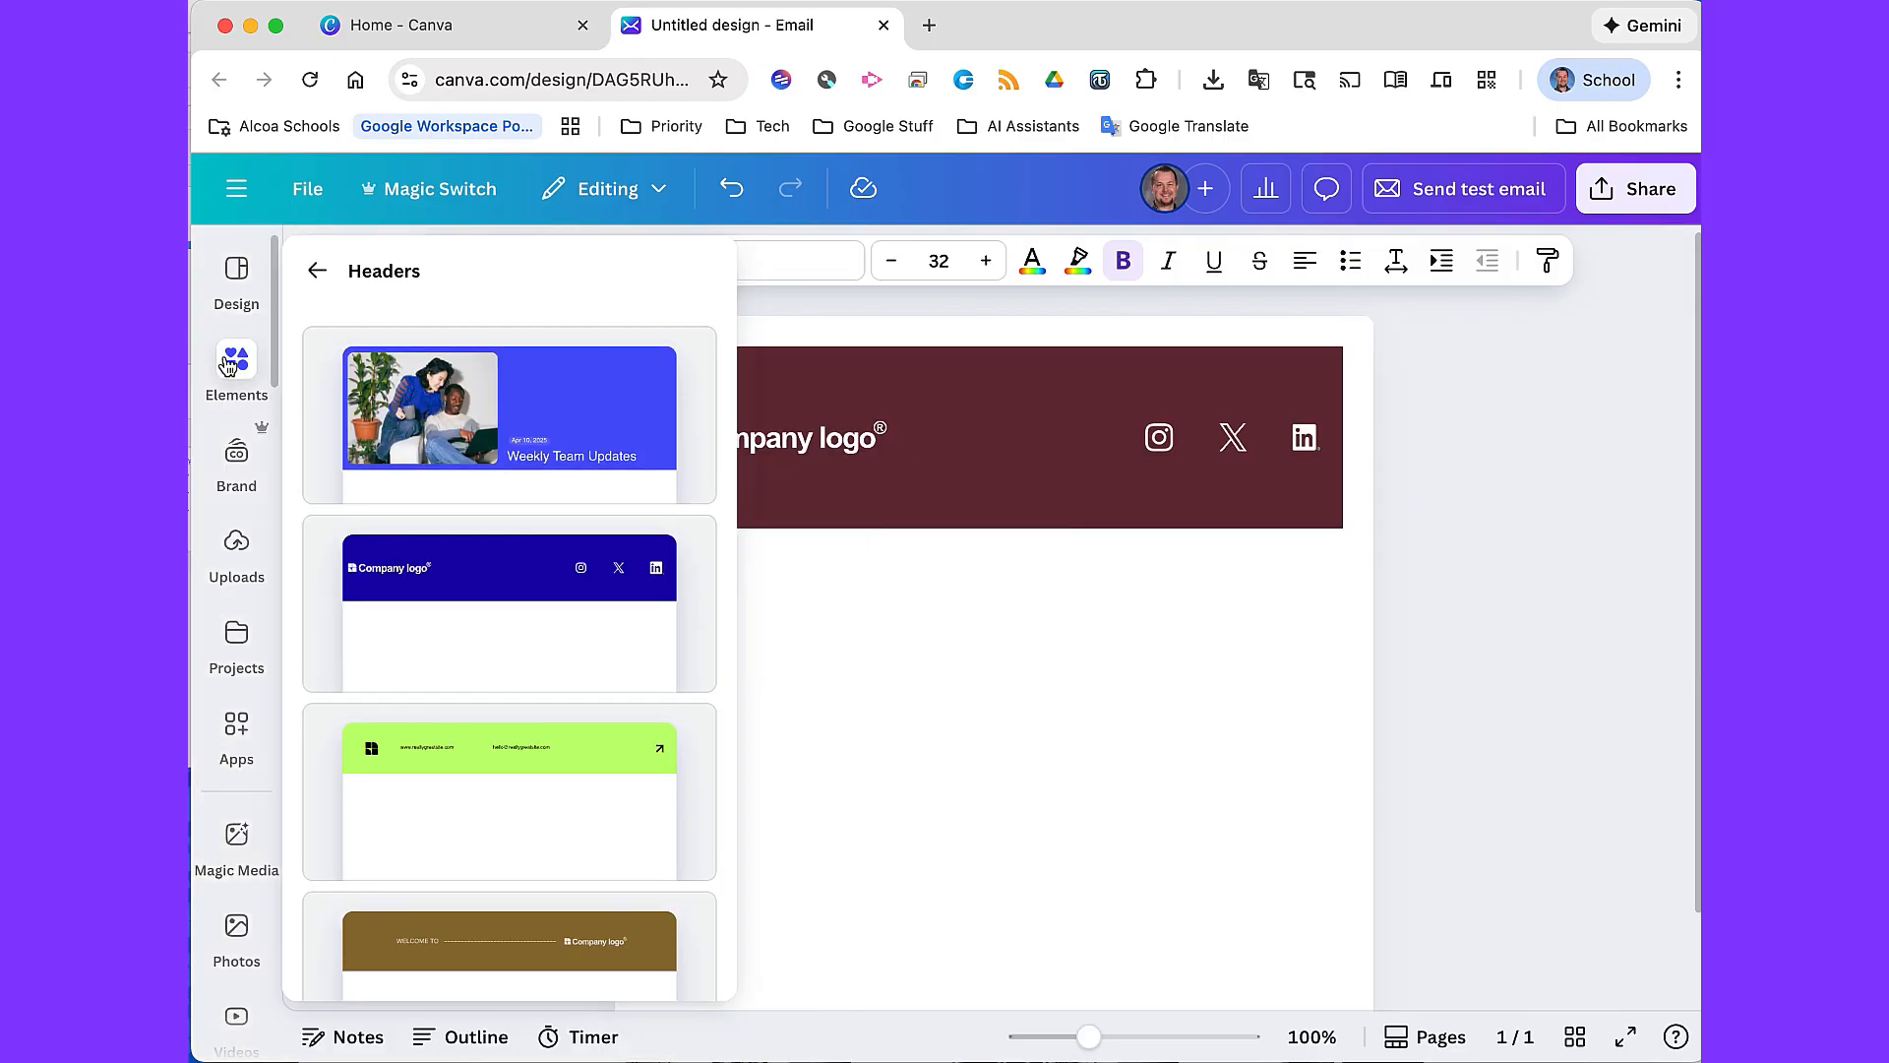
click(316, 272)
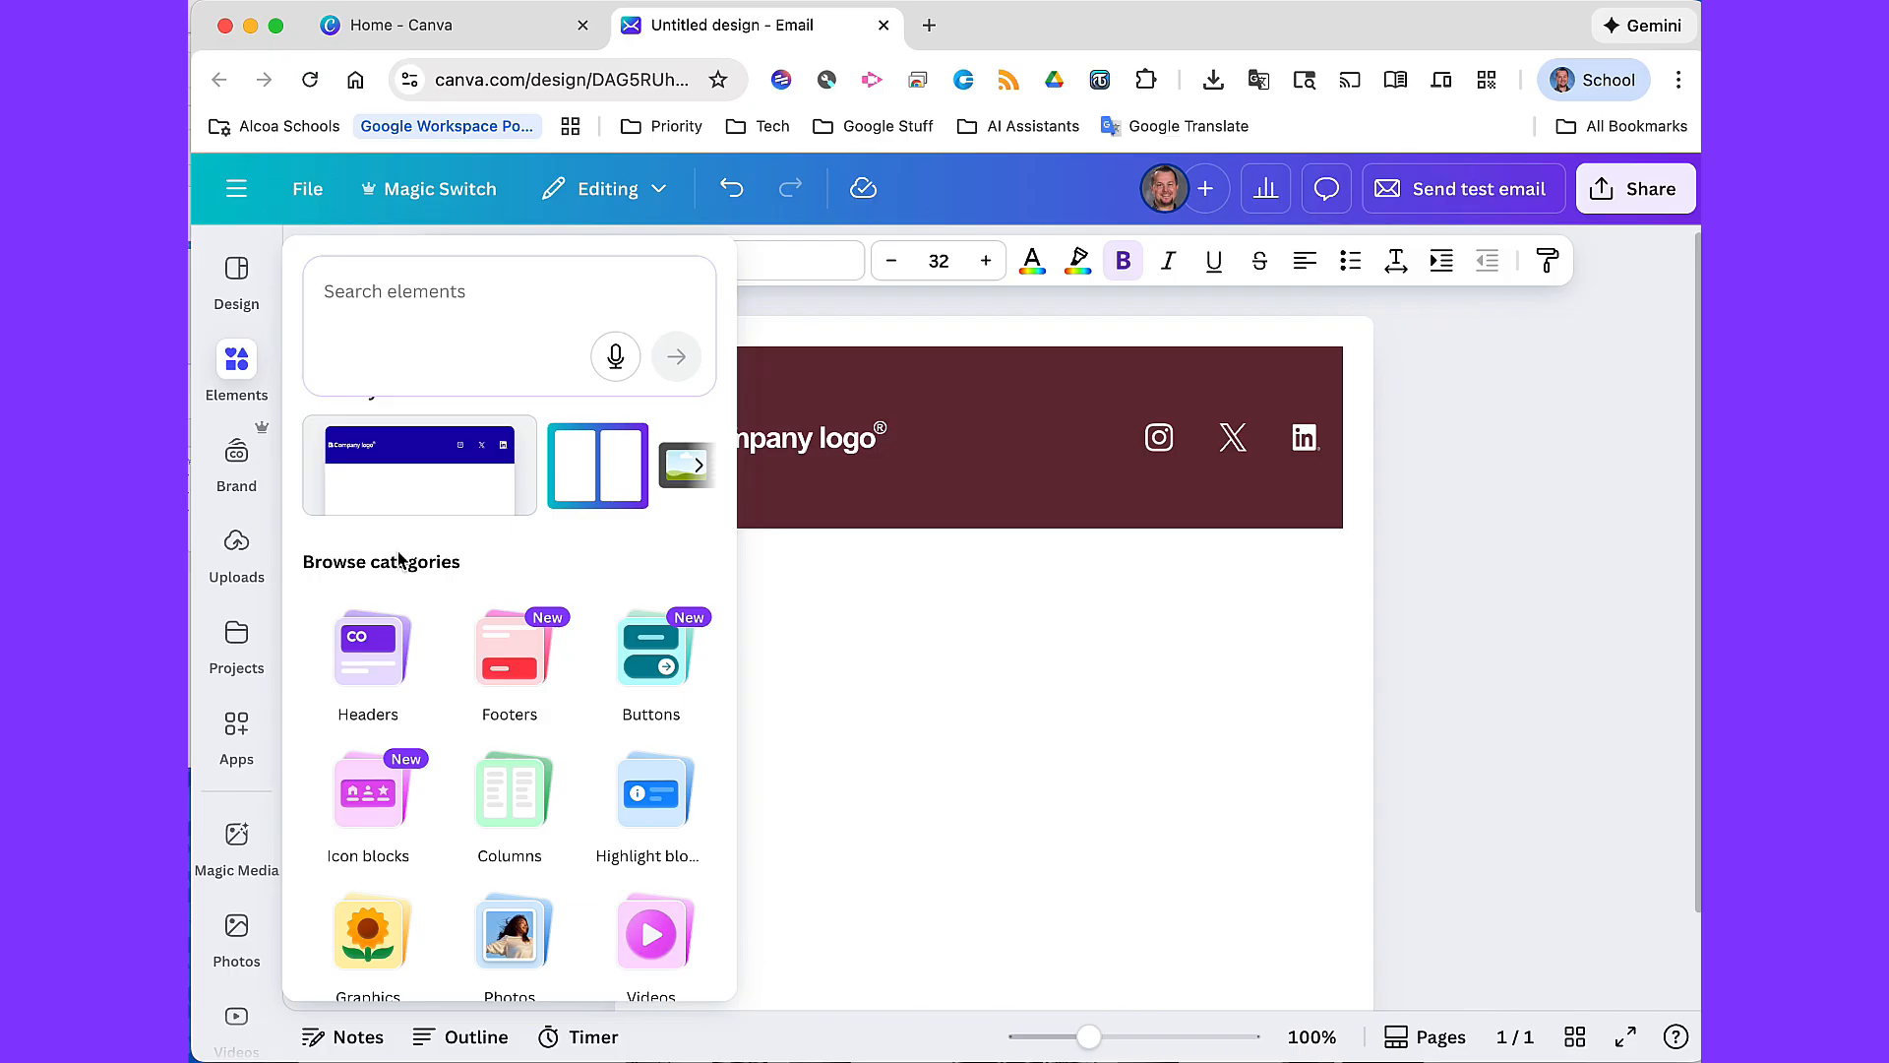
scroll(401, 590, down, 5)
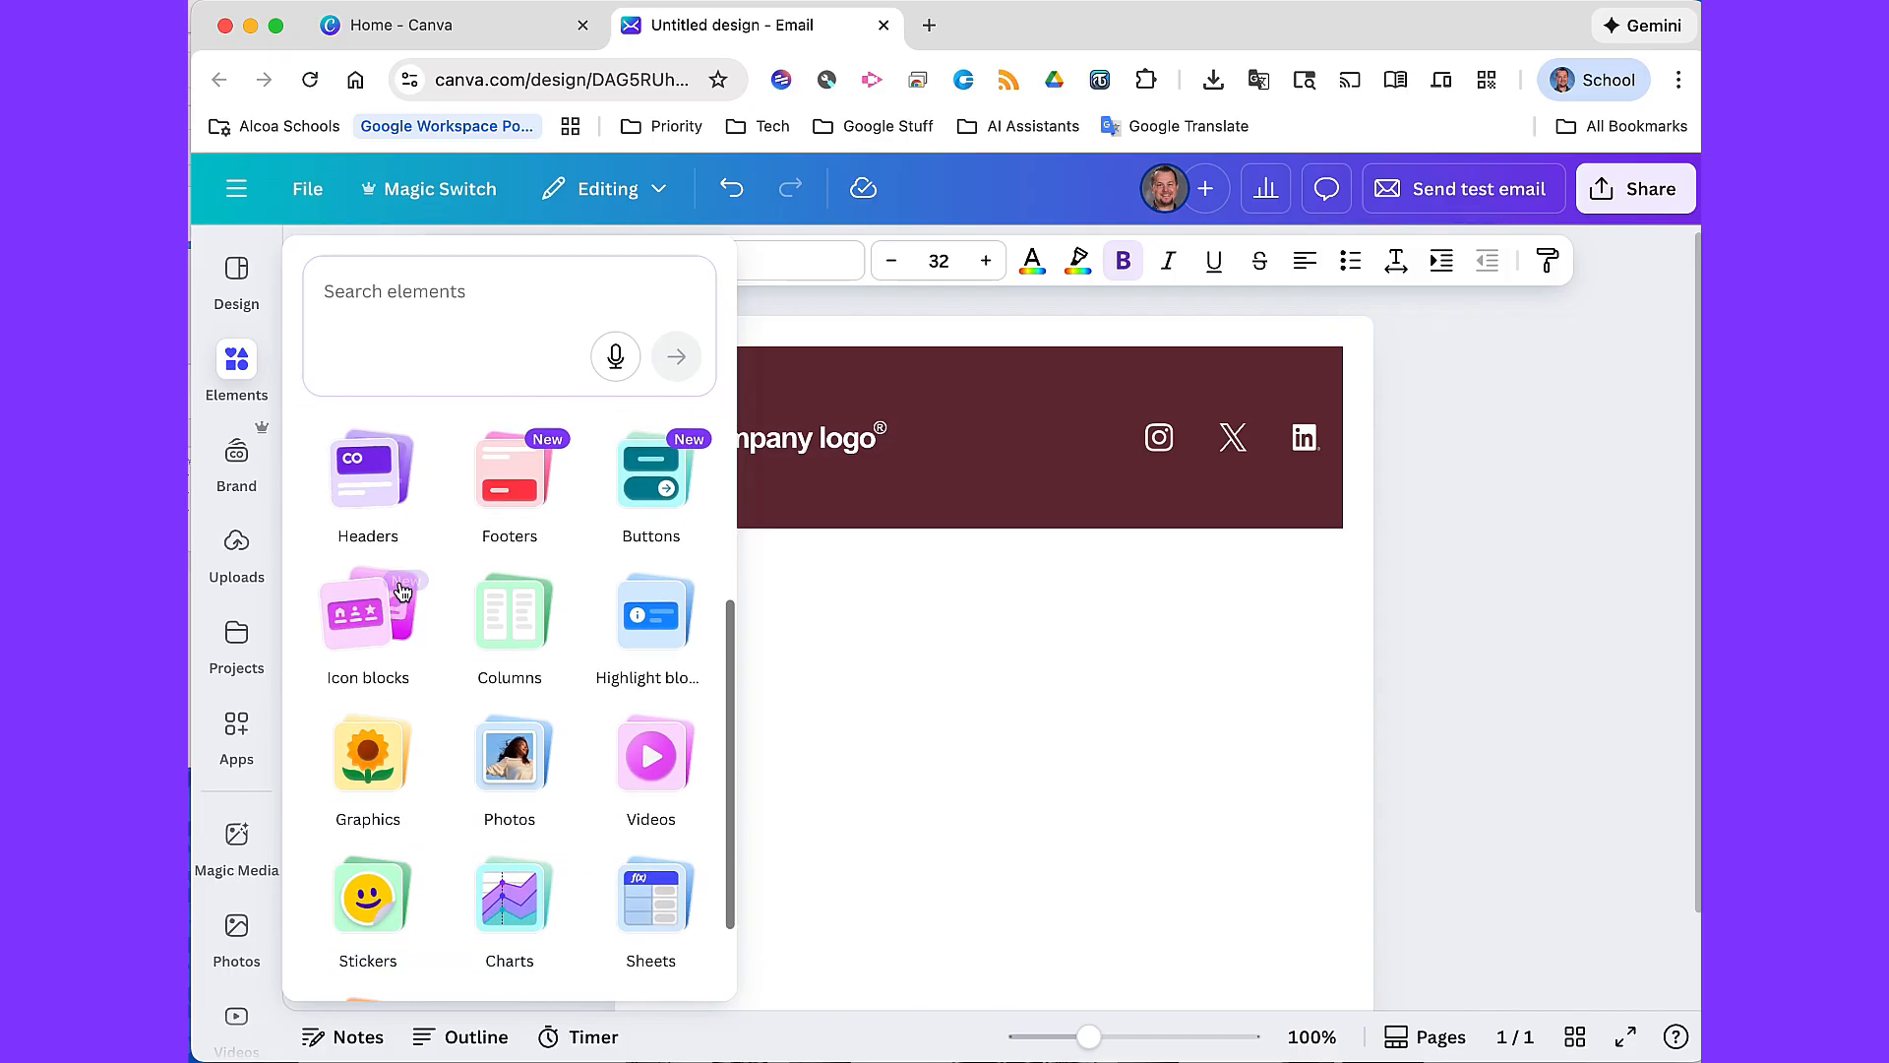
scroll(401, 590, down, 1)
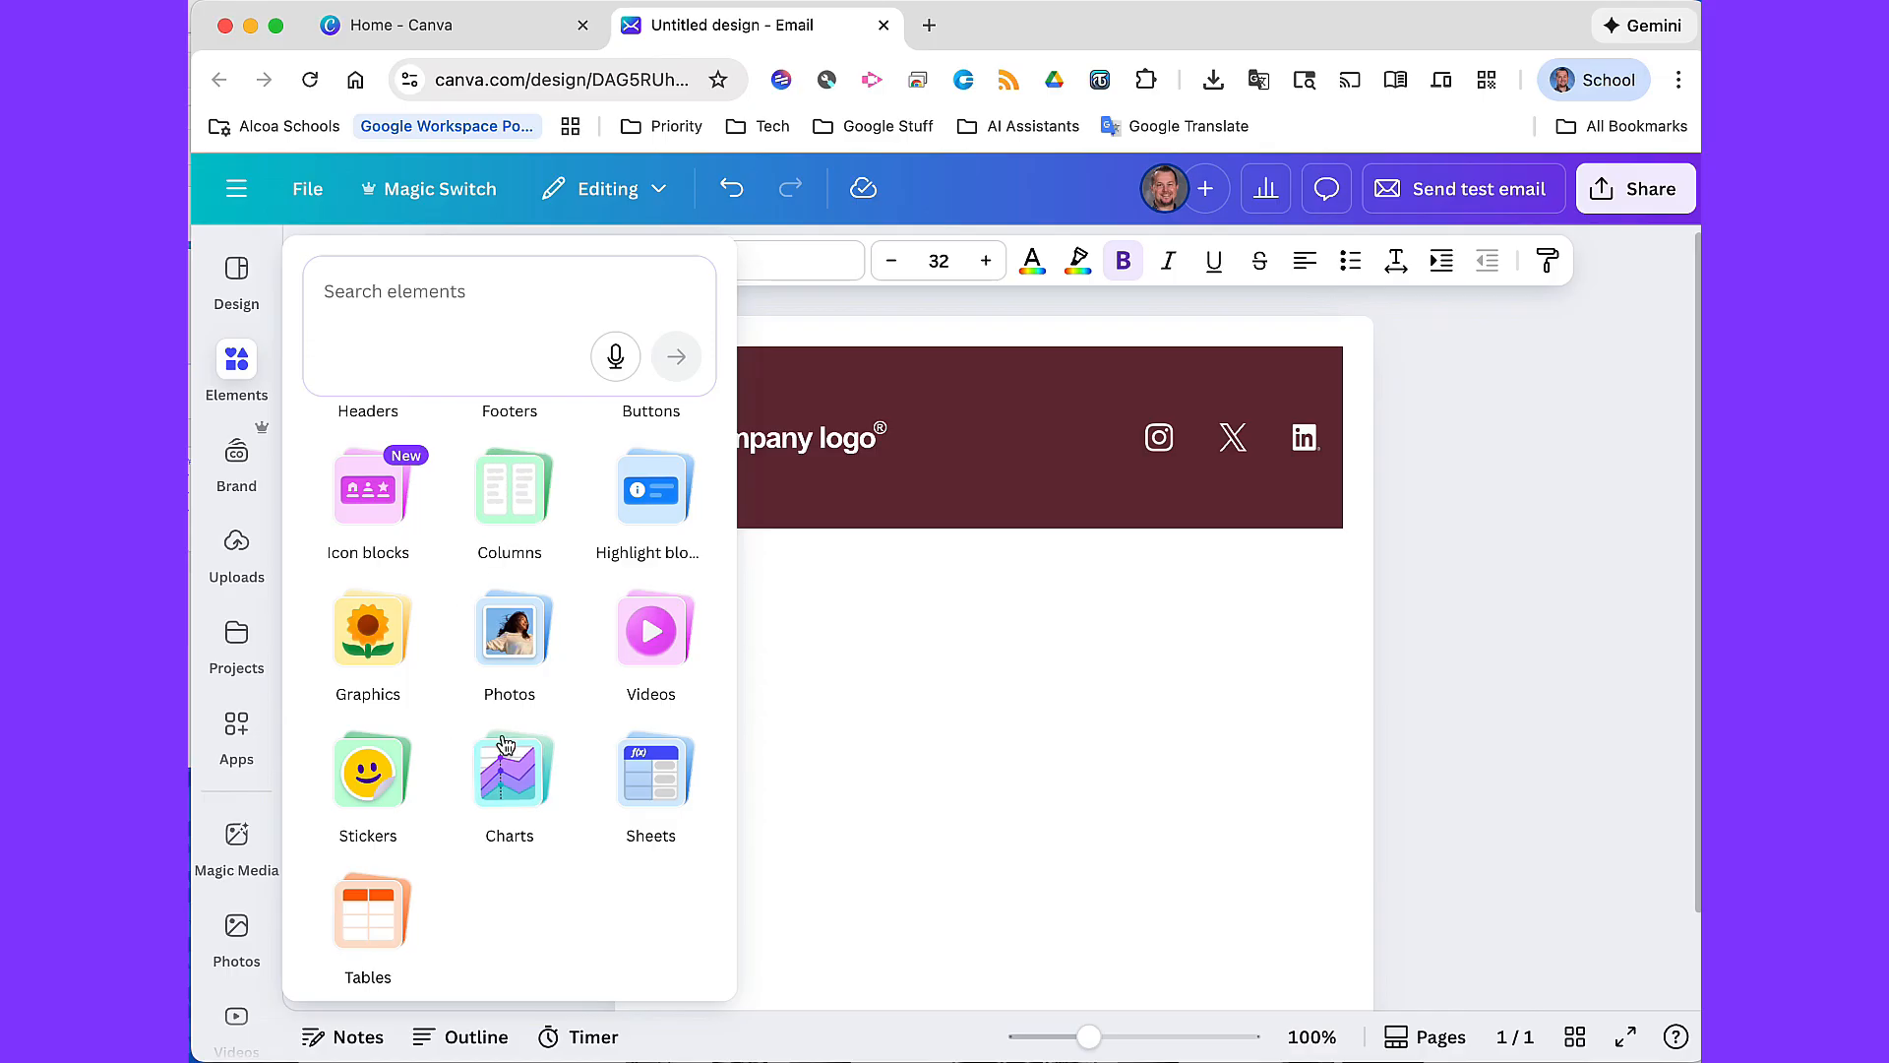
scroll(548, 743, up, 3)
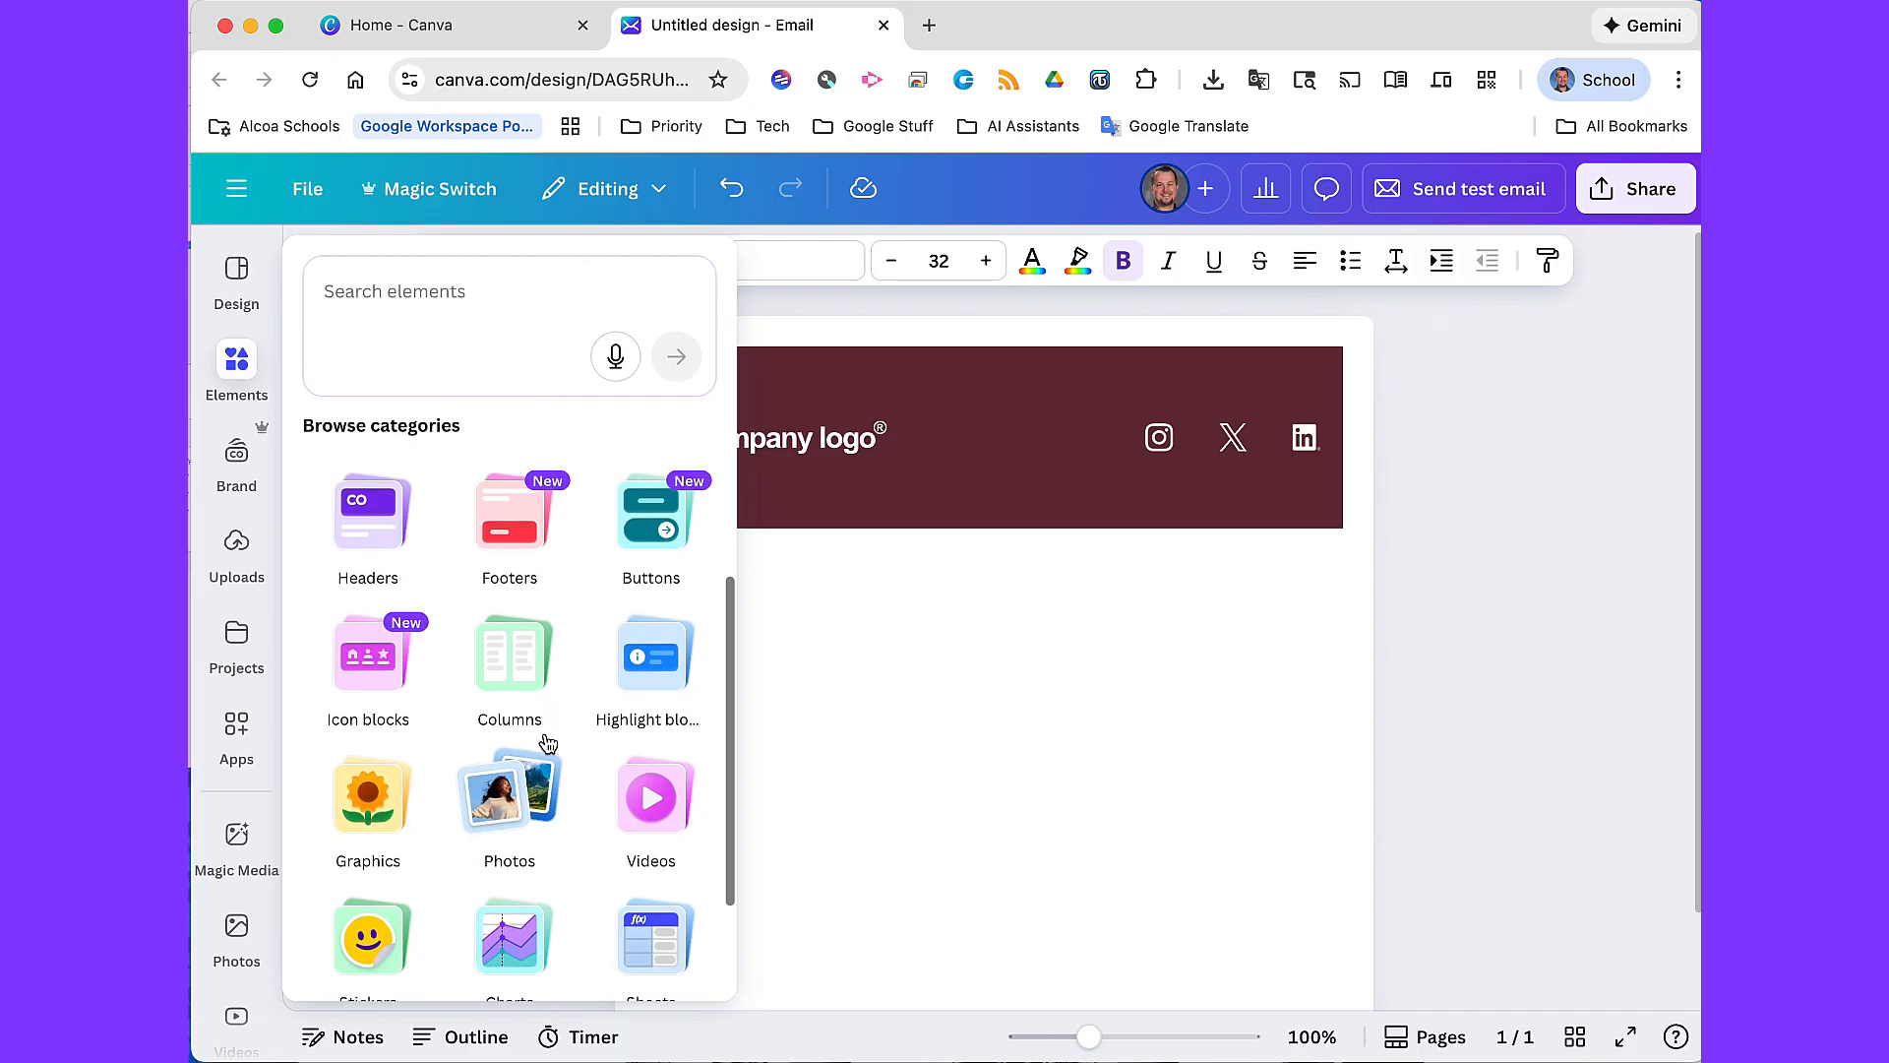
scroll(543, 743, down, 2)
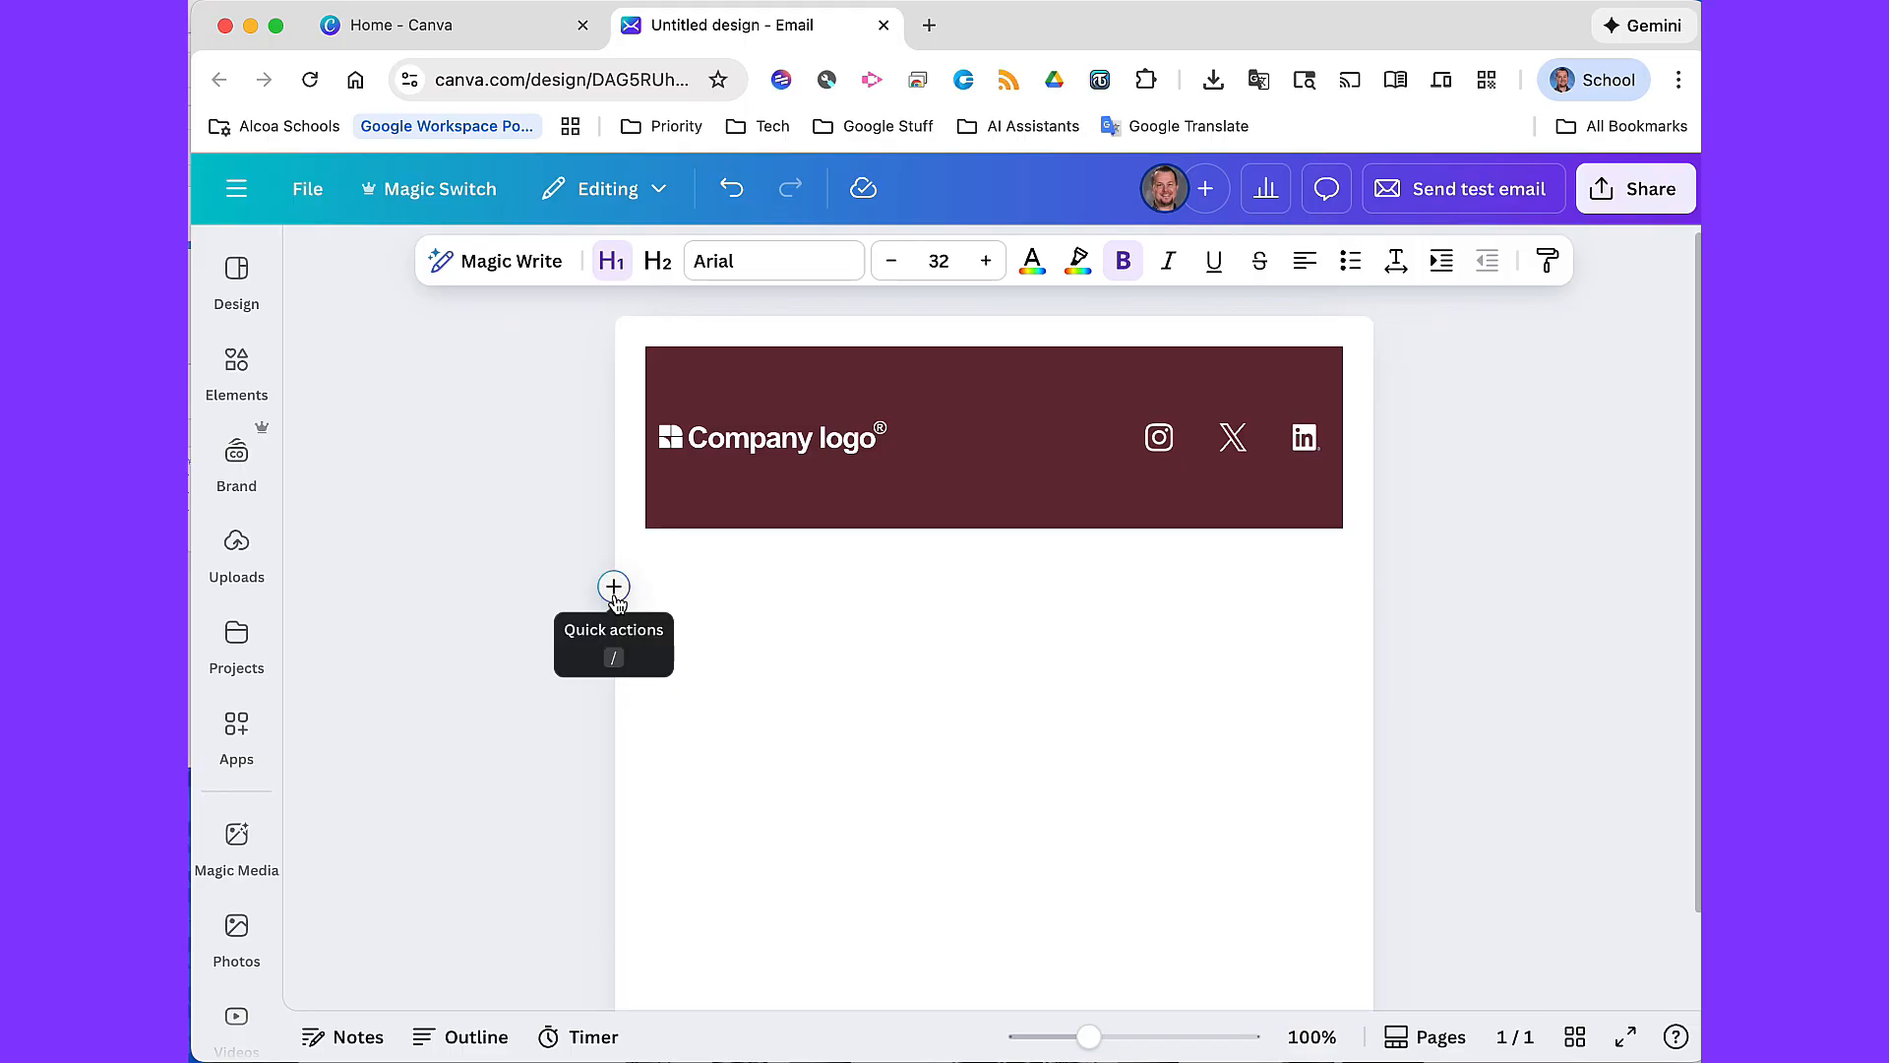
Look through the quick actions that can be inserted on the empty line below the header
click(614, 587)
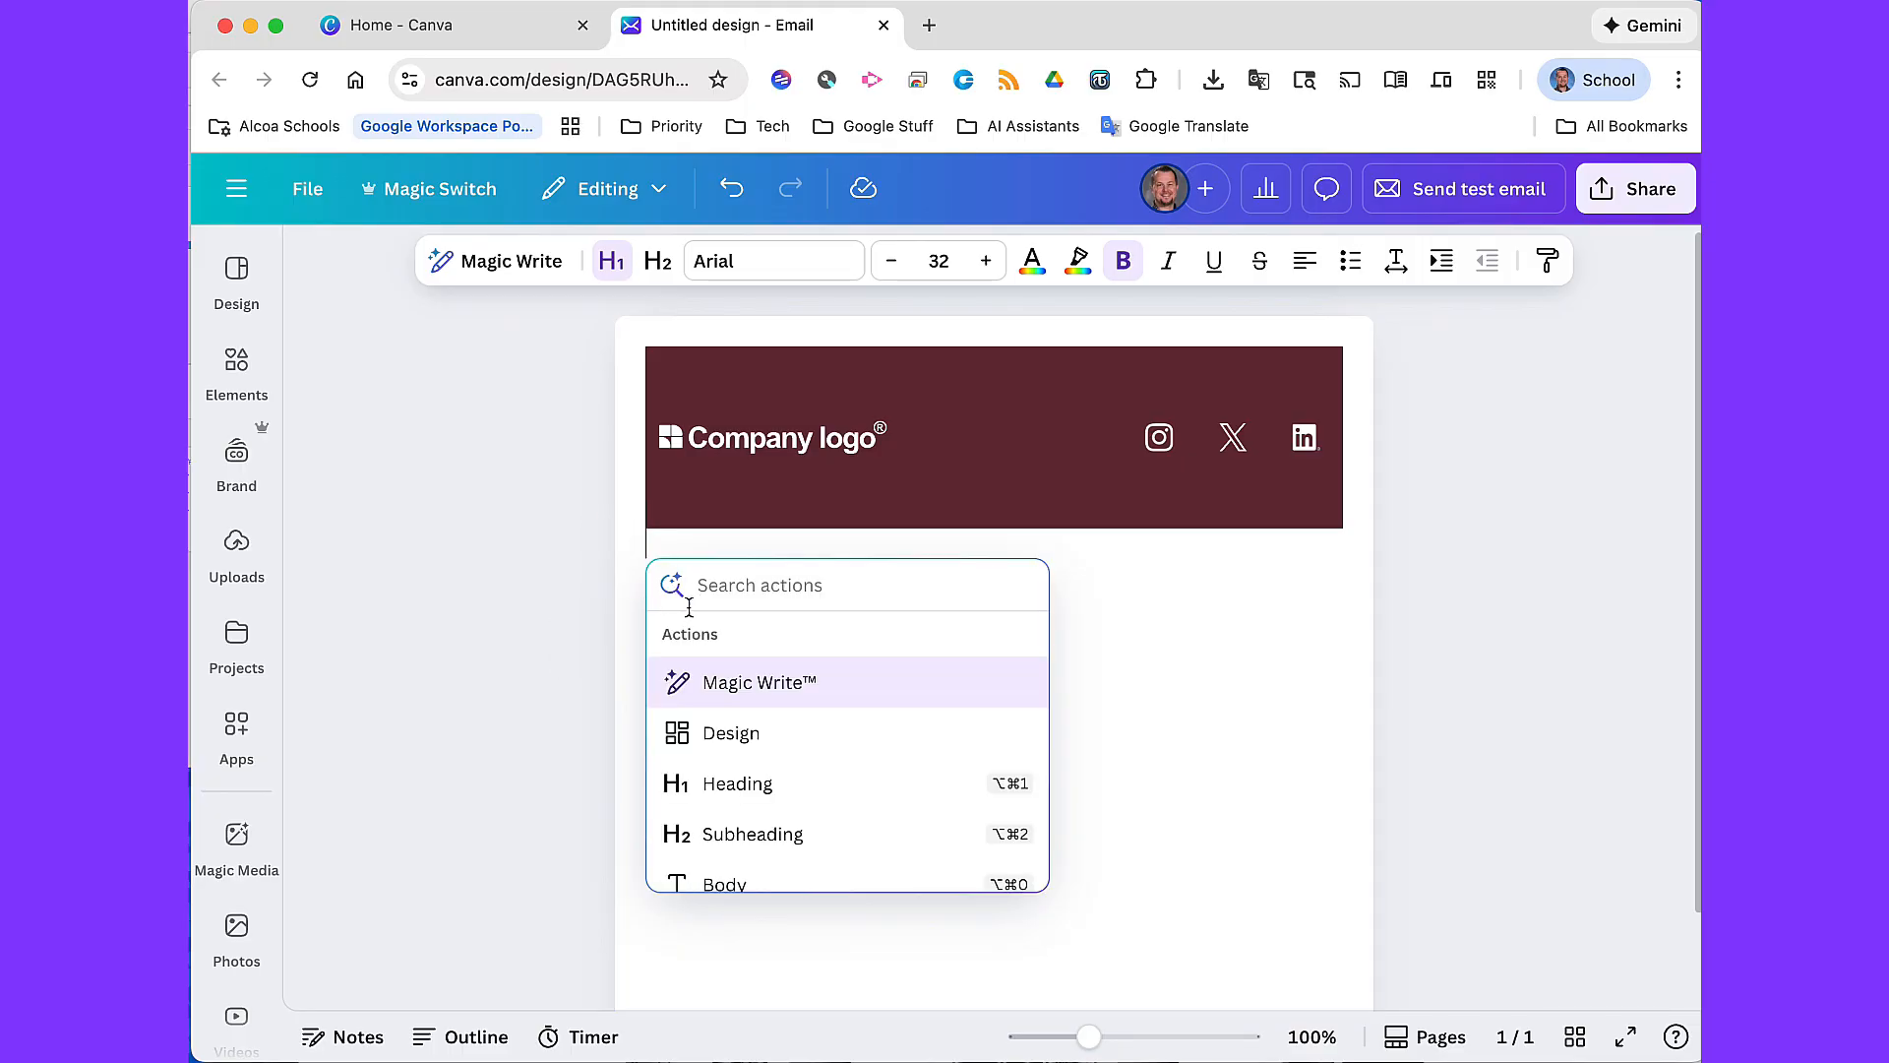
scroll(777, 743, down, 2)
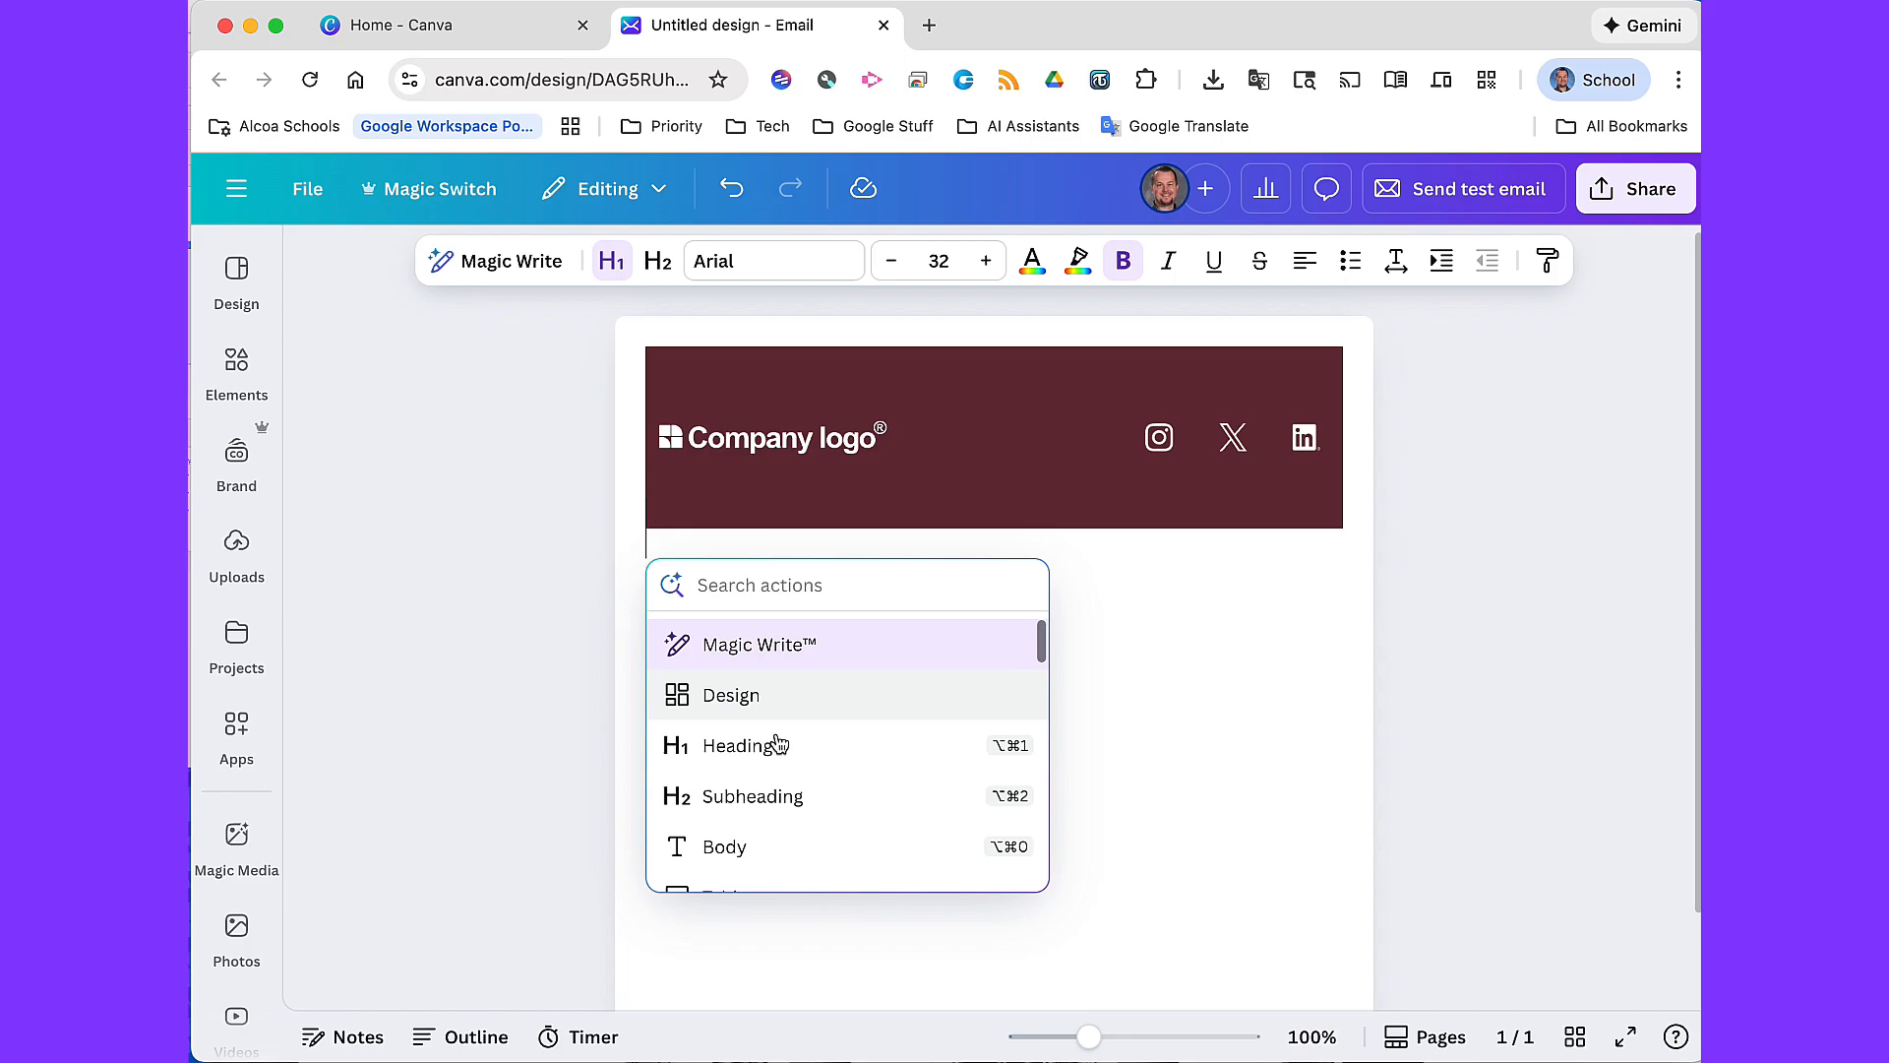
scroll(780, 743, down, 2)
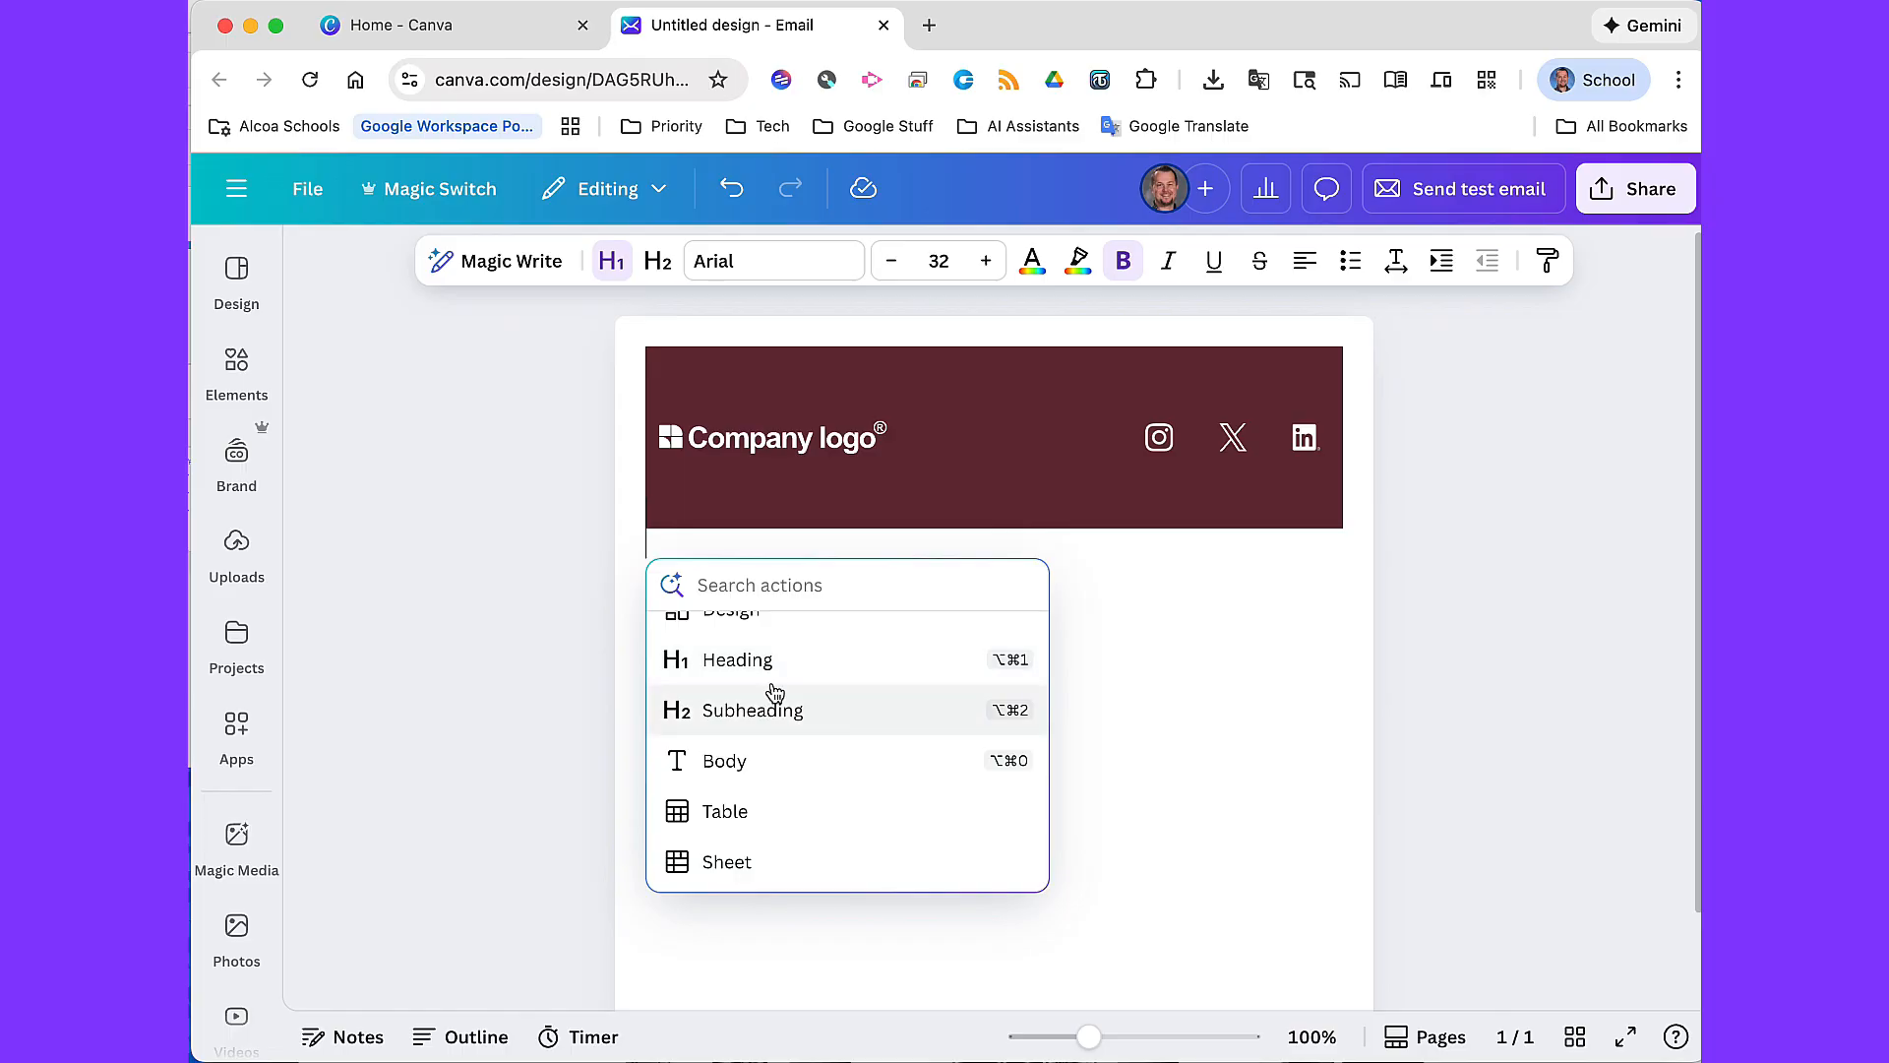
scroll(757, 778, down, 5)
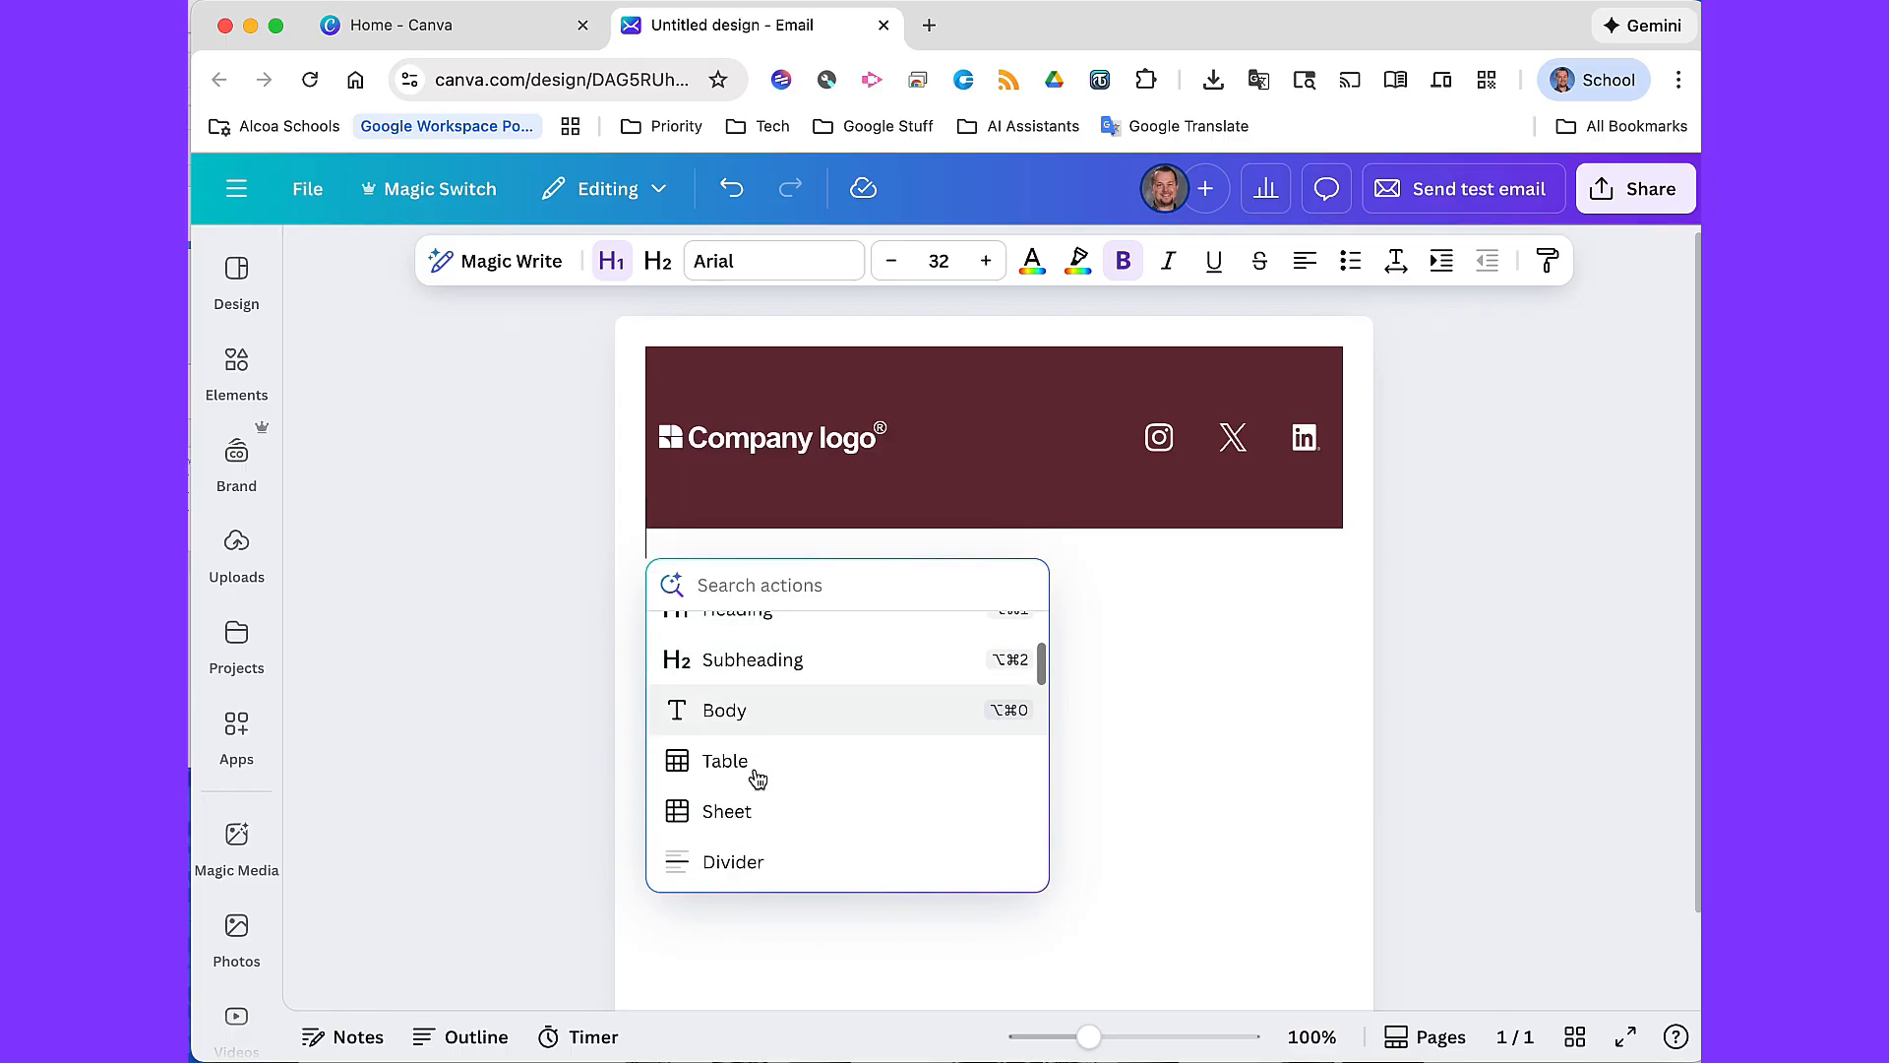
scroll(756, 778, down, 1)
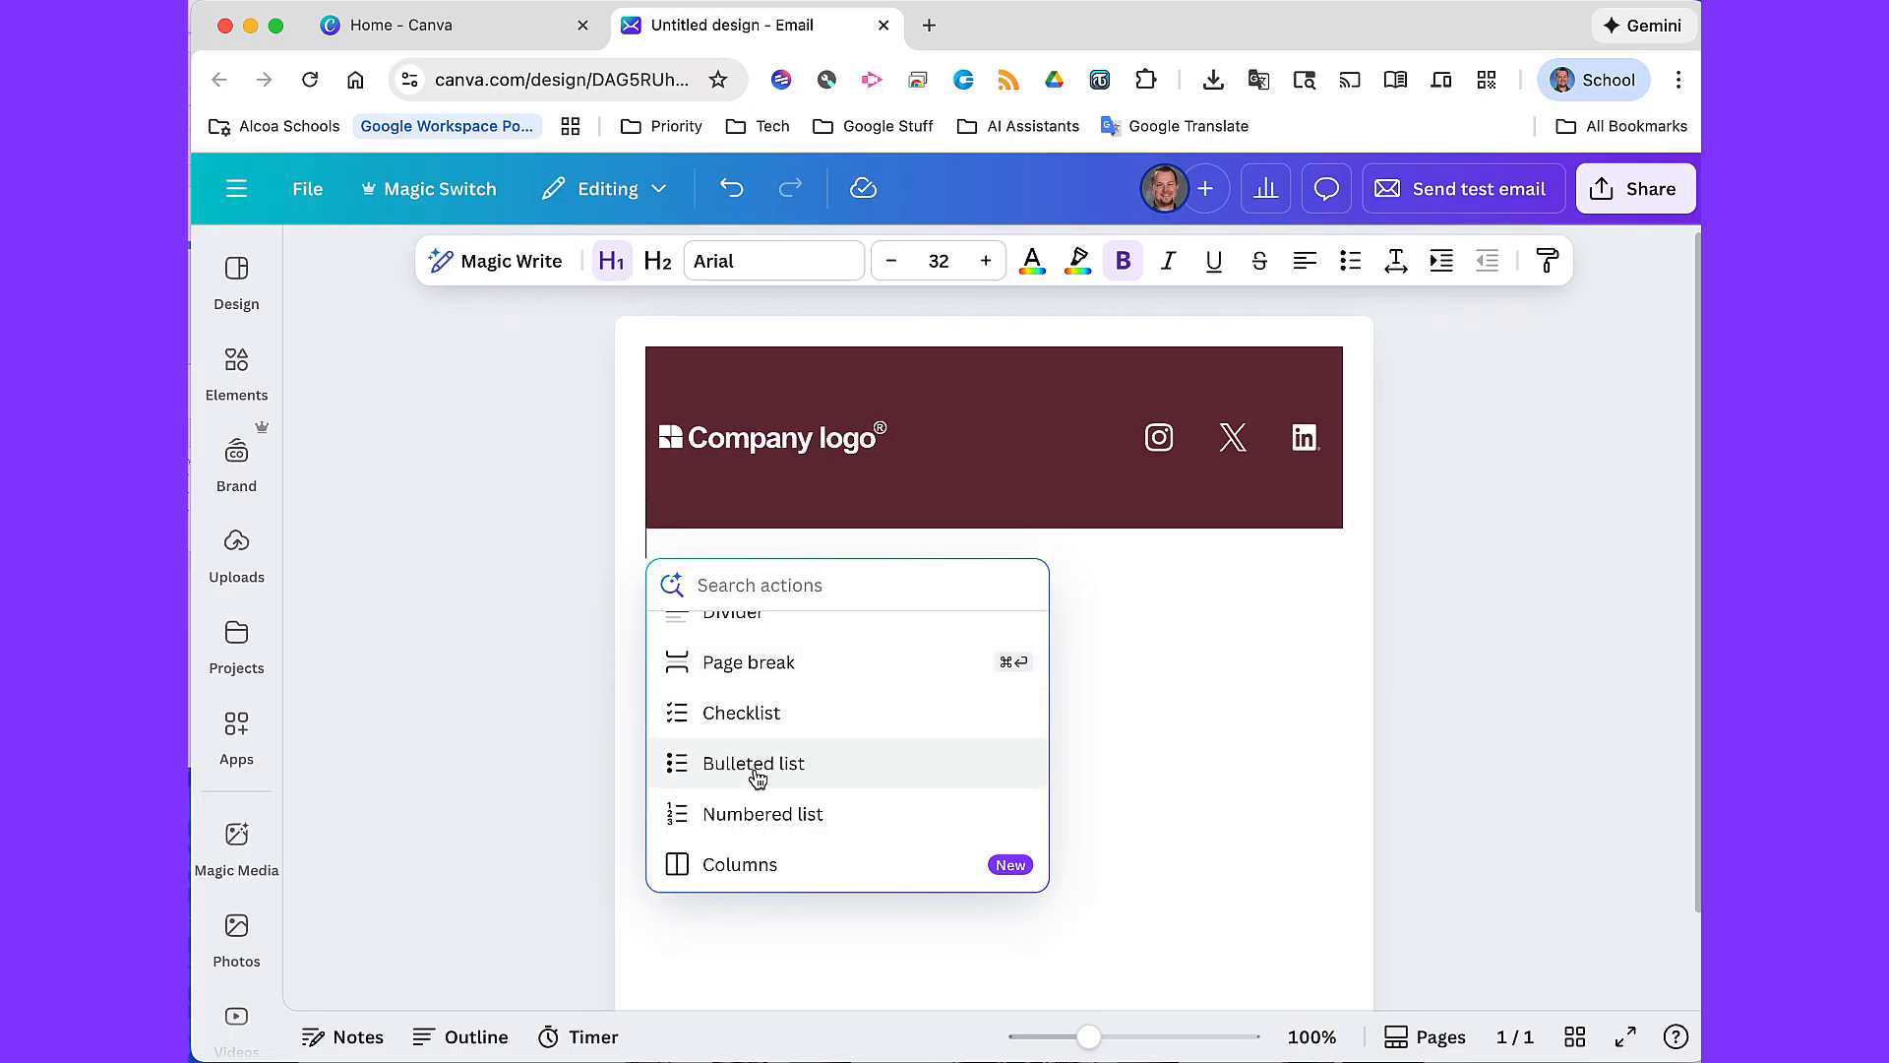
click(237, 364)
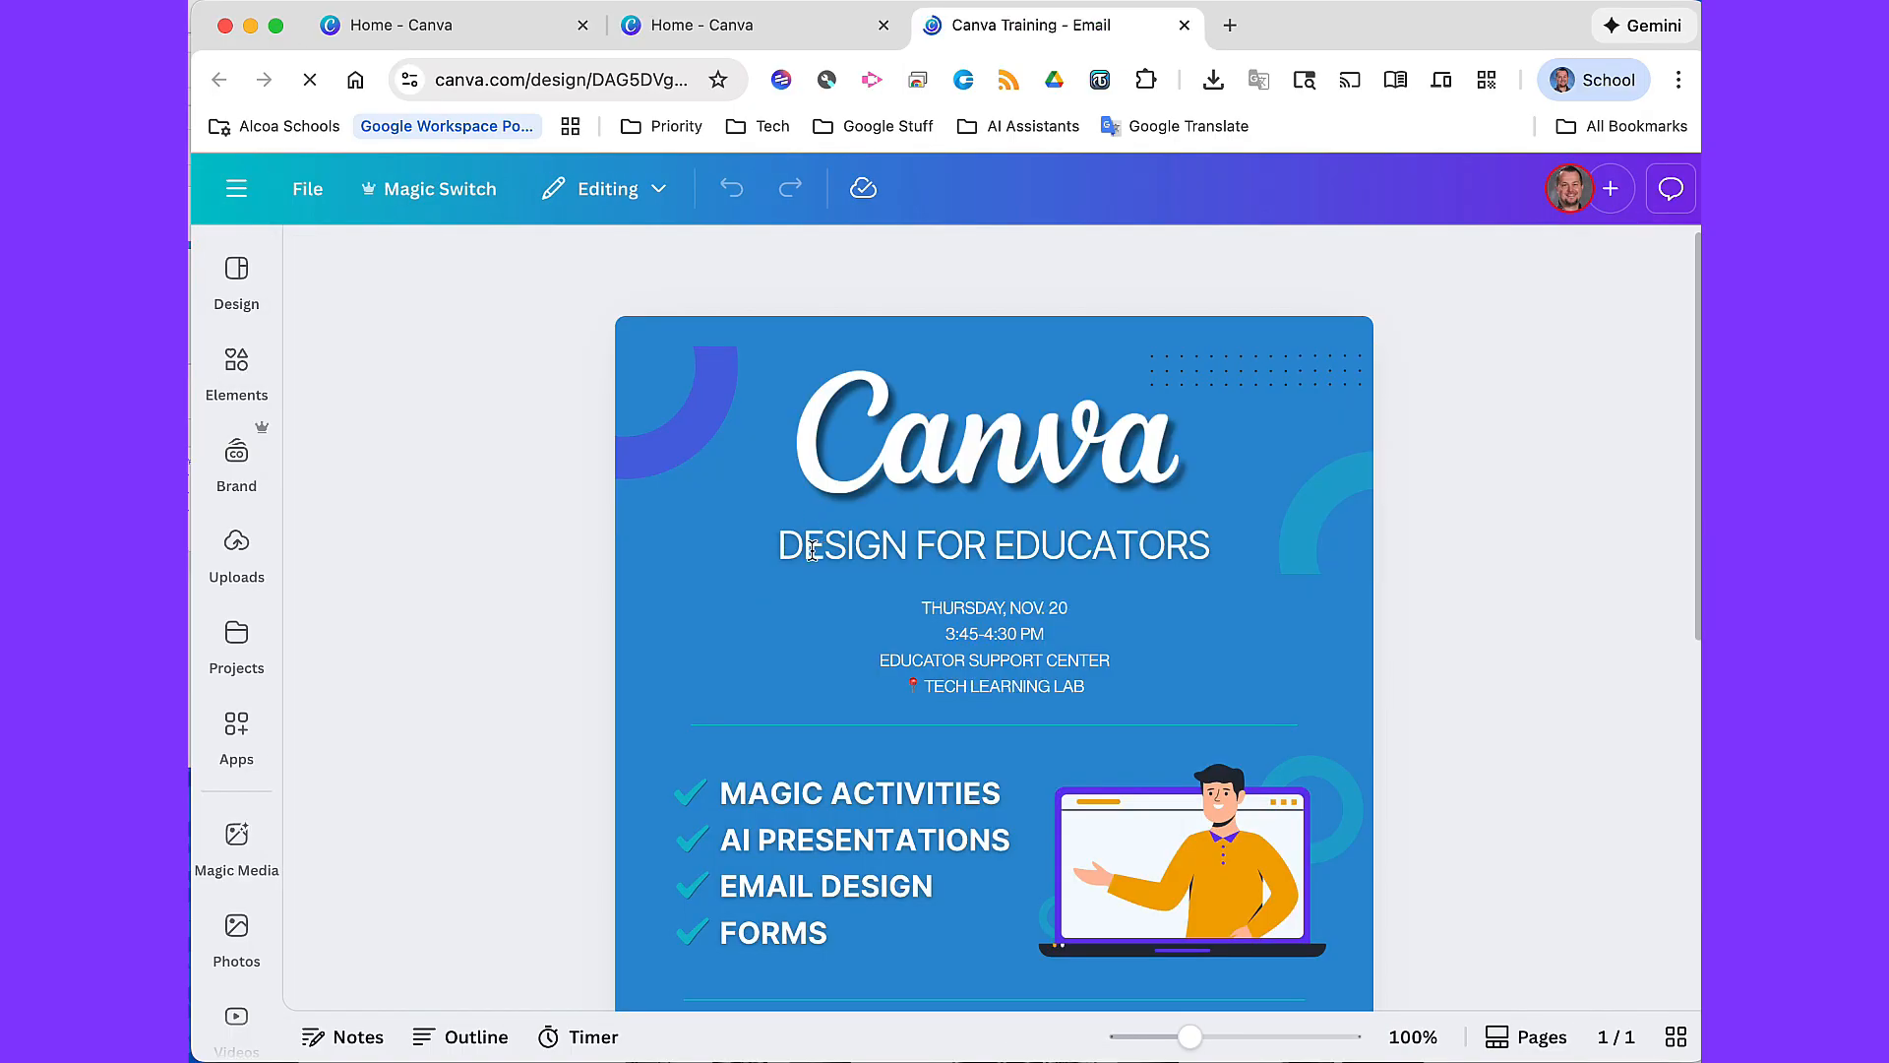
Examine the Canva Training email's blocks from the title banner and topic checklist down to the footer icons
click(852, 465)
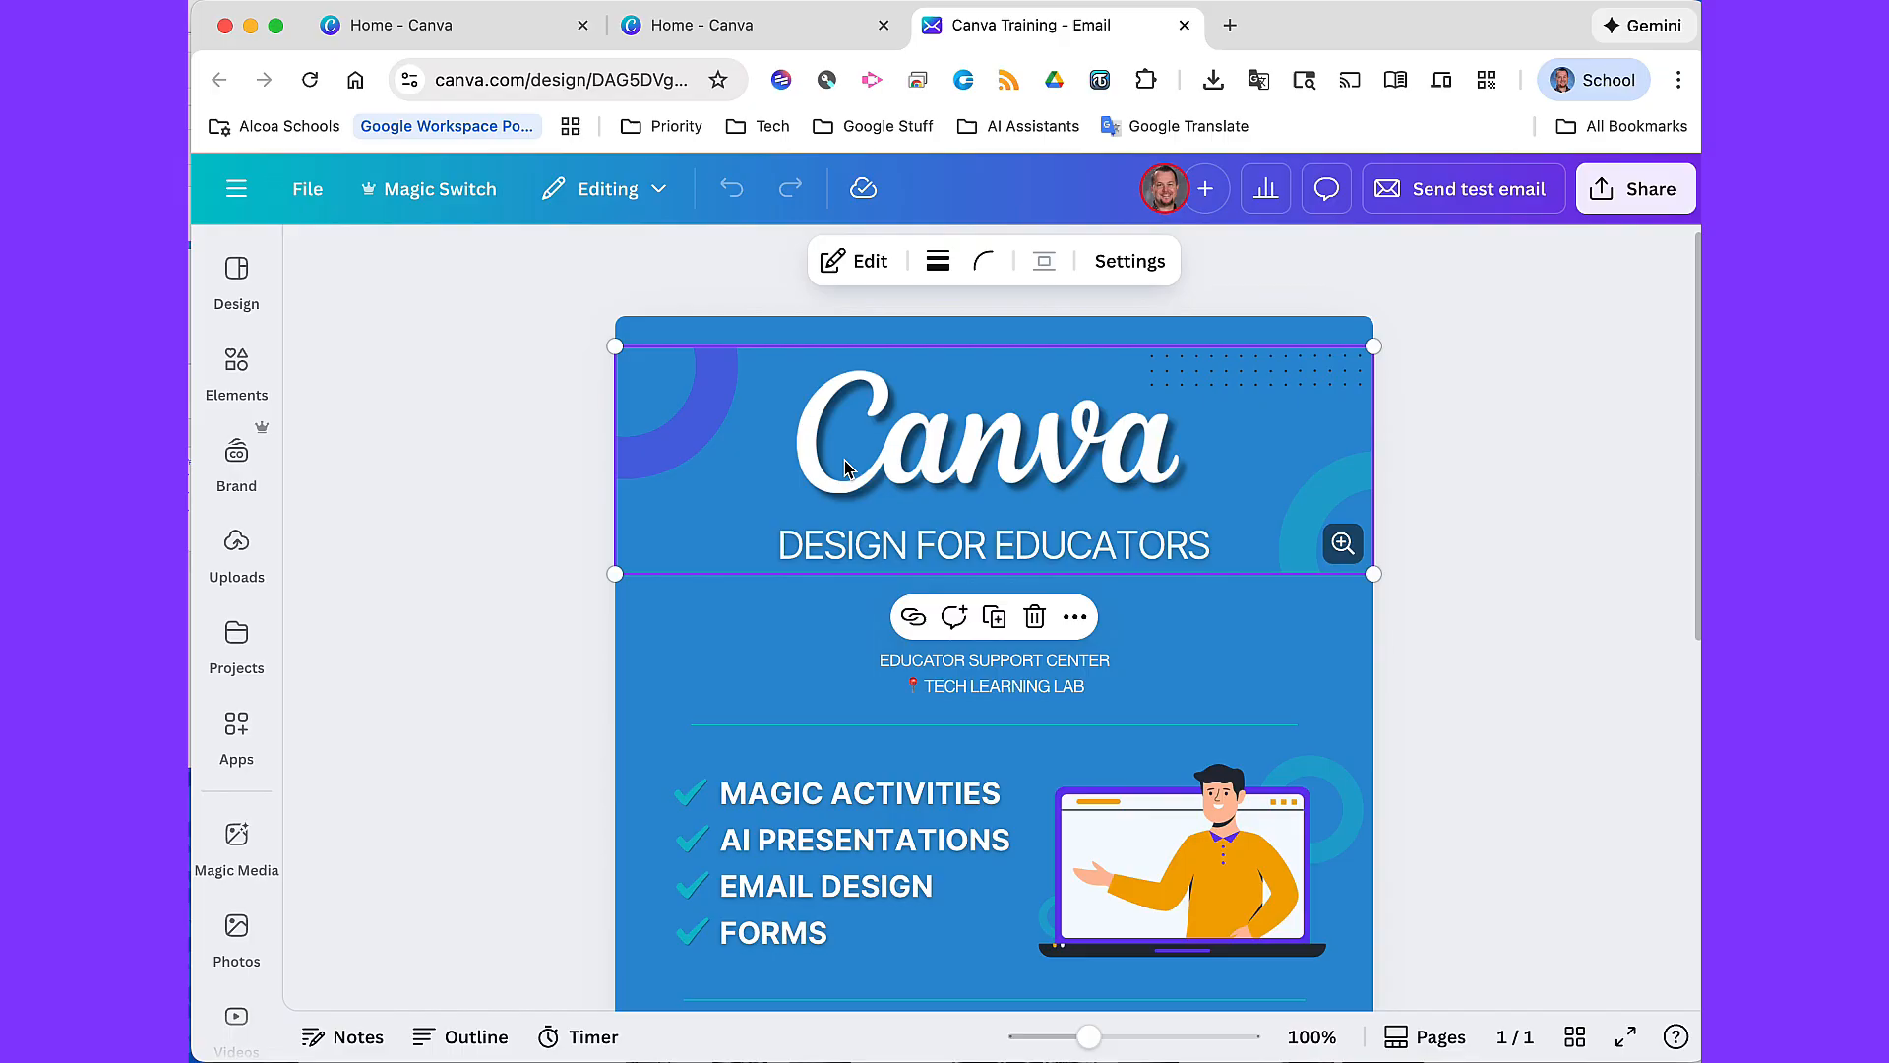
double_click(774, 647)
click(802, 843)
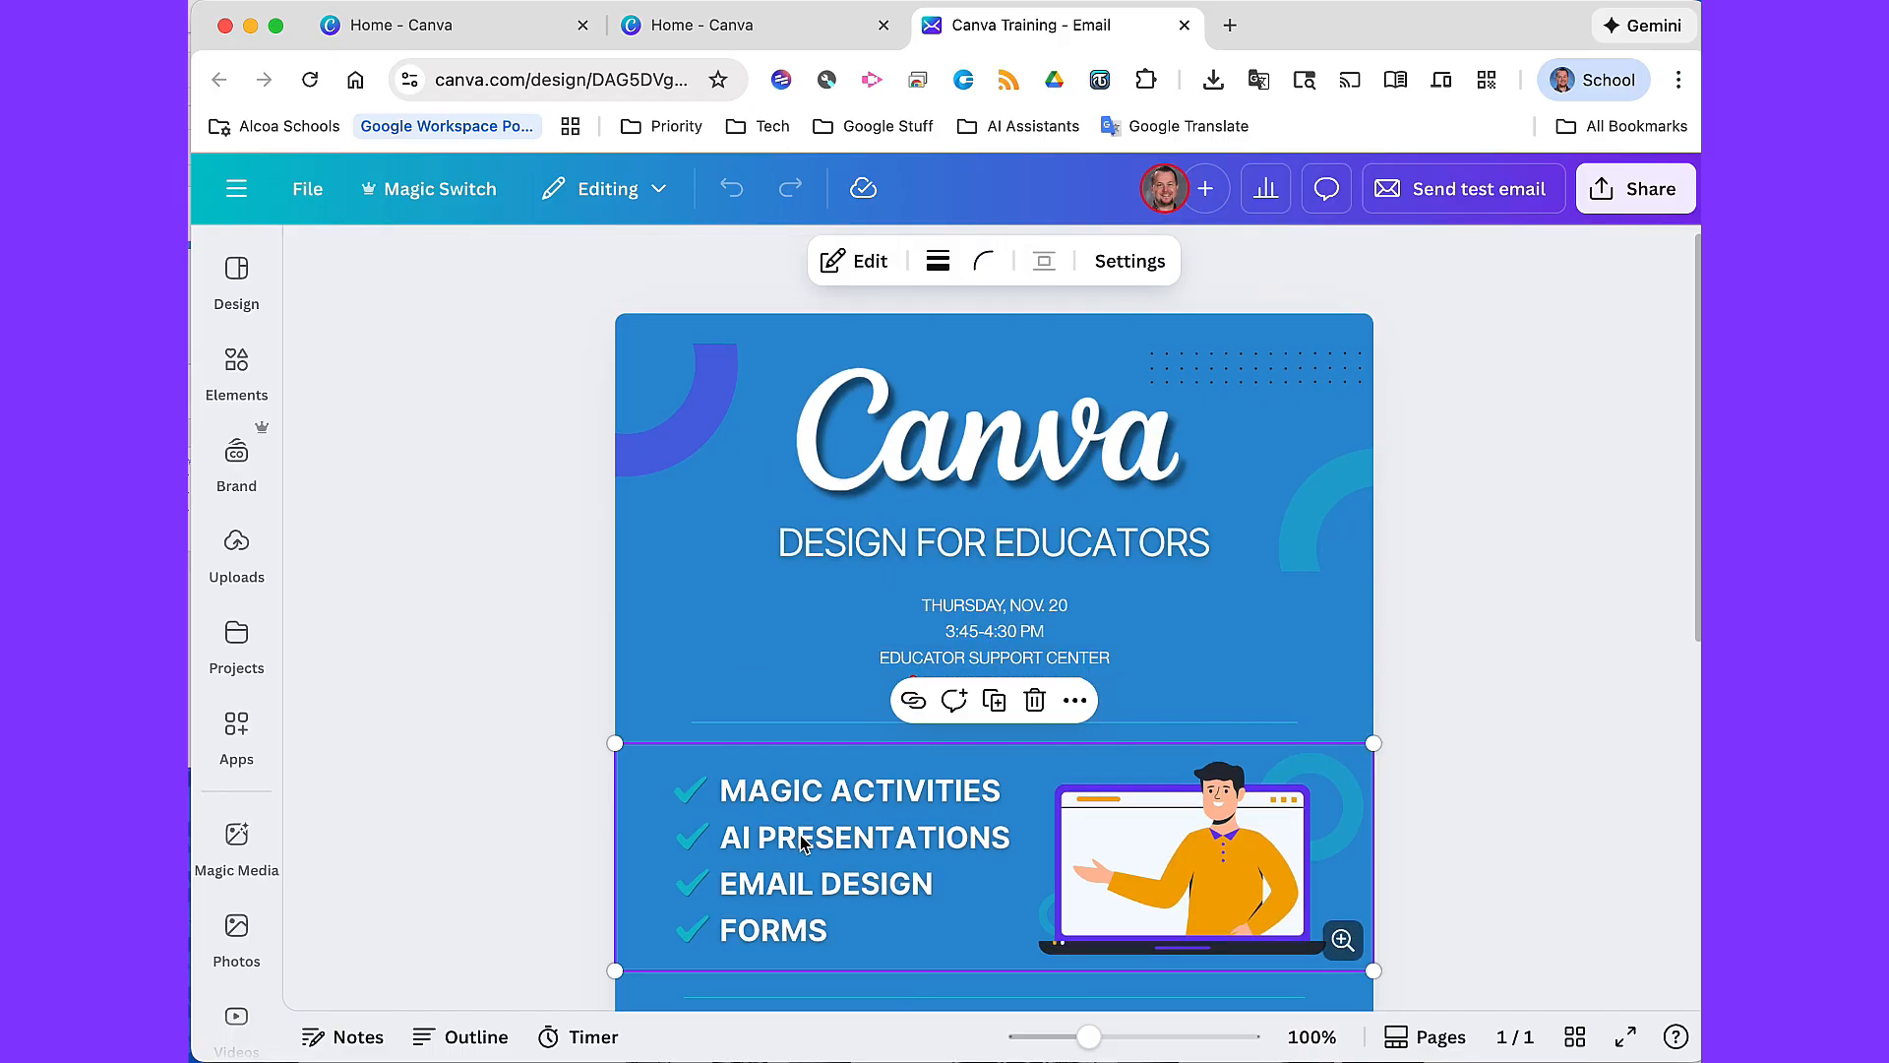
scroll(802, 657, down, 7)
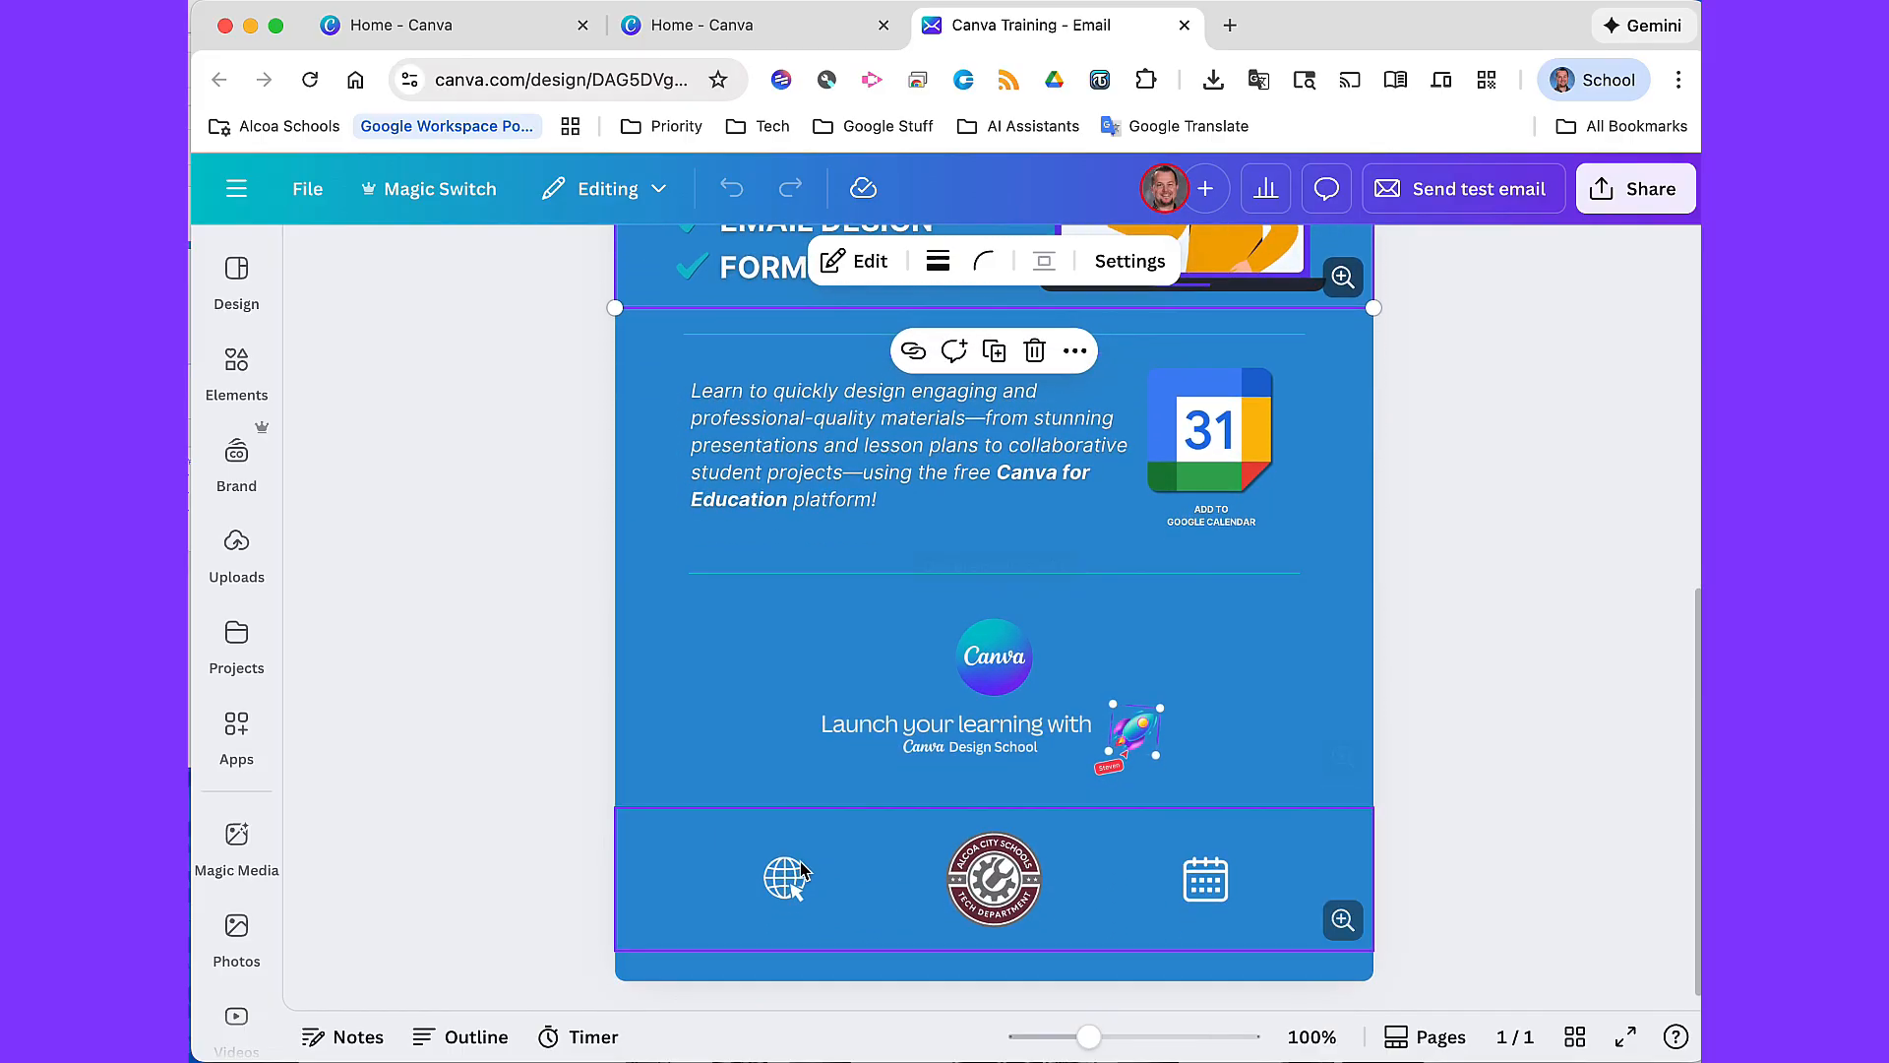
scroll(827, 878, up, 1)
scroll(826, 878, up, 1)
scroll(826, 879, down, 2)
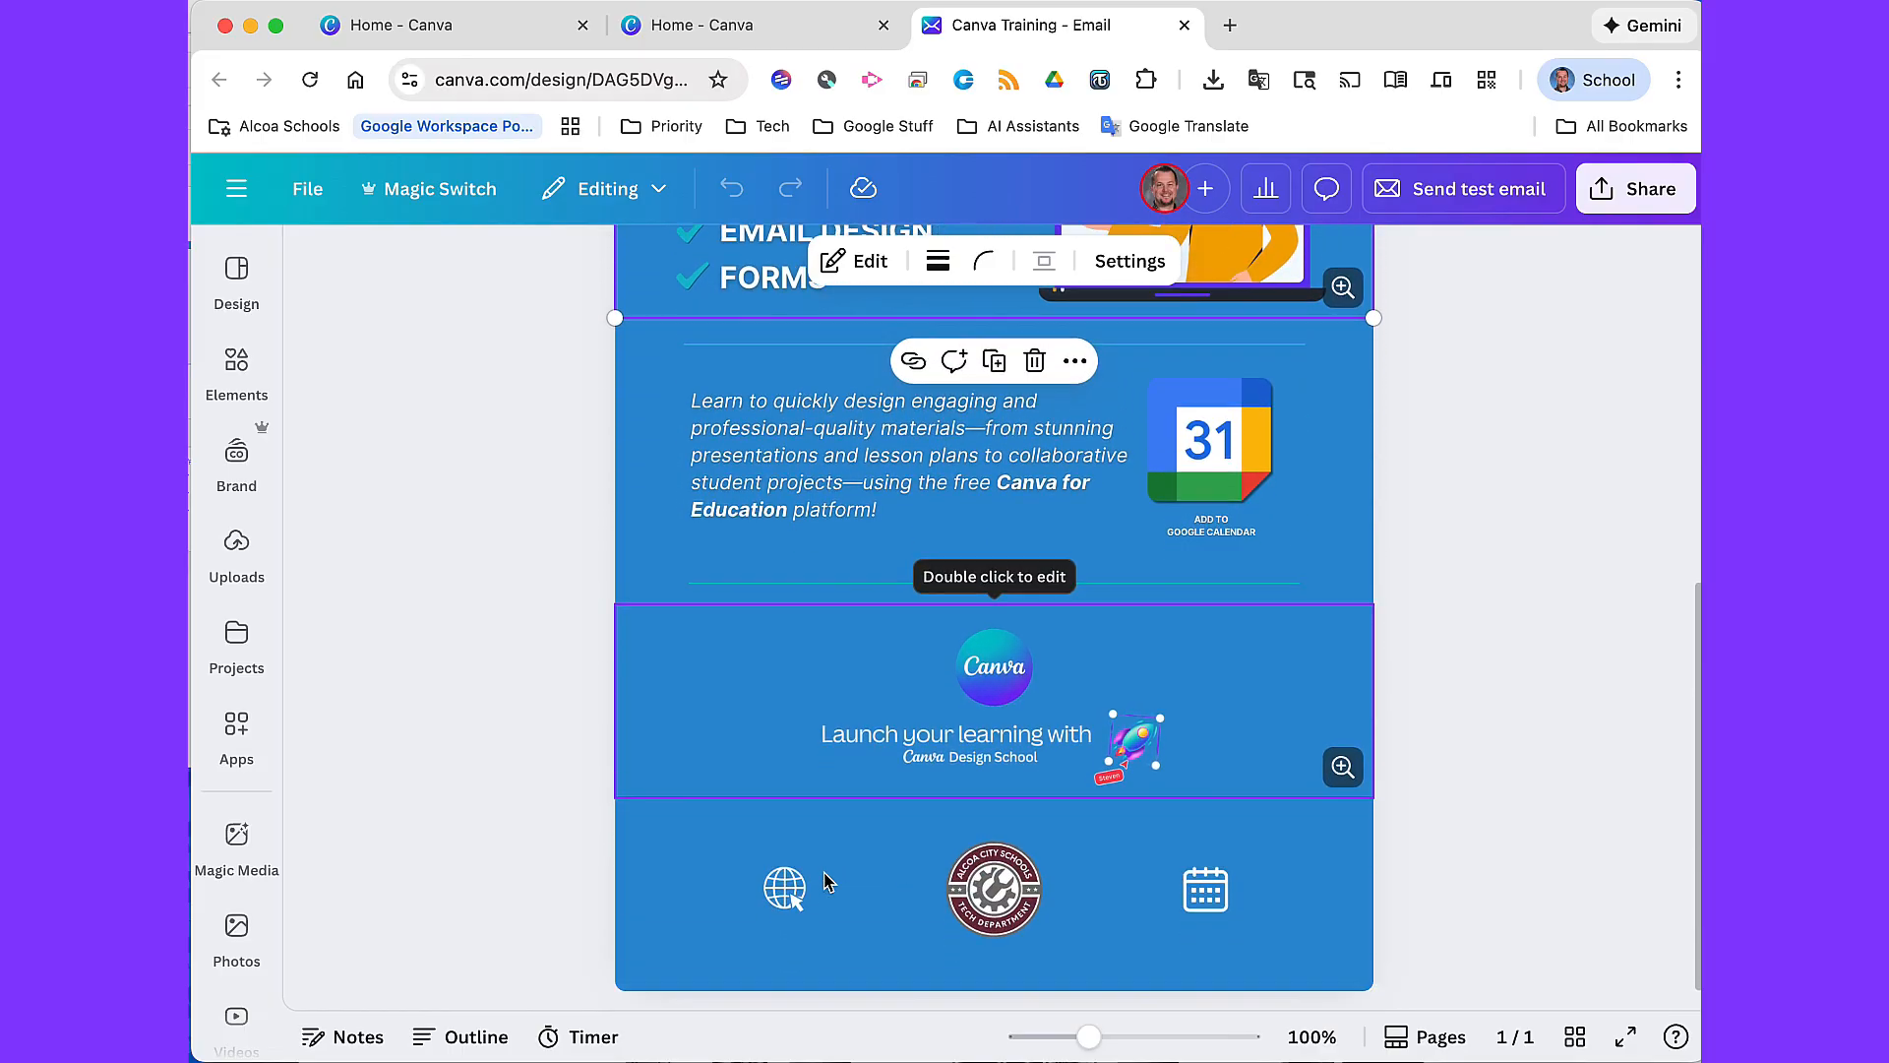
scroll(827, 878, up, 1)
scroll(826, 879, down, 1)
scroll(826, 878, up, 3)
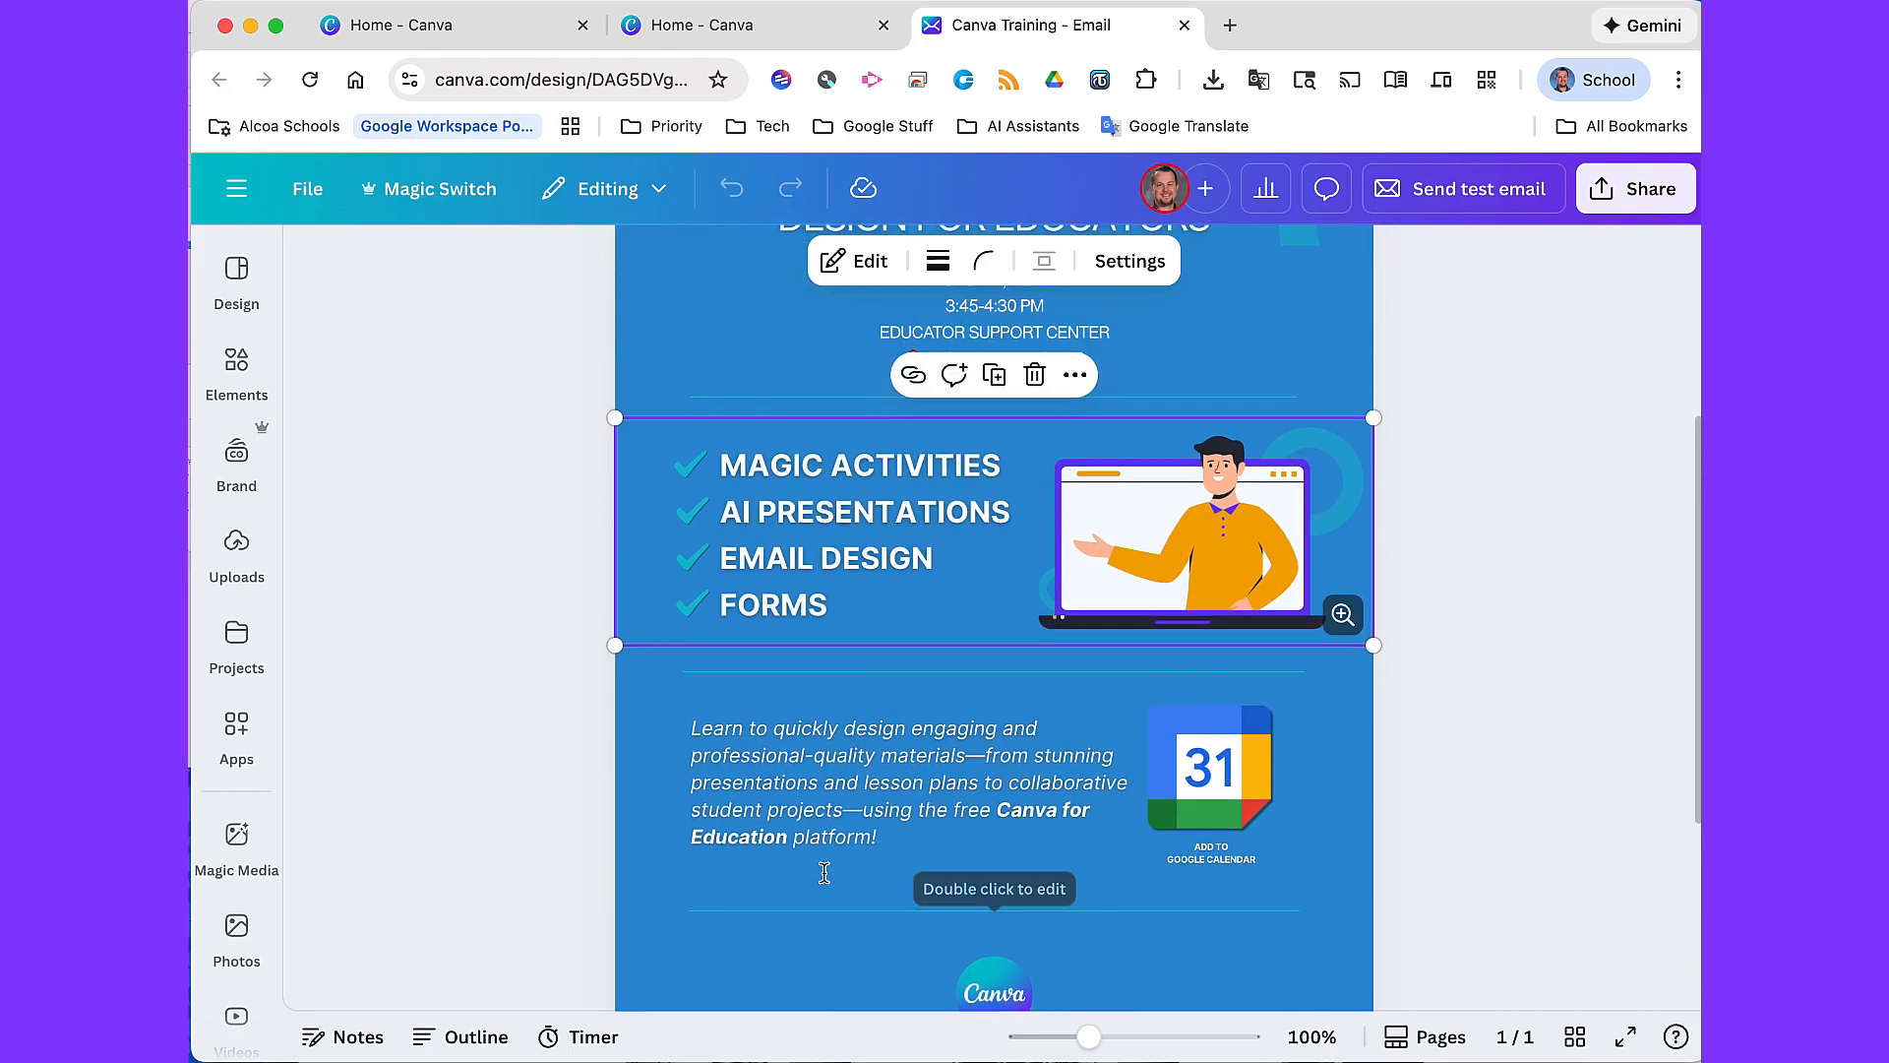
Open the topic checklist block in its design editor, close it without saving, and review the surrounding email layout
double_click(907, 612)
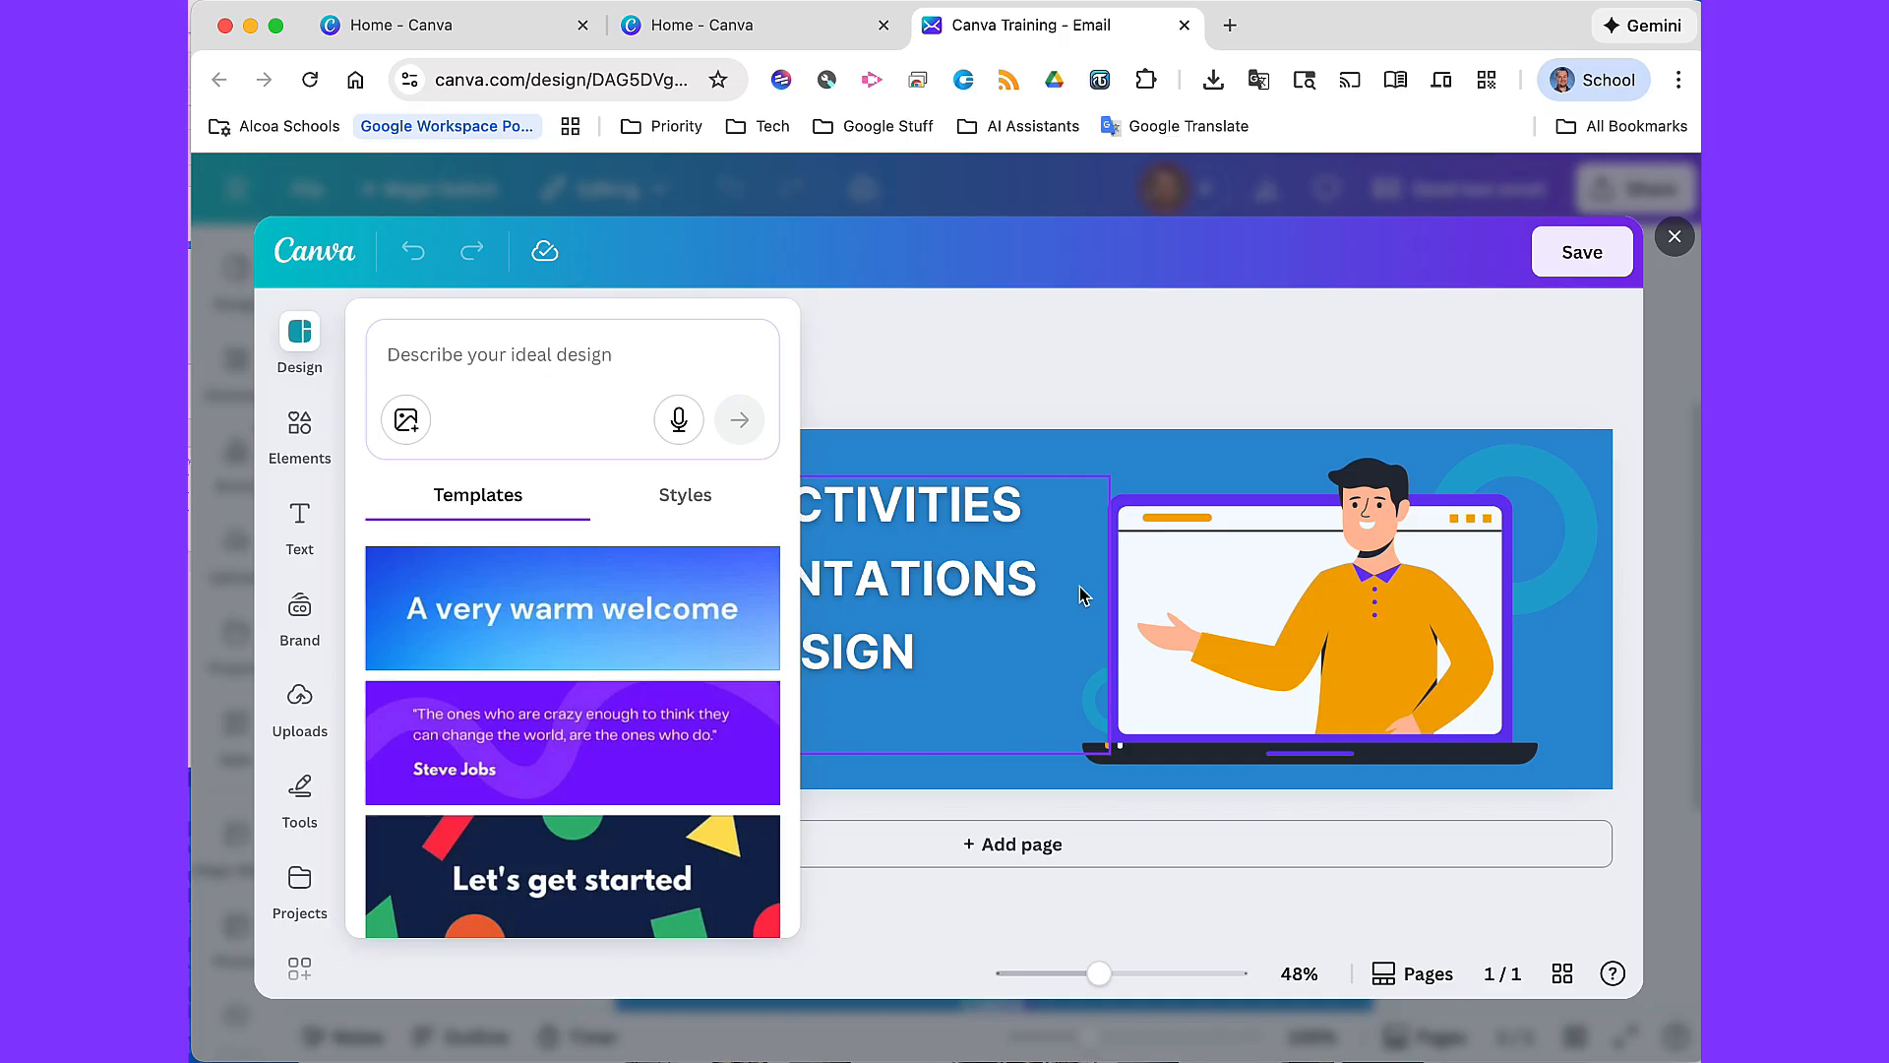
click(1675, 242)
scroll(961, 632, down, 5)
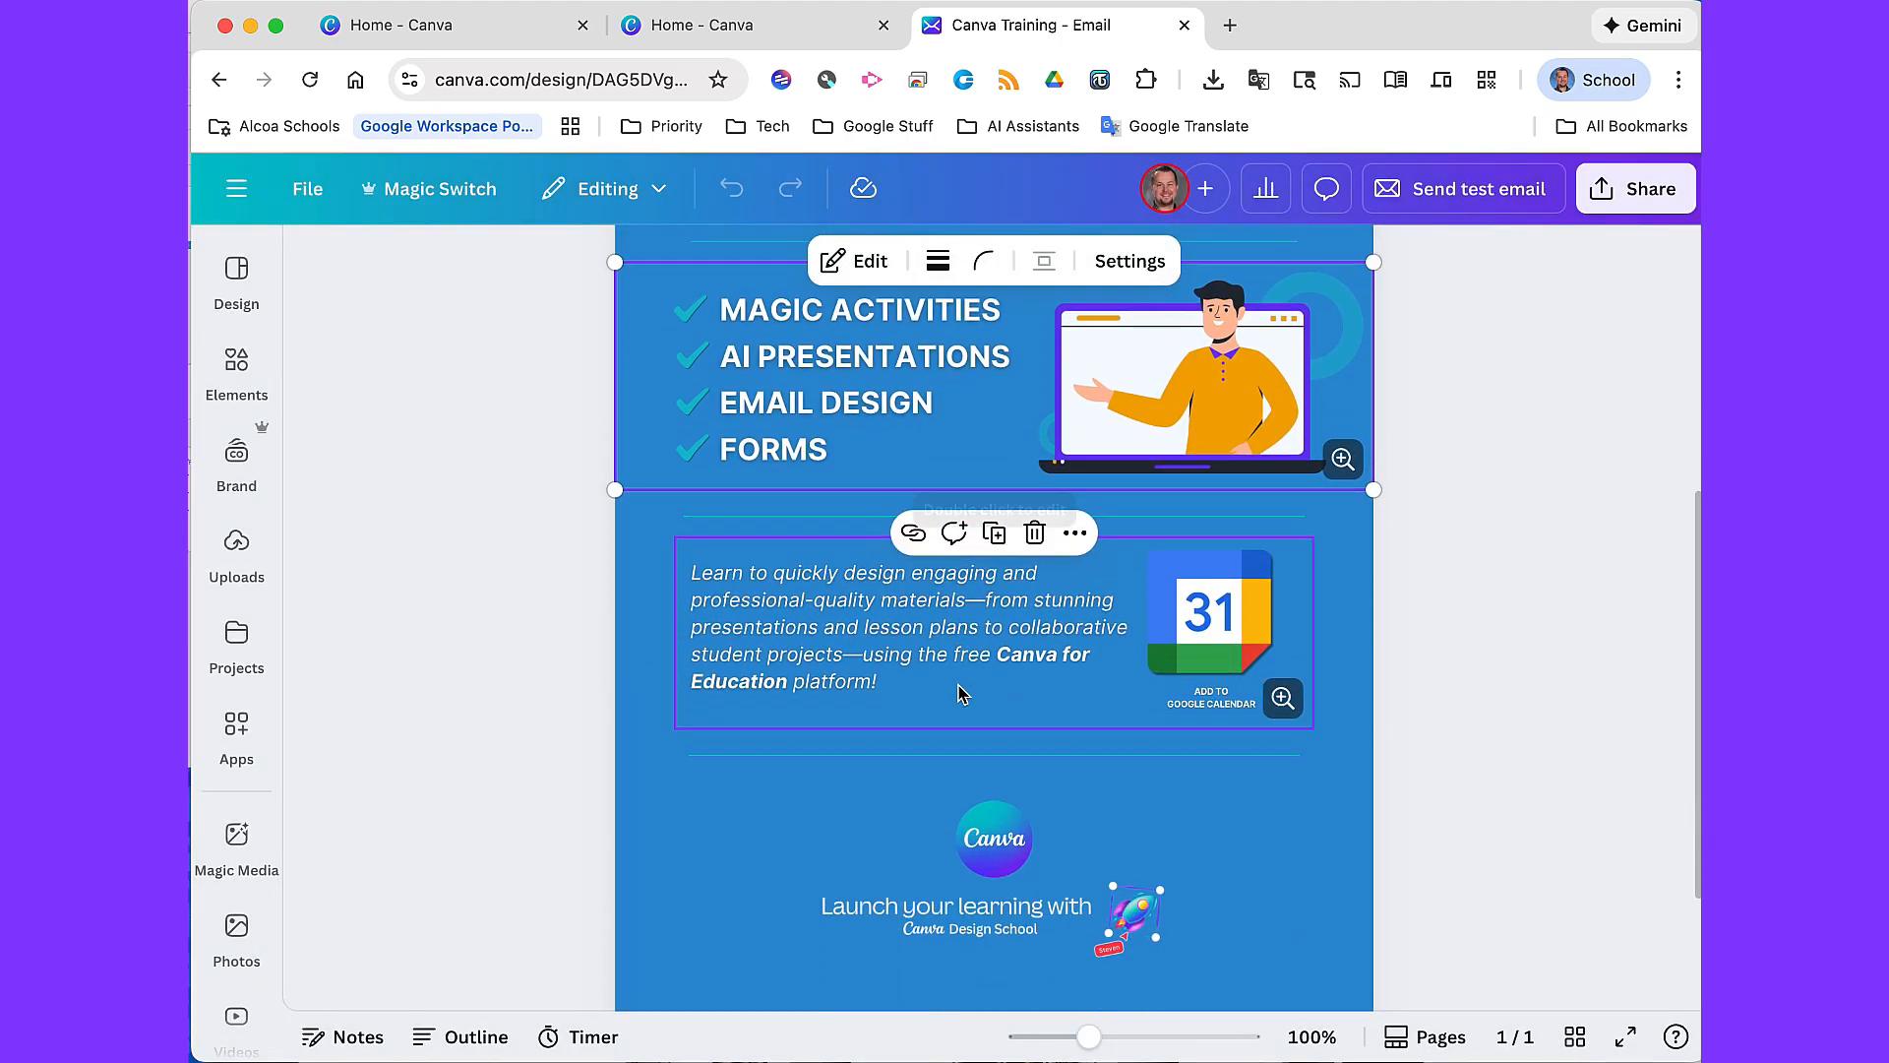
scroll(962, 692, up, 8)
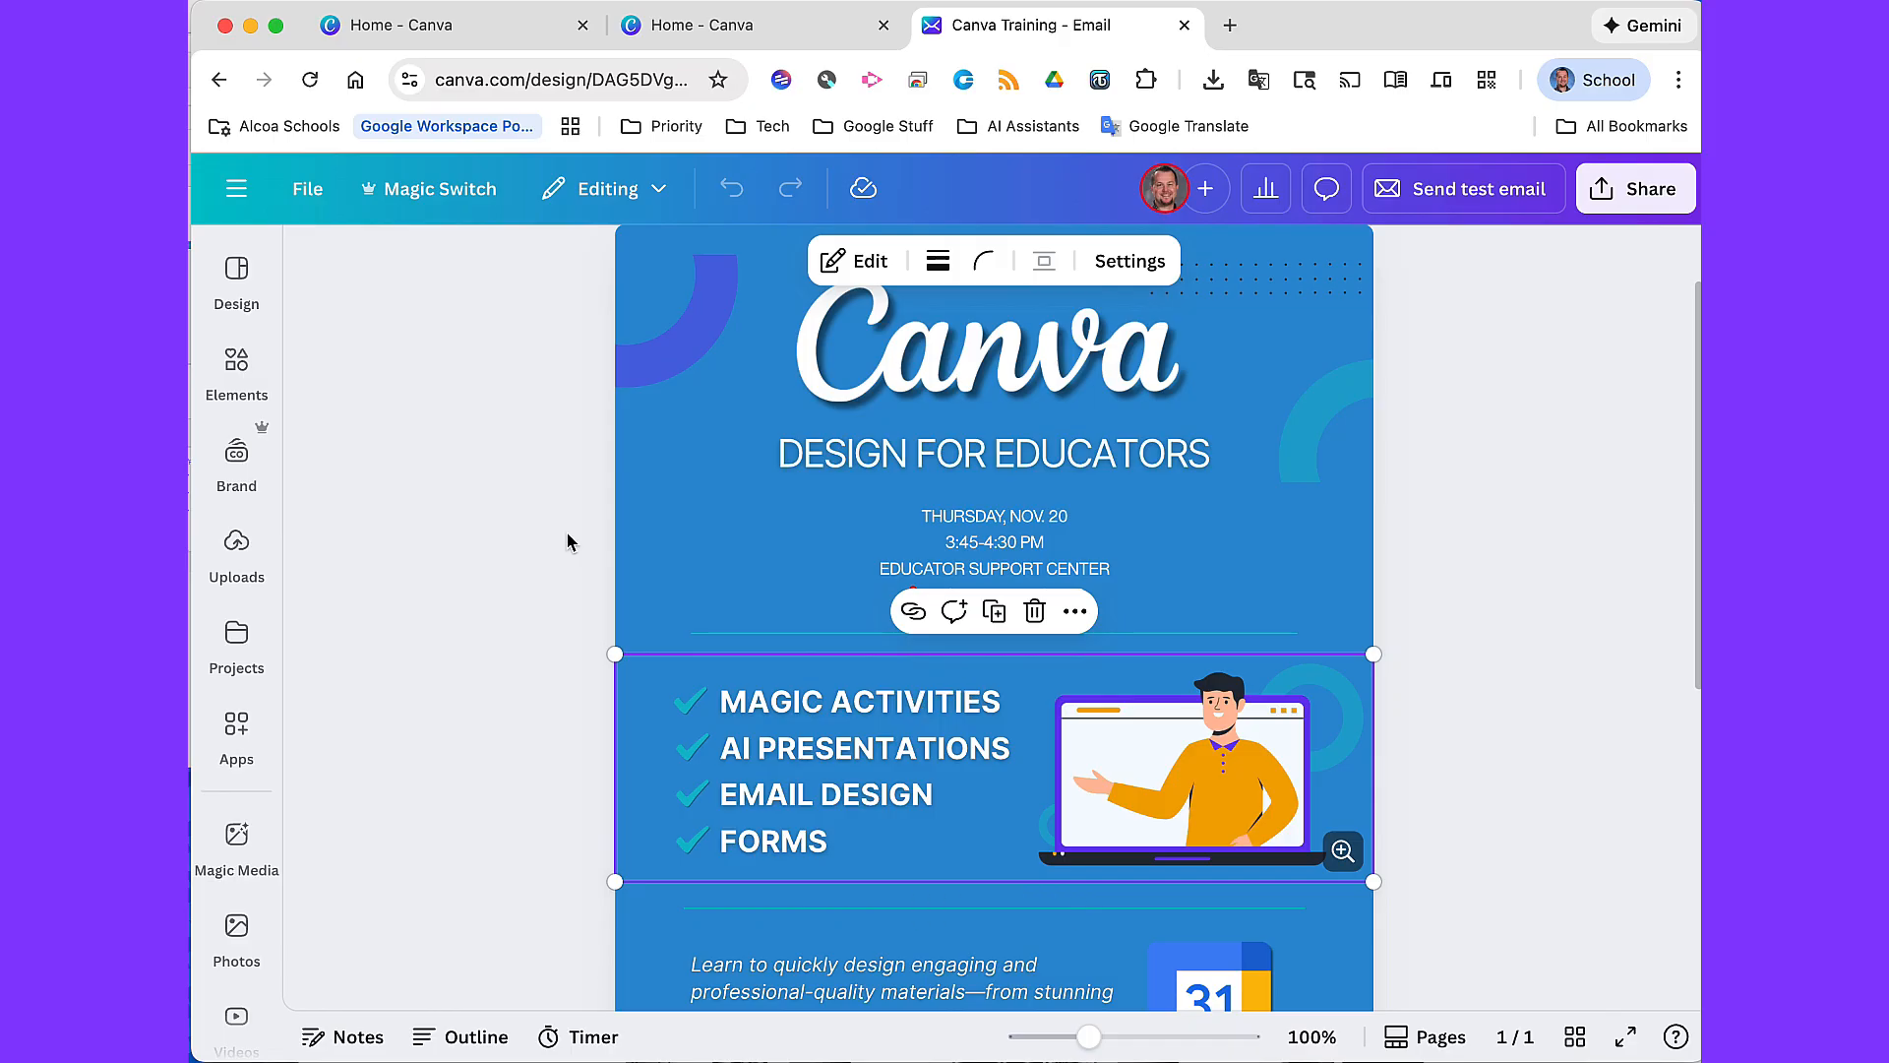
Inspect the event details as editable text by selecting the time line, and deselect it
click(689, 595)
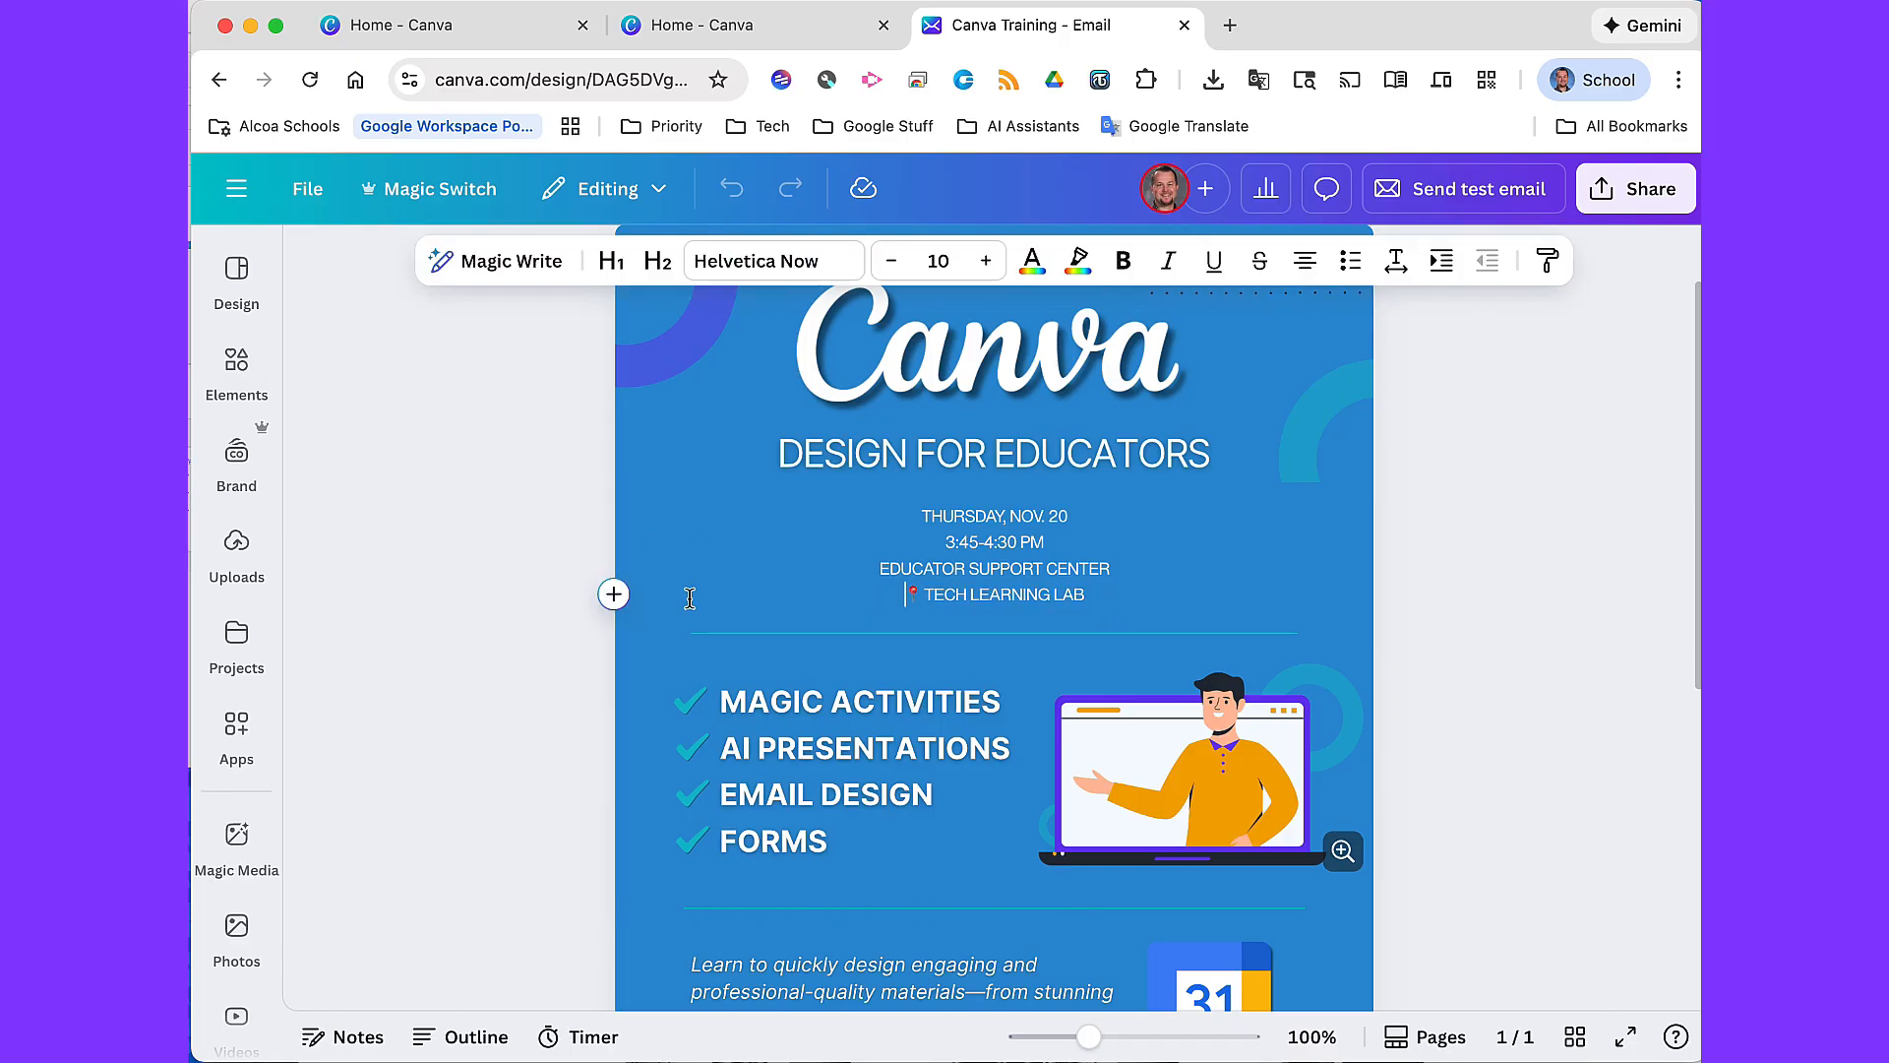
triple_click(754, 540)
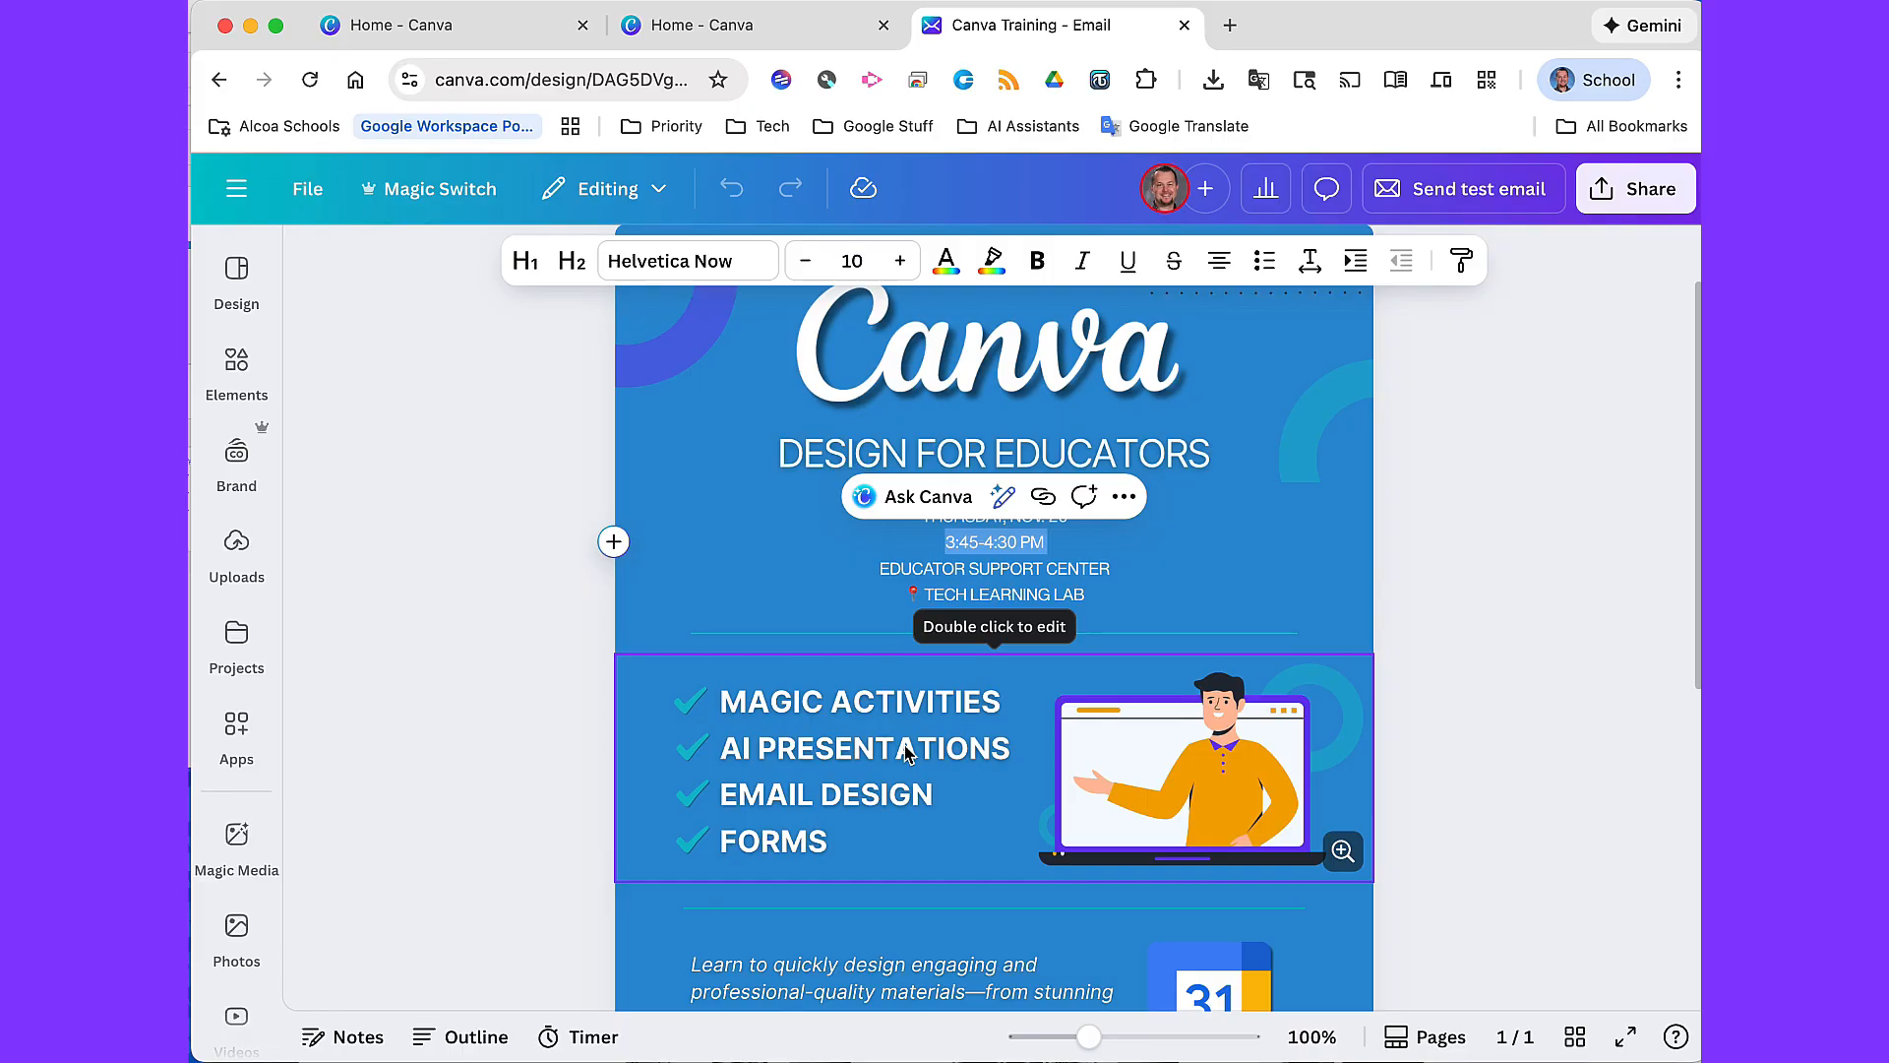
click(1487, 455)
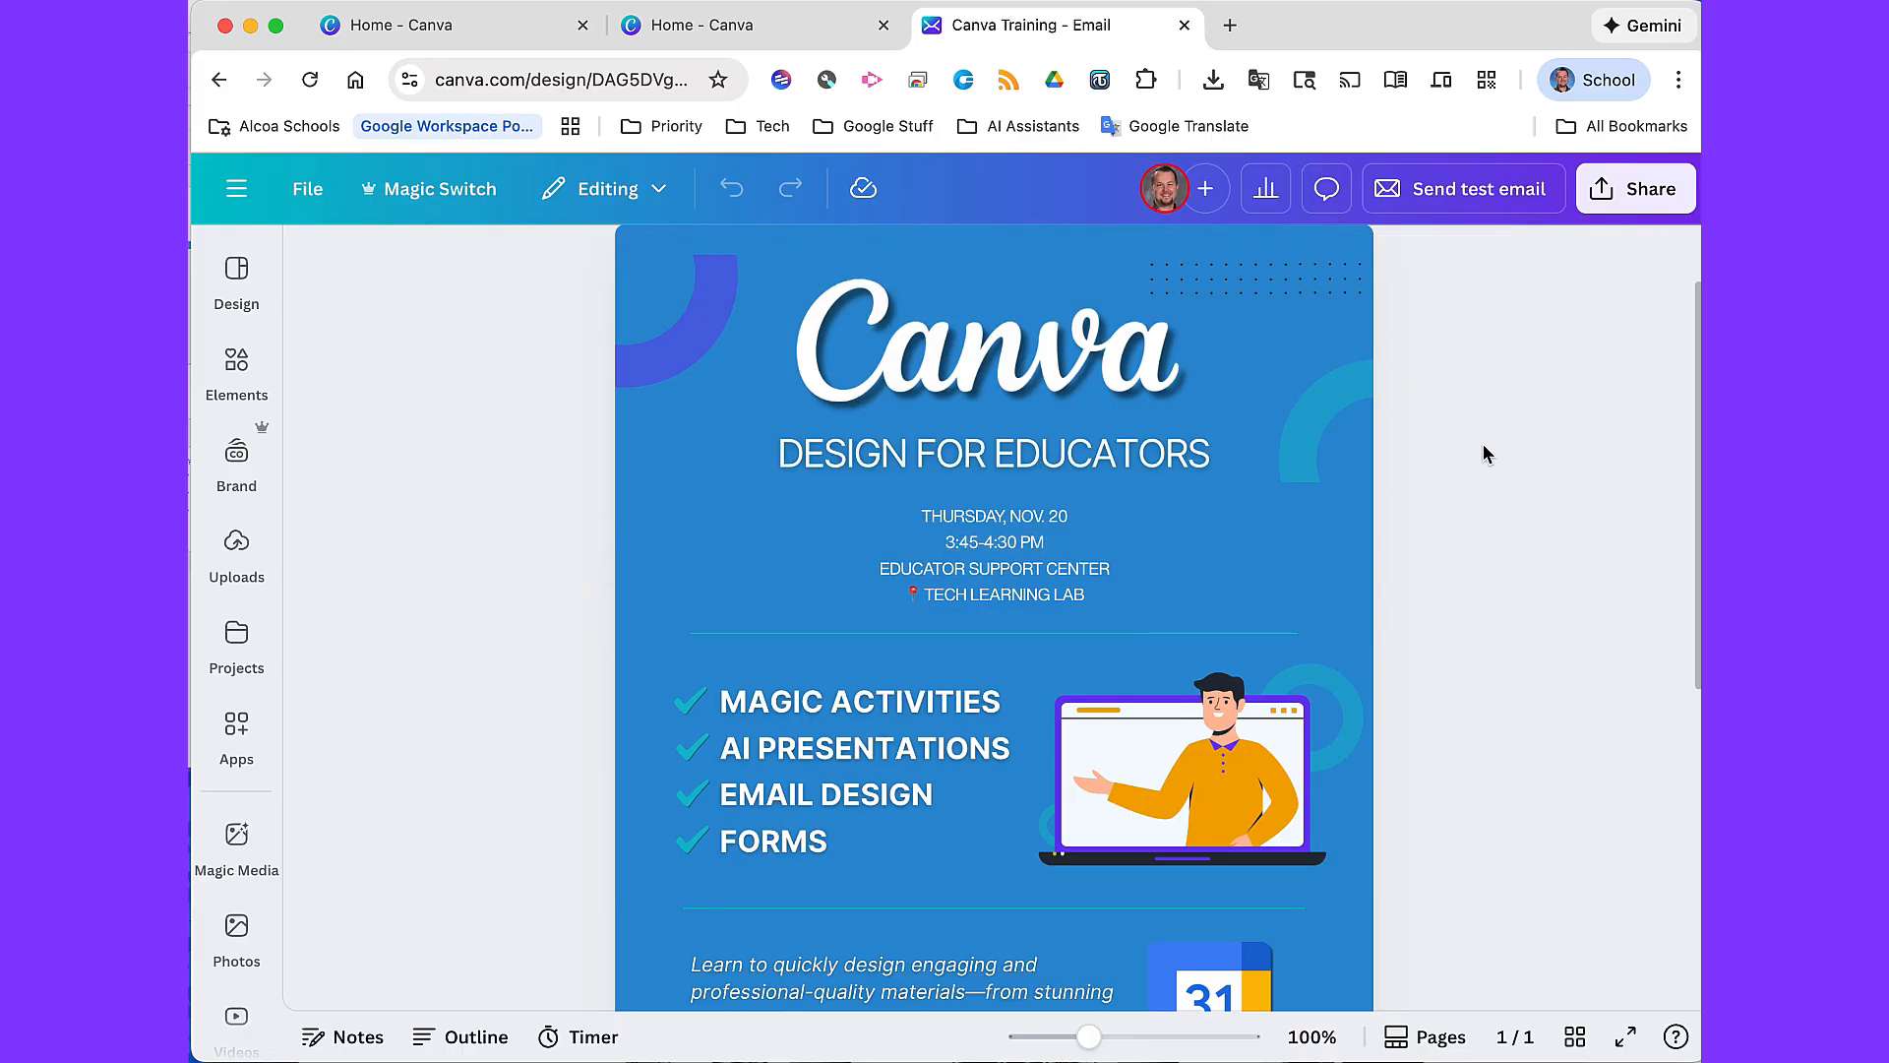
Open the test email settings for the Canva Training design and enlarge its desktop preview
click(1456, 194)
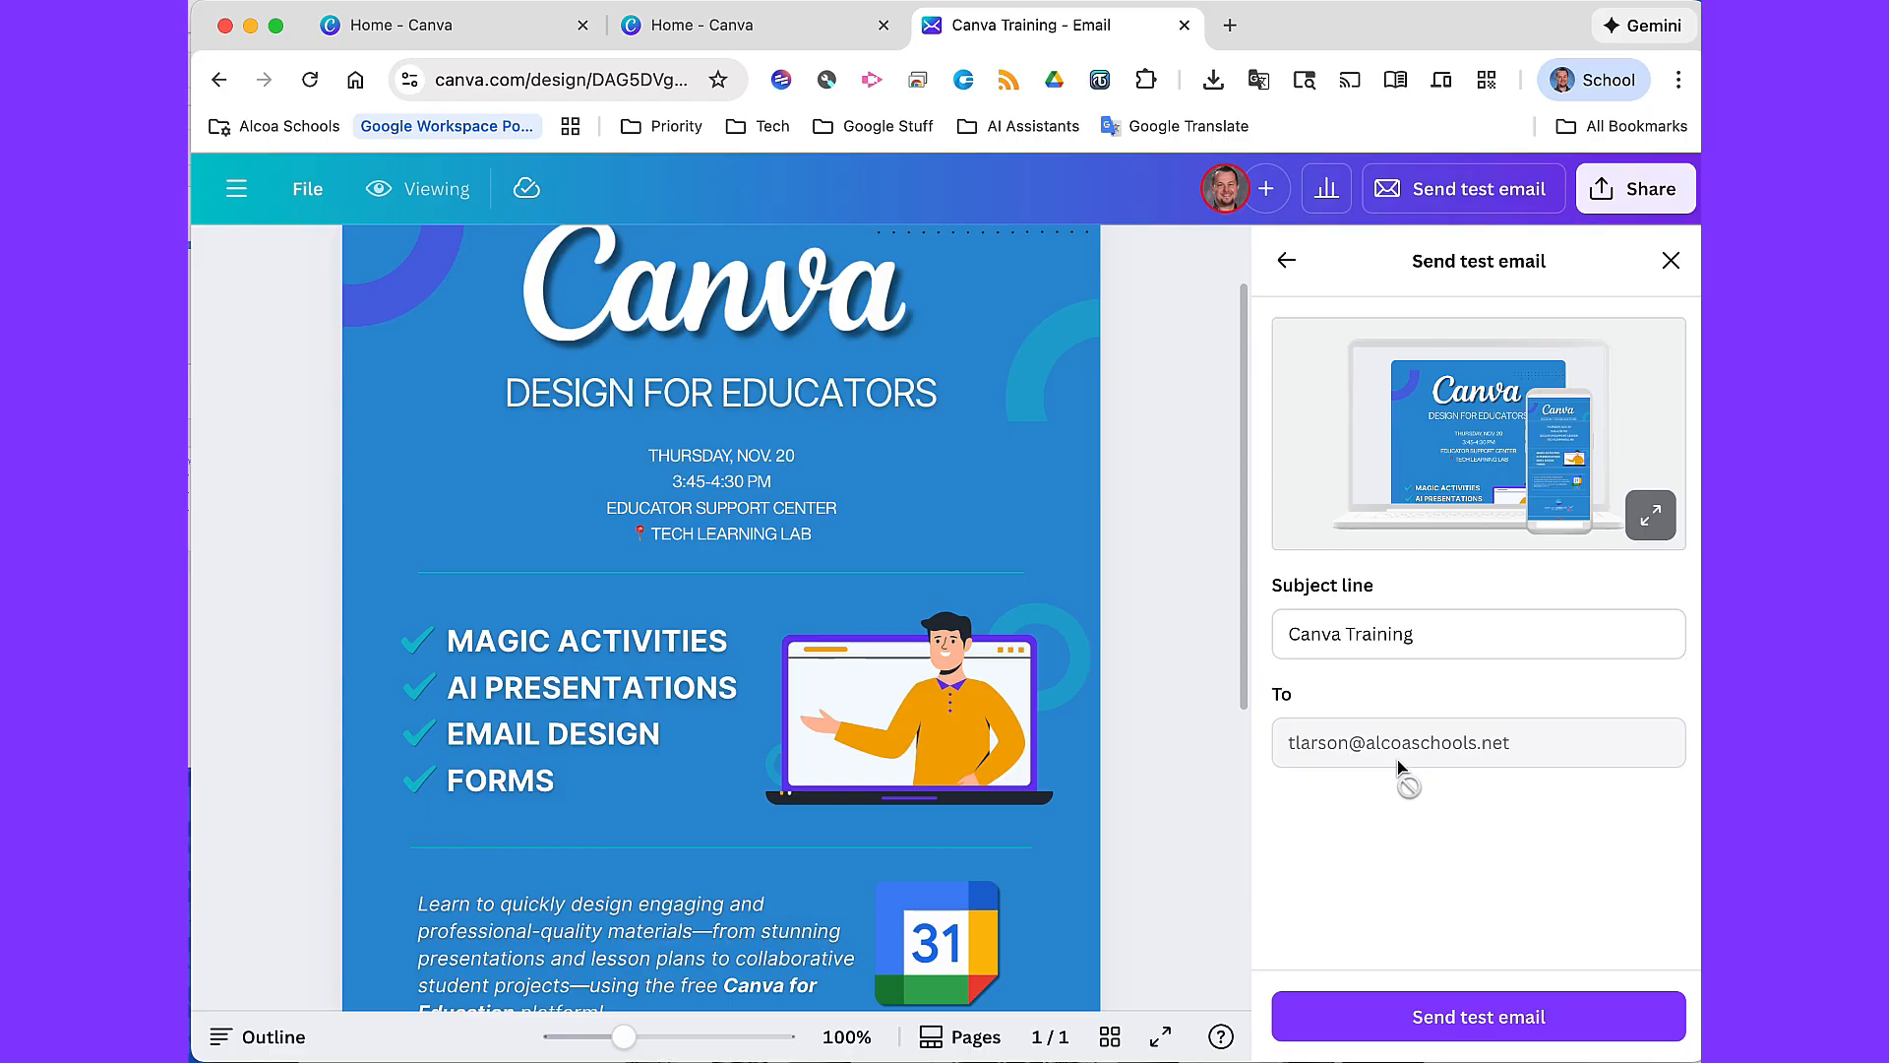
click(1649, 515)
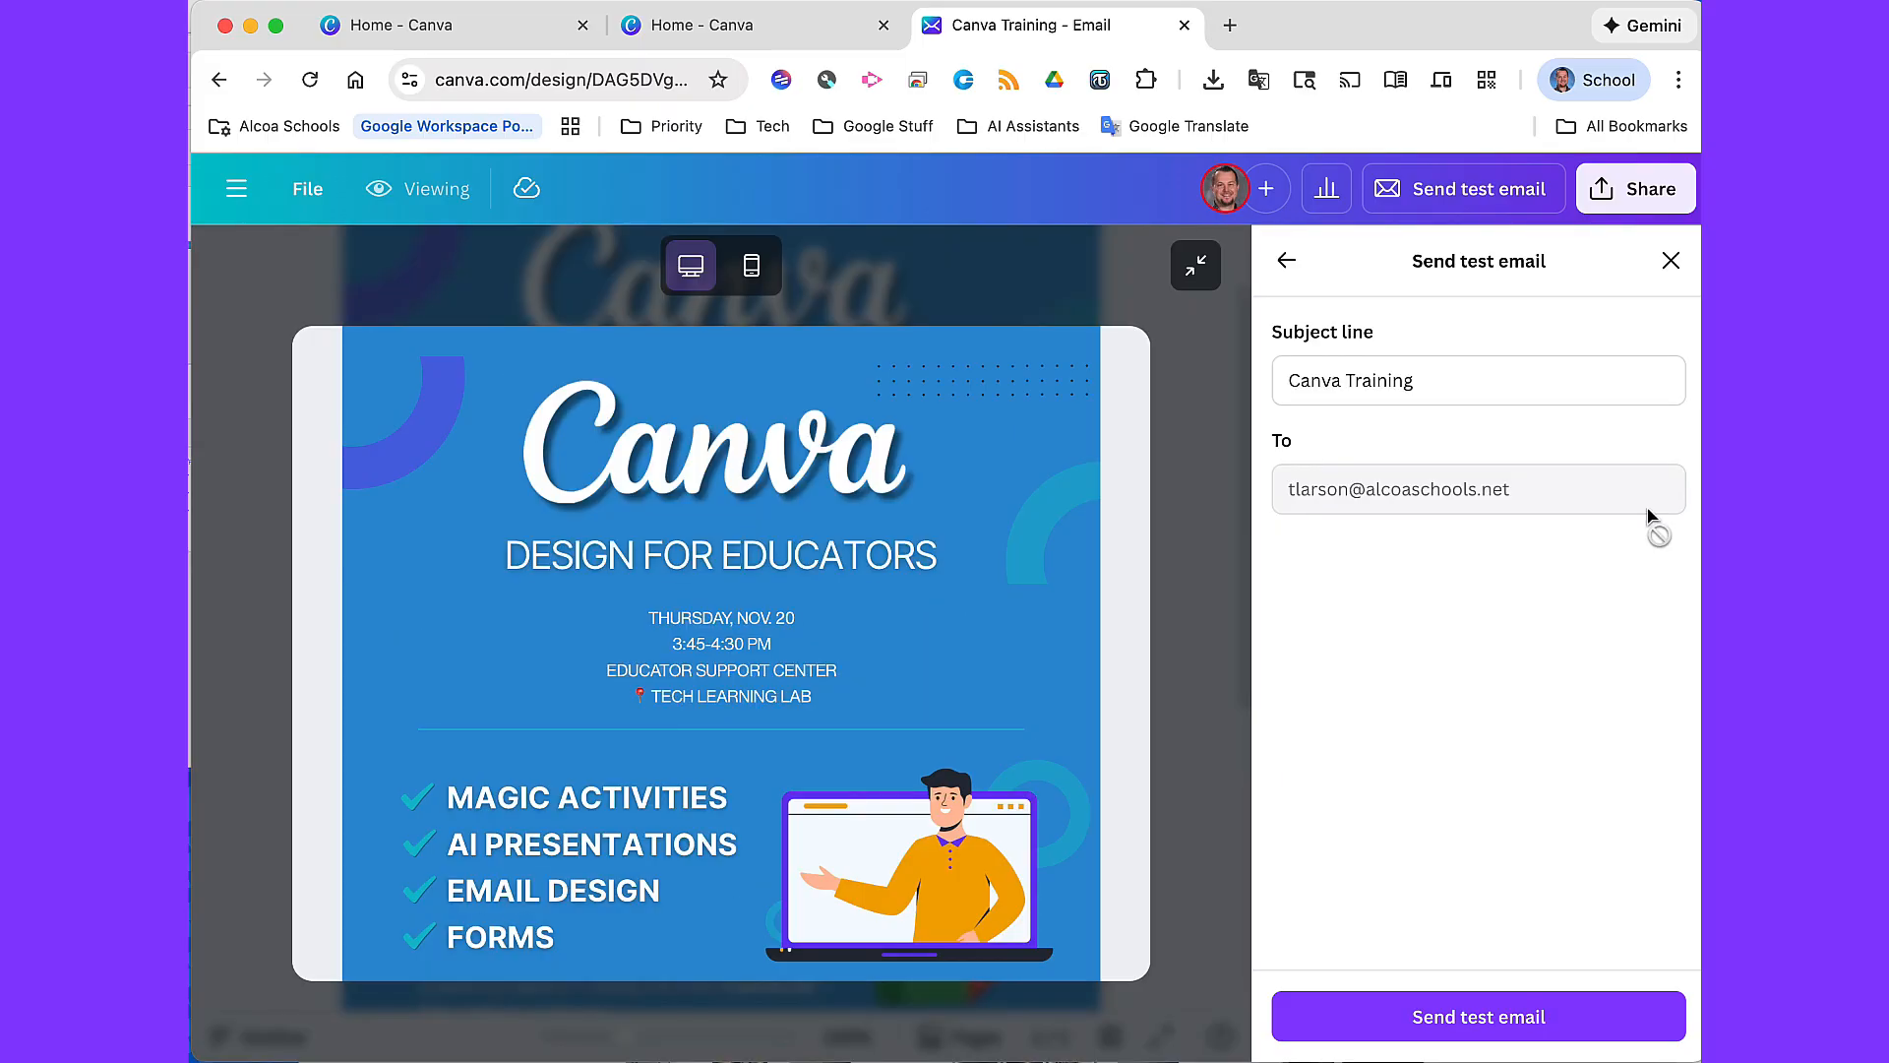
Preview the Canva Training email in its mobile layout, close the test email settings, and review the design
click(754, 267)
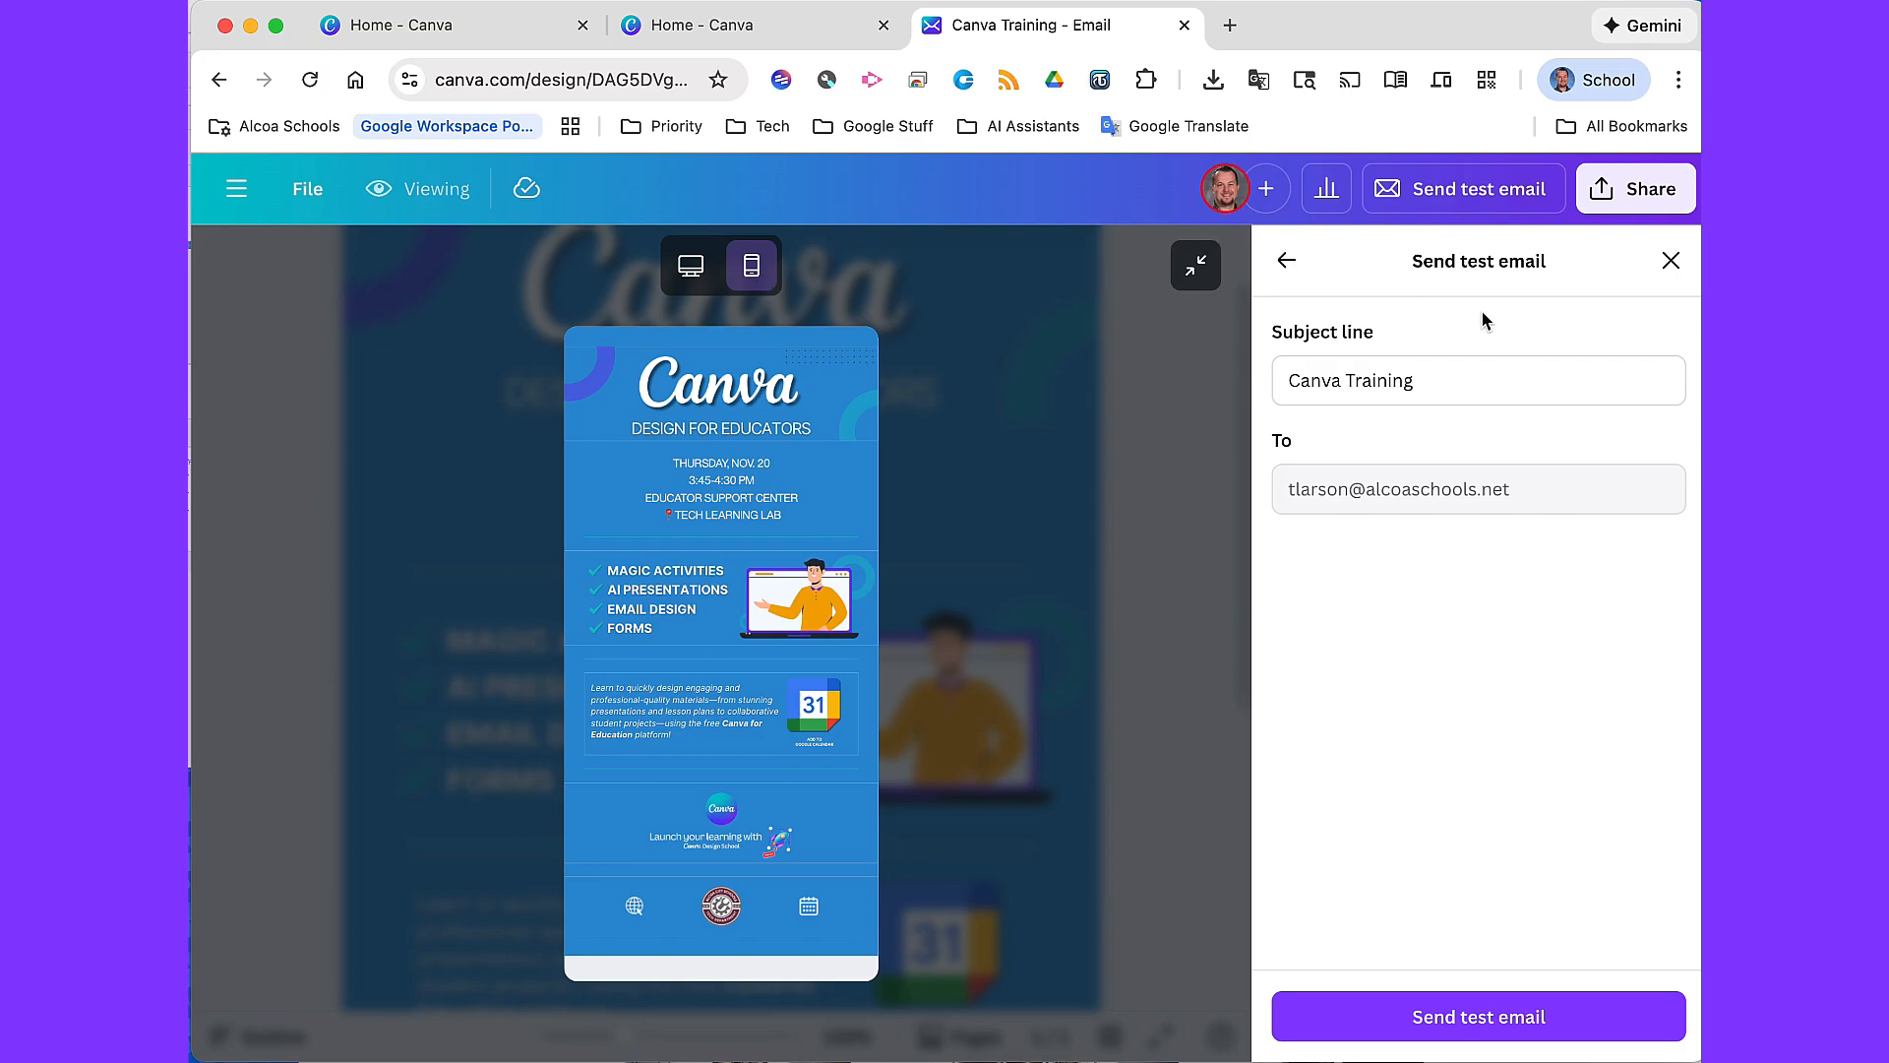
click(1669, 262)
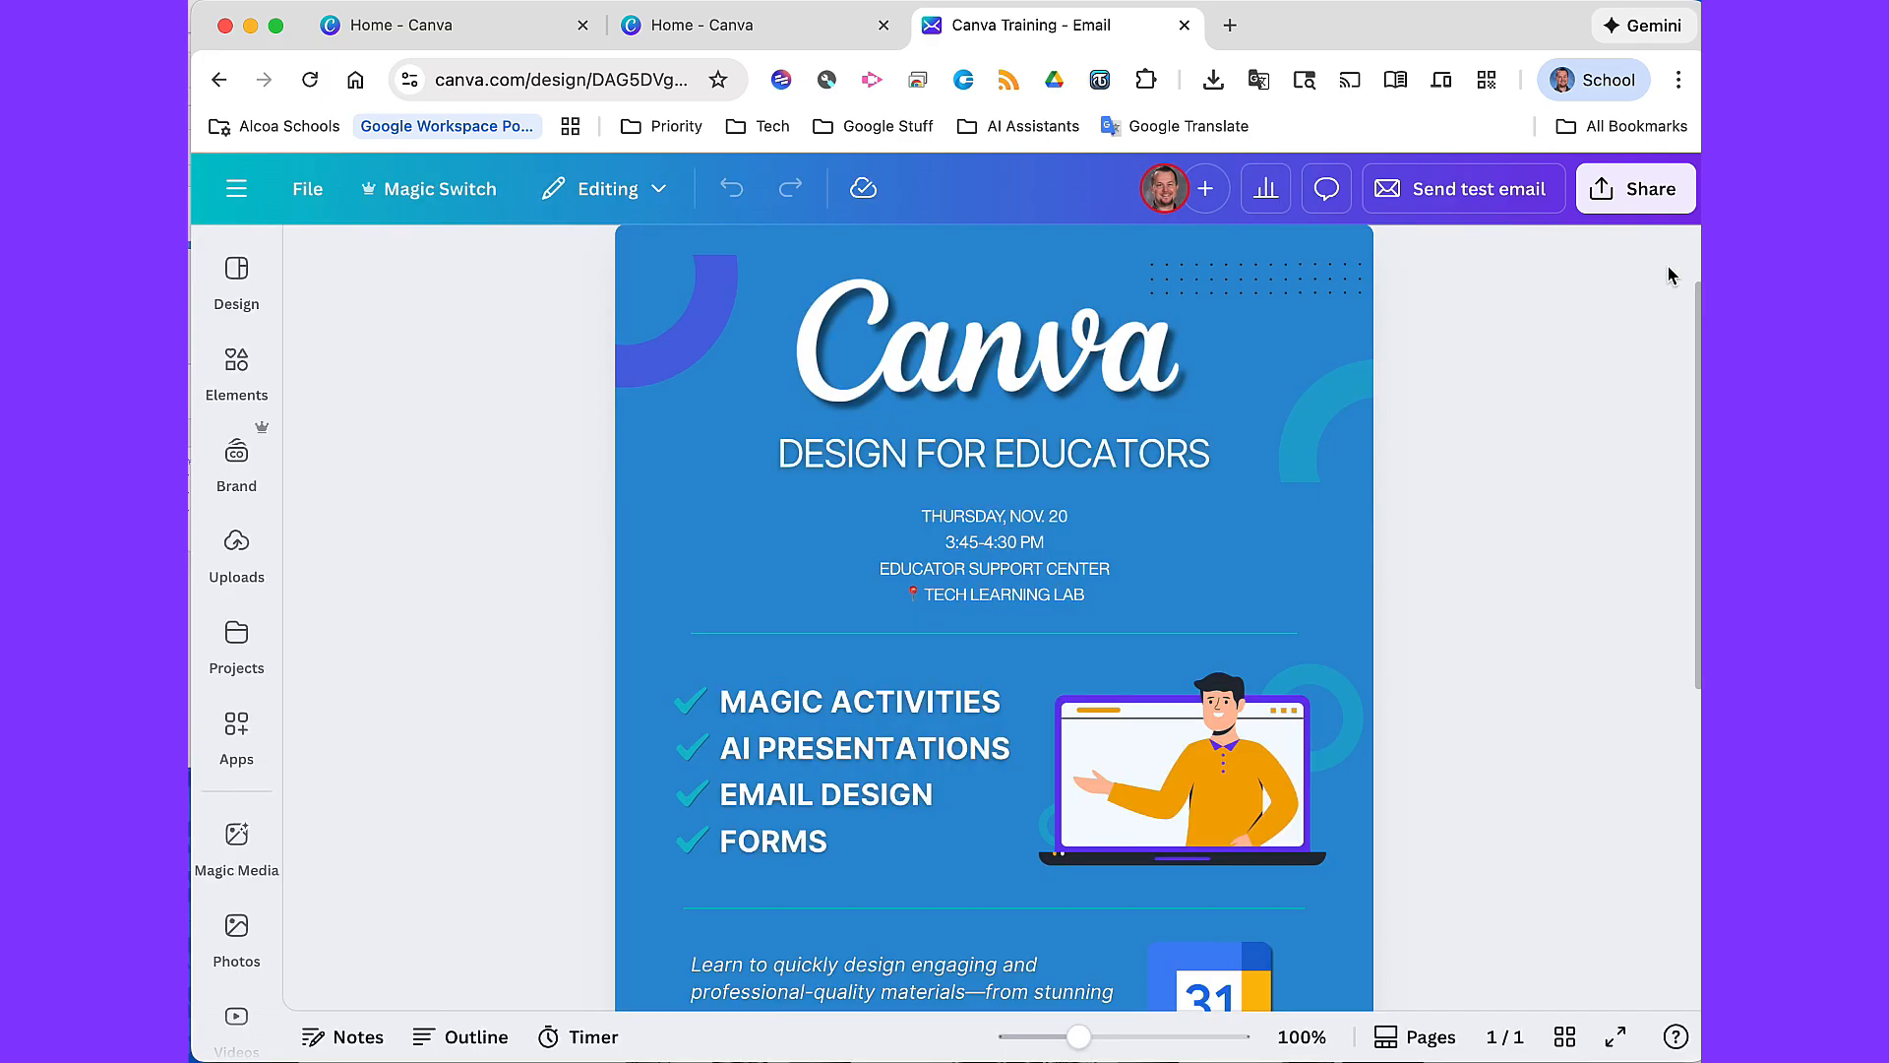
scroll(1502, 502, down, 4)
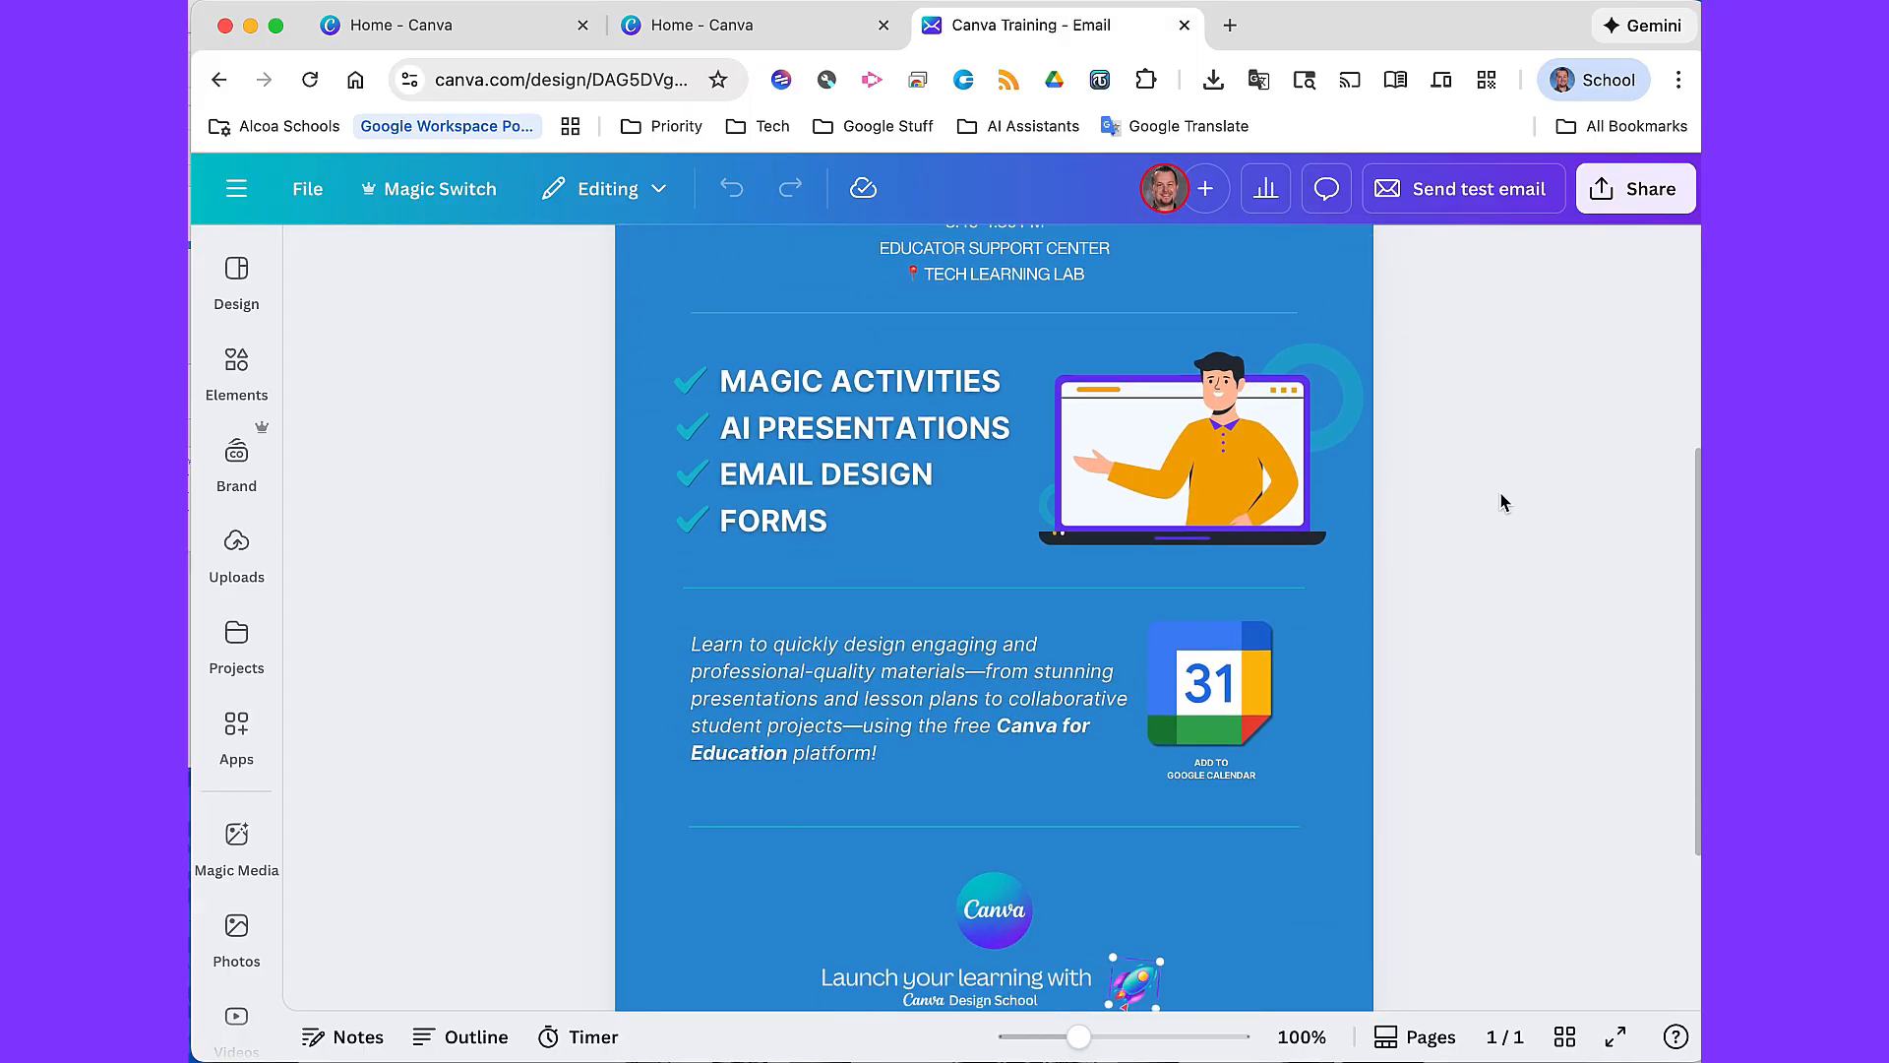
scroll(1503, 501, up, 5)
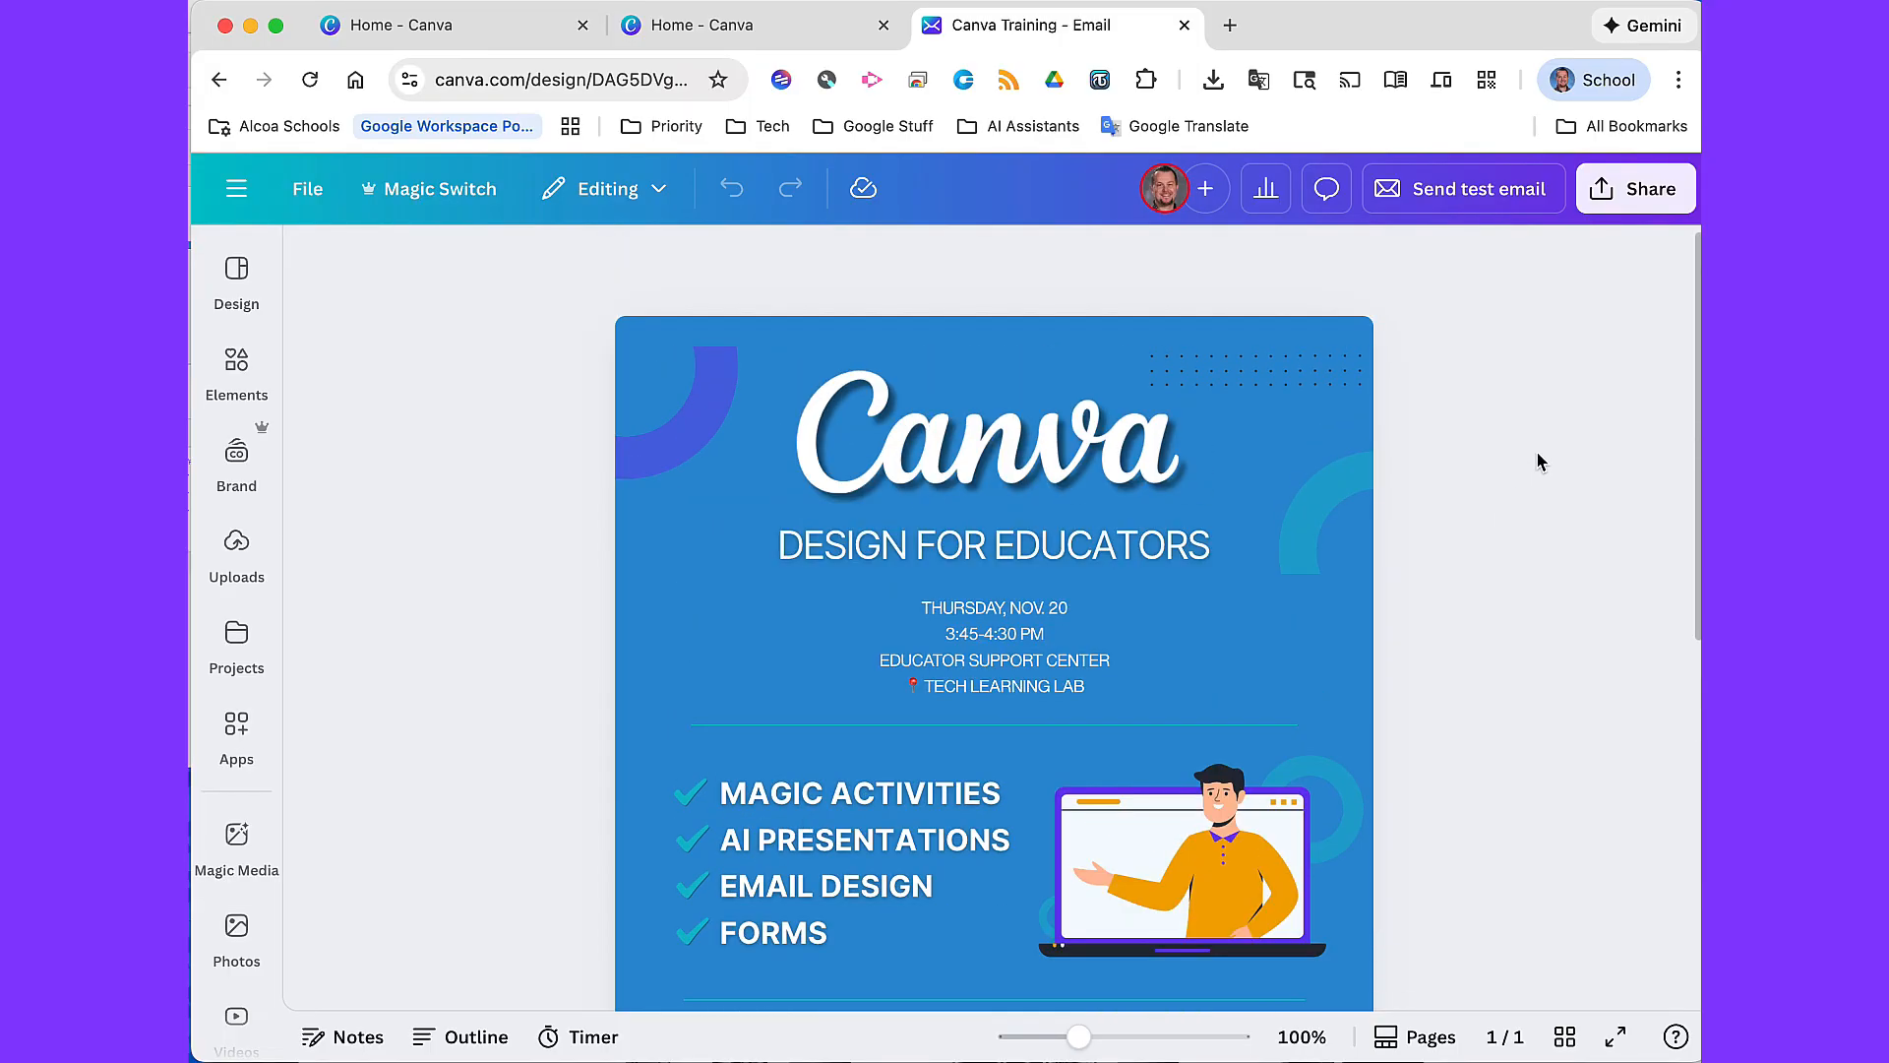
Export the Canva Training email to Gmail, and open the saved draft to review it from top to bottom
click(1635, 187)
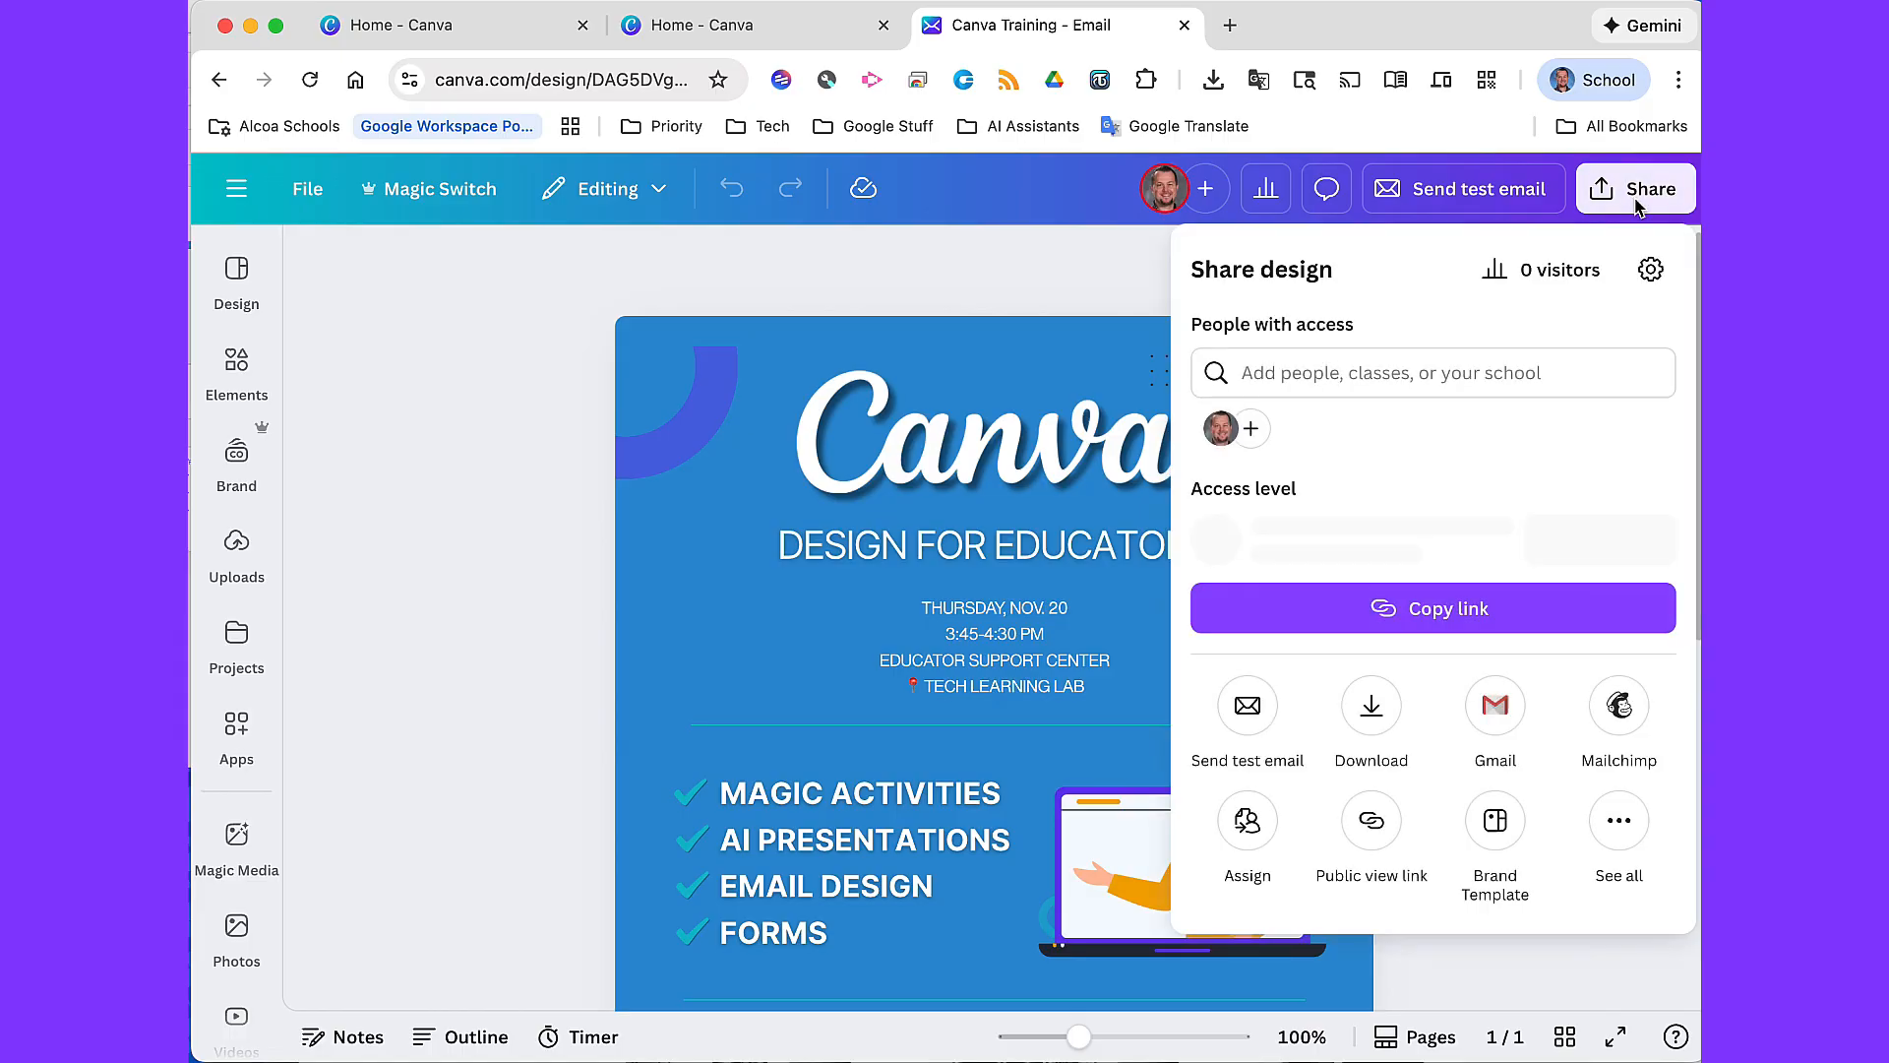
click(1495, 713)
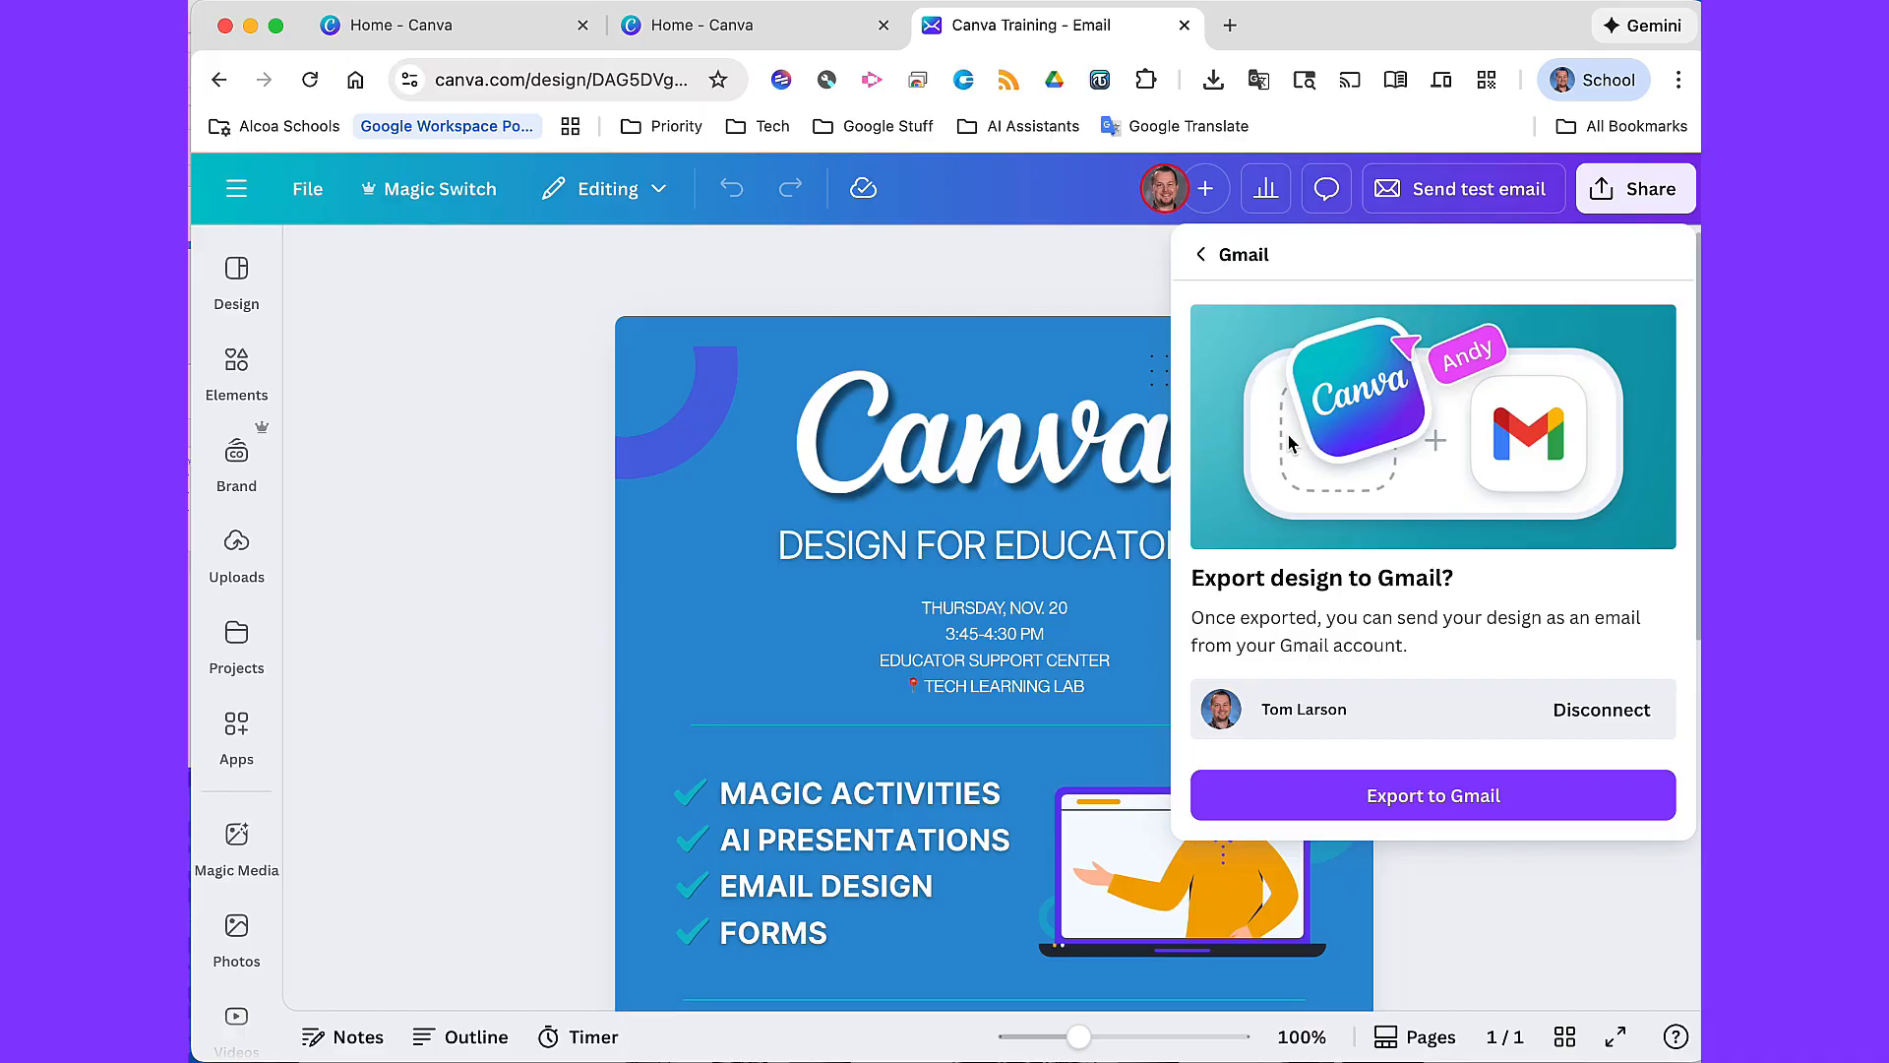
click(1436, 801)
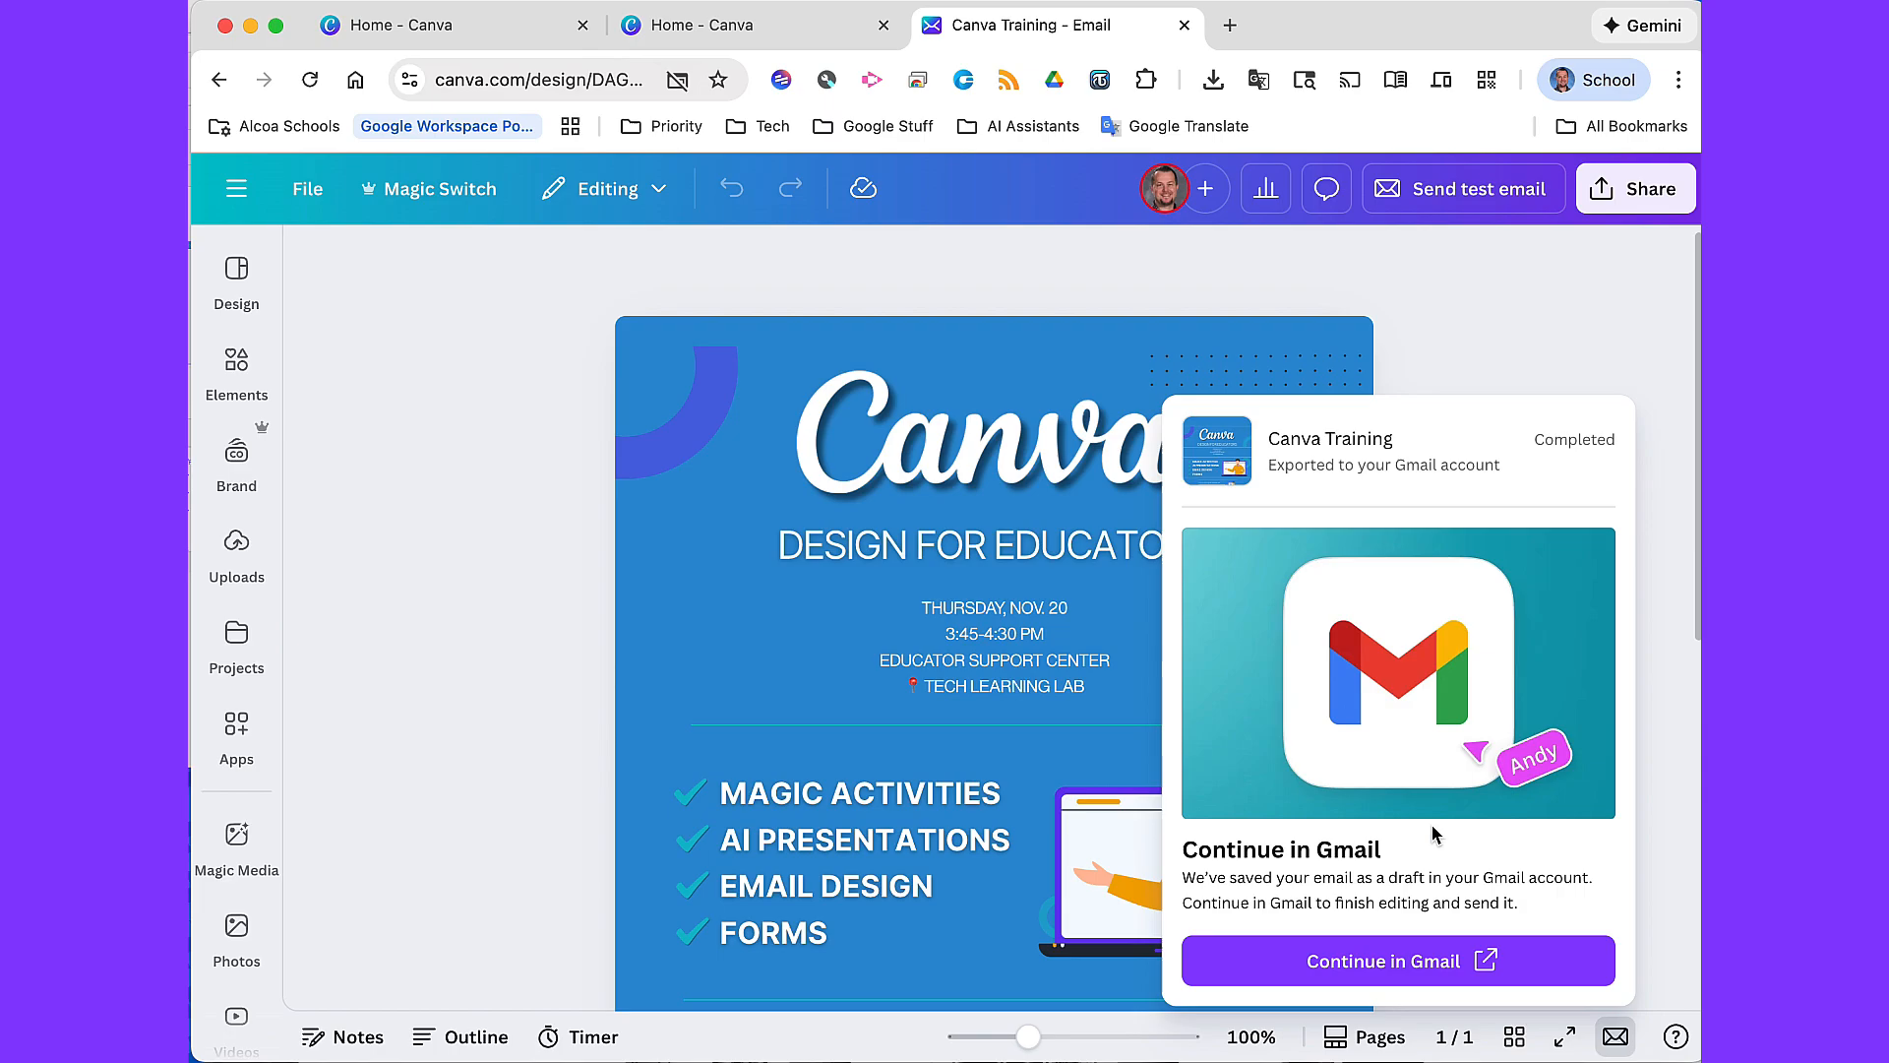
click(1389, 960)
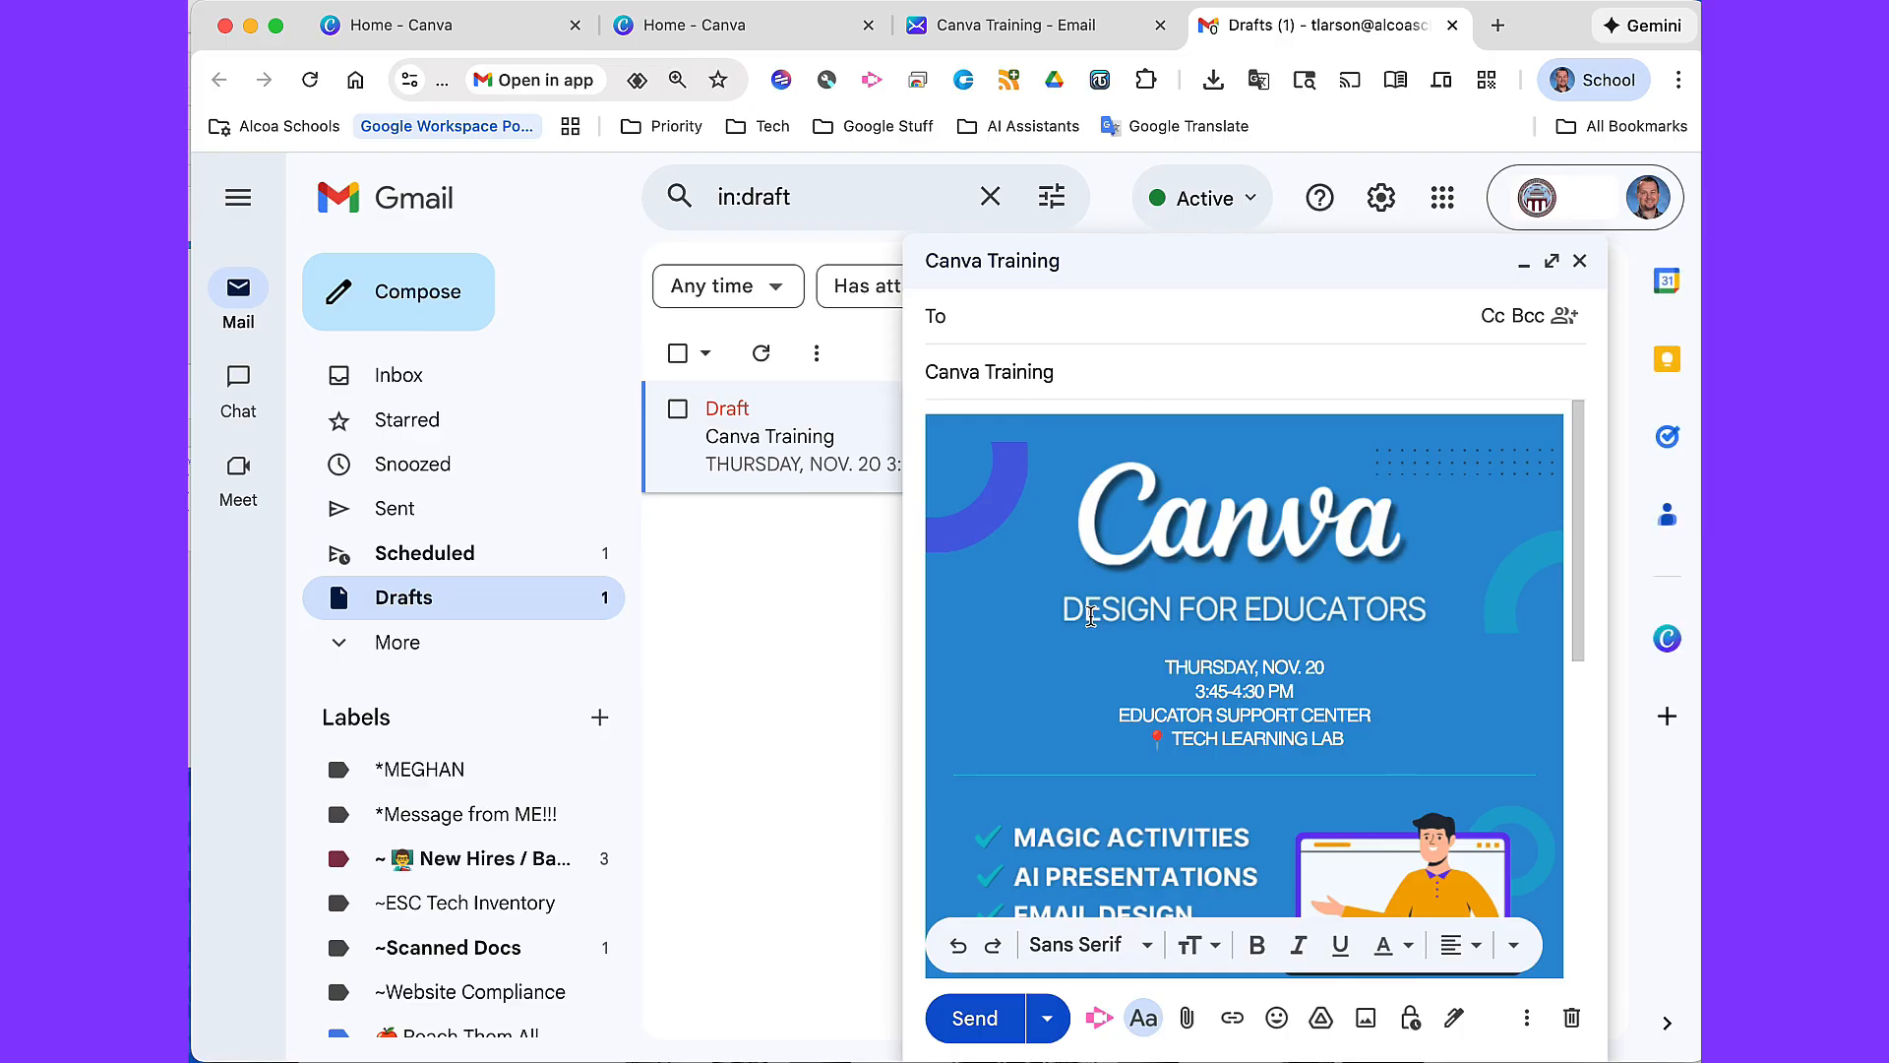
scroll(1091, 616, down, 10)
click(1091, 616)
scroll(1091, 616, up, 10)
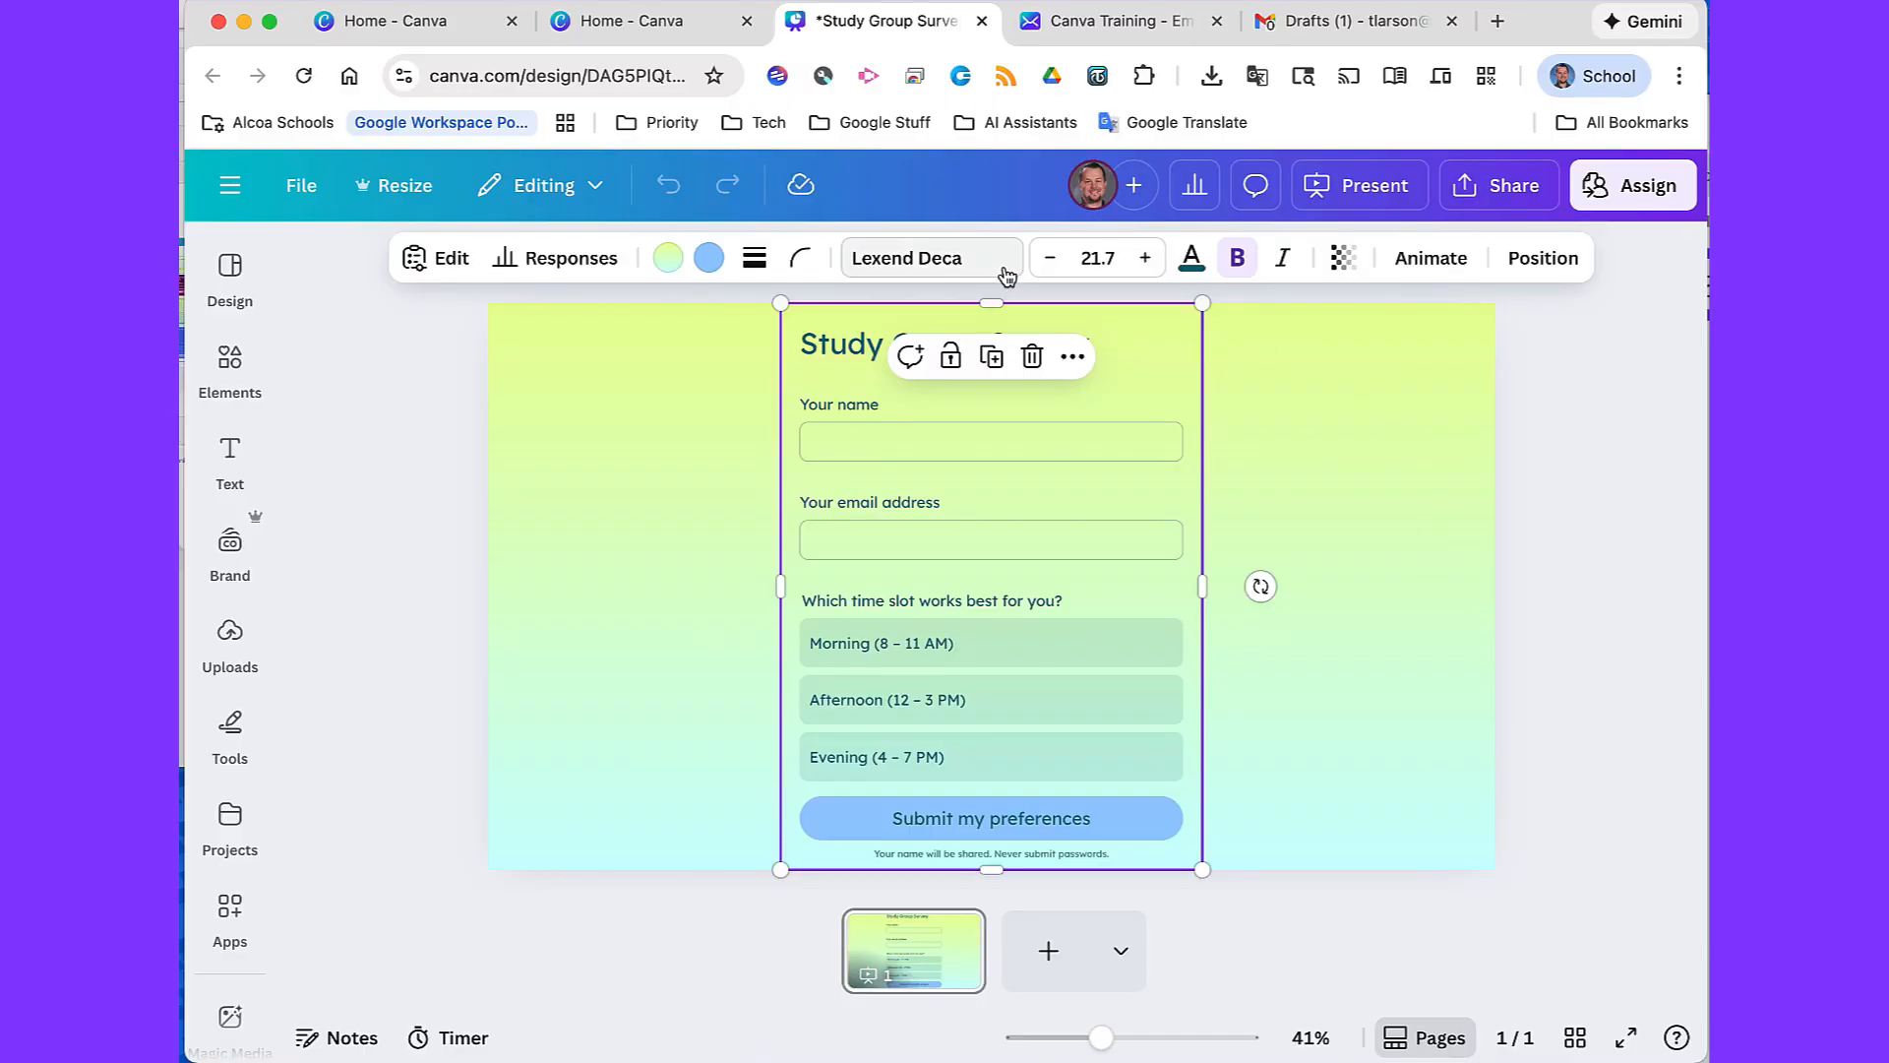
Examine the Study Group Survey's responses in the list and the full form data table, and close both
click(562, 263)
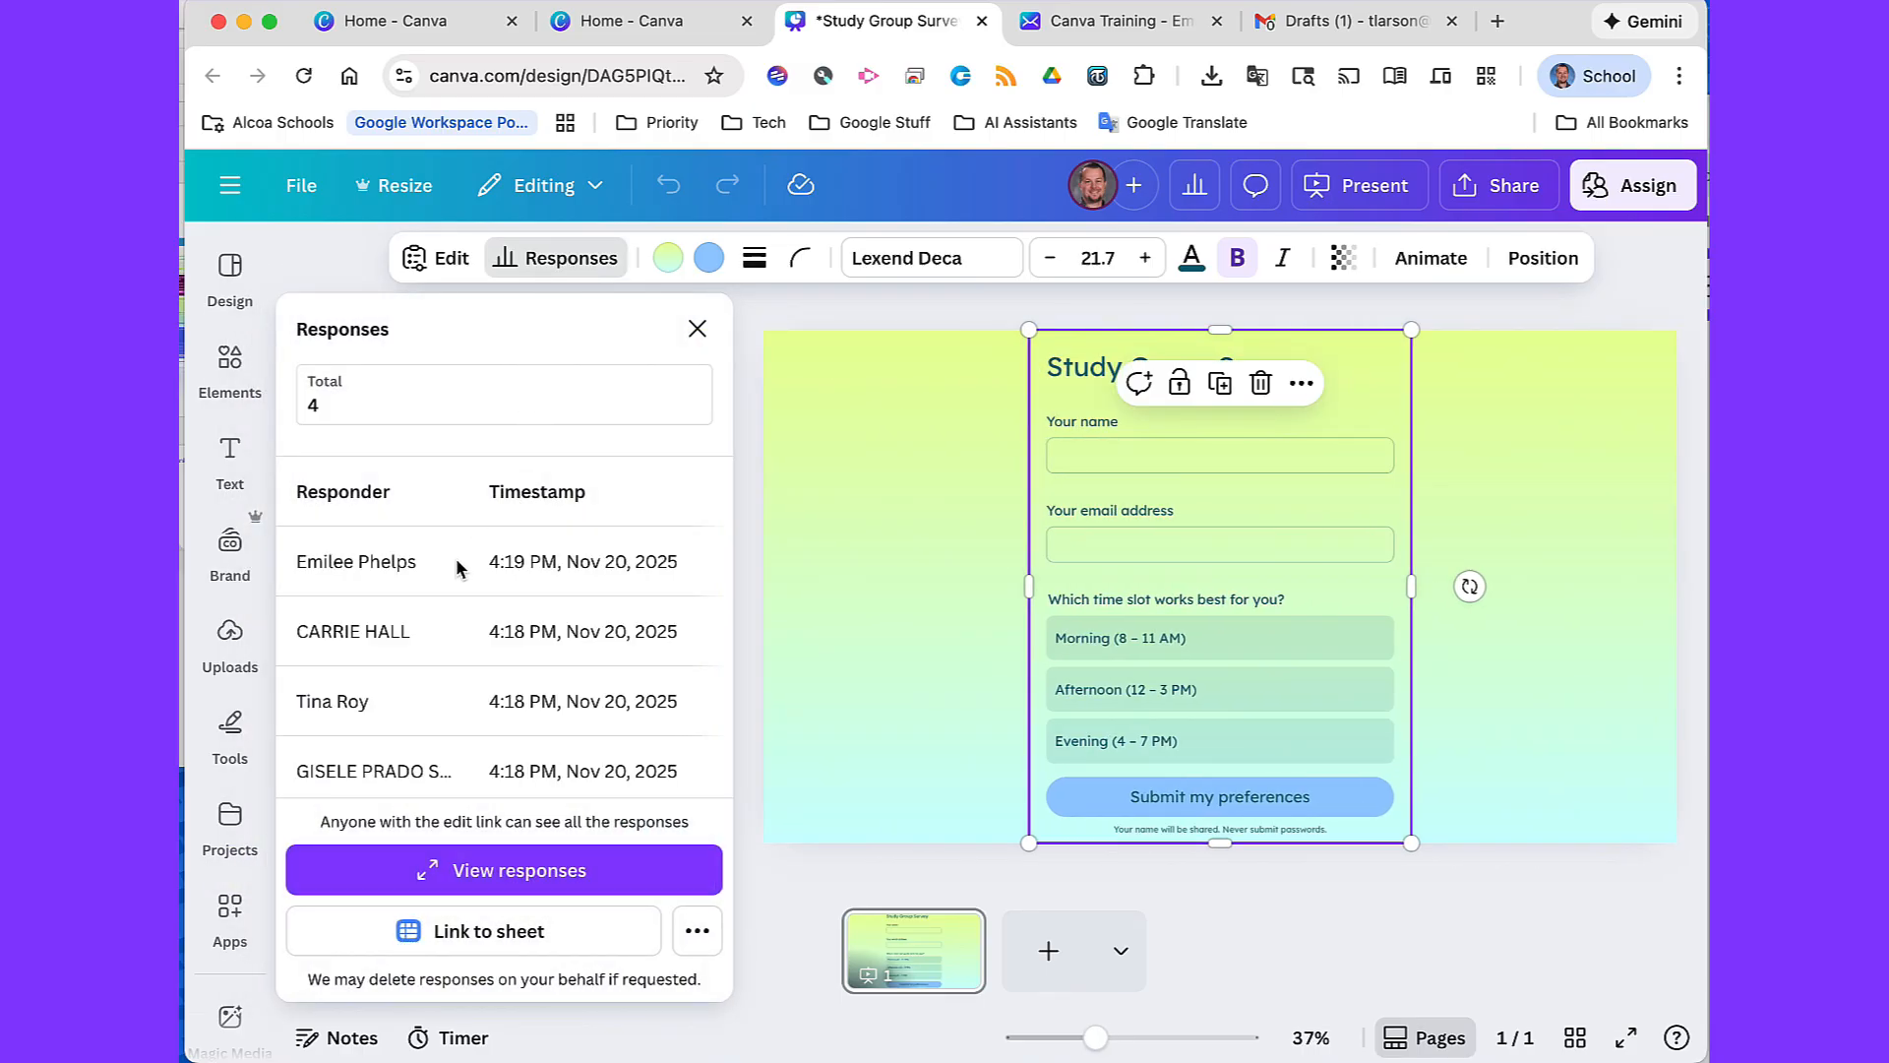
scroll(457, 610, down, 1)
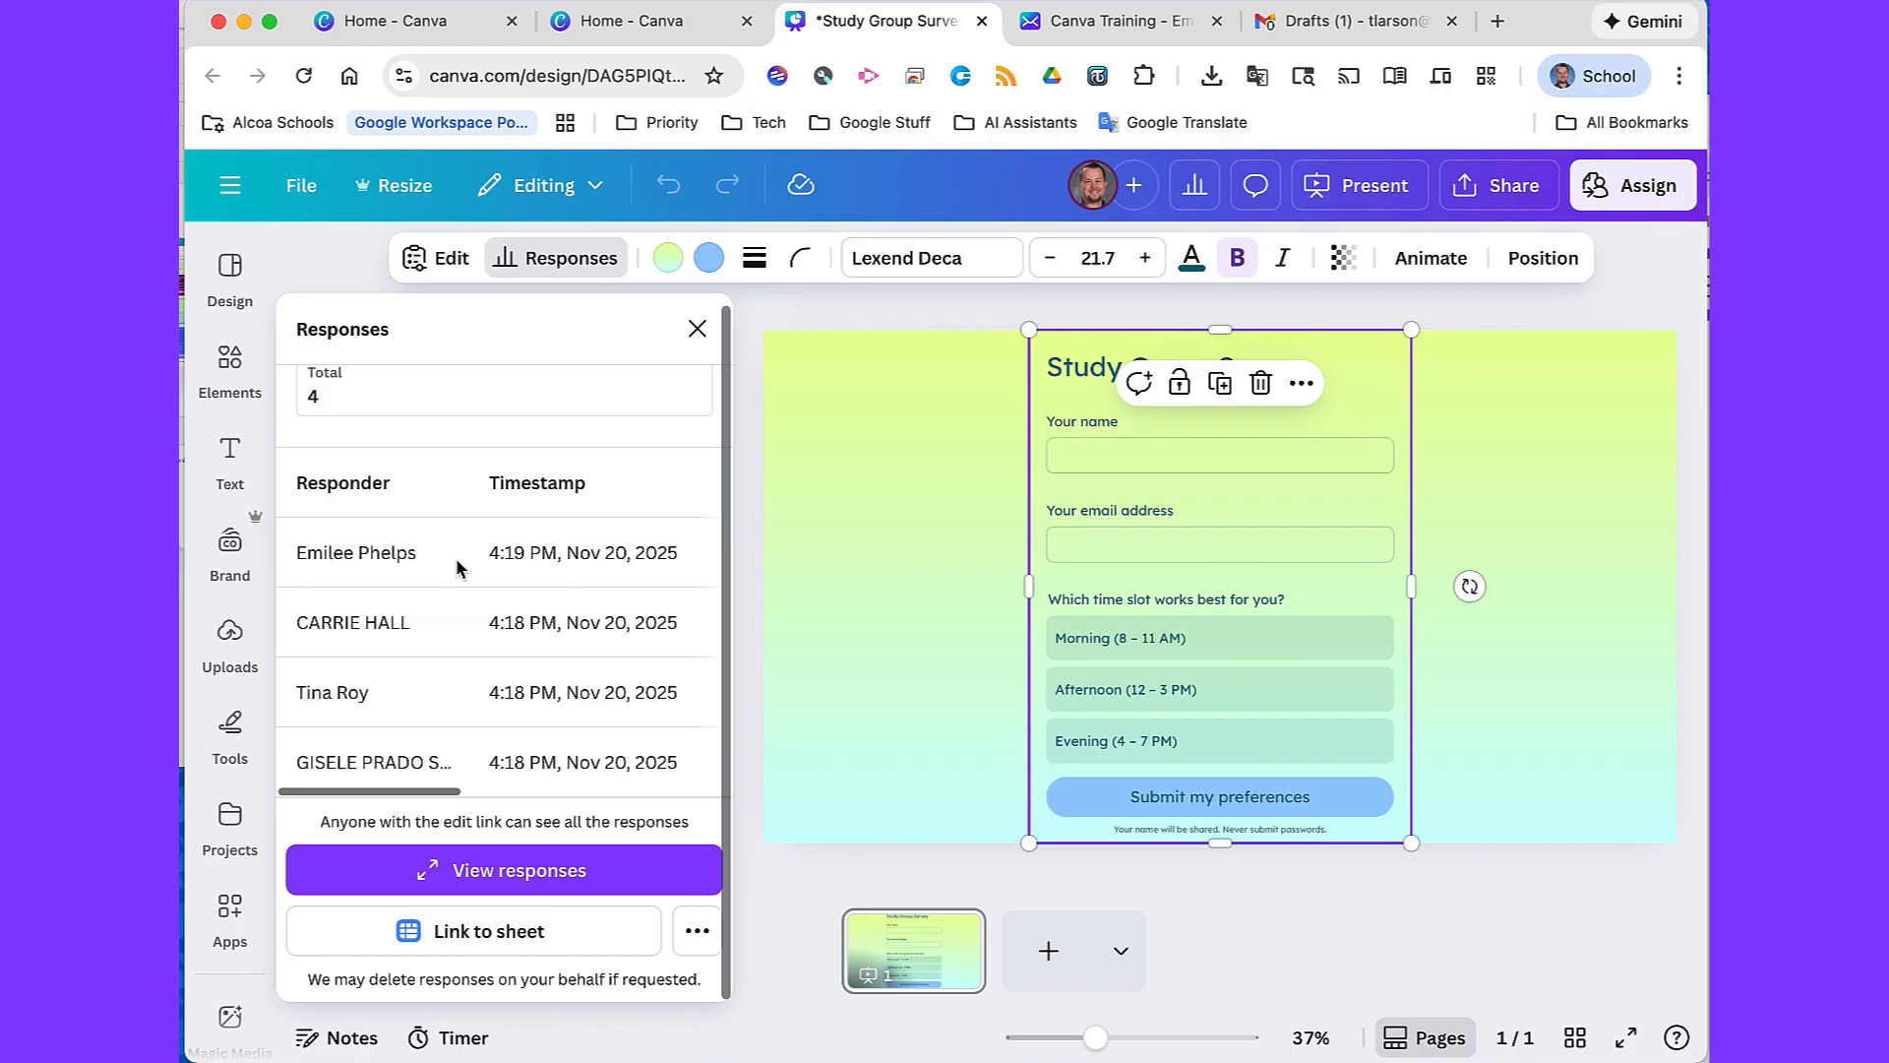
click(475, 876)
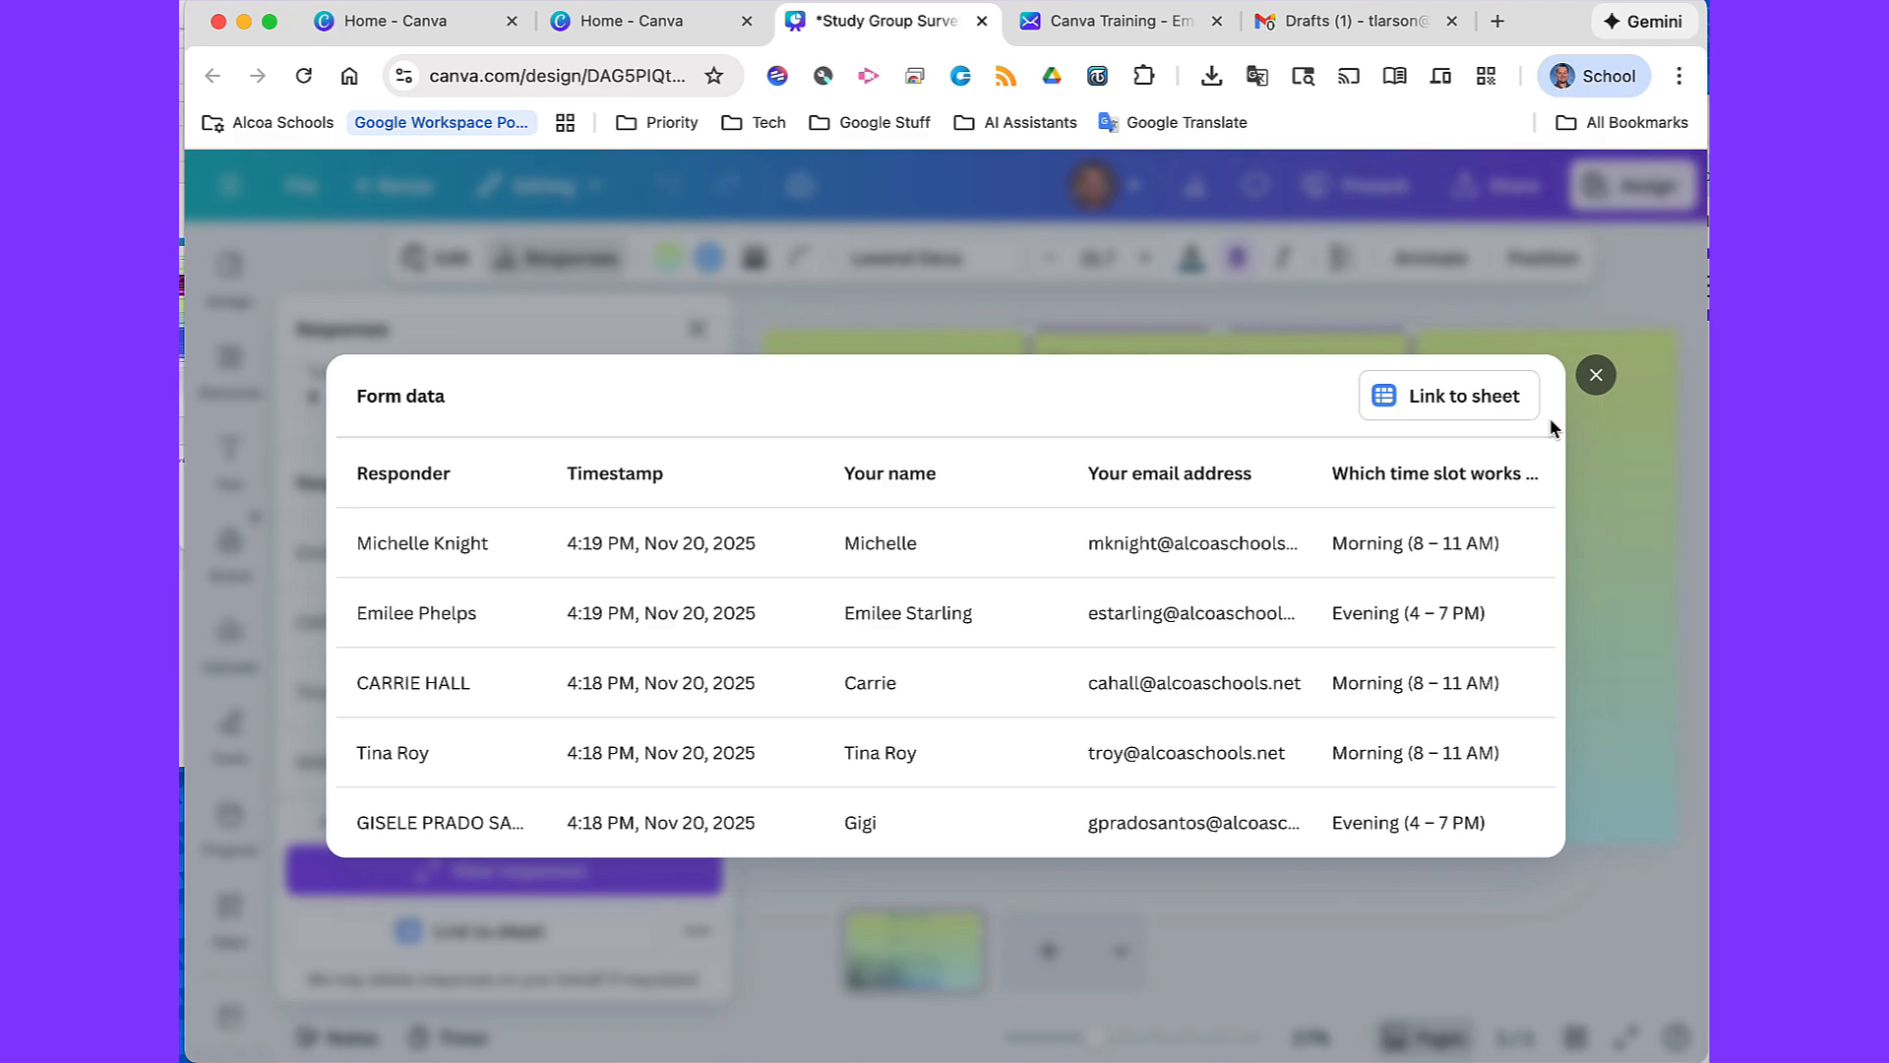
click(1596, 376)
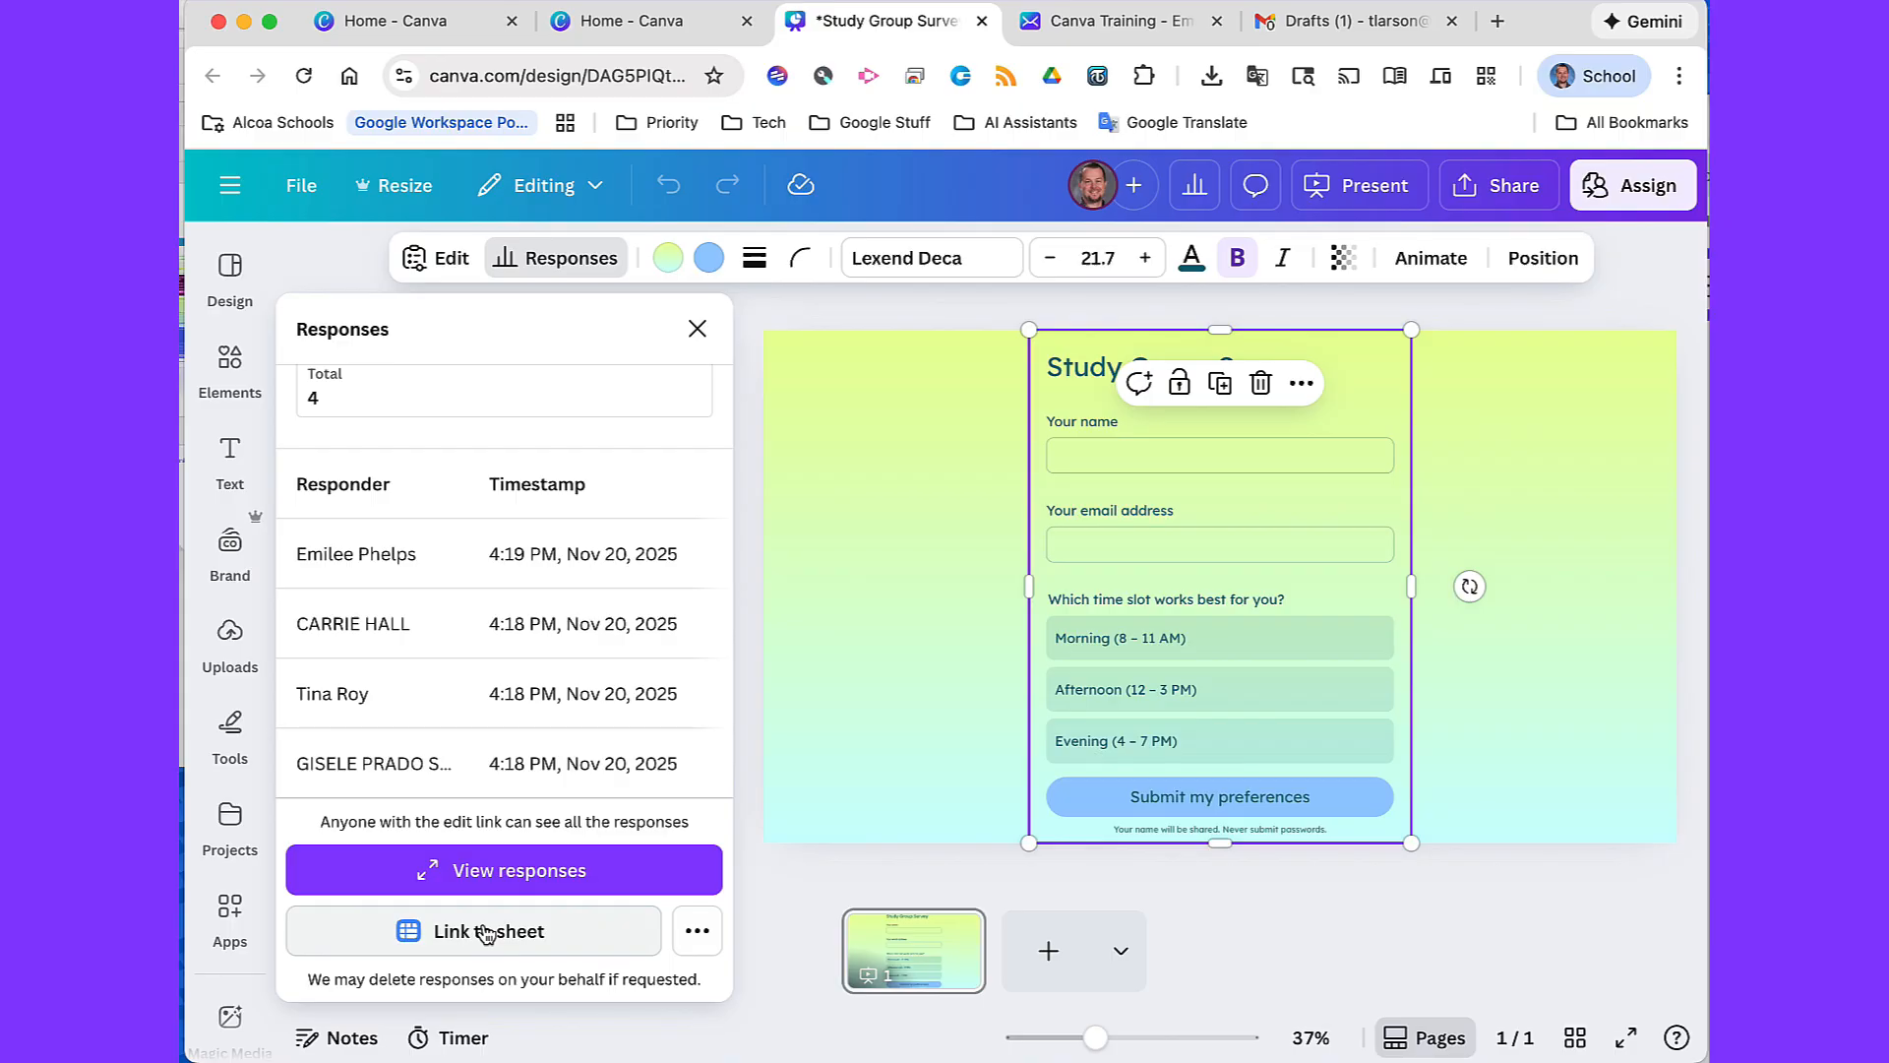
click(698, 331)
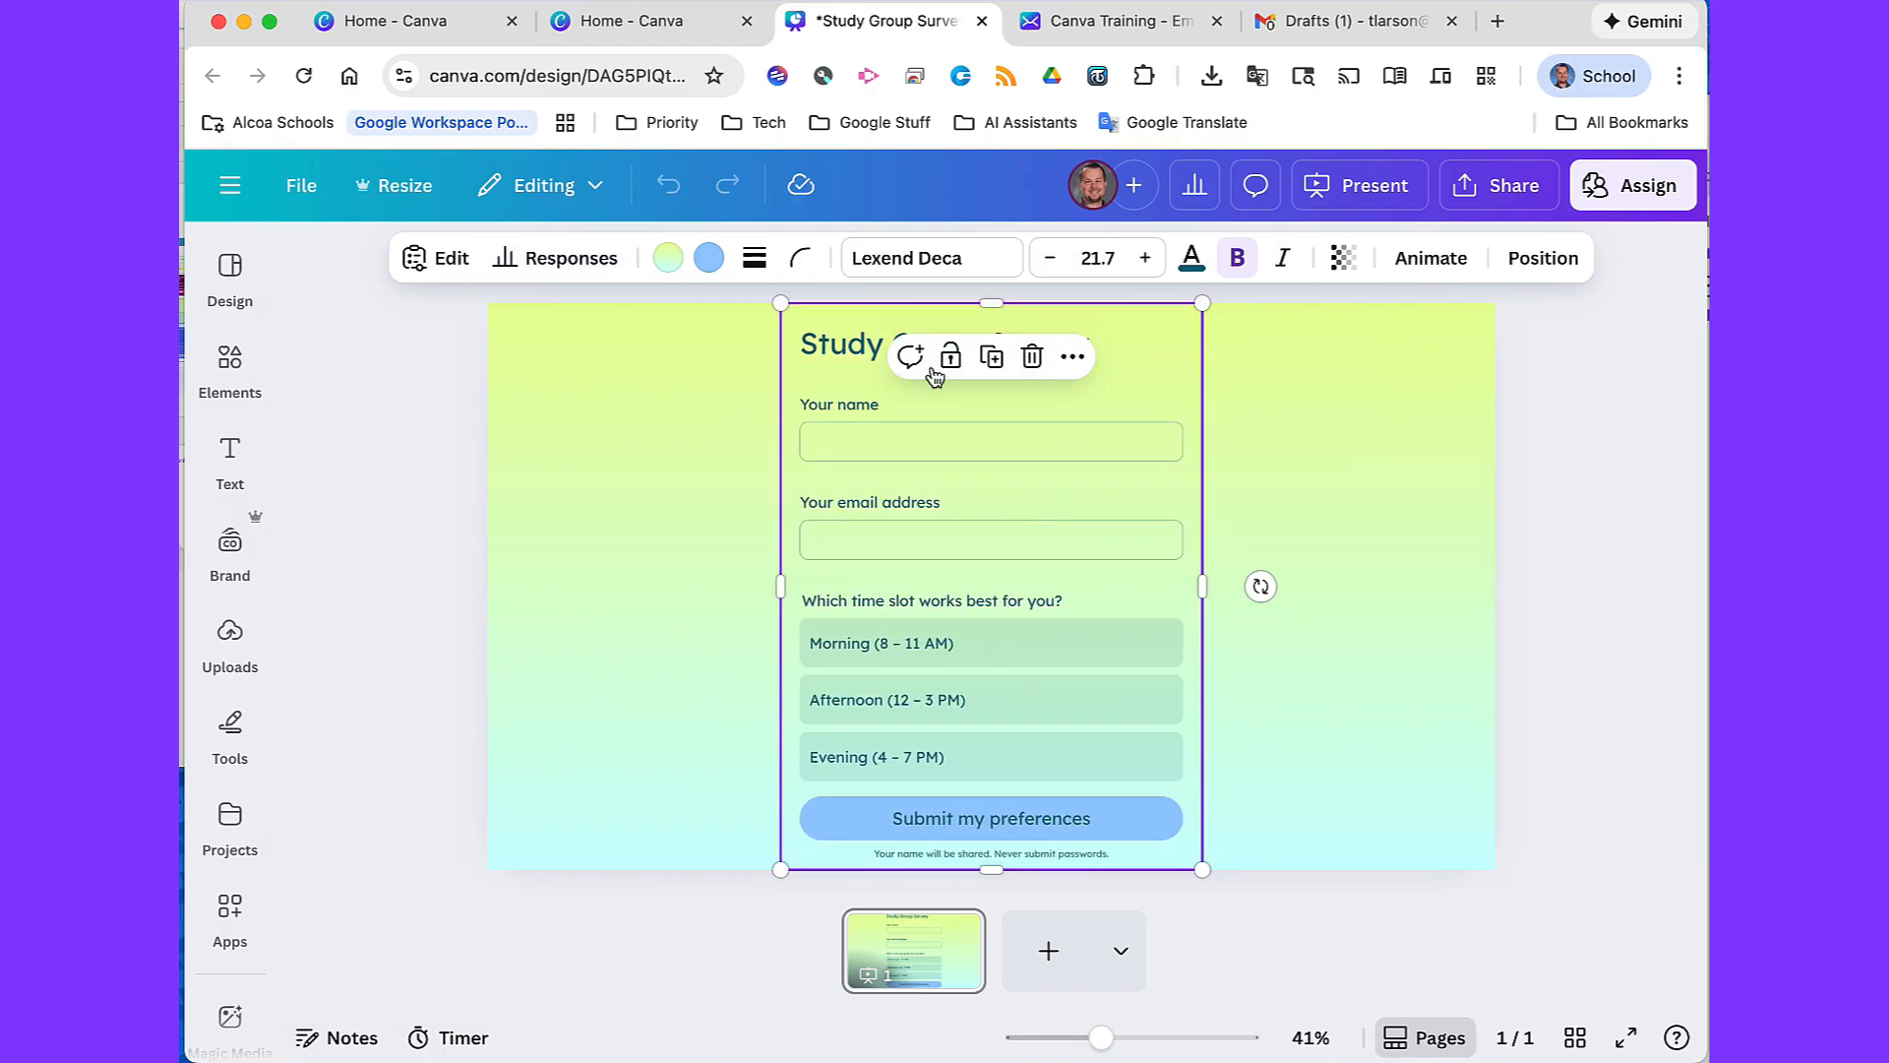
Inspect the Study Group Survey form's questions, the available question types, and its header, footer and response settings
click(448, 262)
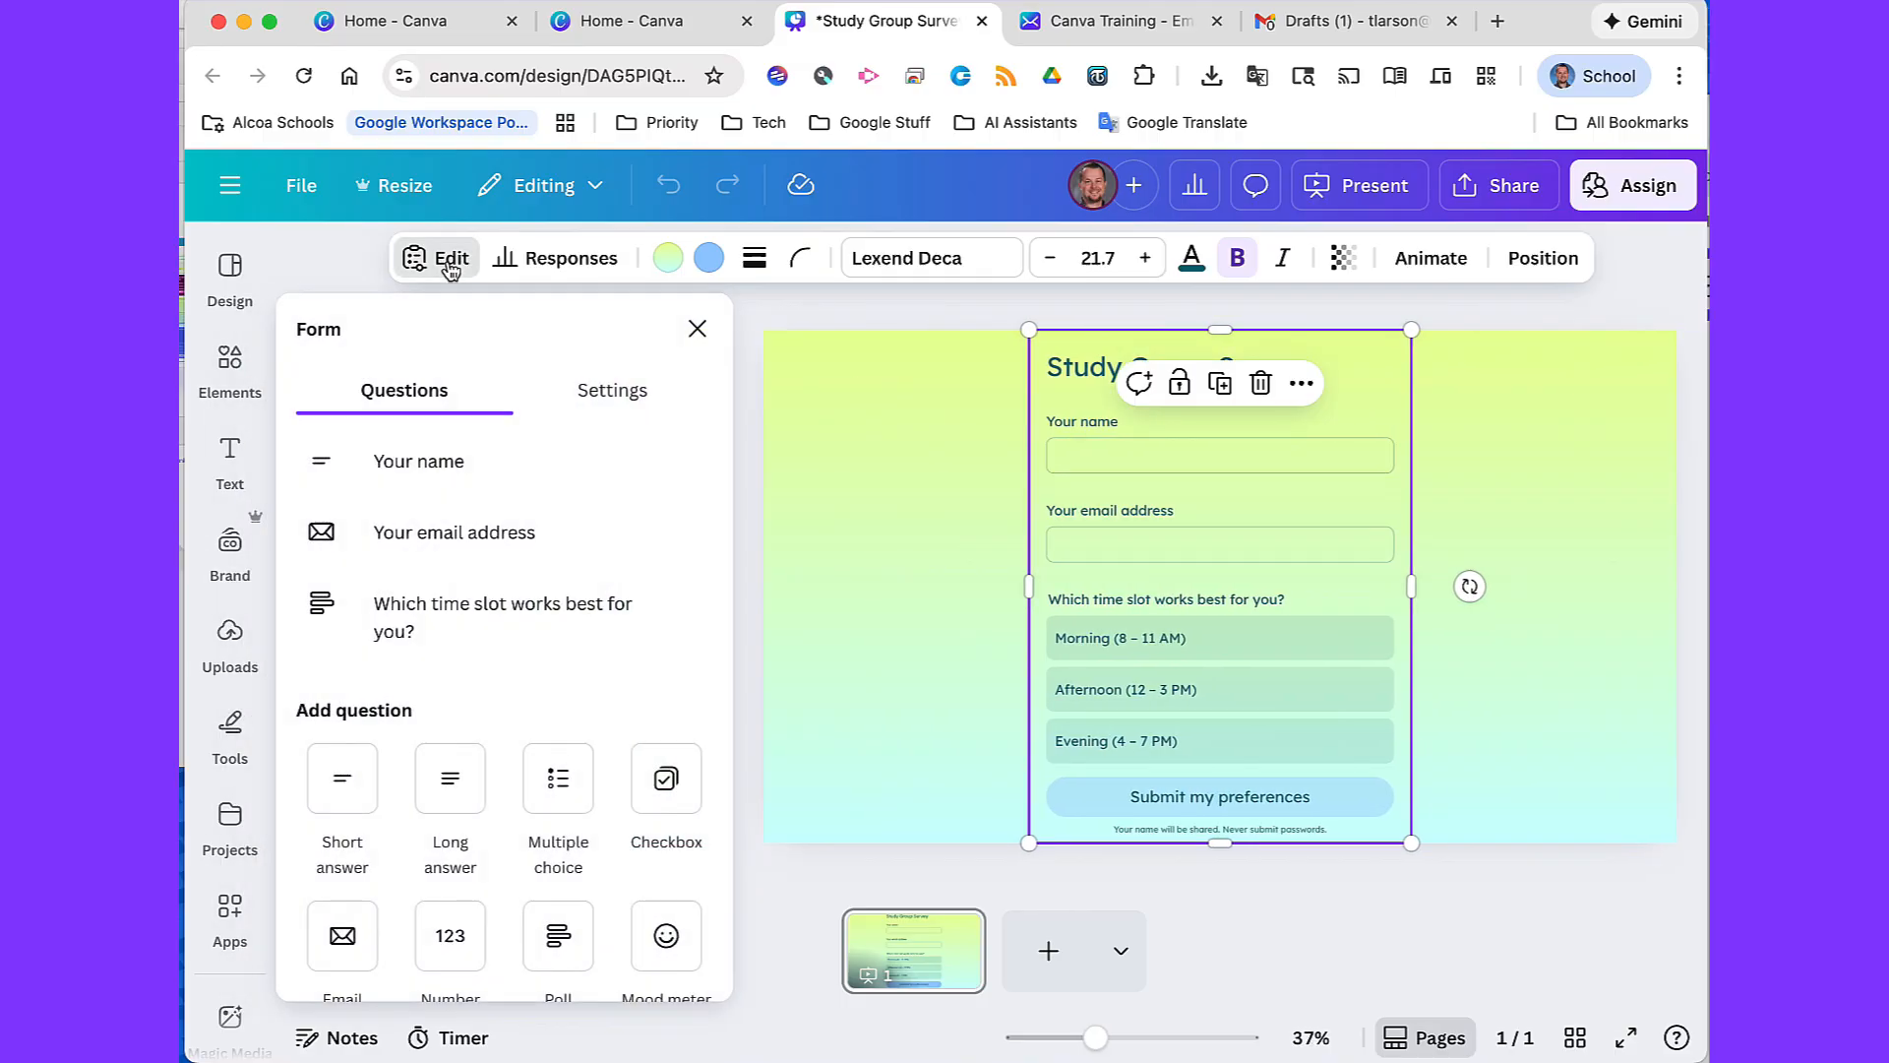
click(492, 630)
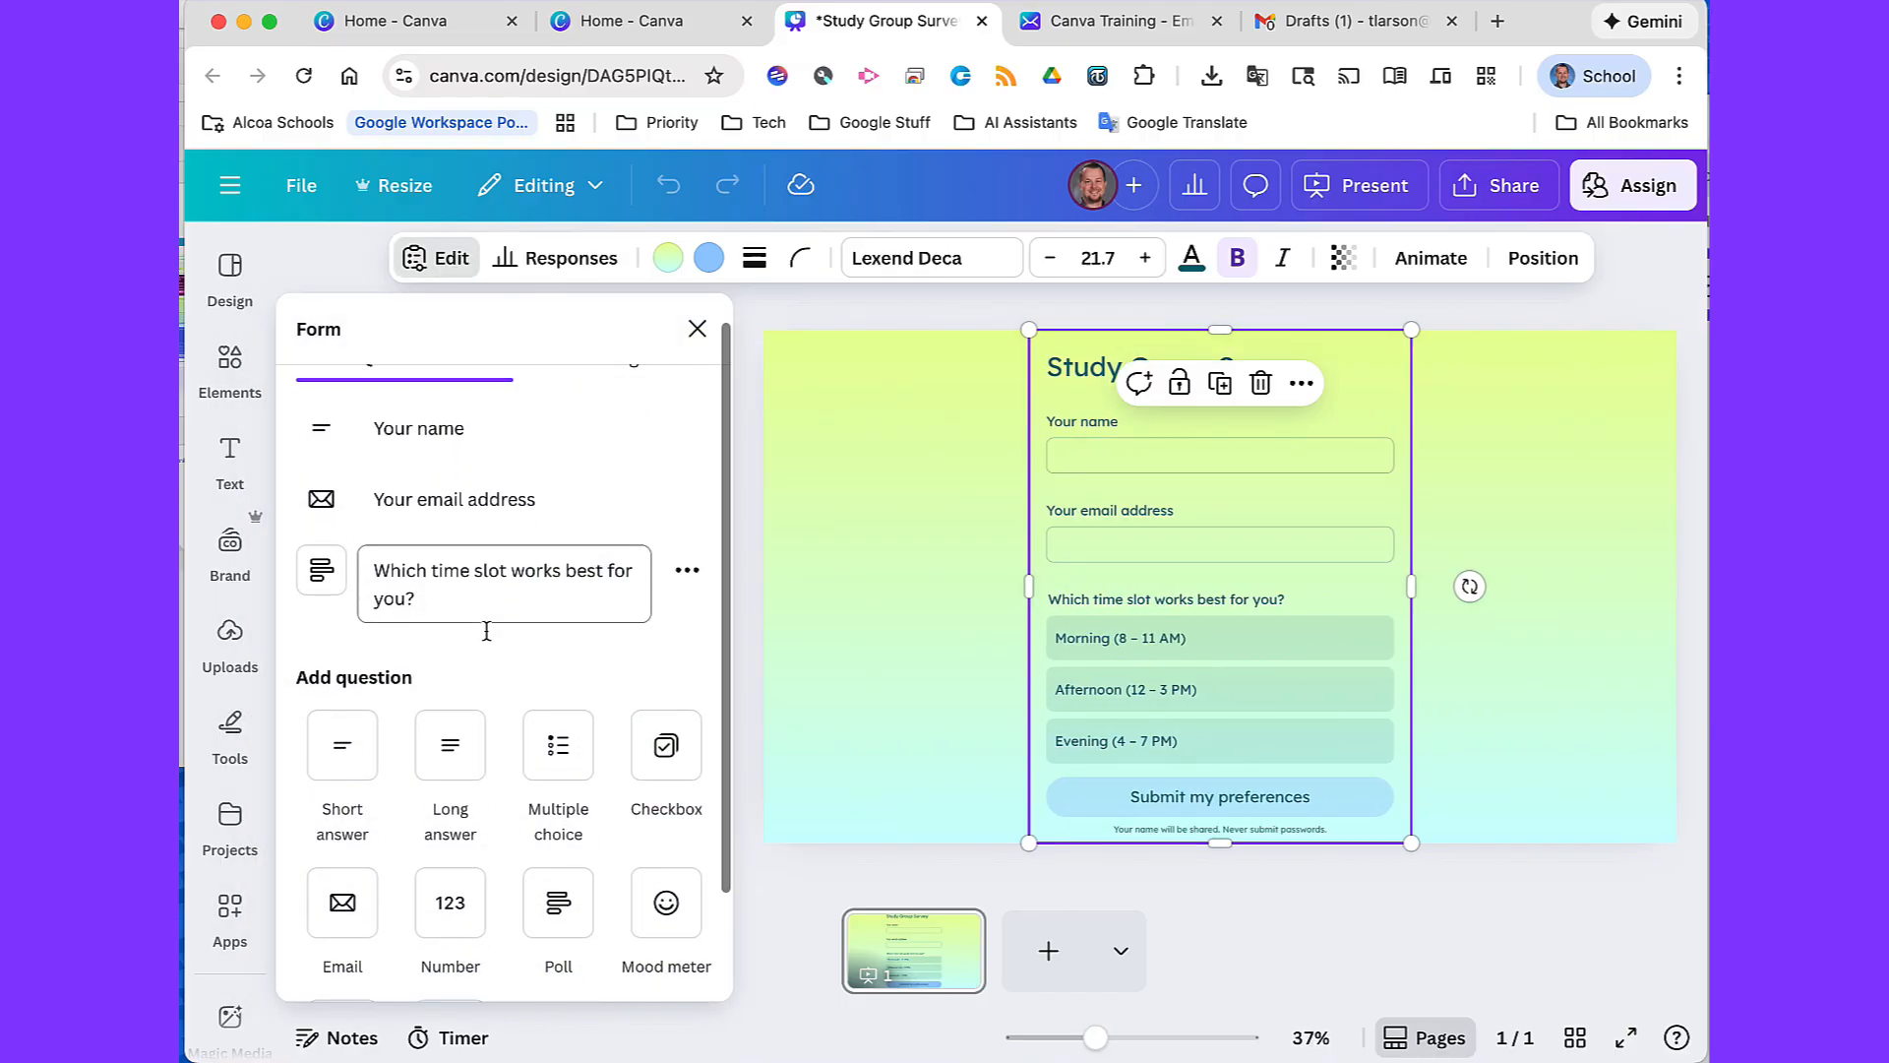
scroll(486, 622, up, 1)
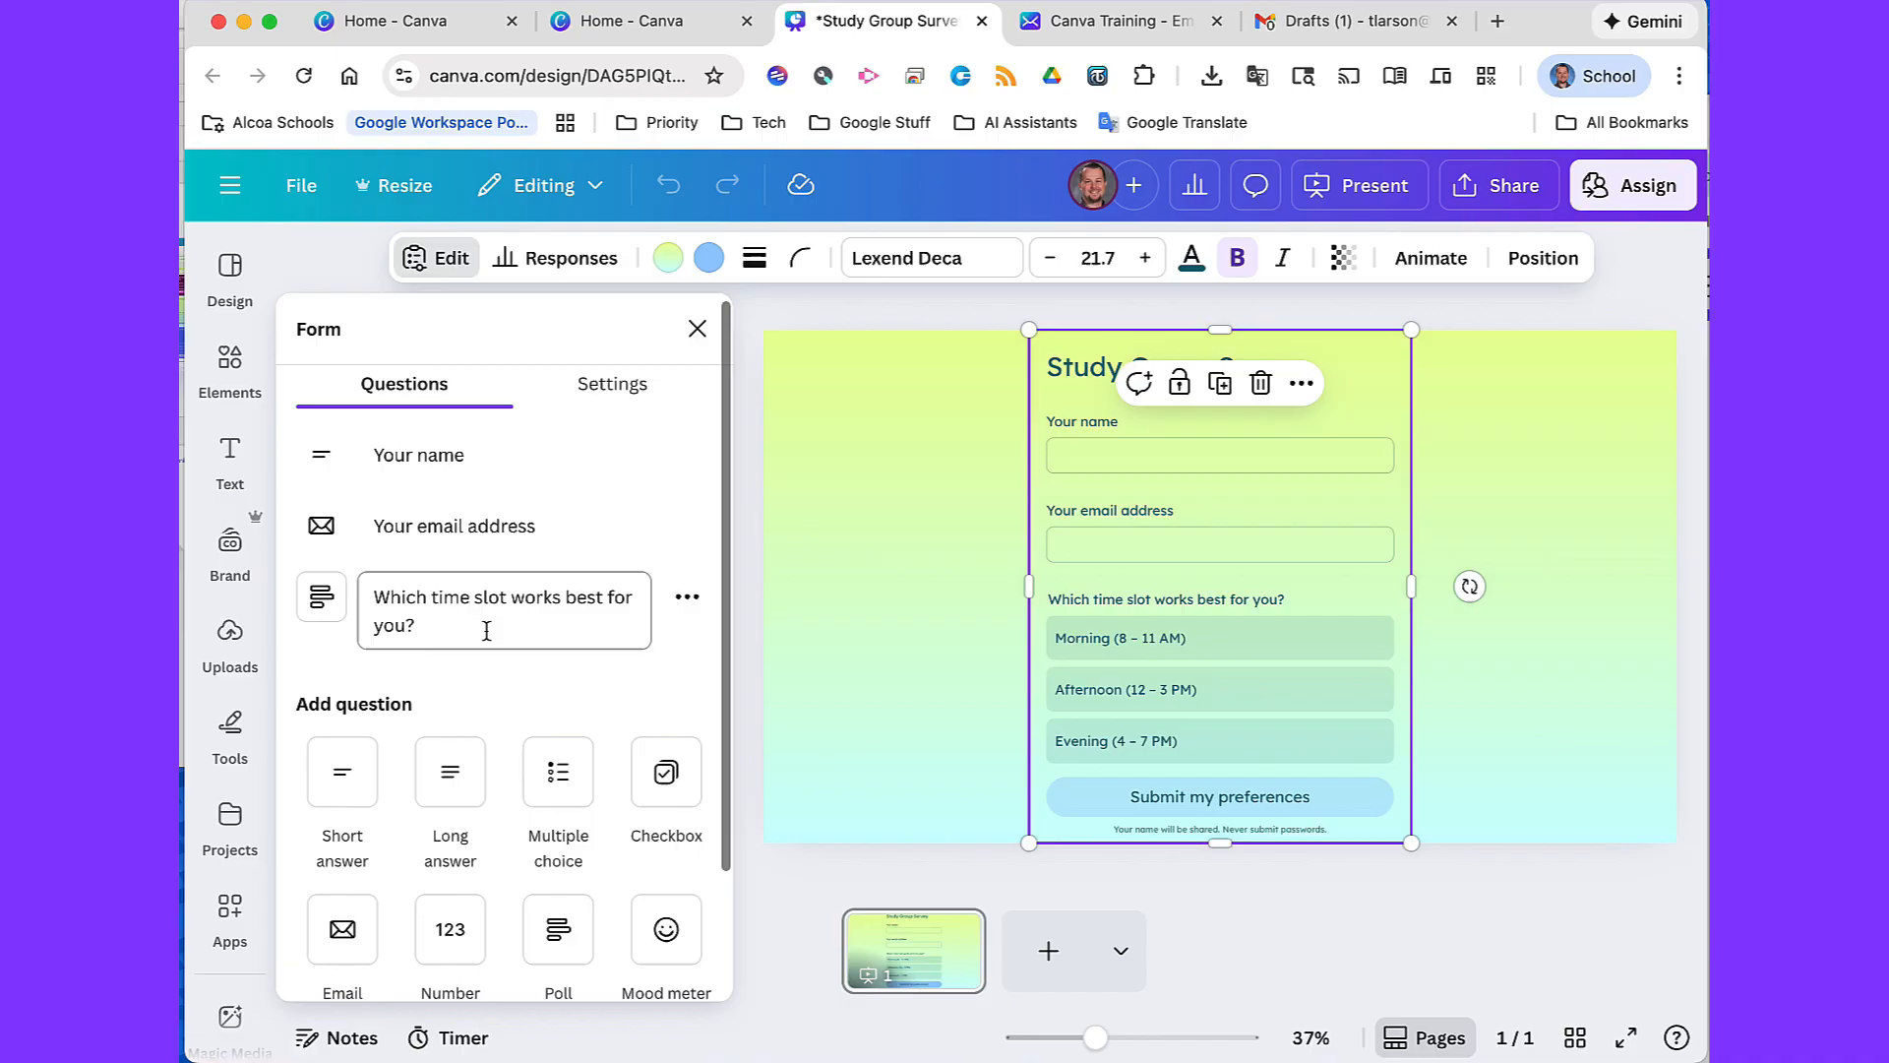
scroll(501, 630, down, 2)
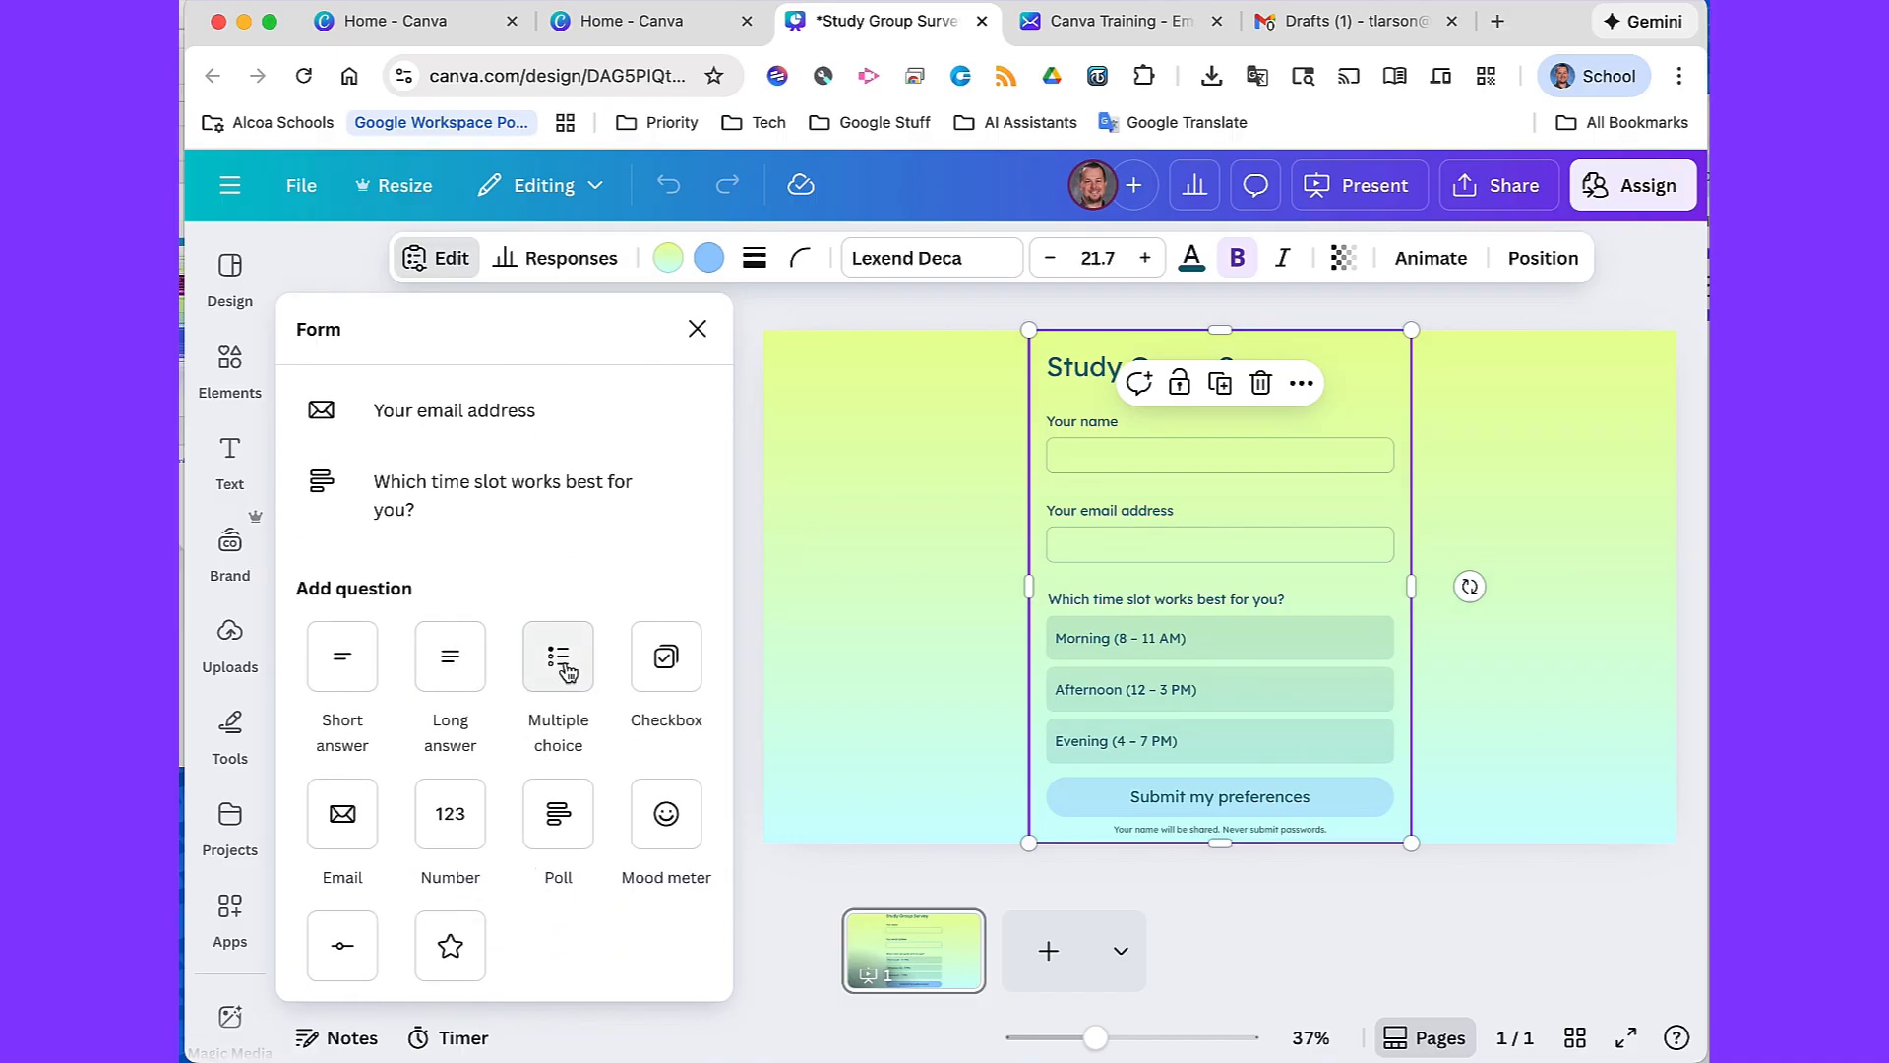
scroll(566, 671, up, 2)
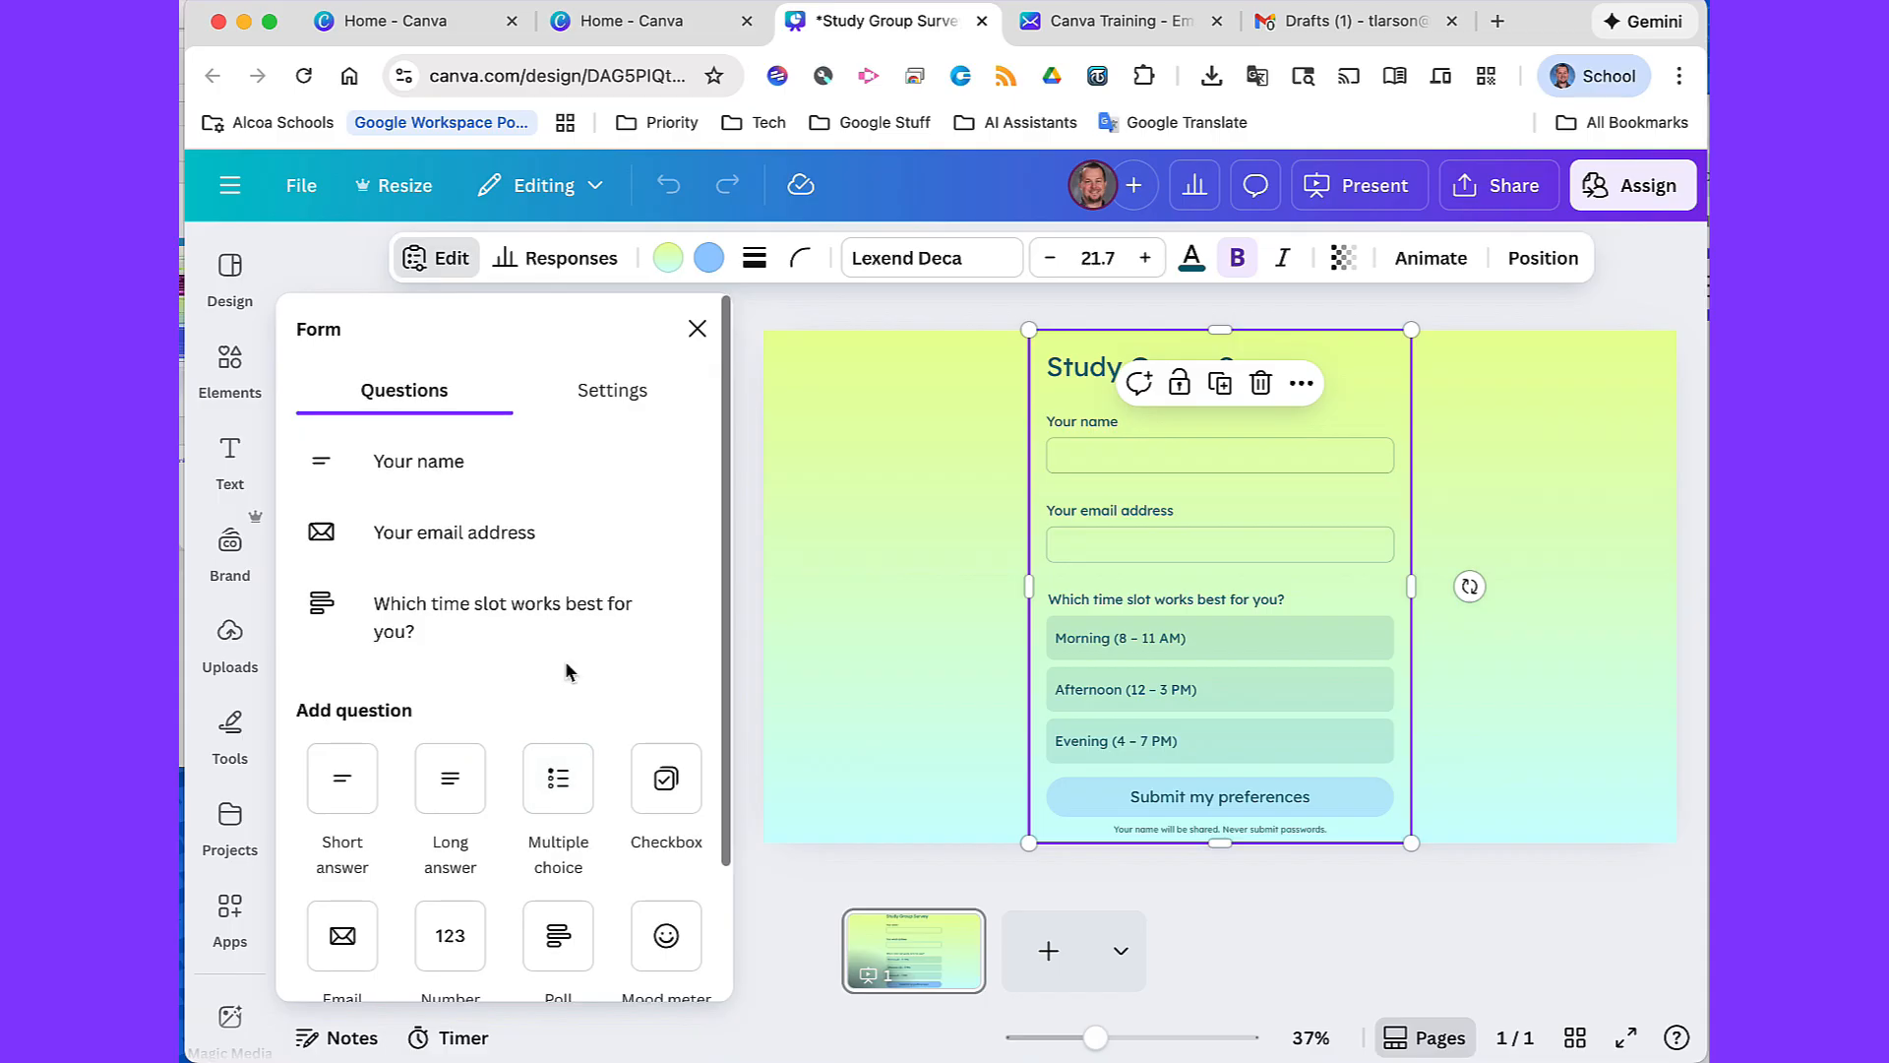
click(613, 390)
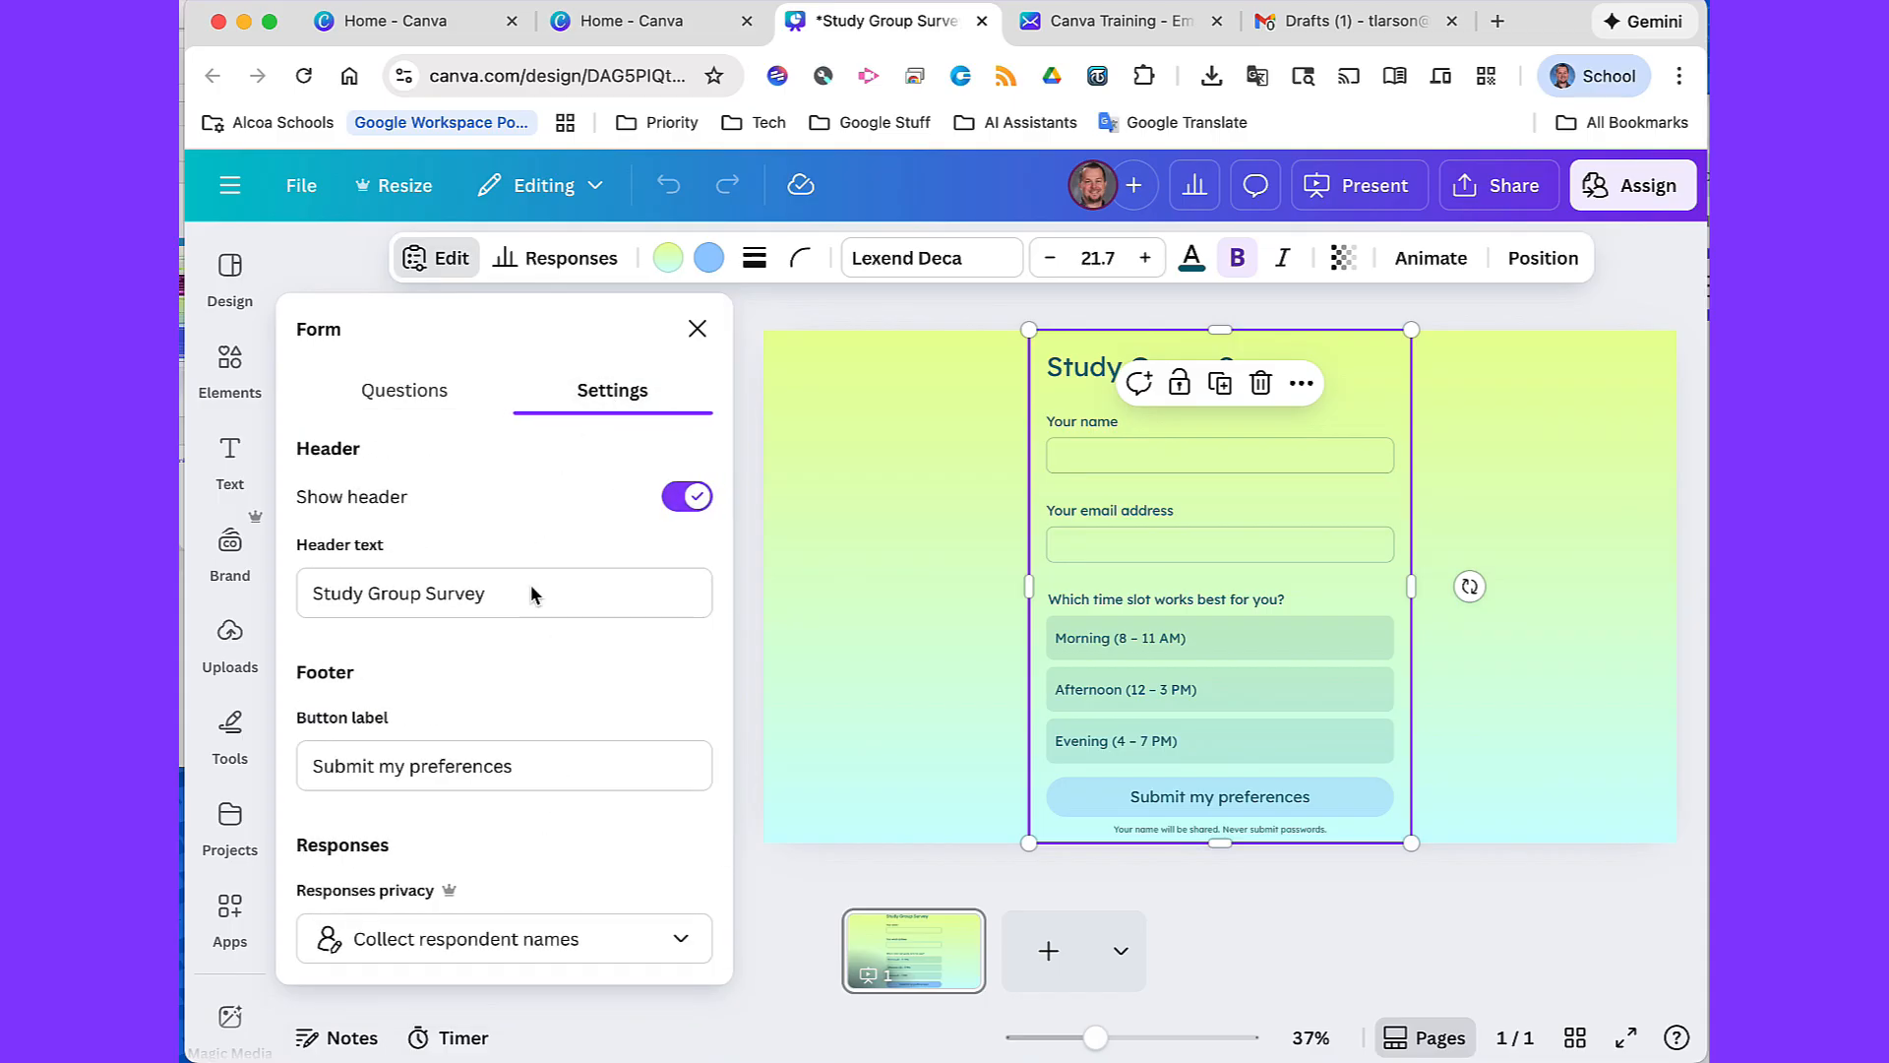
Go to canva.com/forms in place of the Canva Training design and create a new form
click(1112, 21)
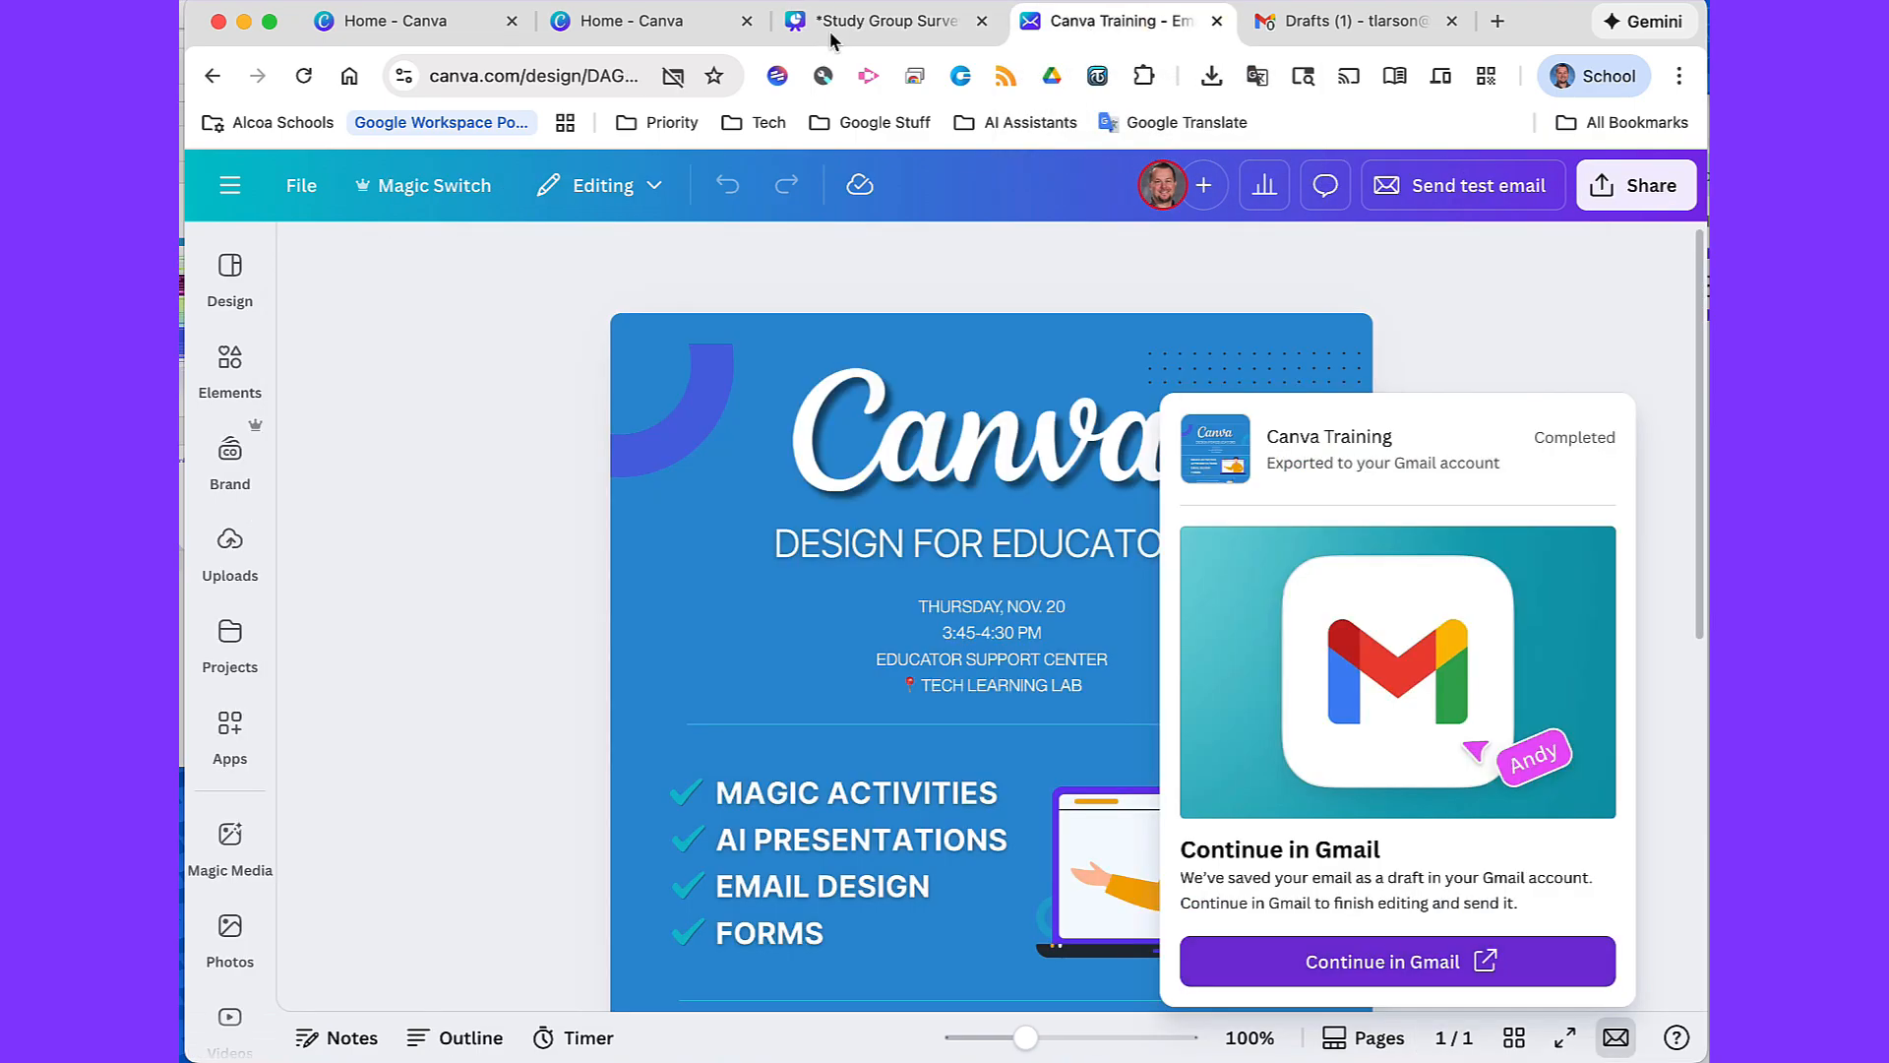
click(569, 85)
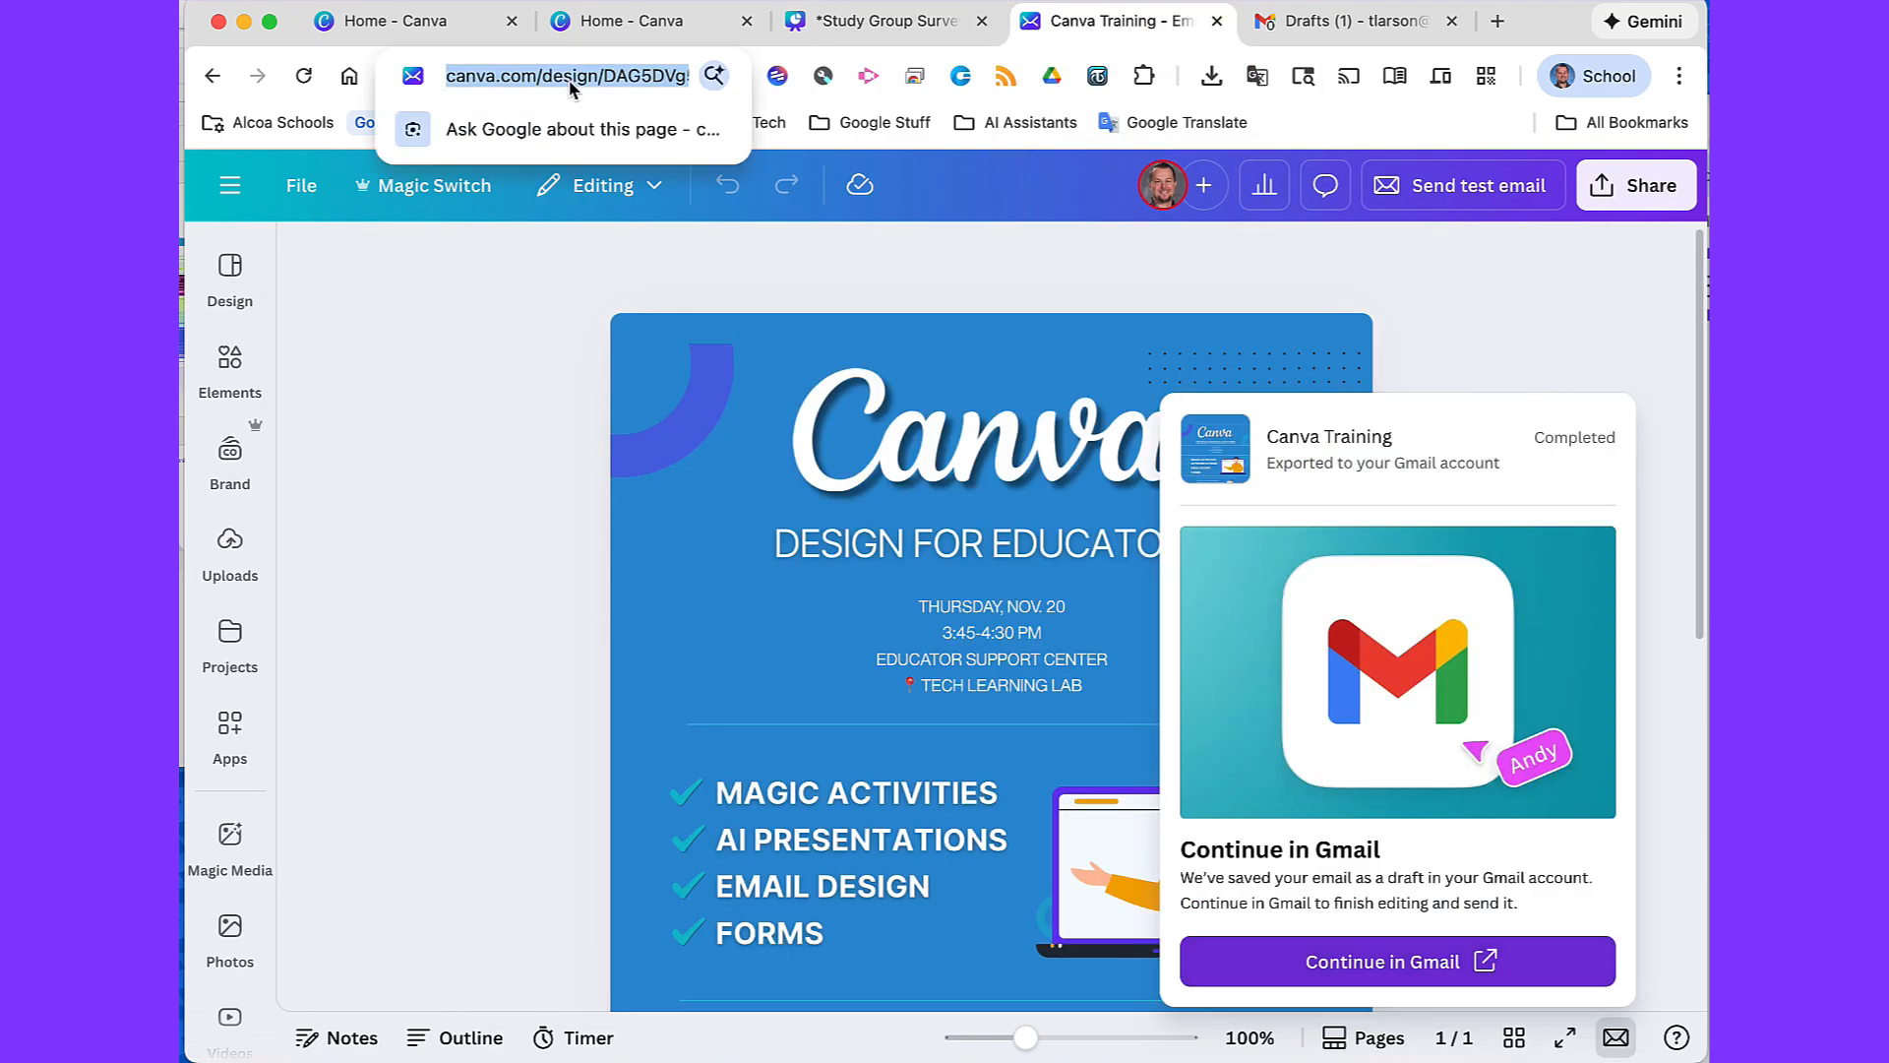
text(canva.com)
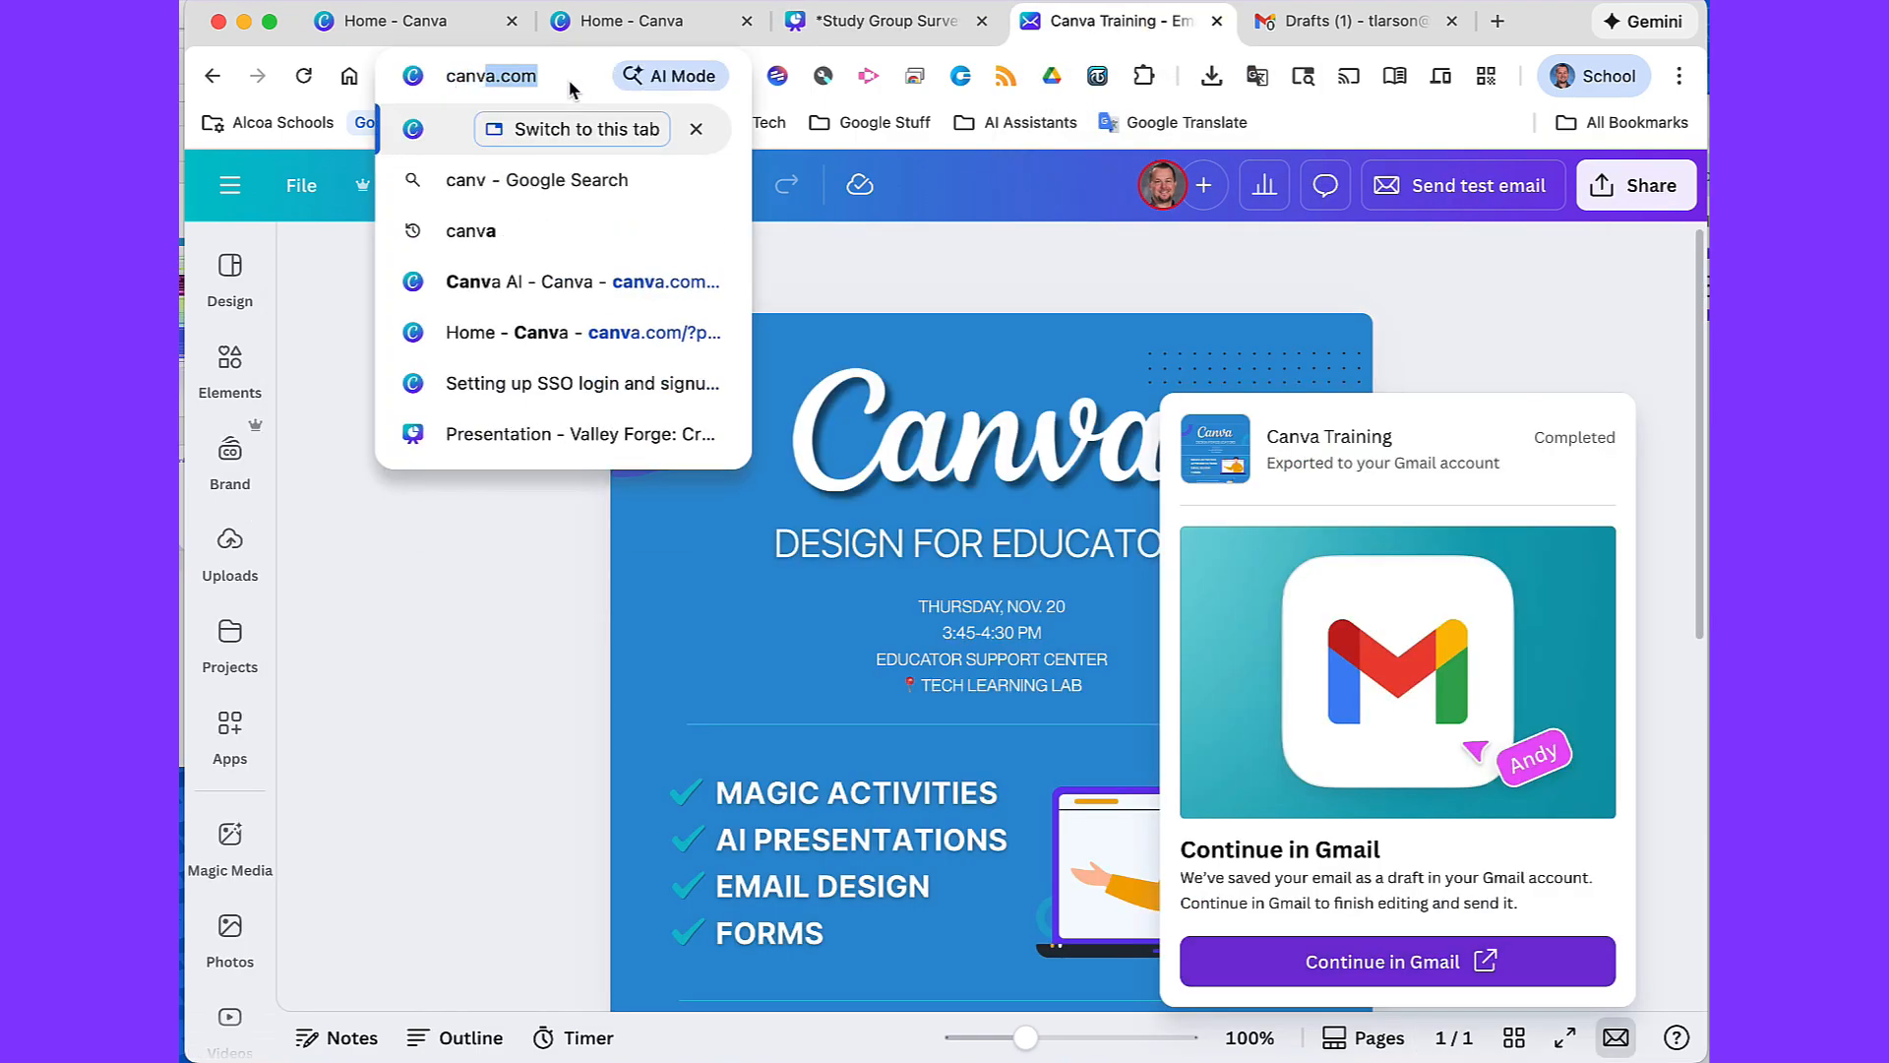
text(/forms)
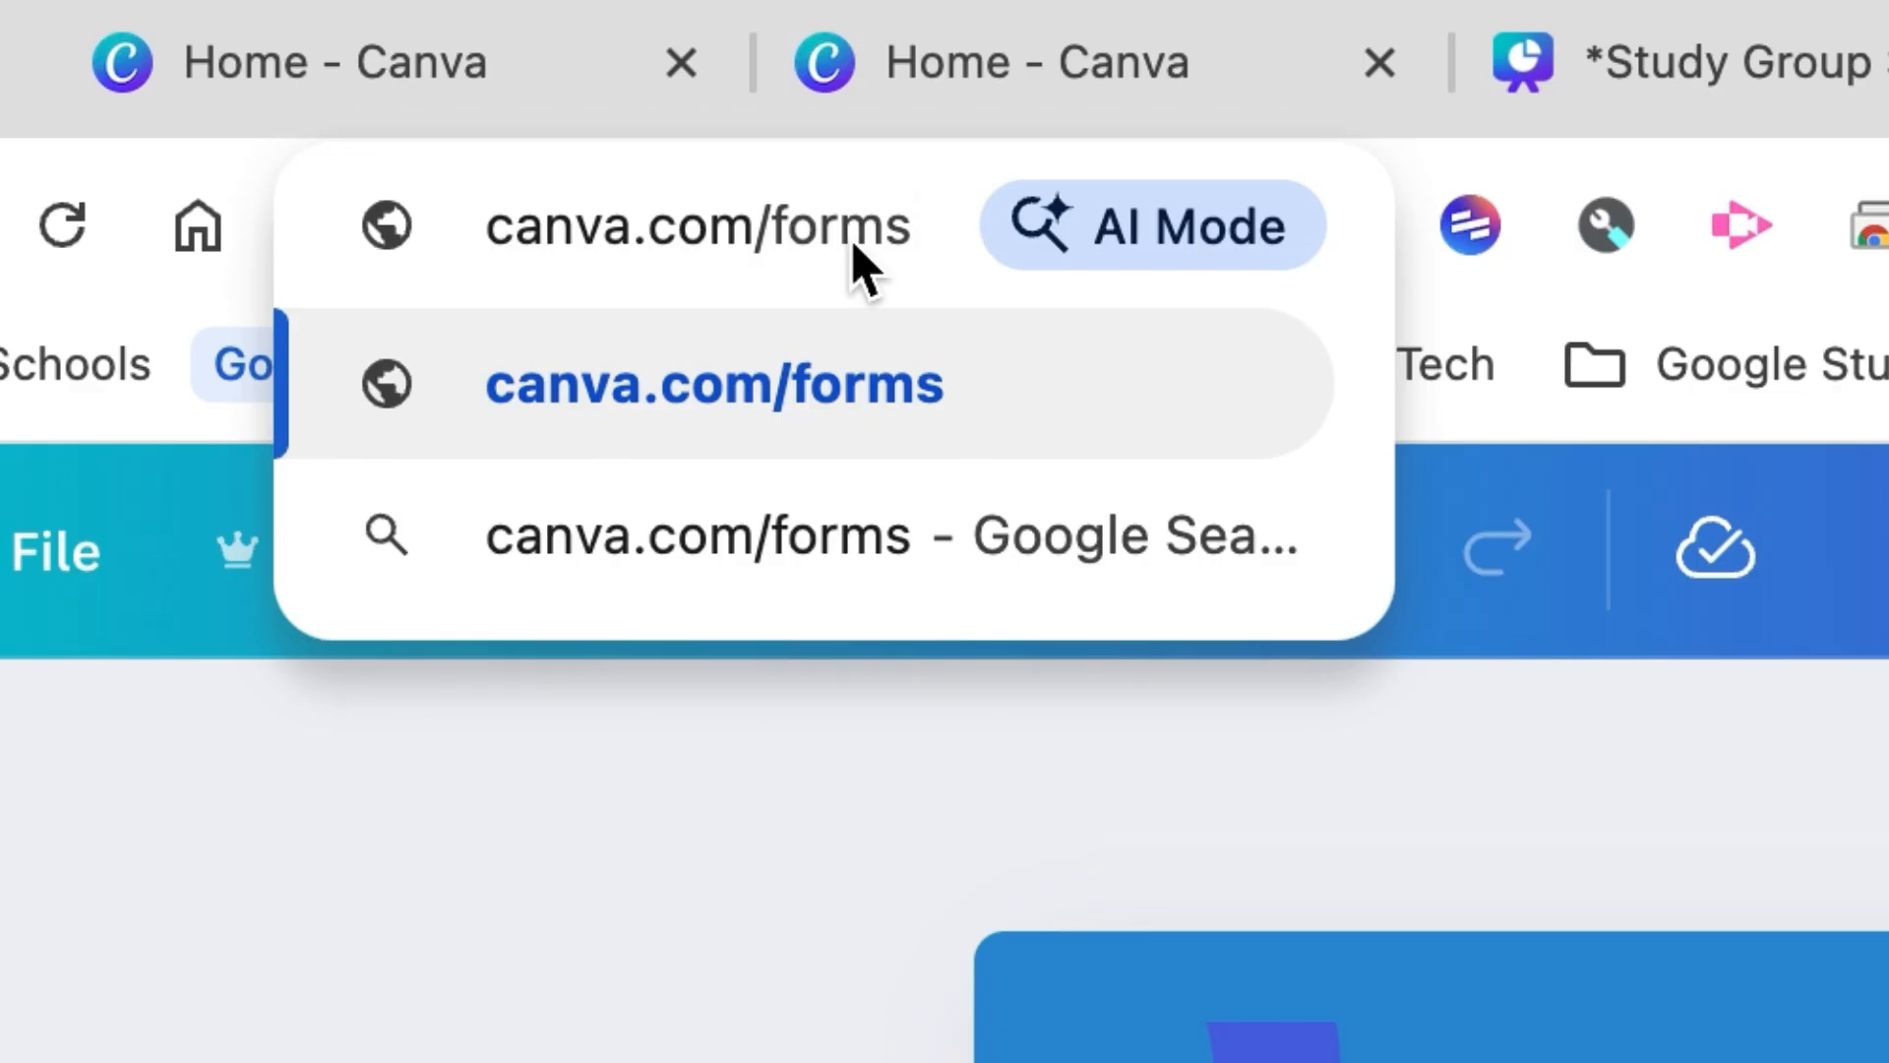
key(Return)
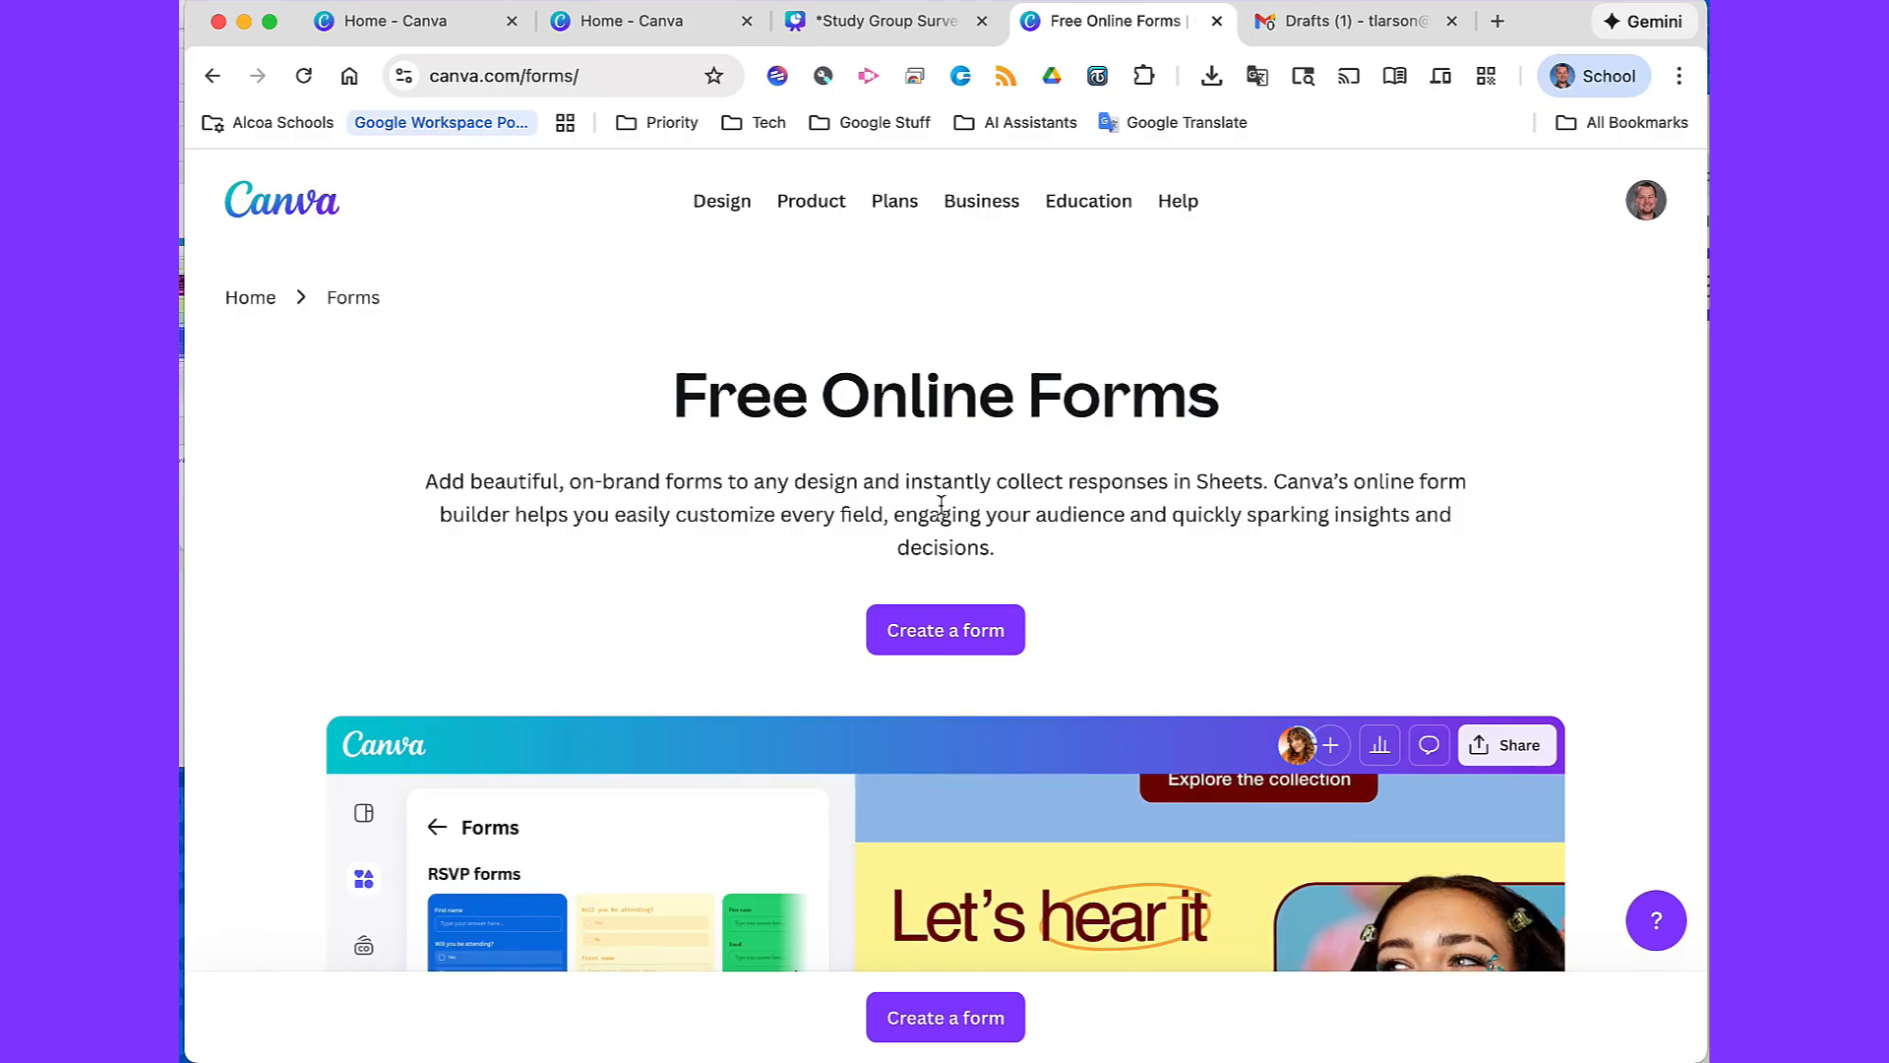
click(952, 640)
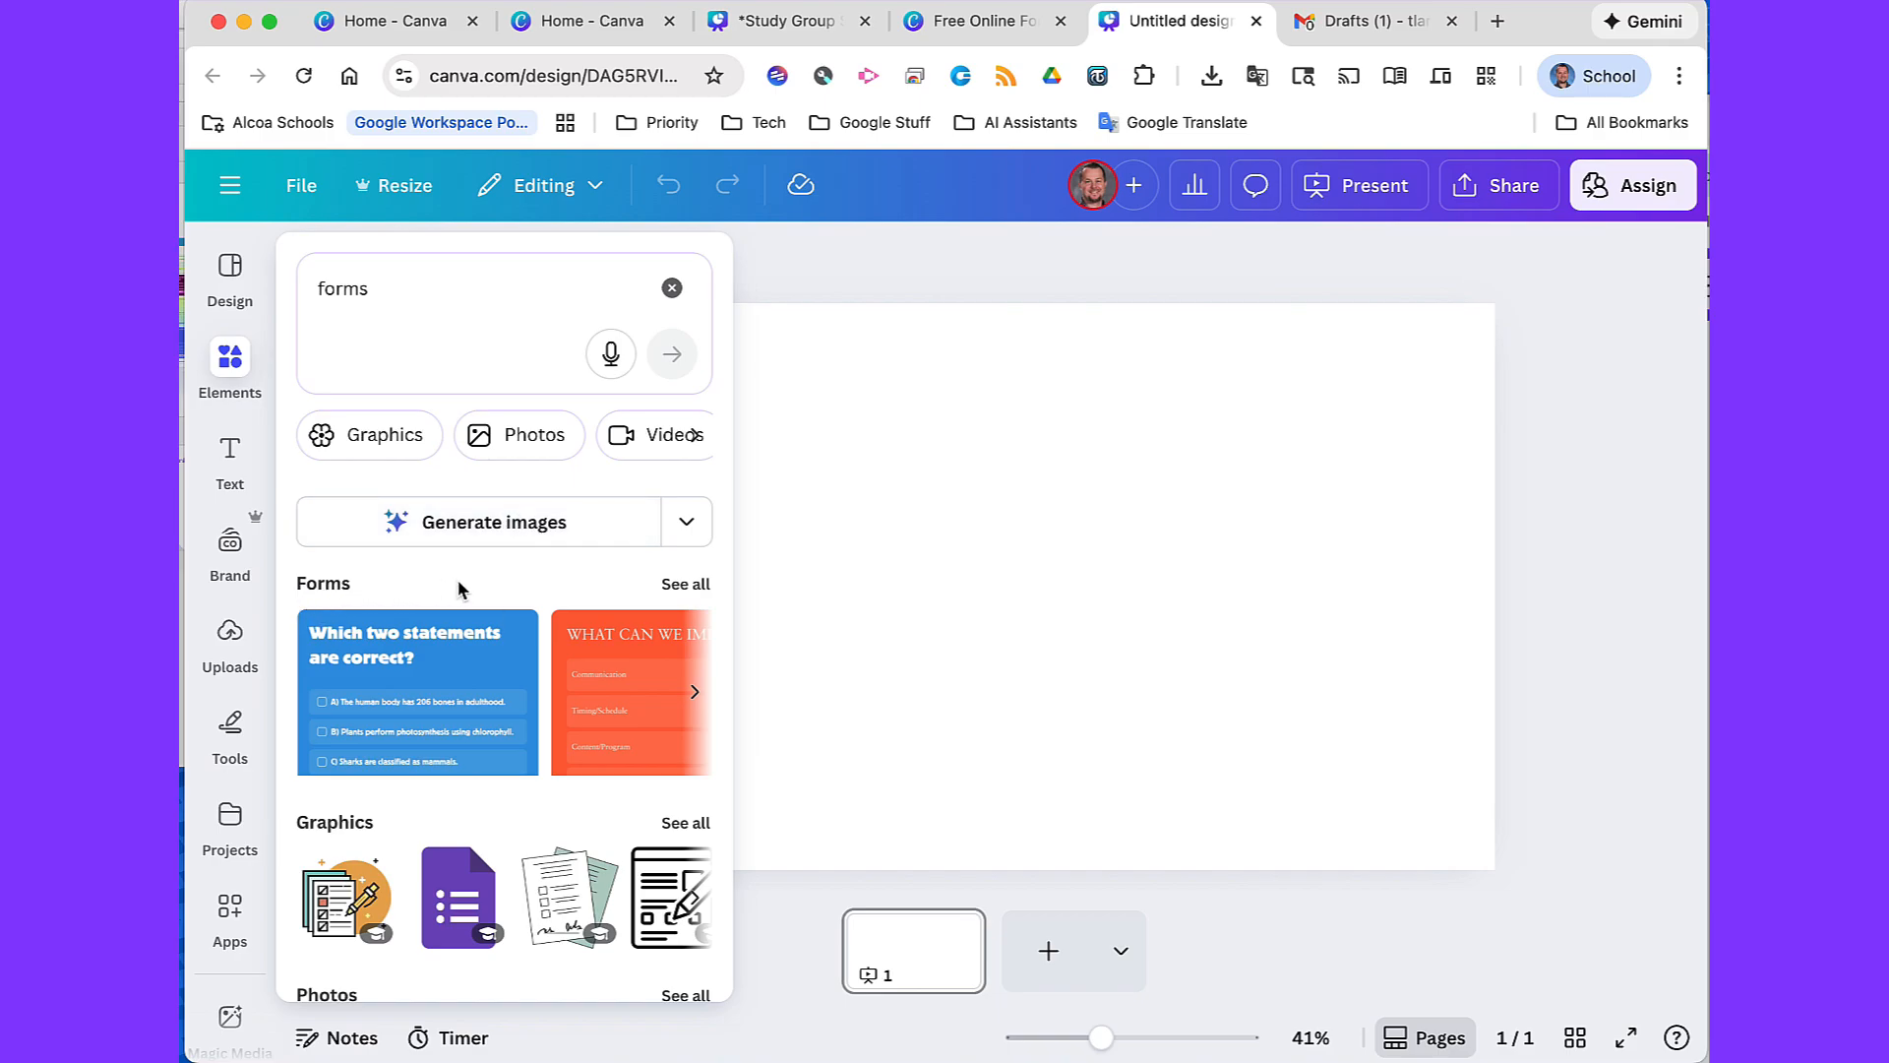
Browse all form templates by category, from Business and Education through Events, Feedback and Other
click(685, 584)
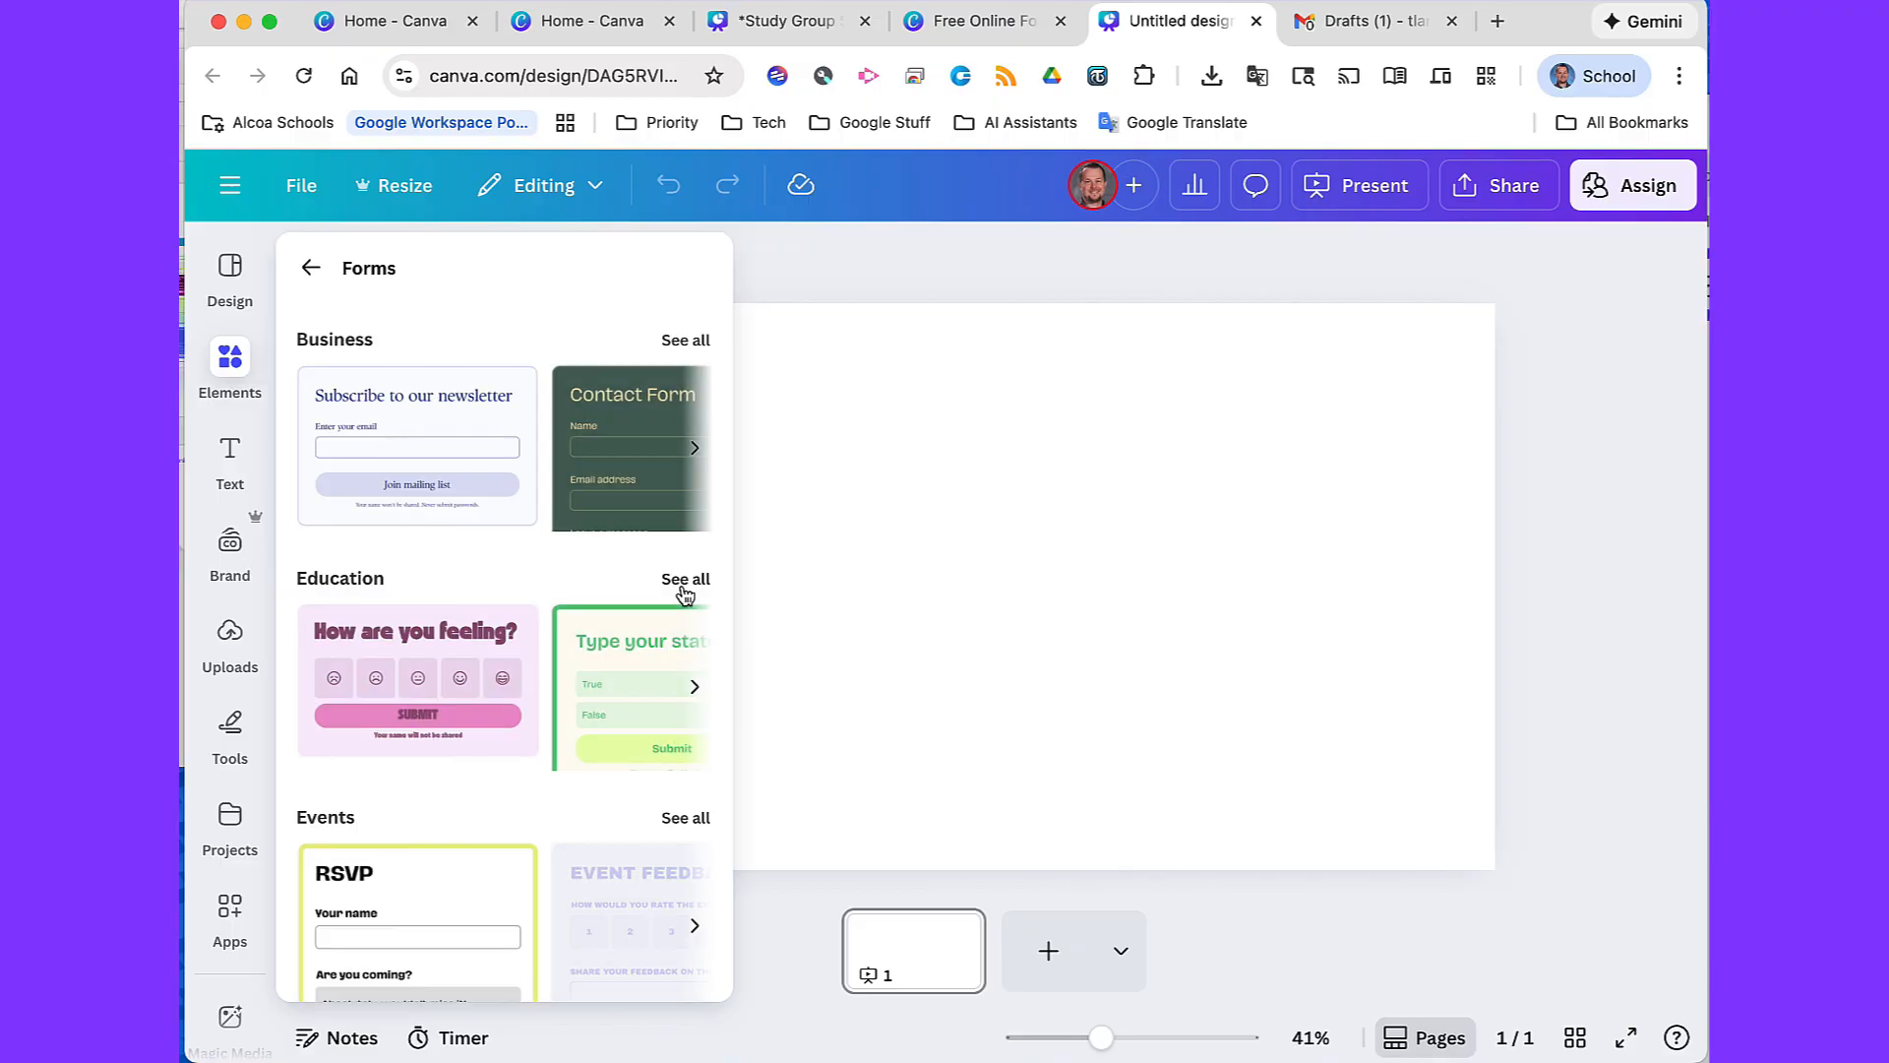
scroll(508, 726, down, 3)
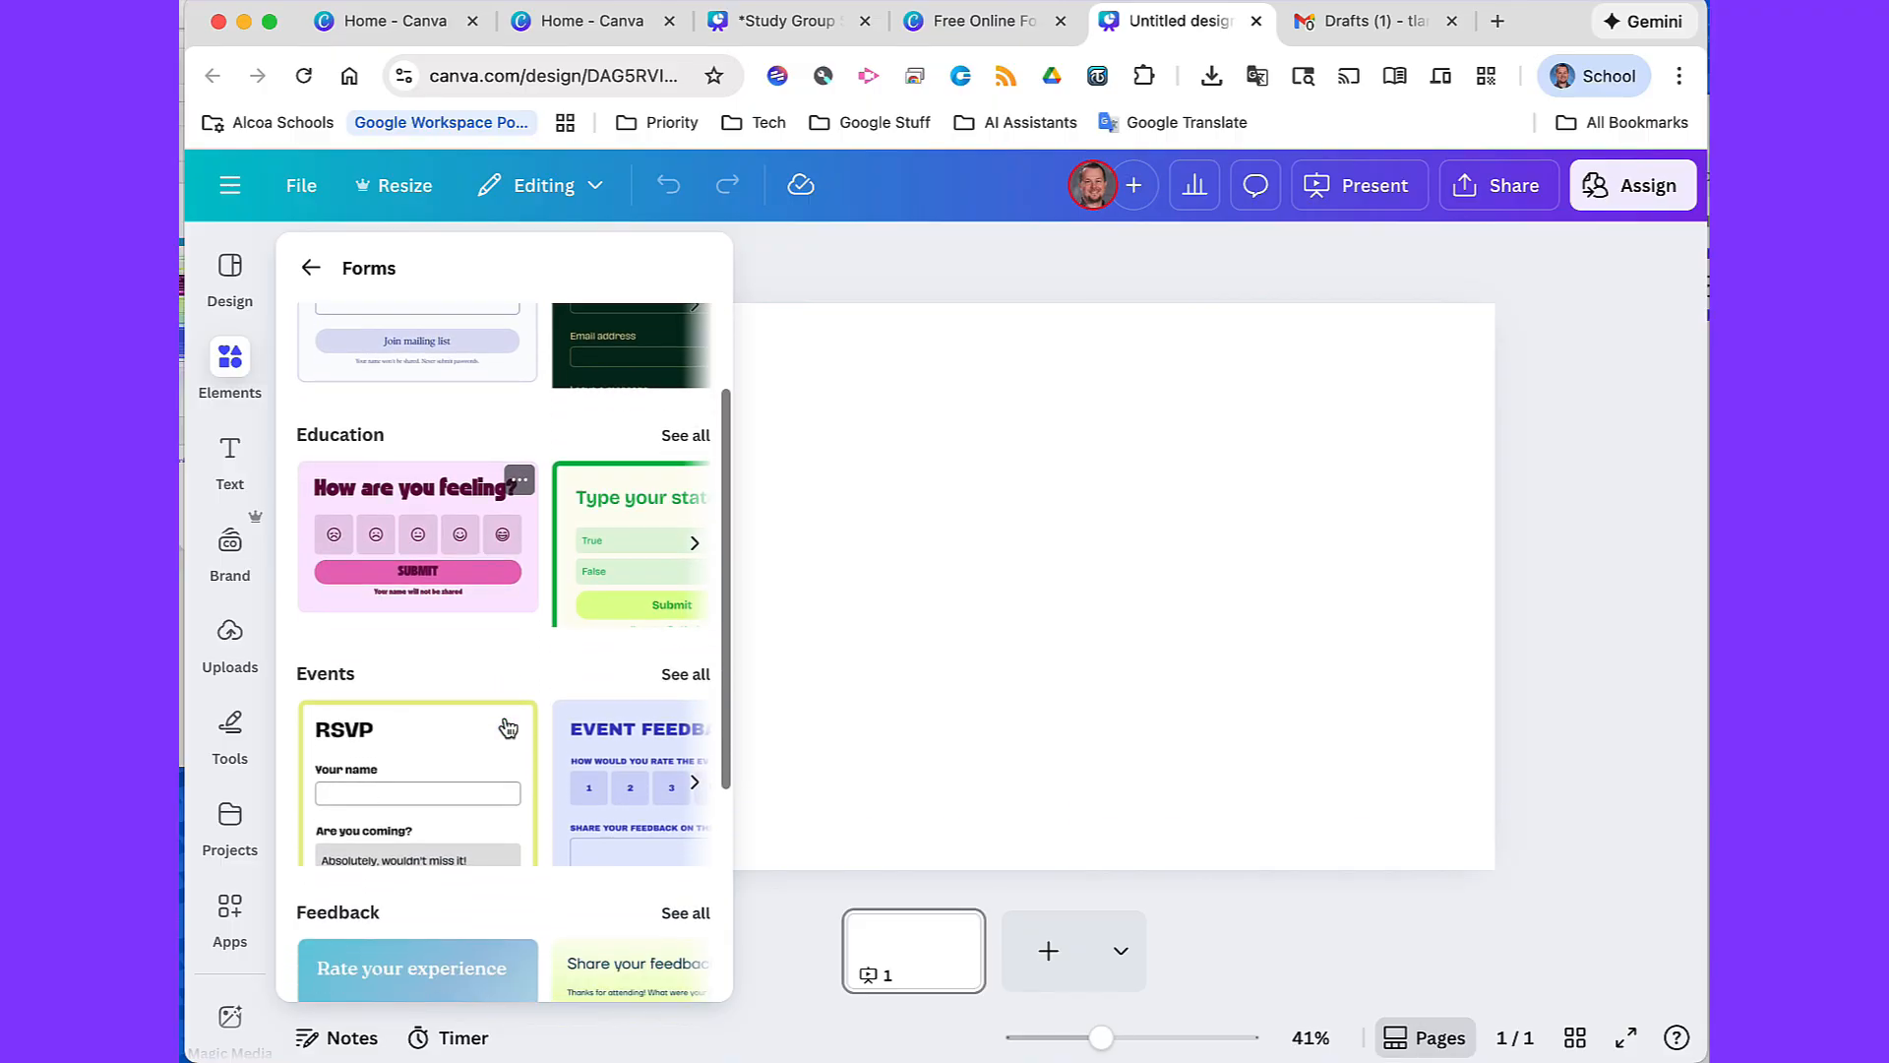
scroll(507, 727, up, 2)
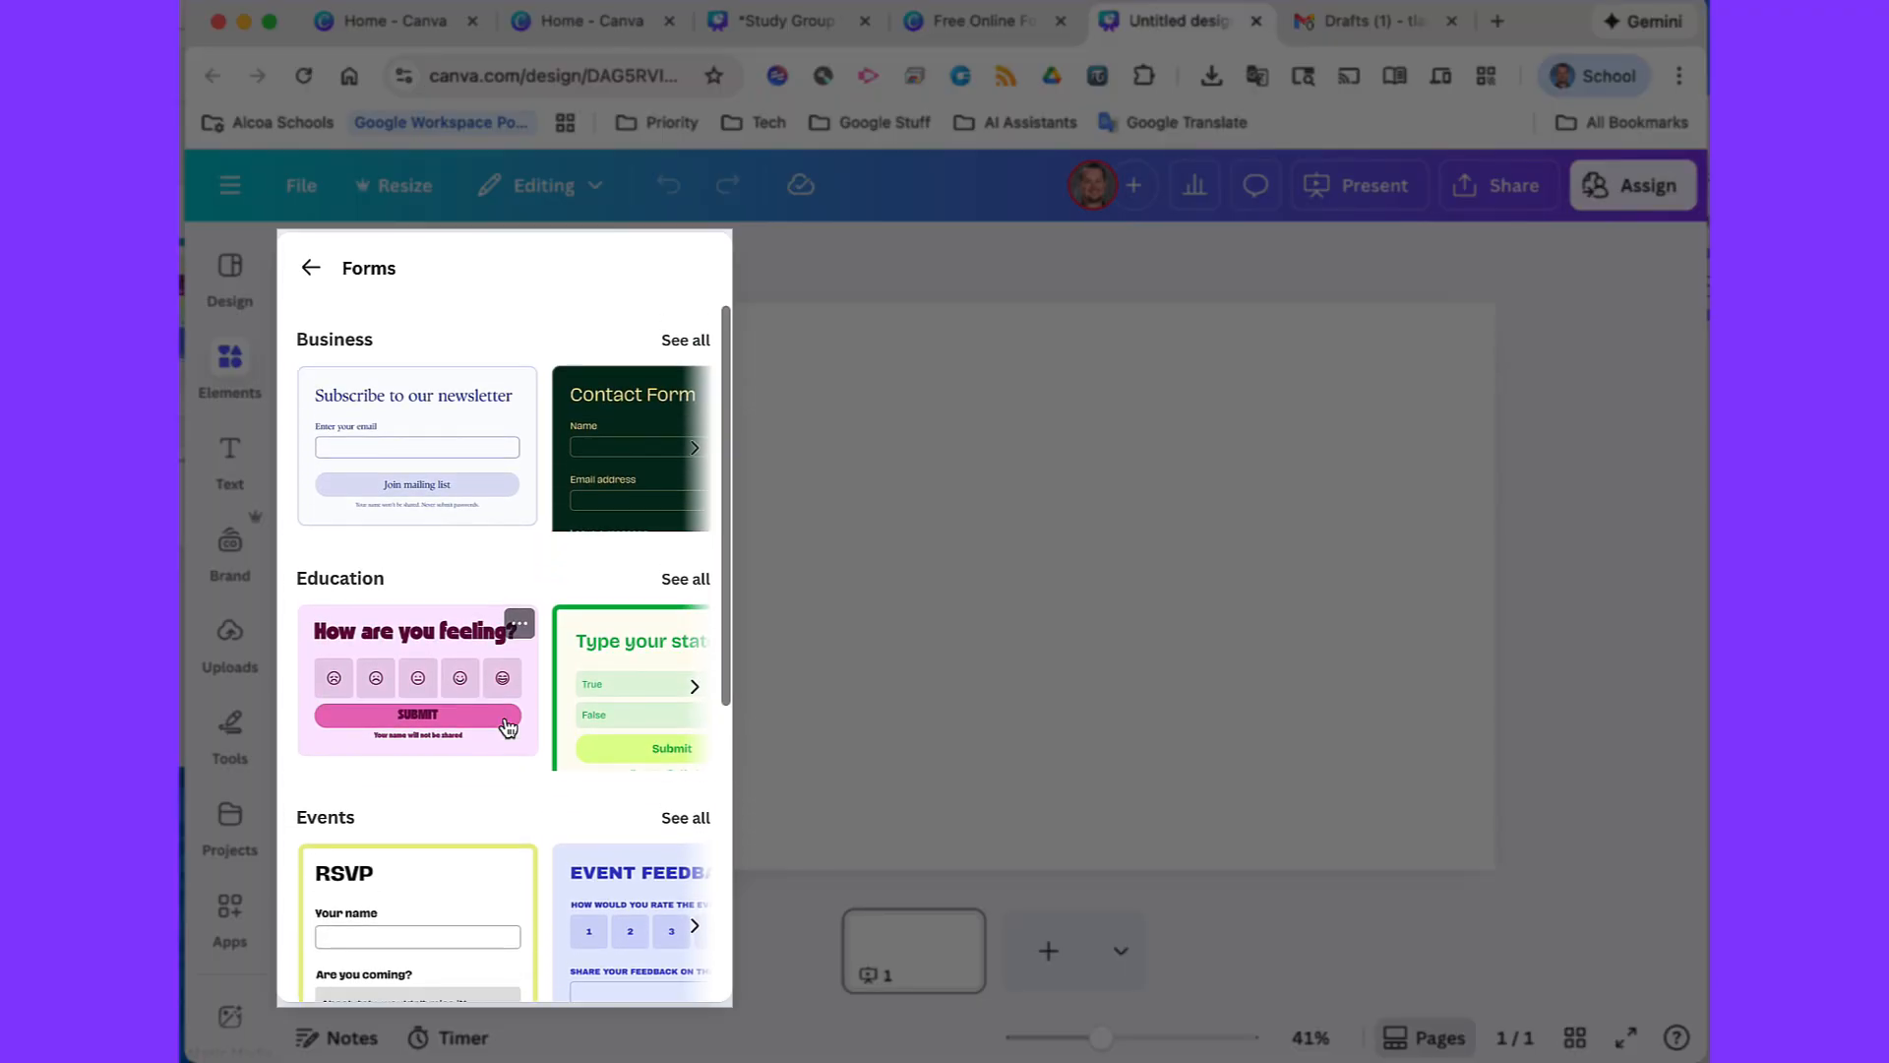
scroll(507, 726, down, 1)
scroll(507, 726, up, 1)
scroll(508, 726, down, 8)
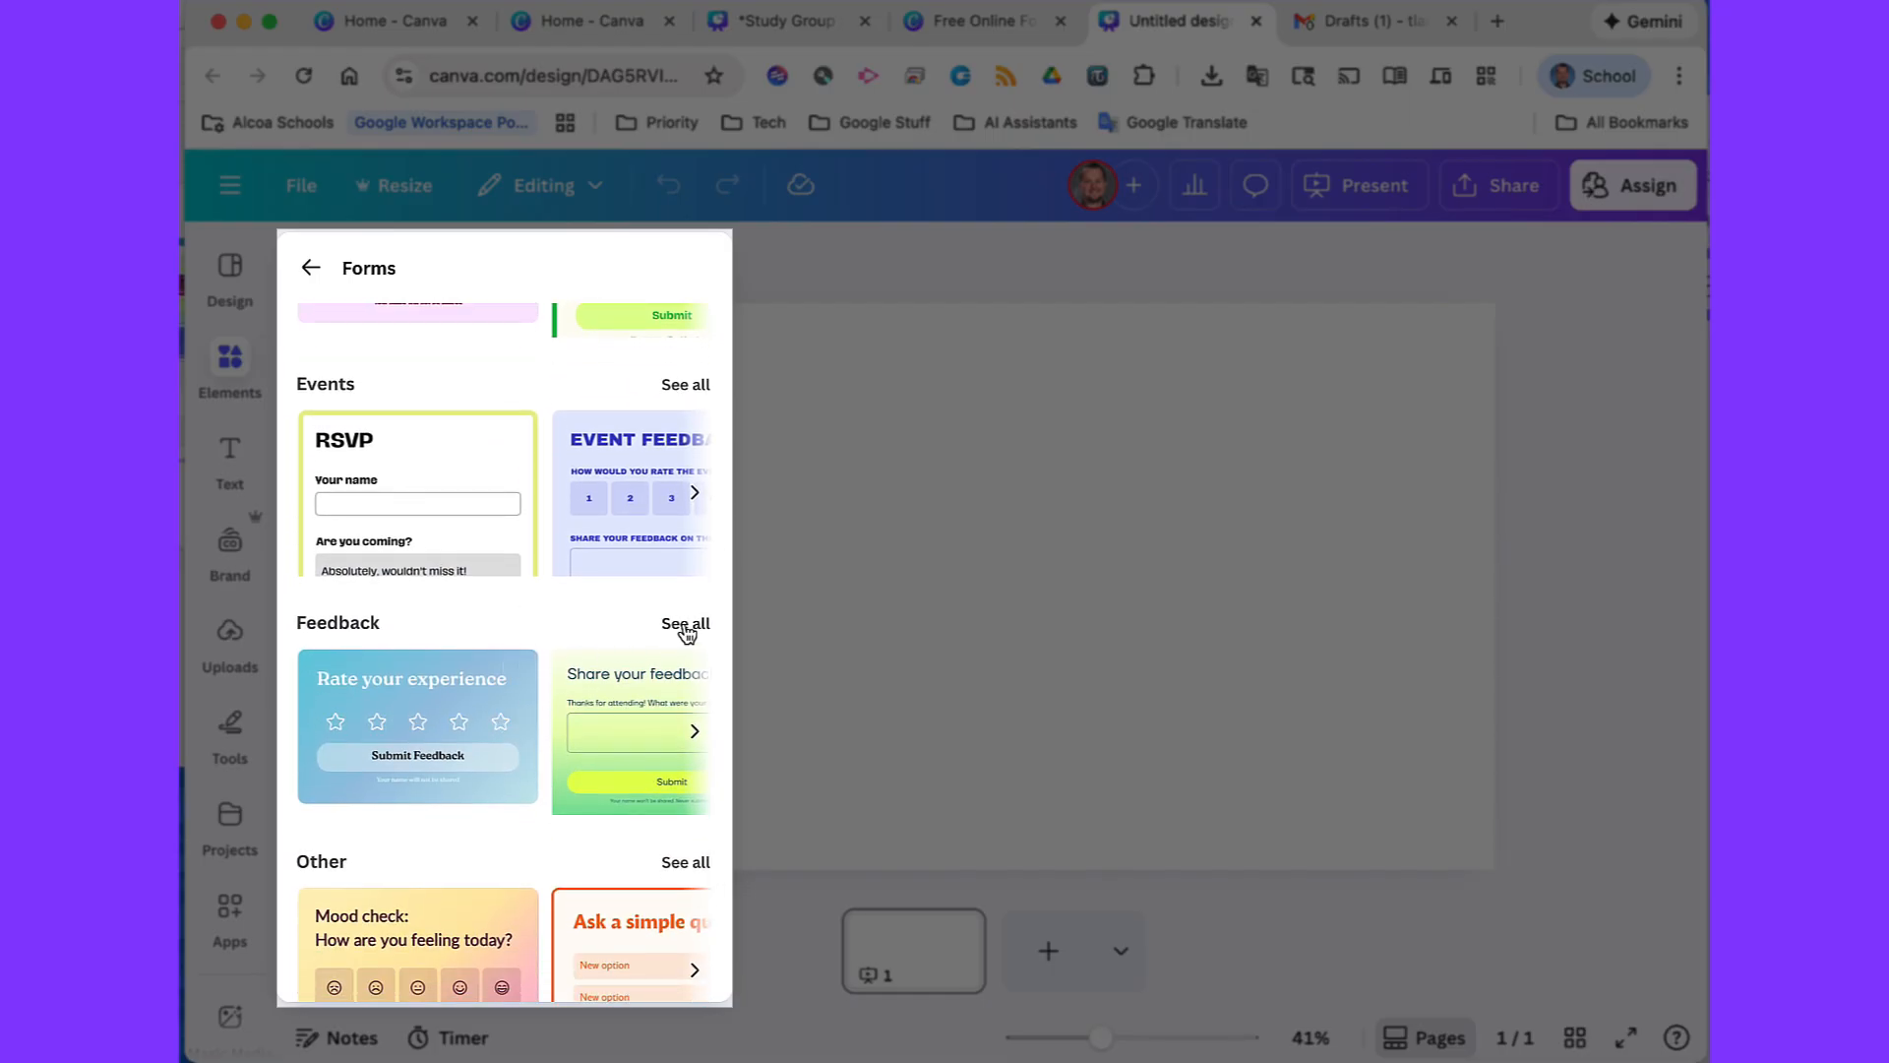
Show all Feedback form templates, add the Workplace Feedback form to the blank page, and select it there
click(698, 626)
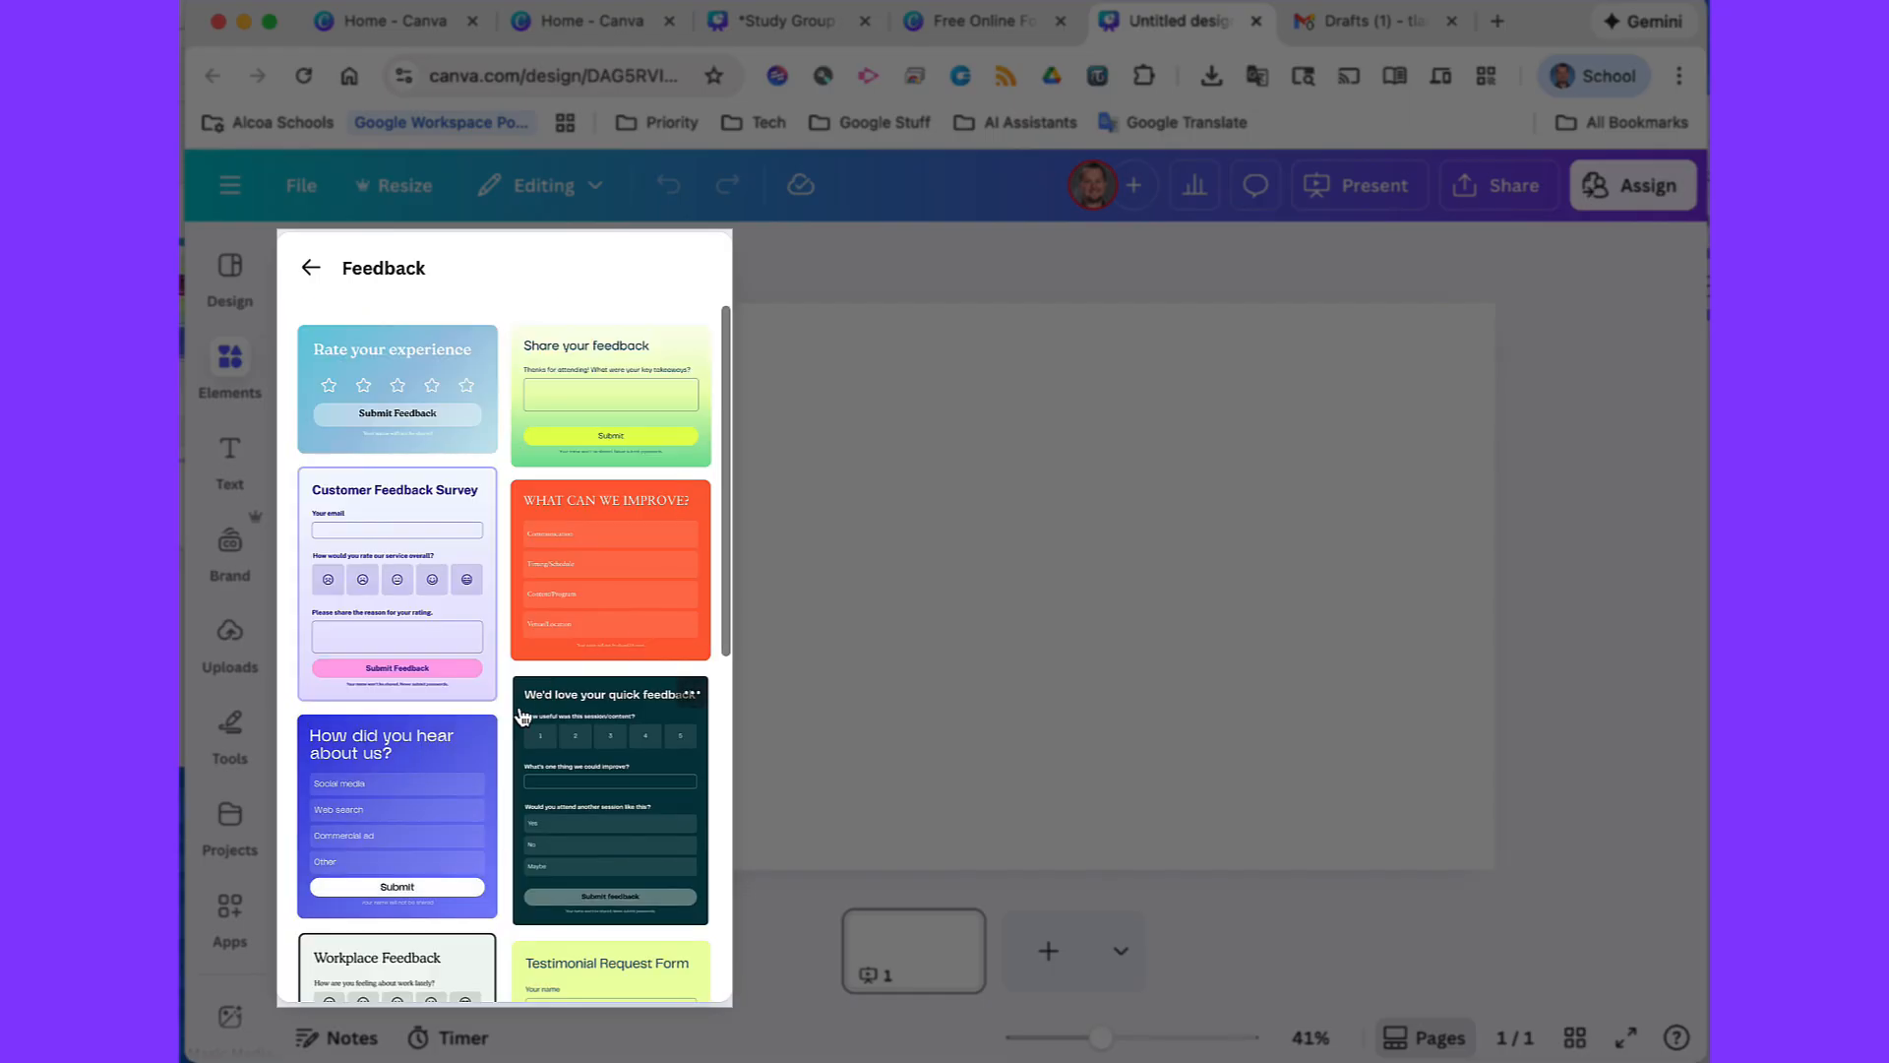
scroll(518, 717, down, 7)
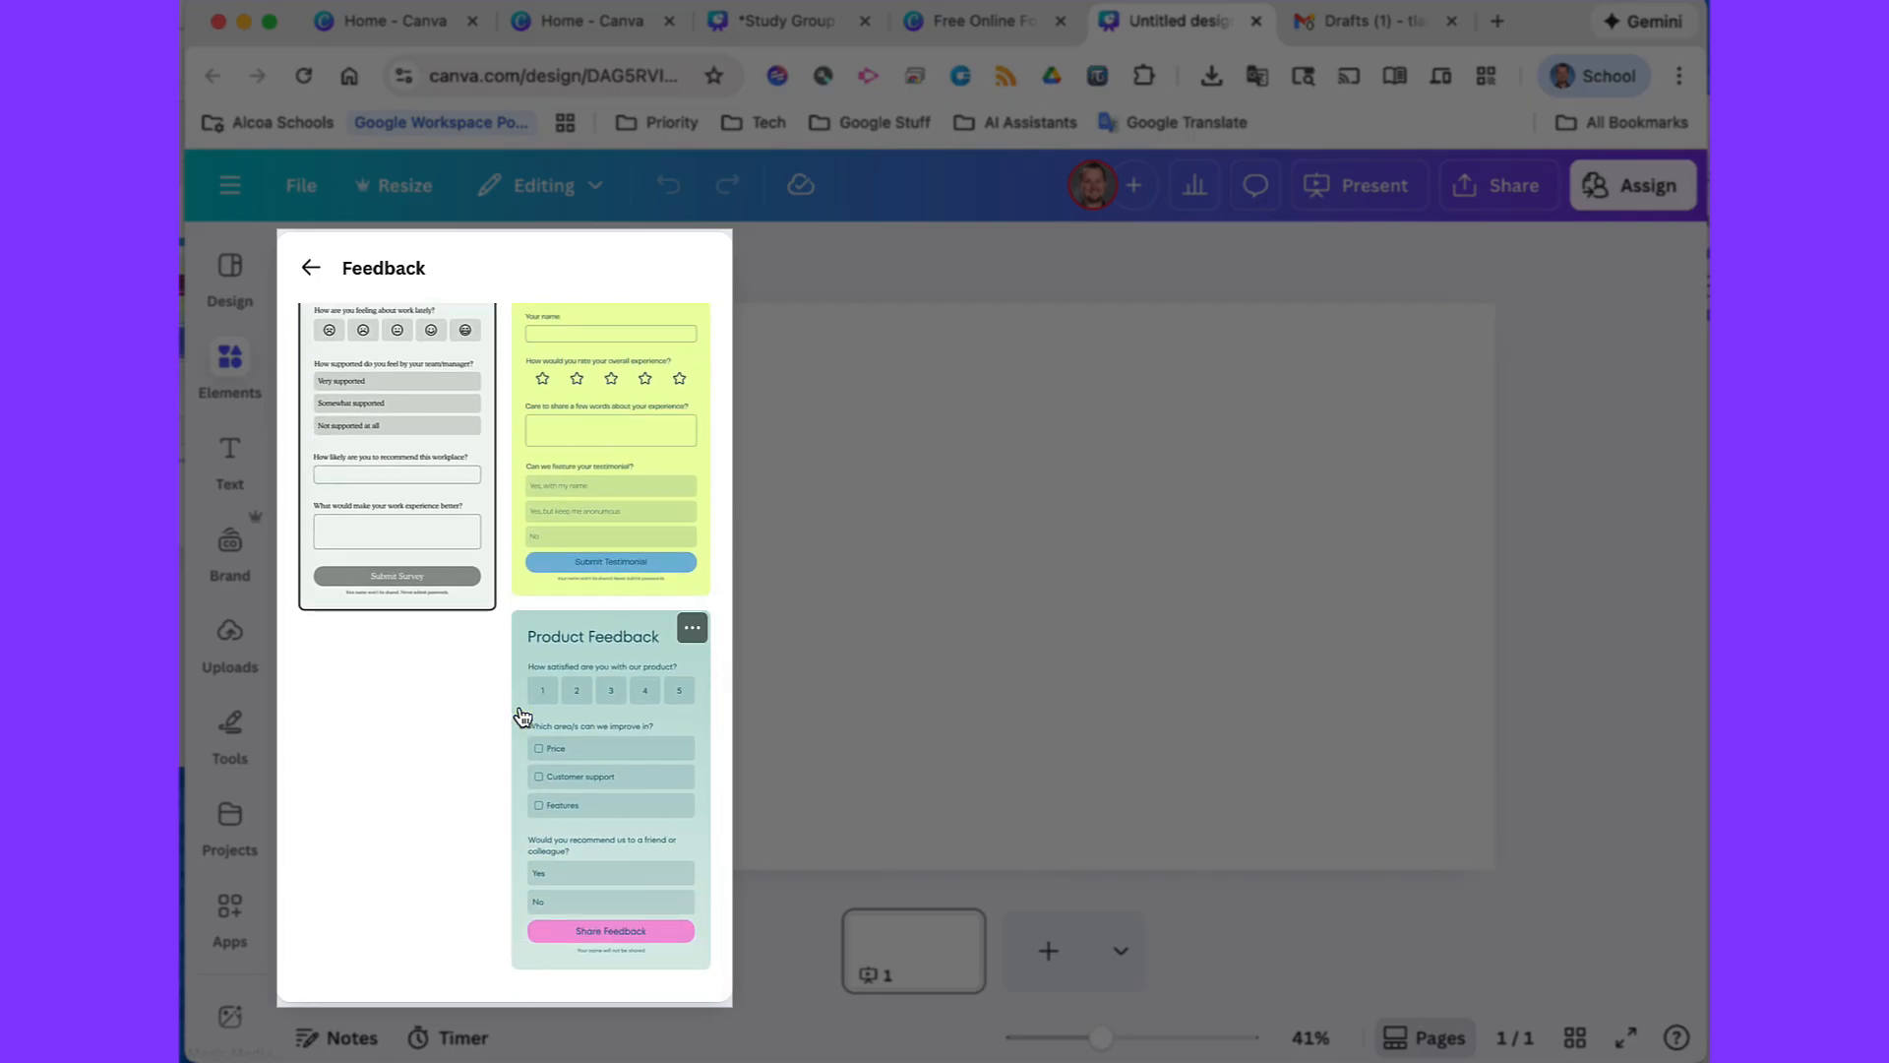
scroll(523, 715, up, 6)
scroll(523, 715, down, 5)
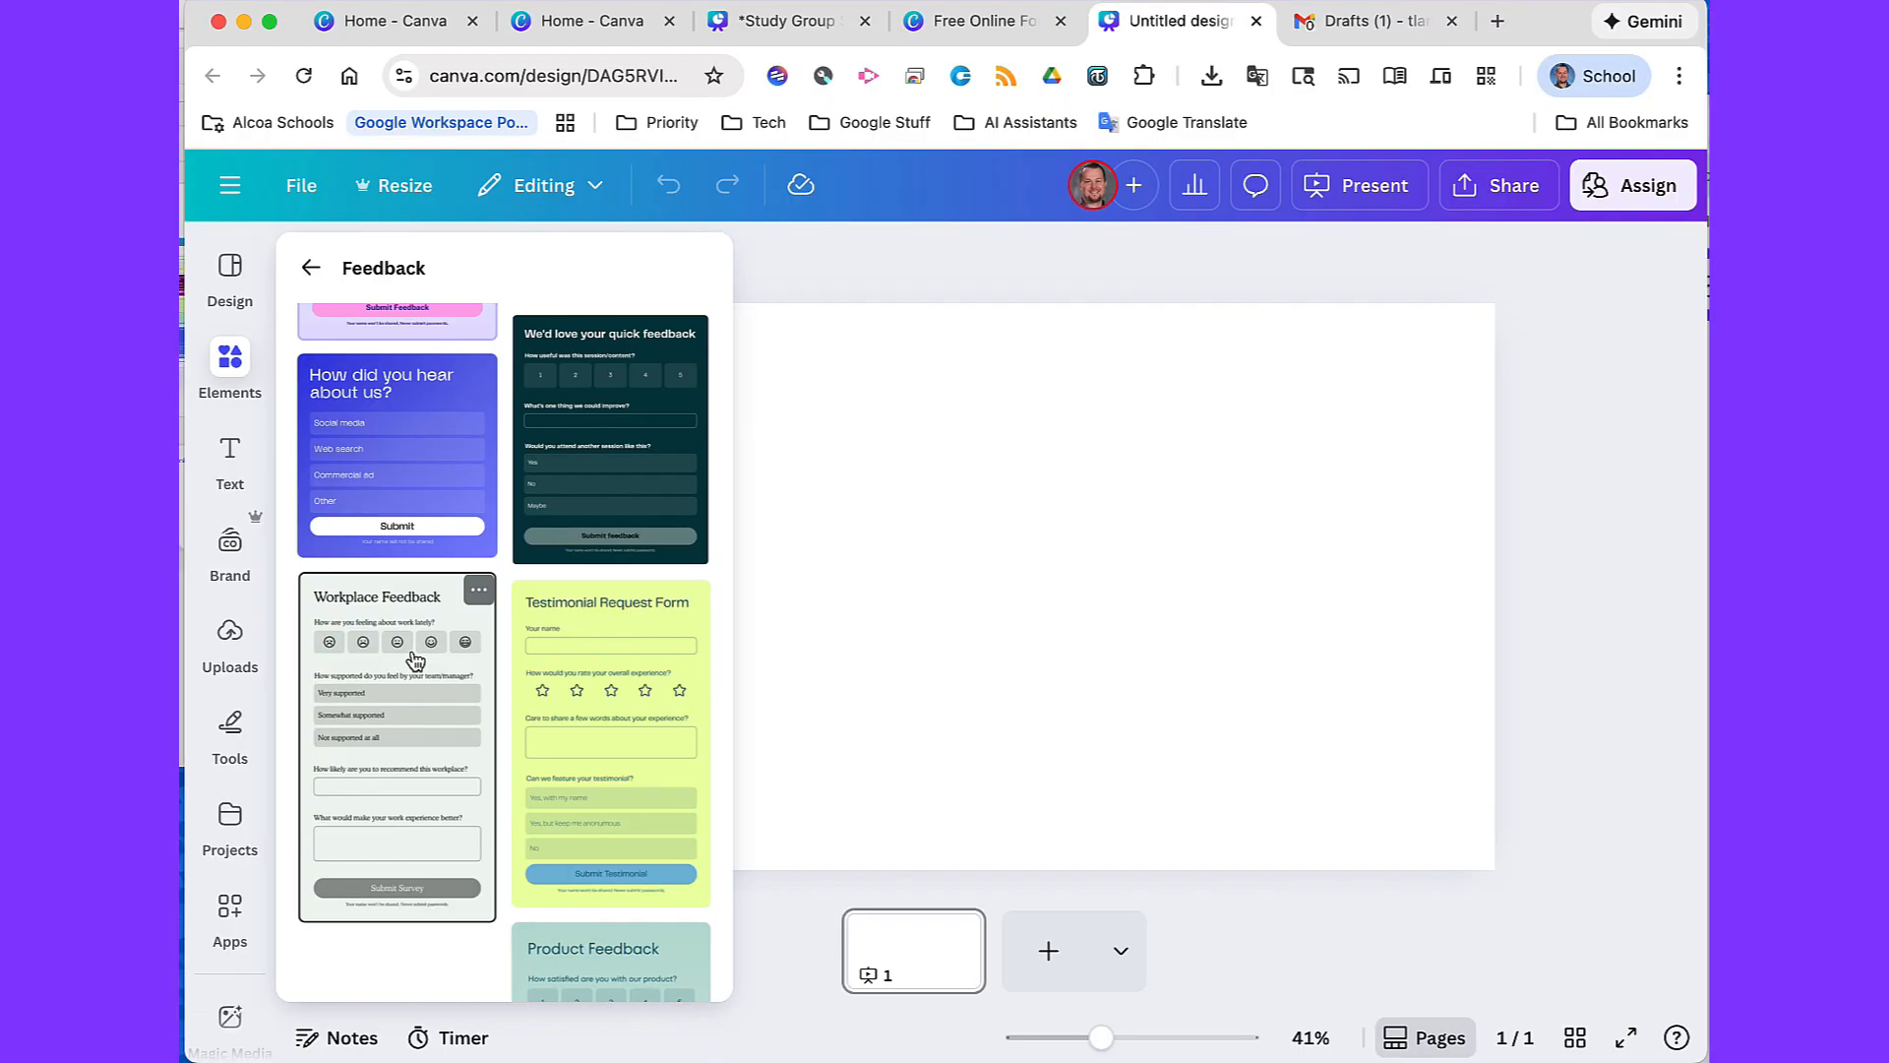
click(414, 659)
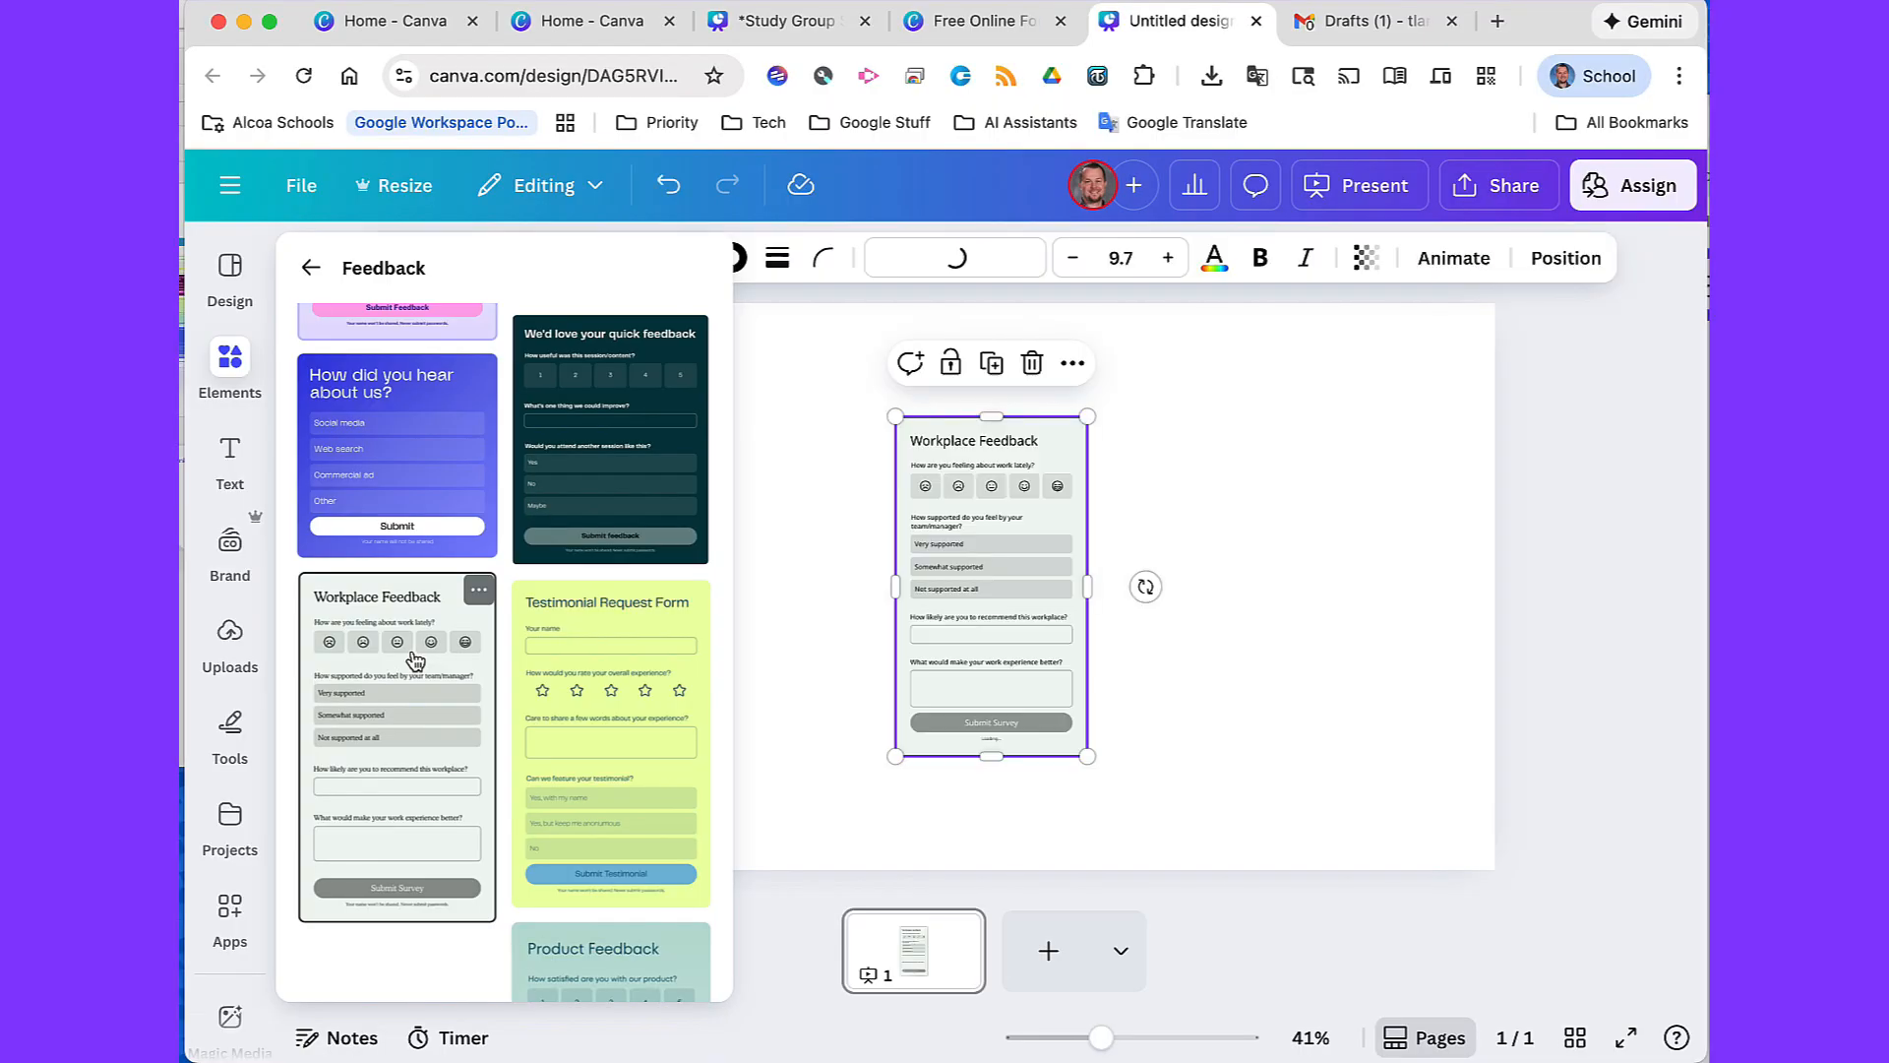
click(1322, 506)
click(1013, 466)
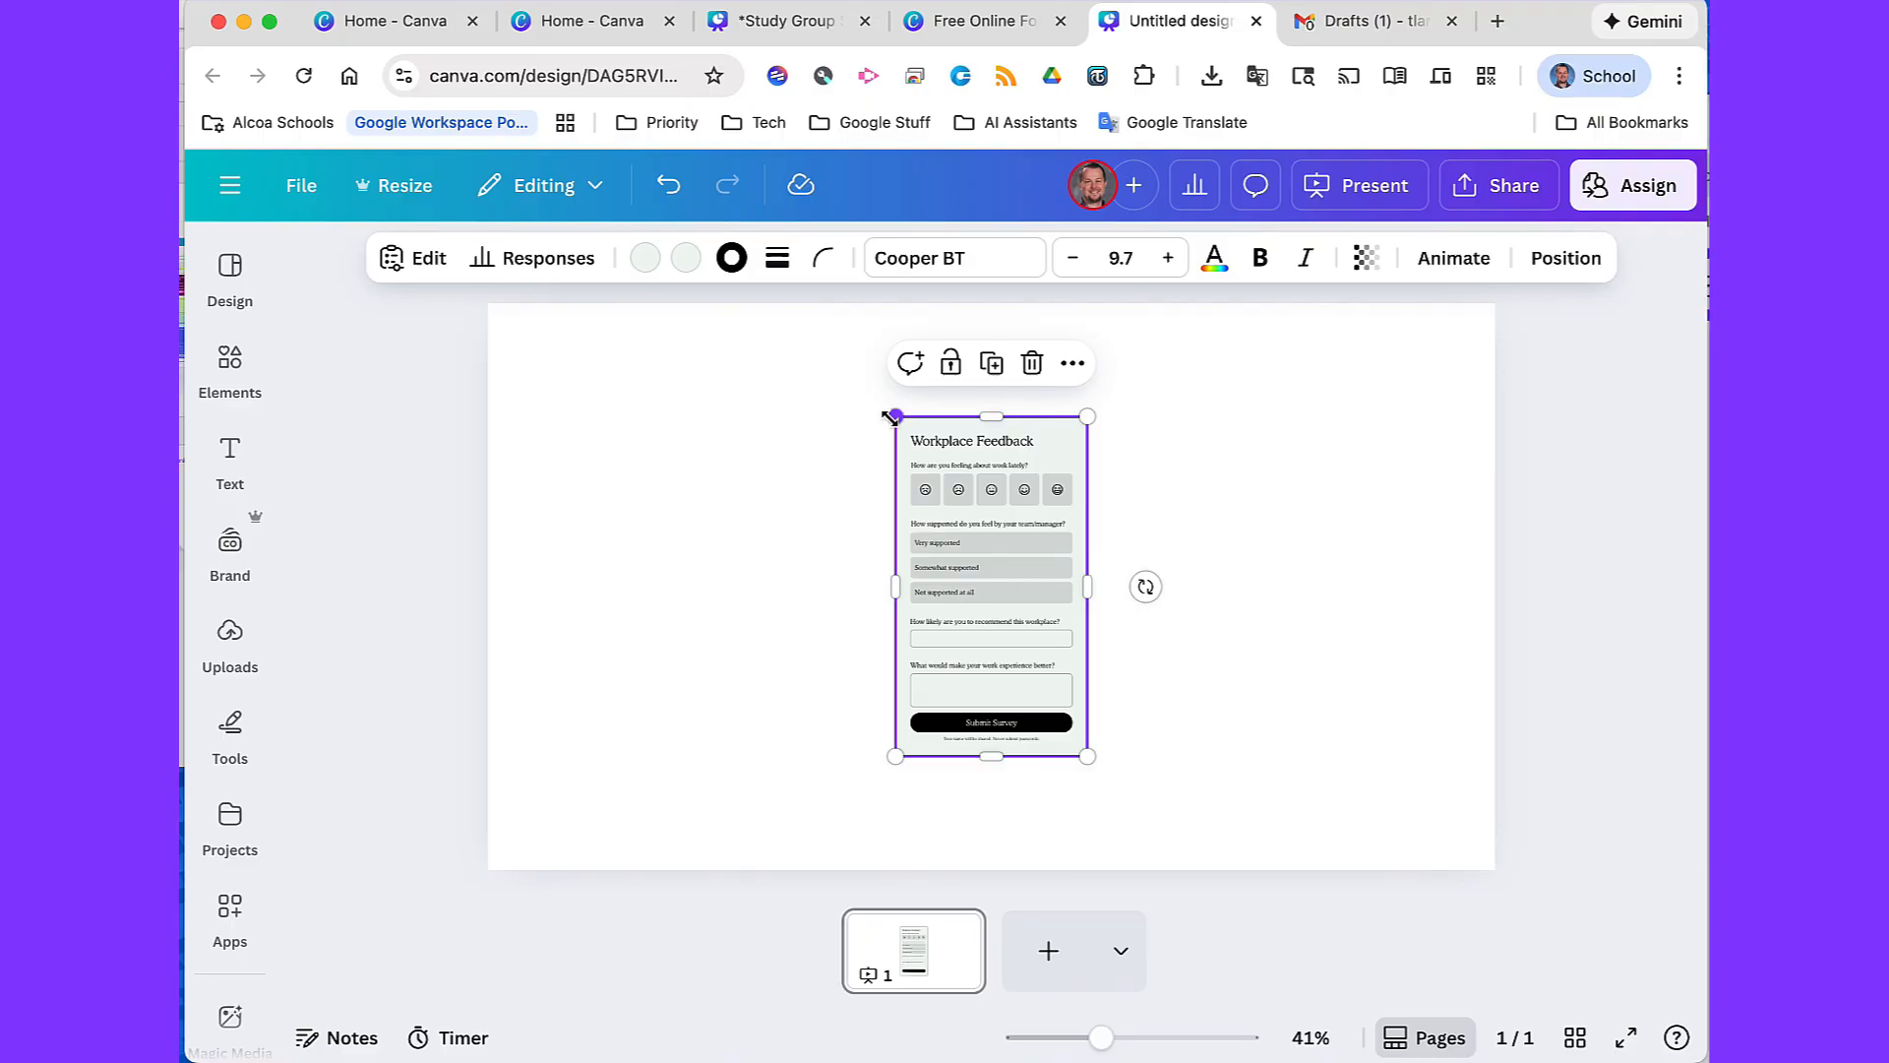
Enlarge the Workplace Feedback form to span the full height of the page, and look over its editable questions
drag(889, 417, 783, 326)
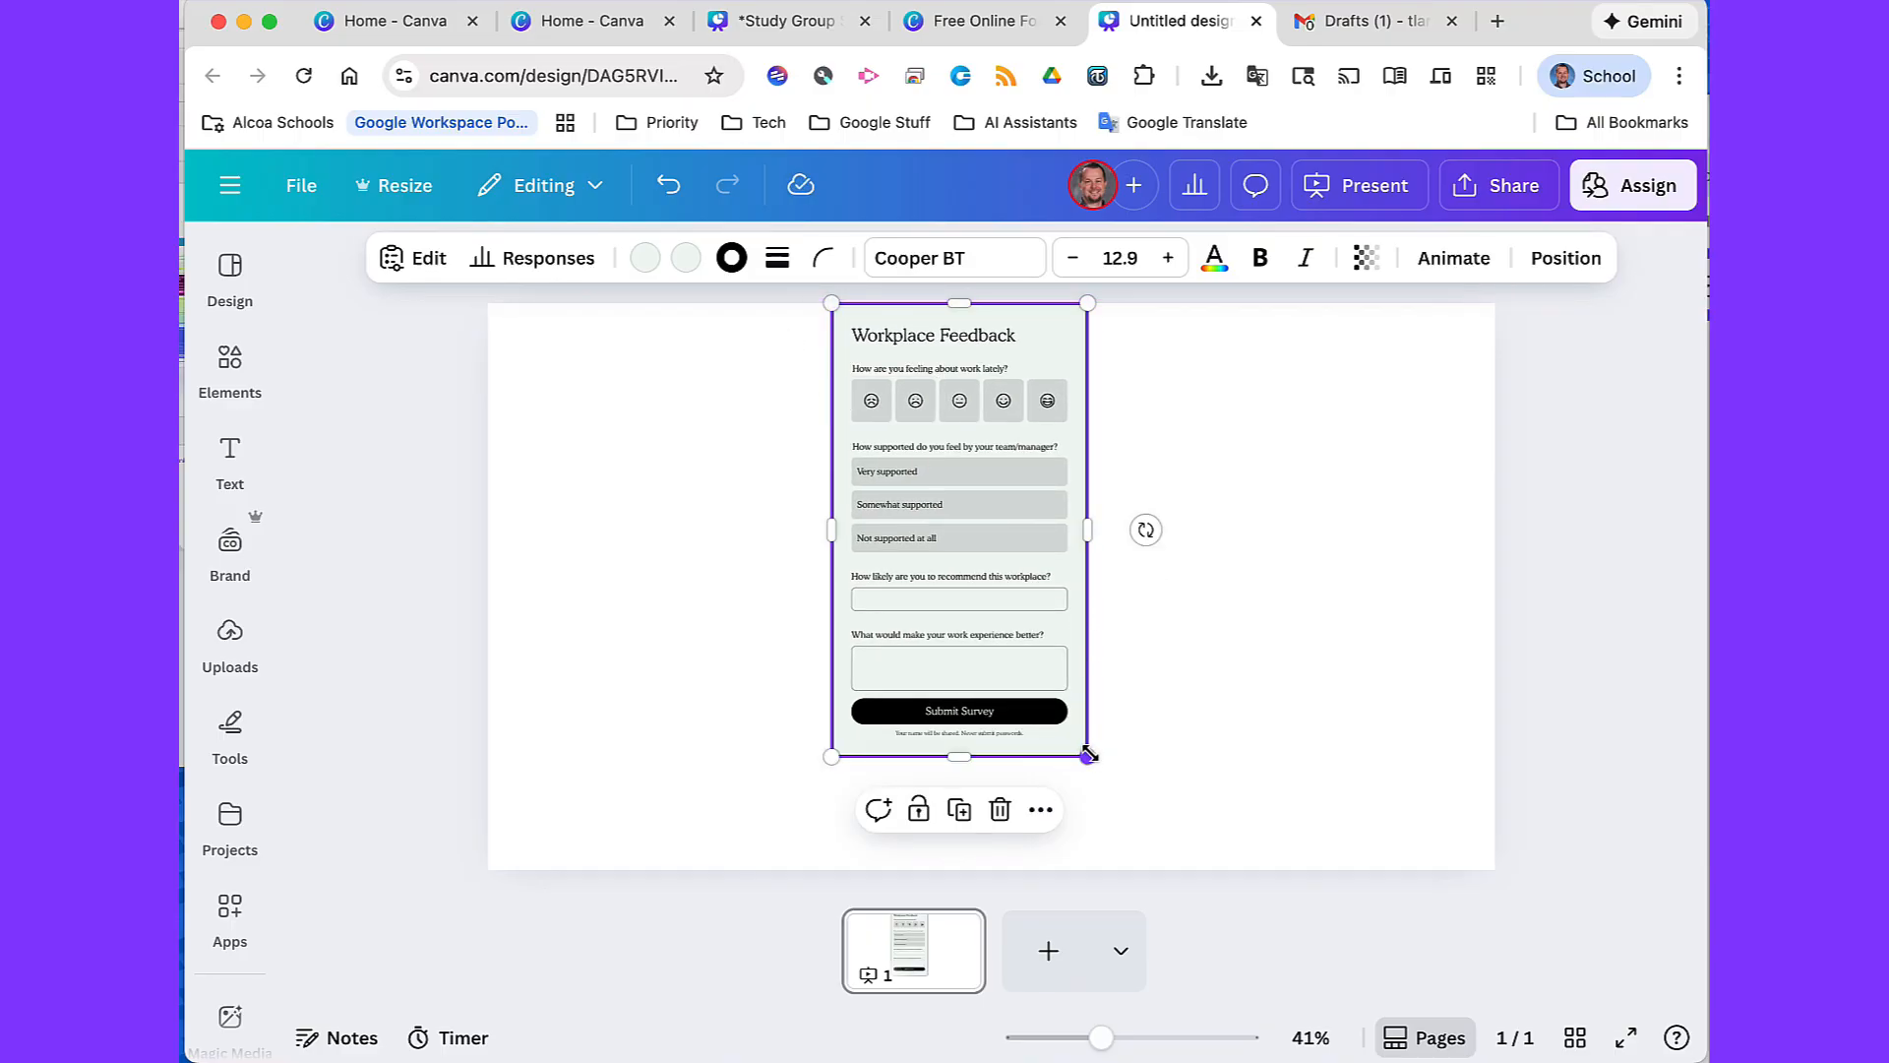
drag(1089, 753, 1159, 869)
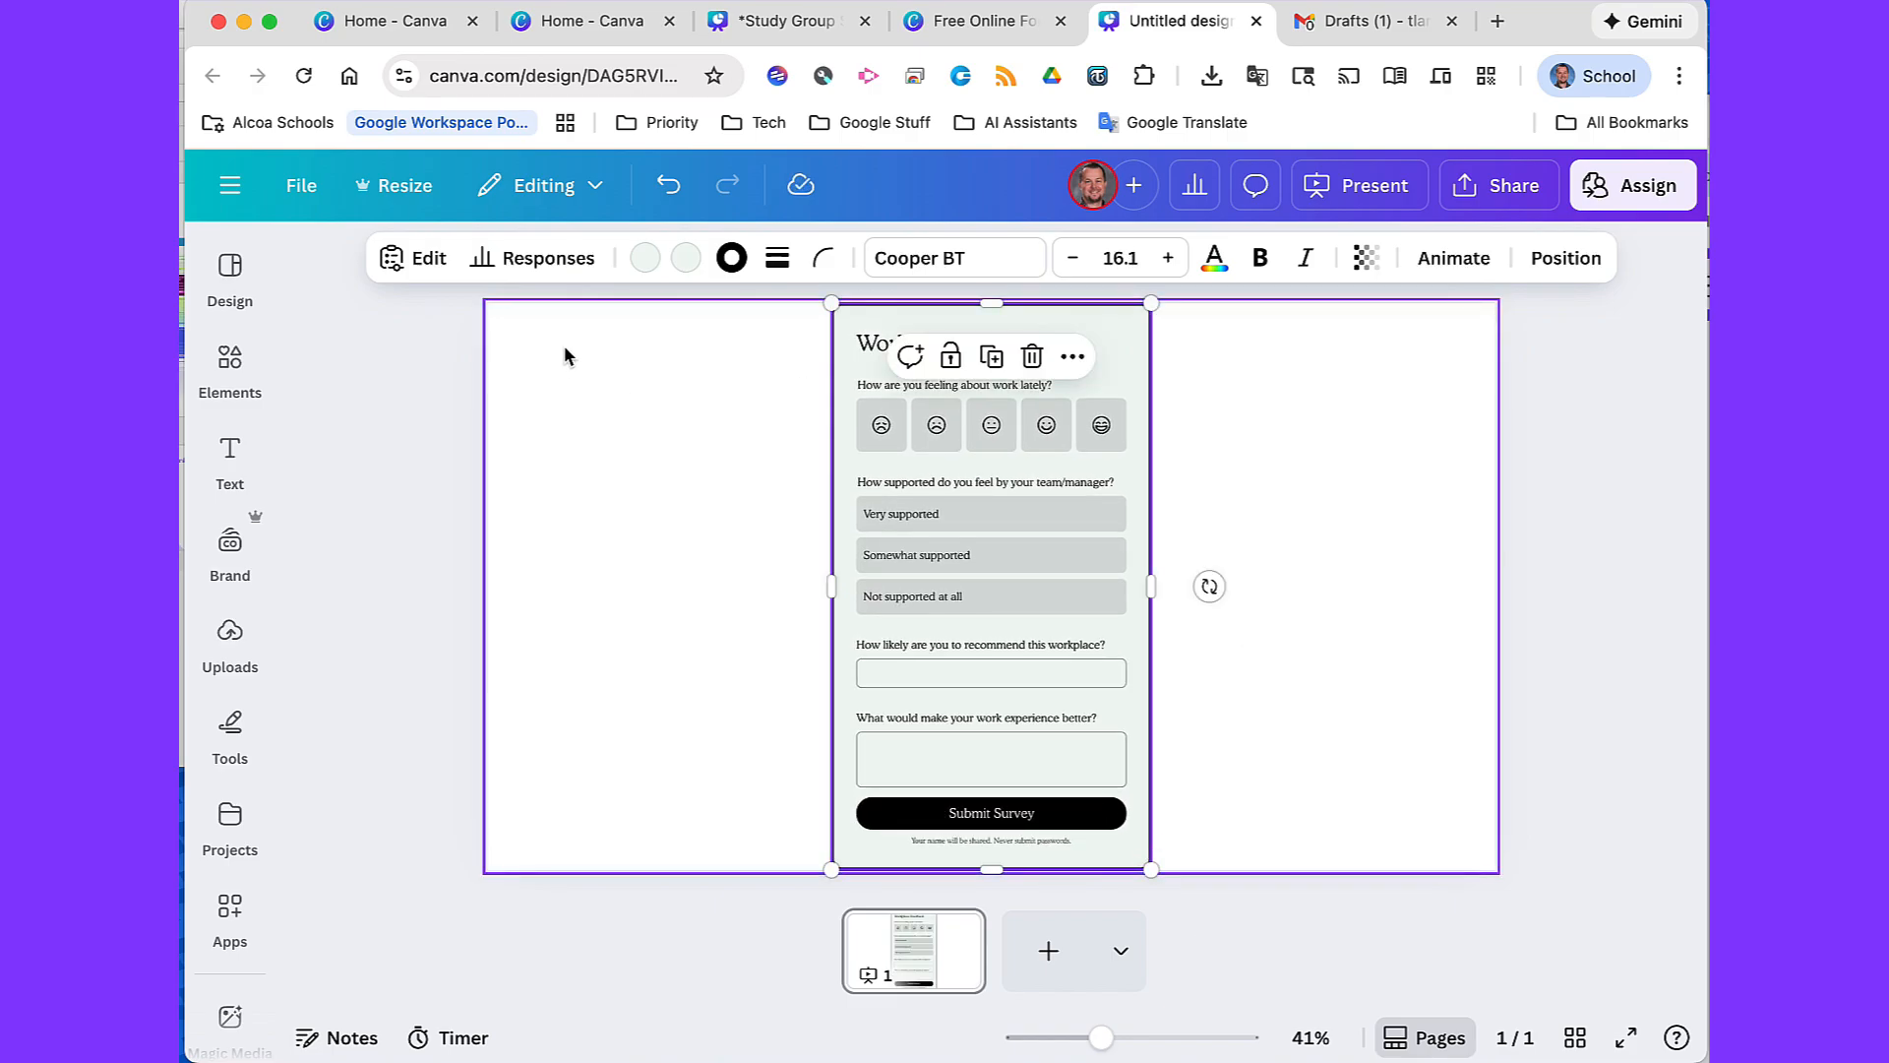
click(425, 260)
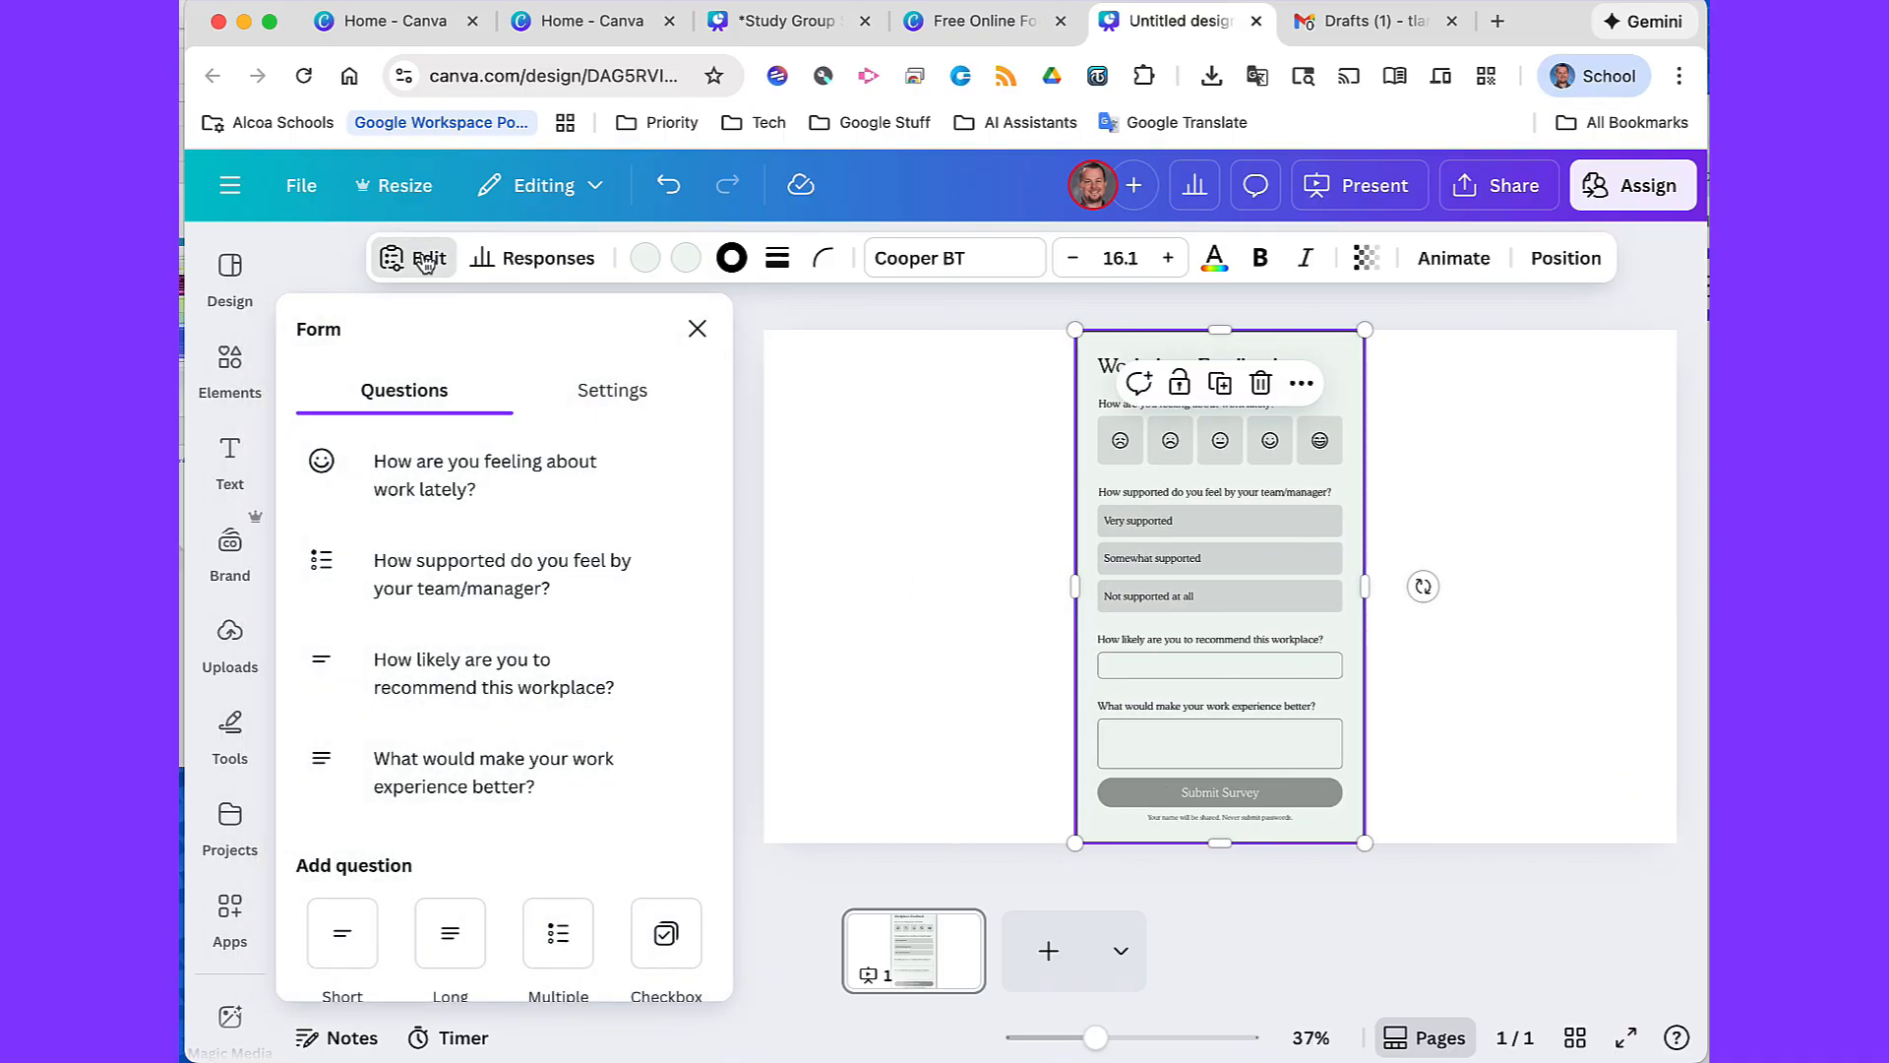
click(698, 328)
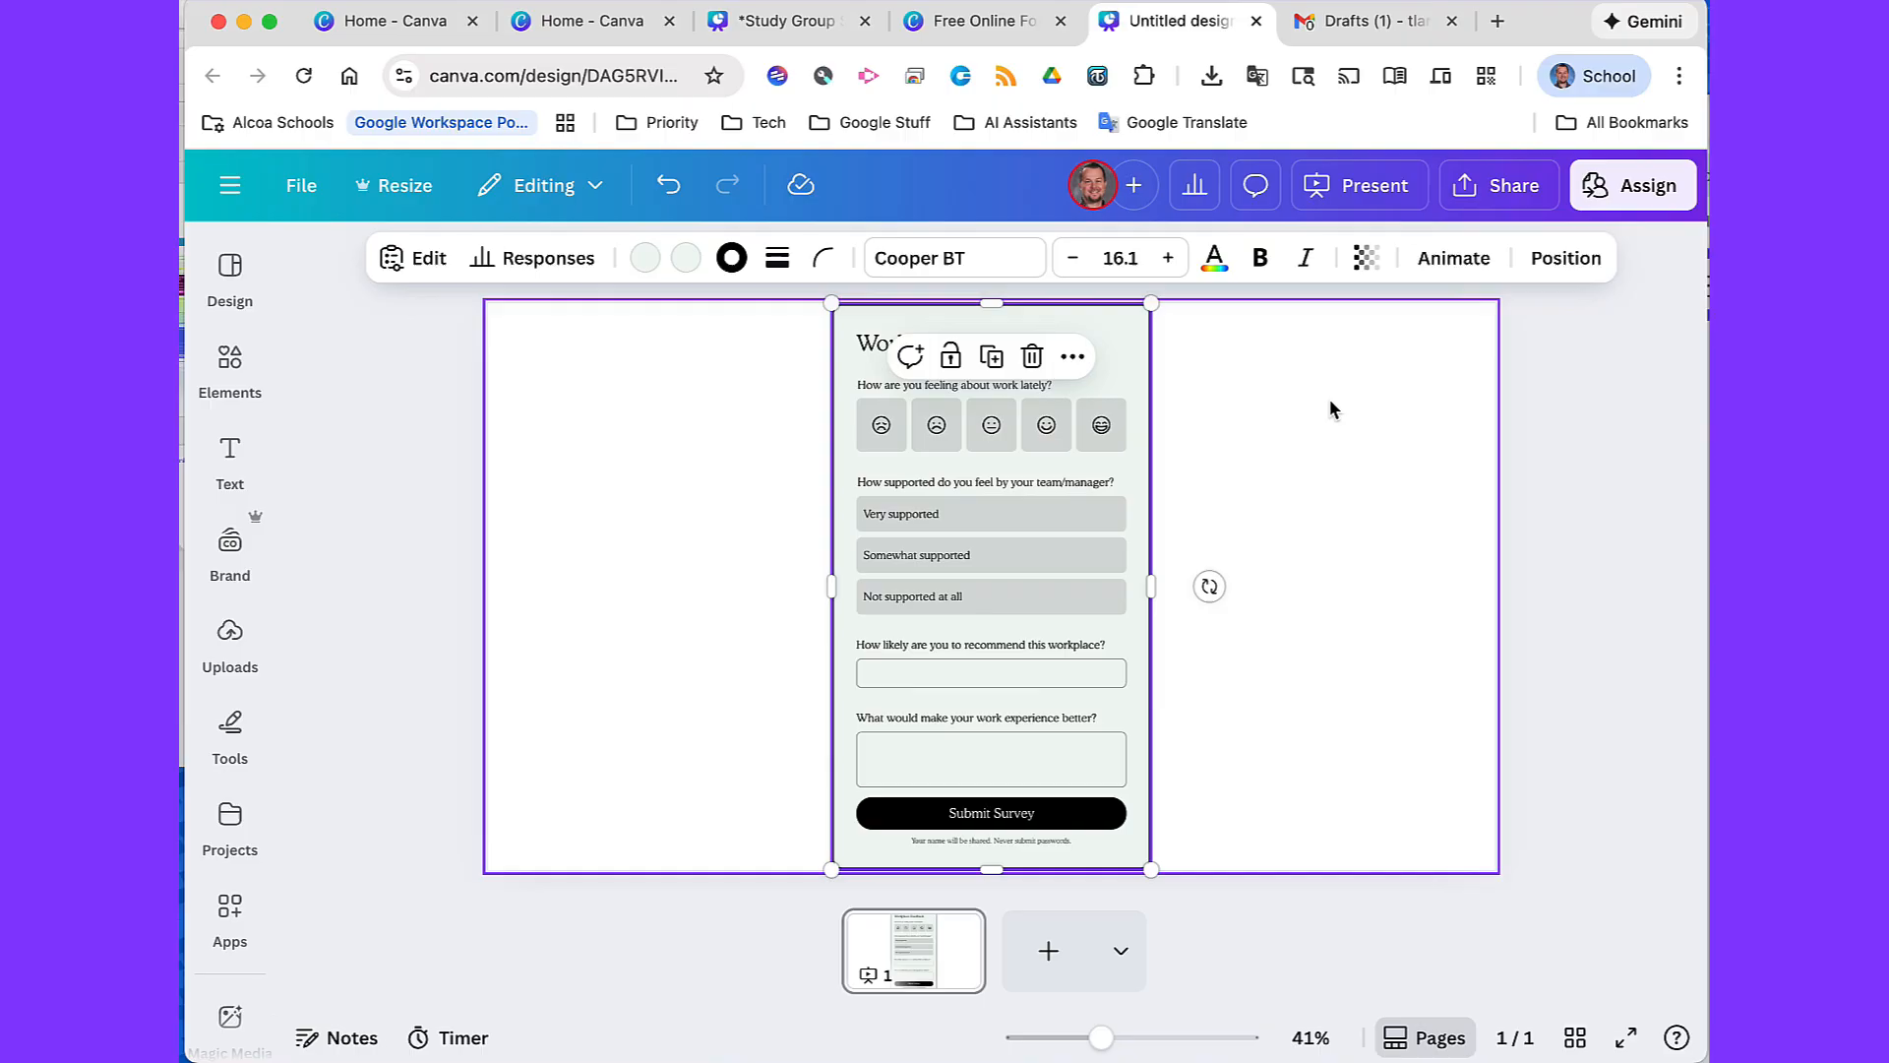
Create a public view link for the Workplace Feedback form design from its sharing options
click(1513, 189)
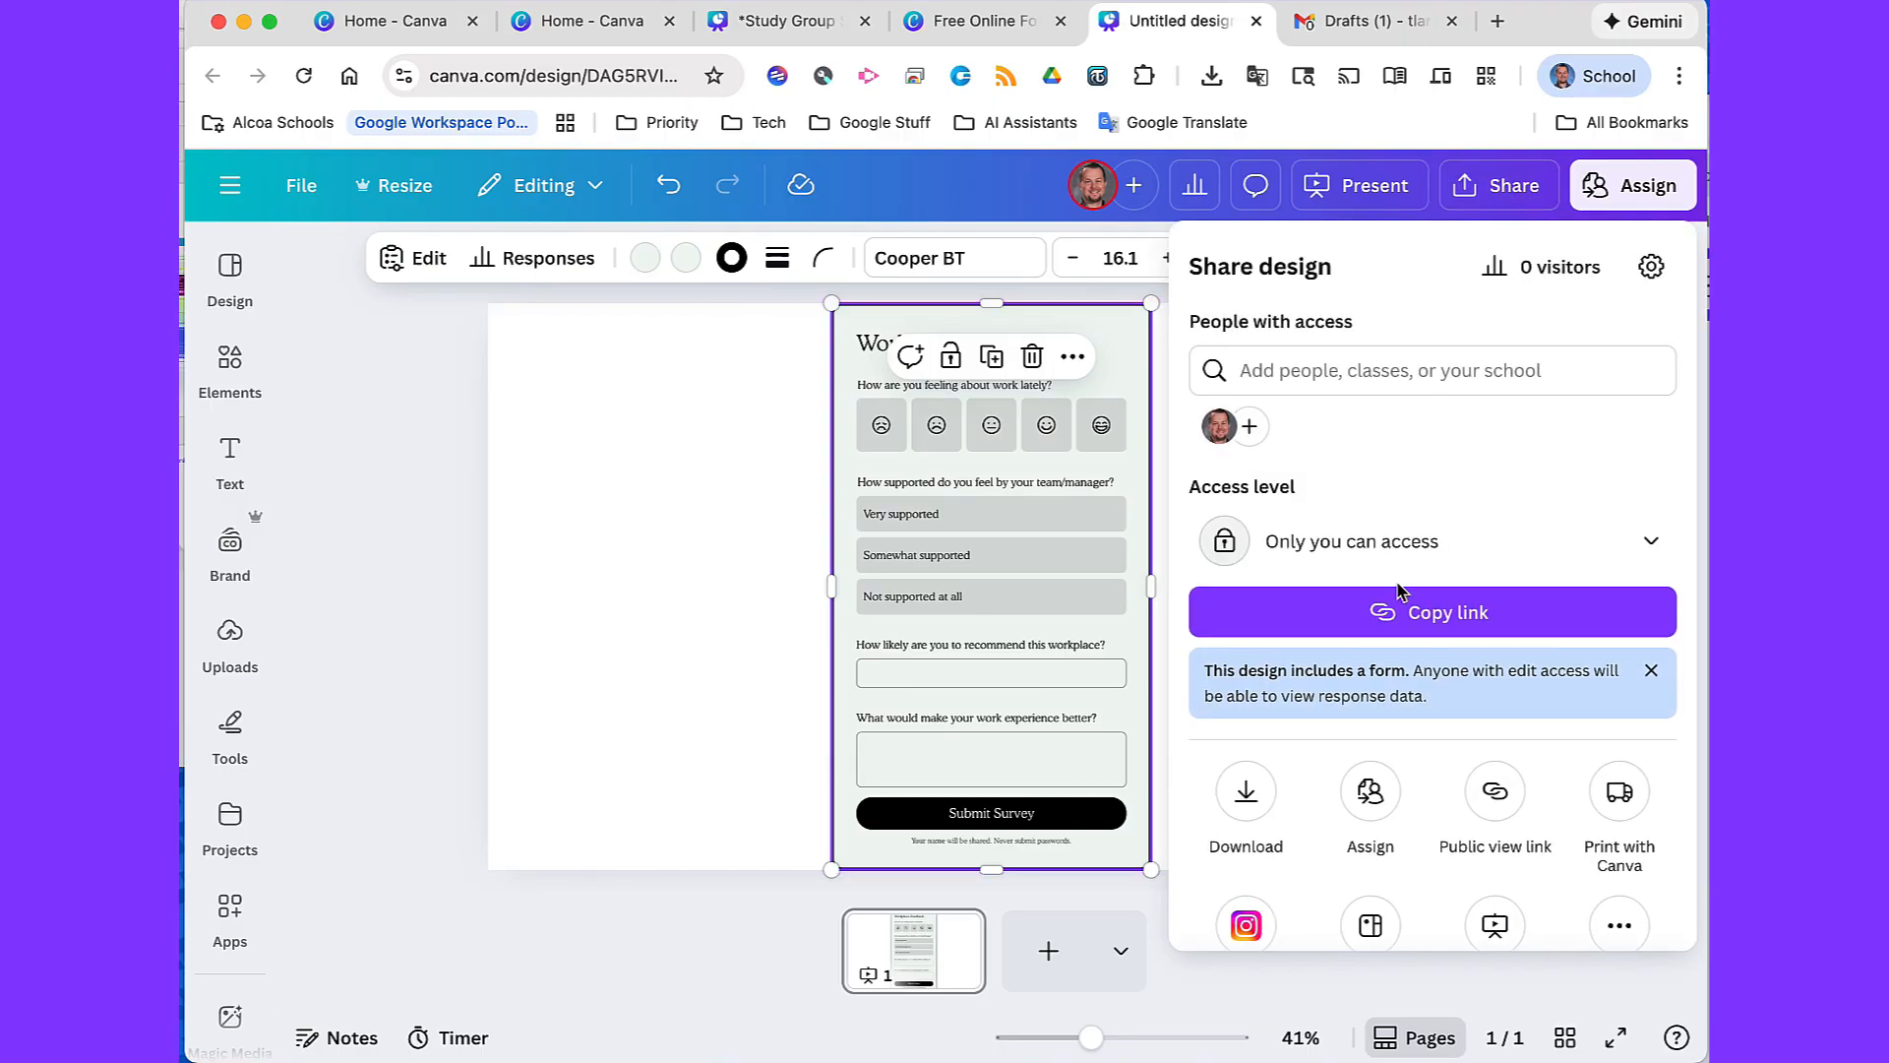
scroll(1507, 795, down, 2)
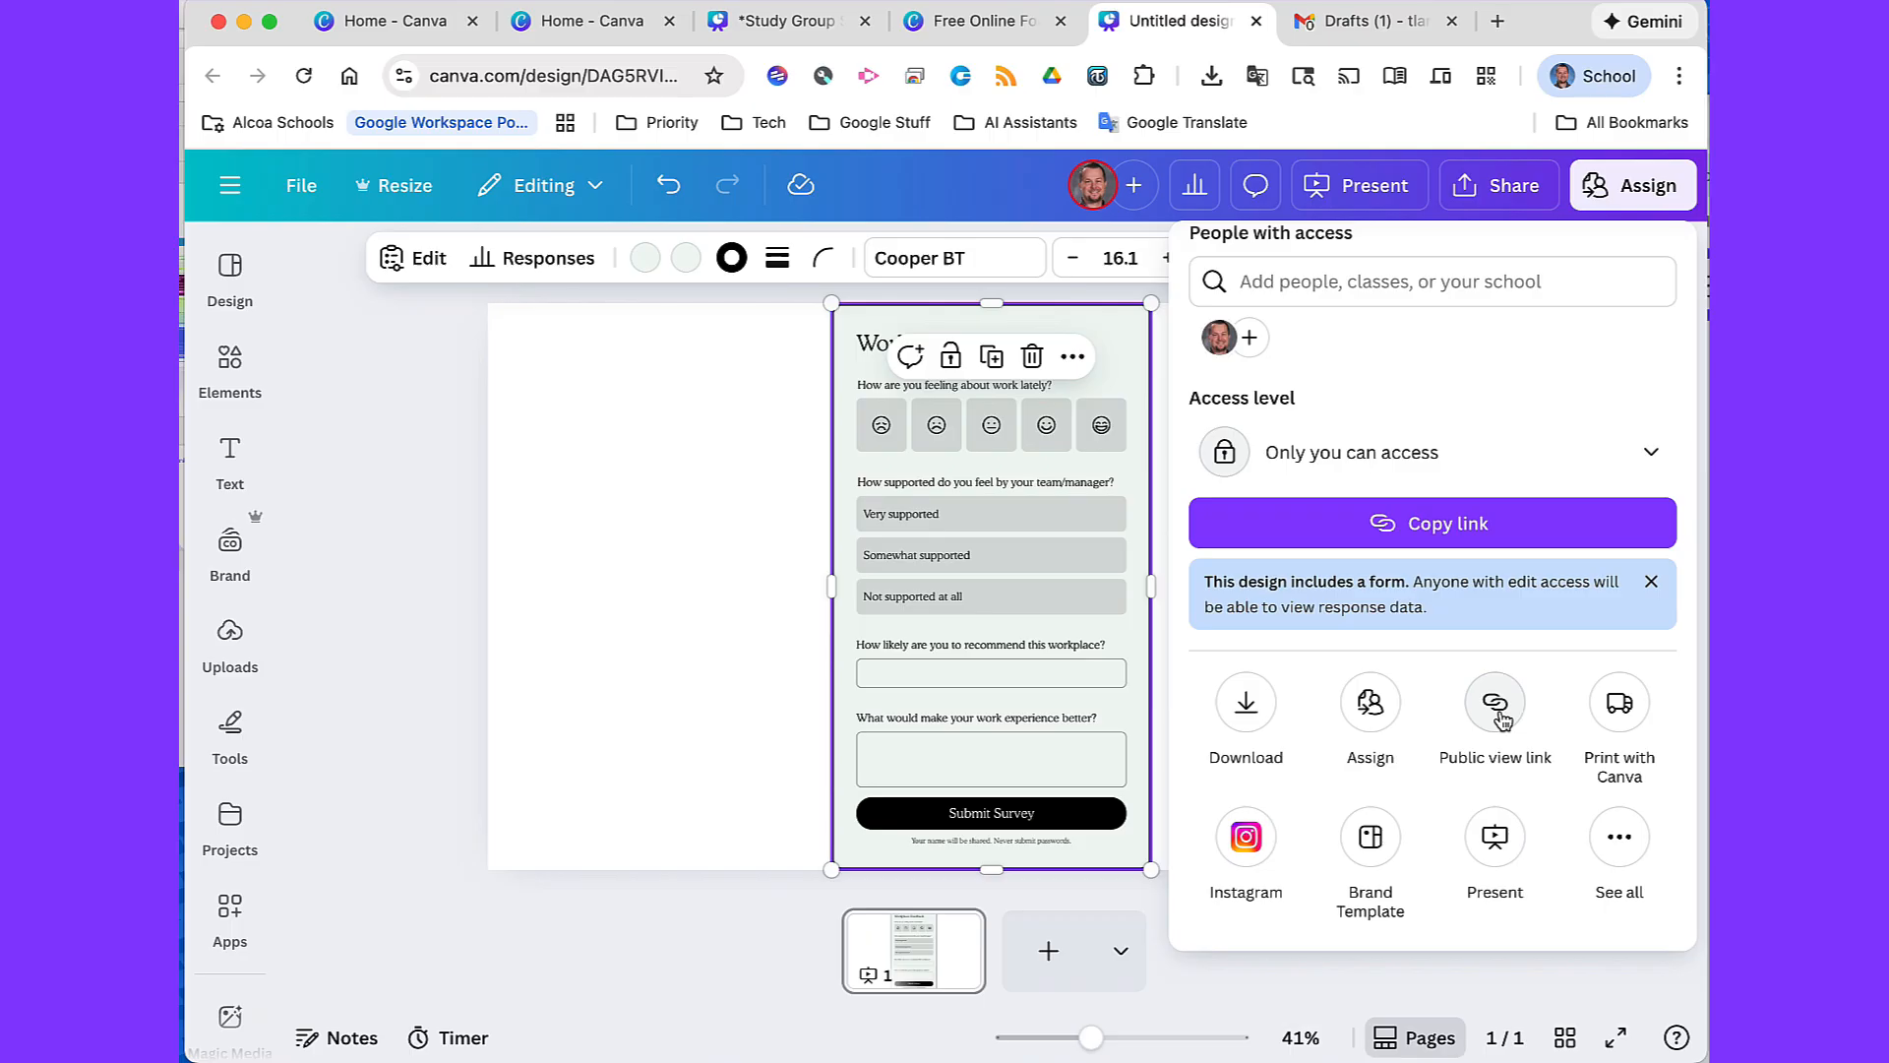
click(1495, 704)
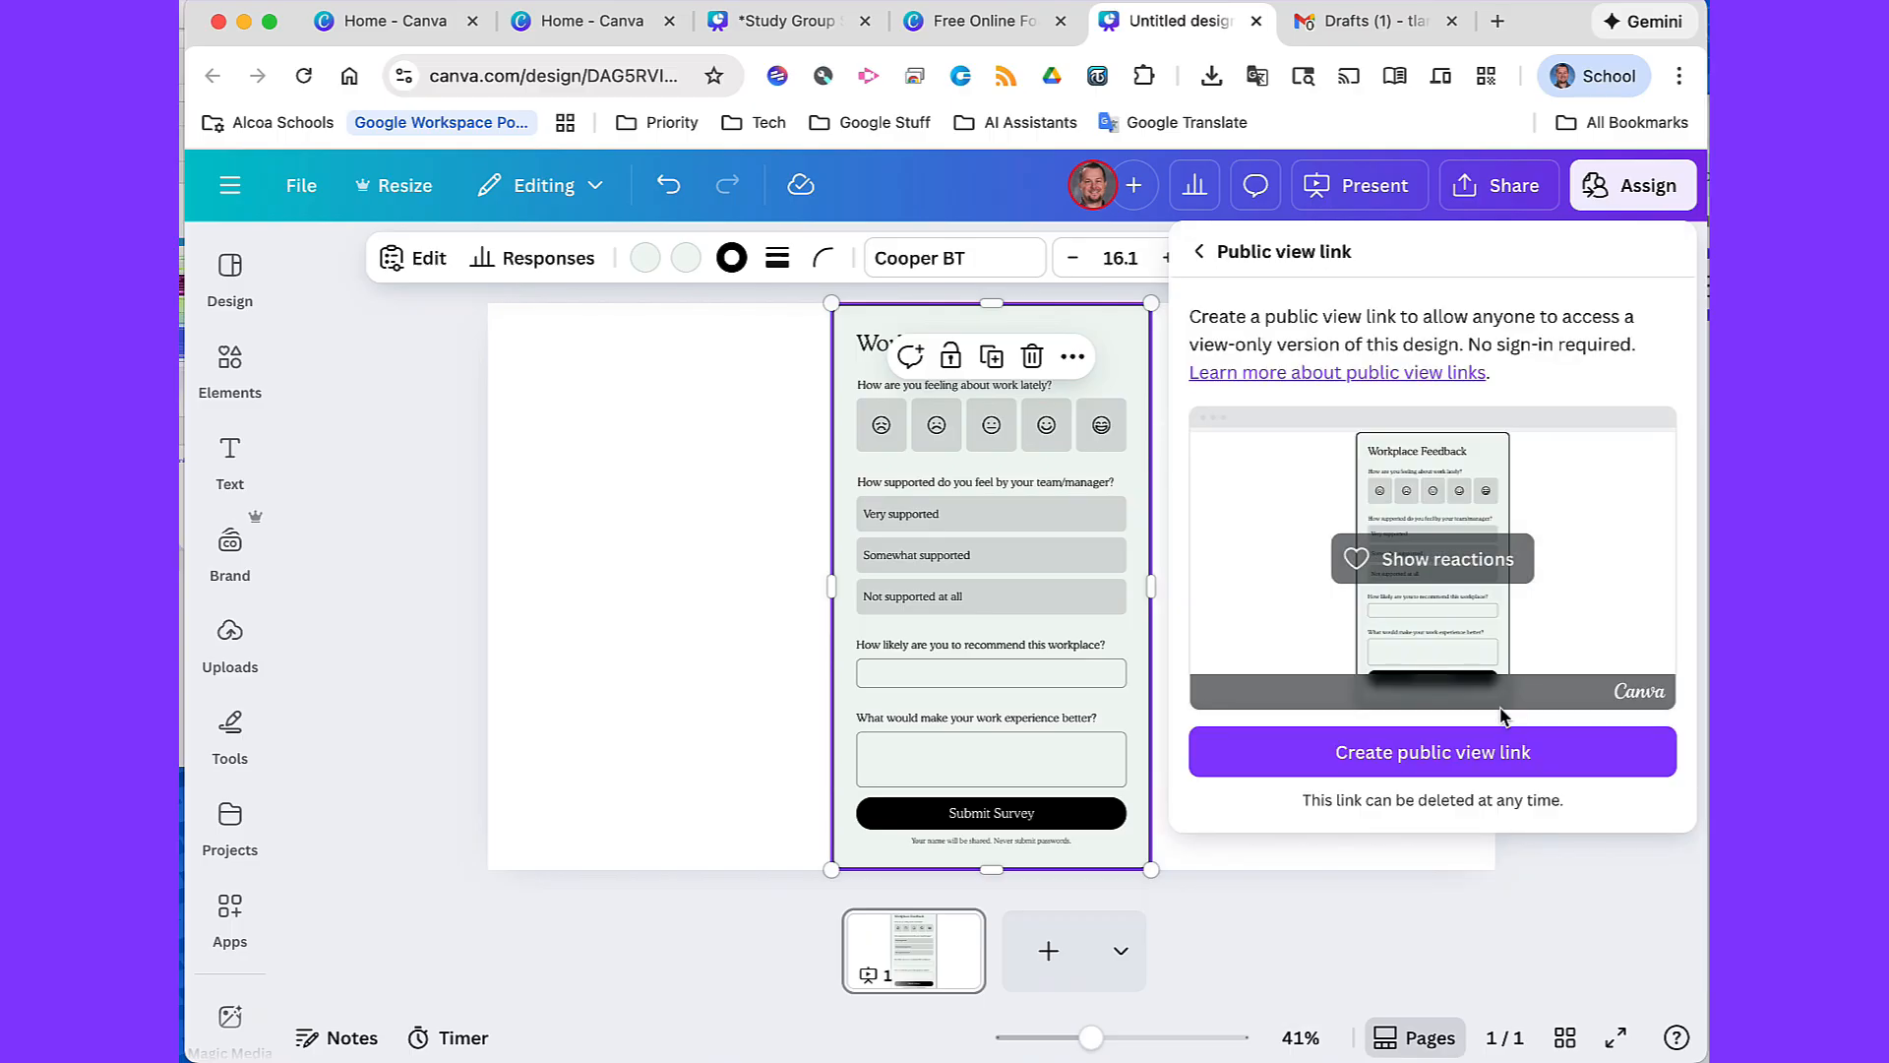
click(1433, 758)
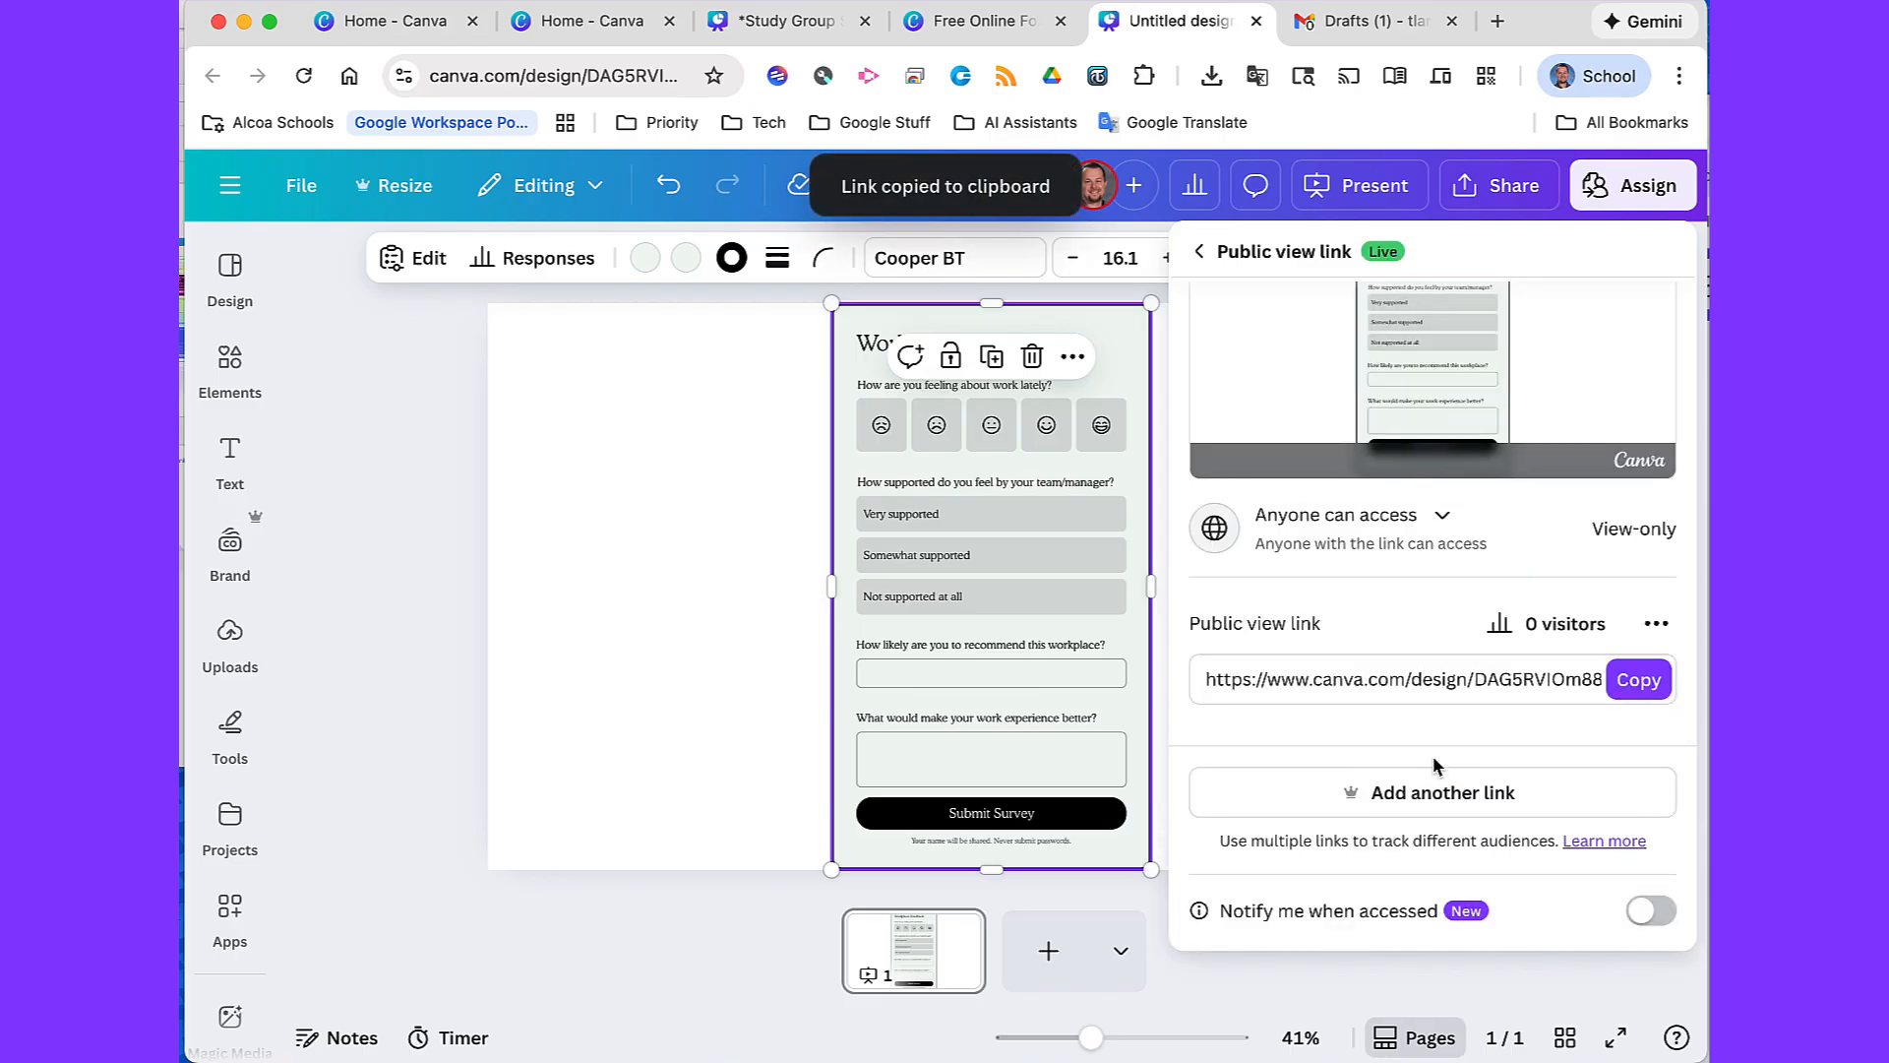